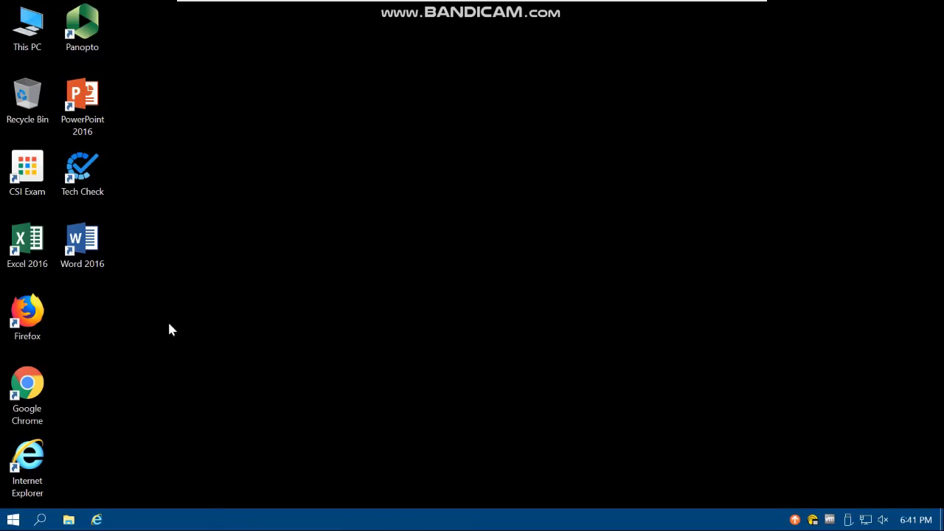
# Open Google Chrome and search the web for "cdc wonder"
pyautogui.doubleClick(27, 380)
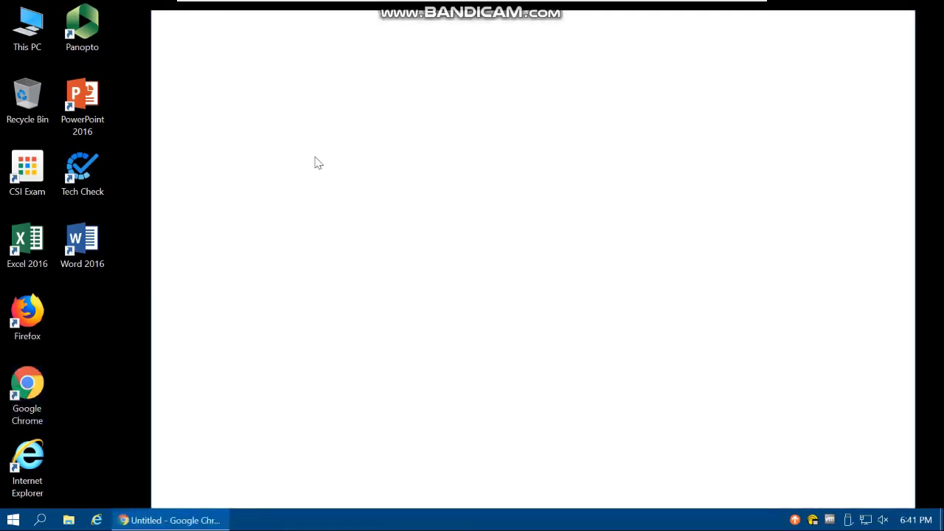
pyautogui.click(293, 57)
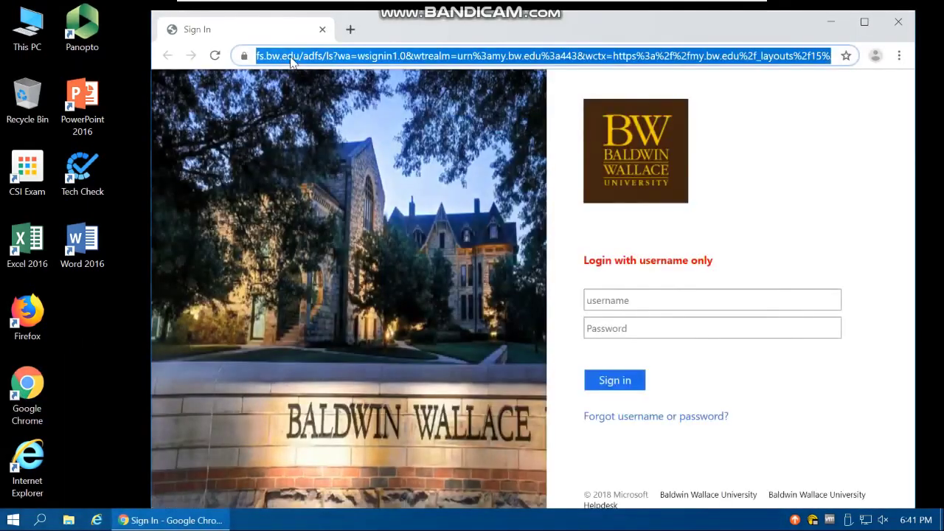
pyautogui.write('cdc m')
pyautogui.press('BackSpace')
pyautogui.press('BackSpace')
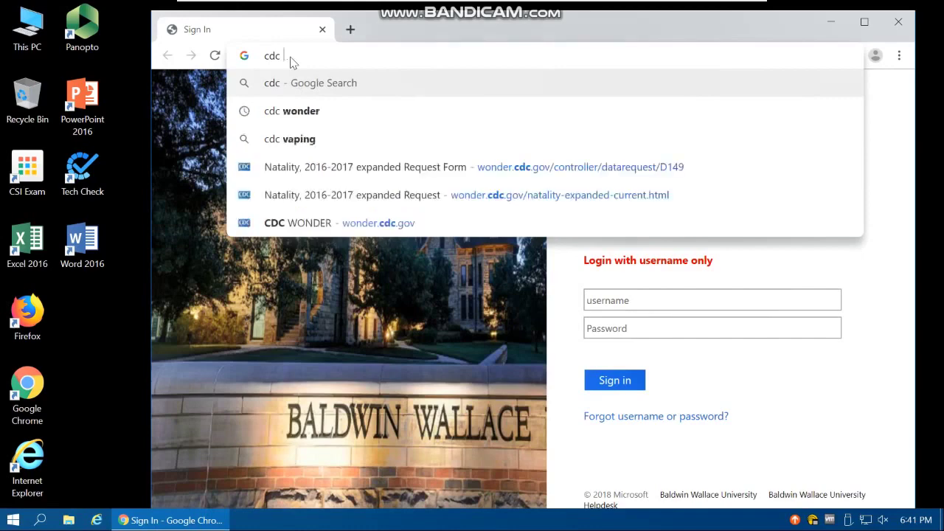
pyautogui.write('wonder')
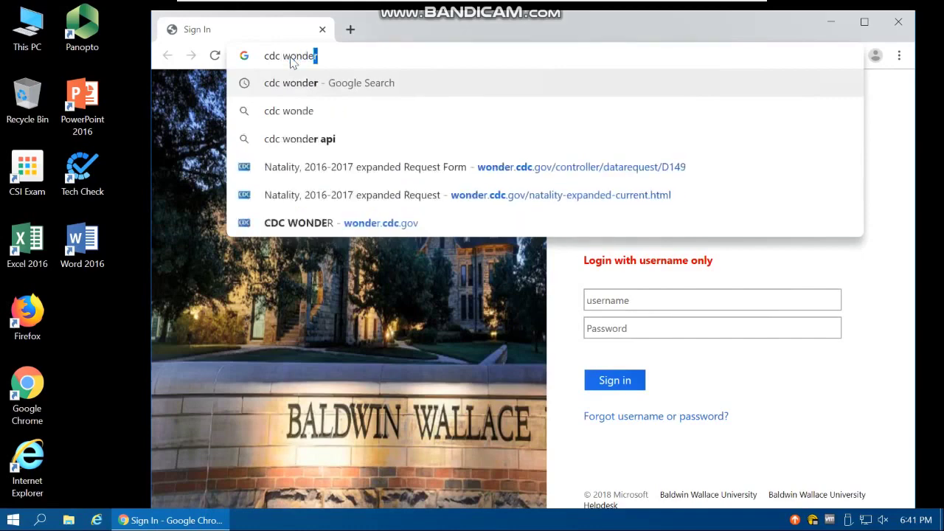
pyautogui.press('Return')
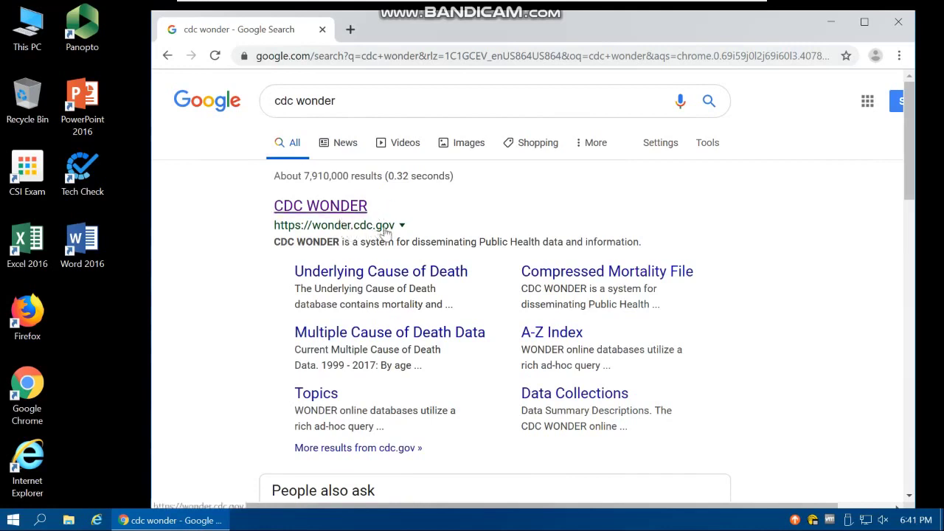
# Open the CDC WONDER site from the search results and go to its Births online database
pyautogui.click(331, 209)
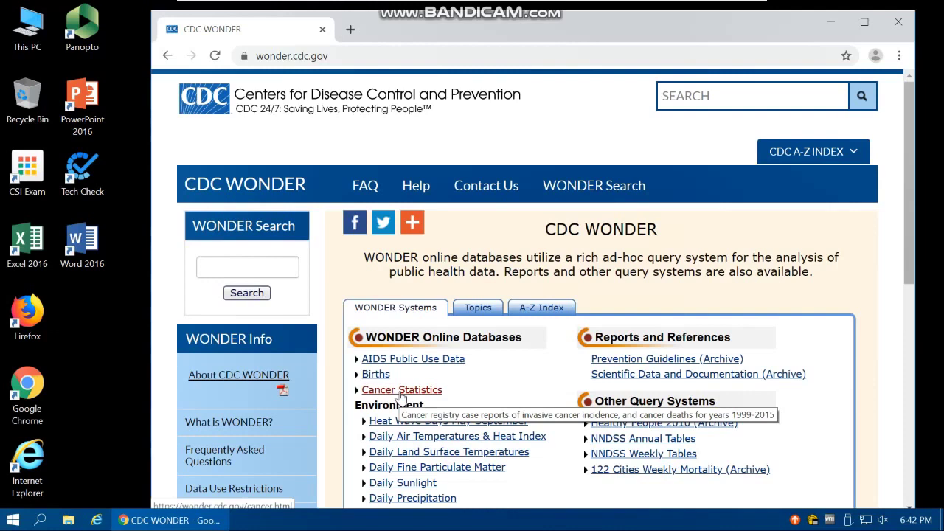
pyautogui.scroll(-3, 401, 397)
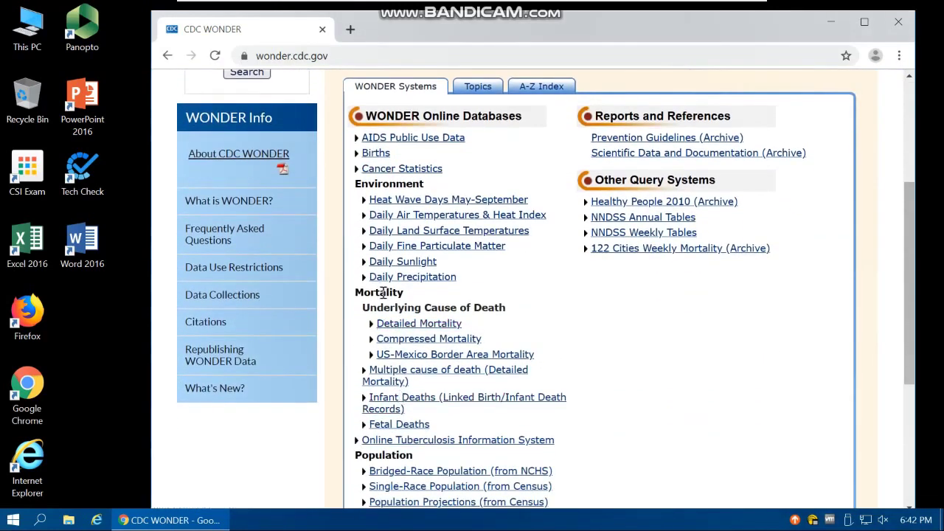
pyautogui.scroll(-1, 395, 450)
pyautogui.scroll(-1, 394, 455)
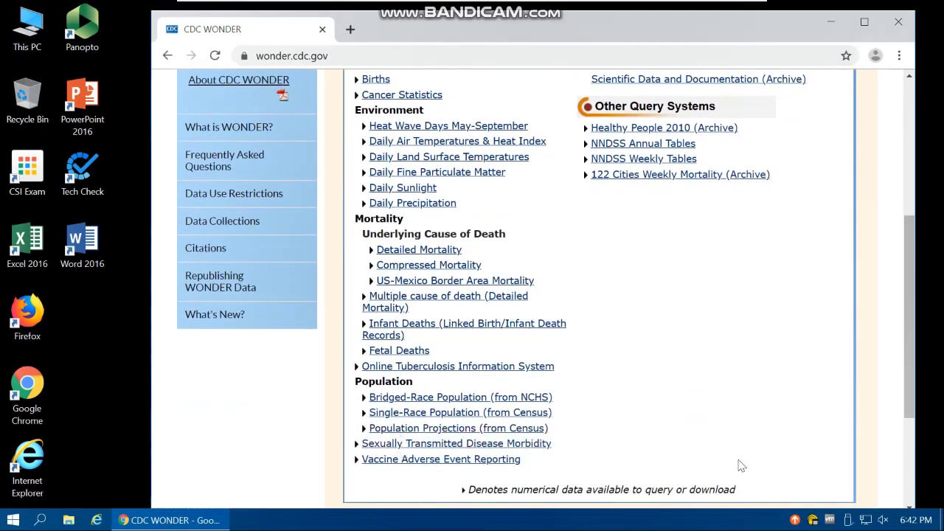
pyautogui.scroll(1, 746, 464)
pyautogui.scroll(2, 749, 468)
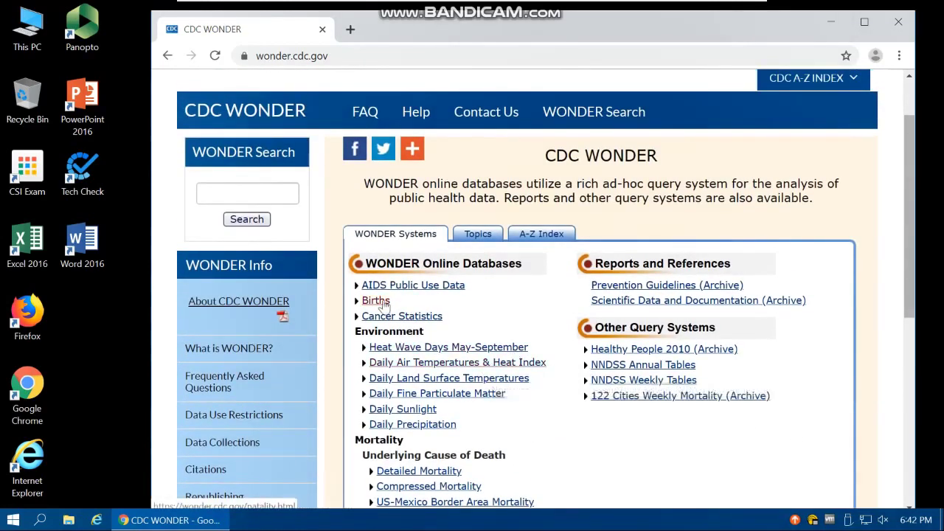
pyautogui.click(380, 301)
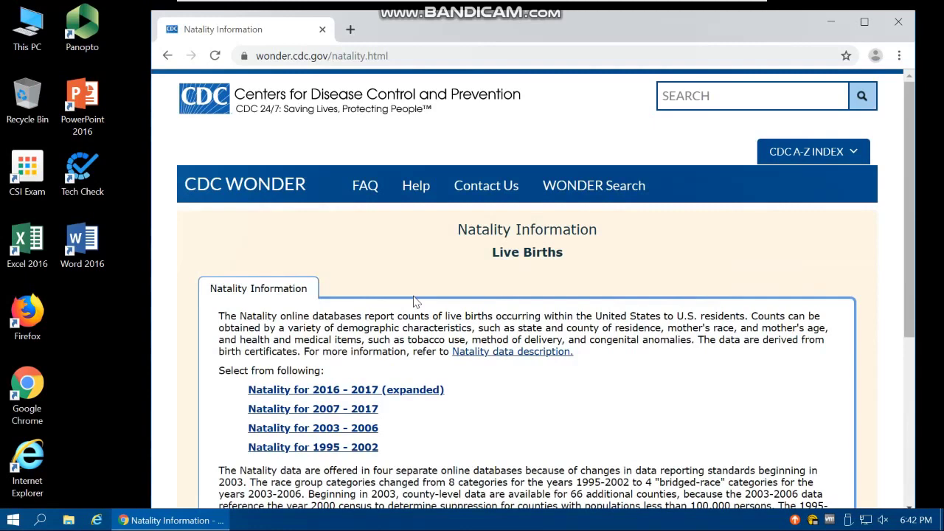
# Open the "Natality for 2016 - 2017 (expanded)" dataset
pyautogui.scroll(-2, 414, 301)
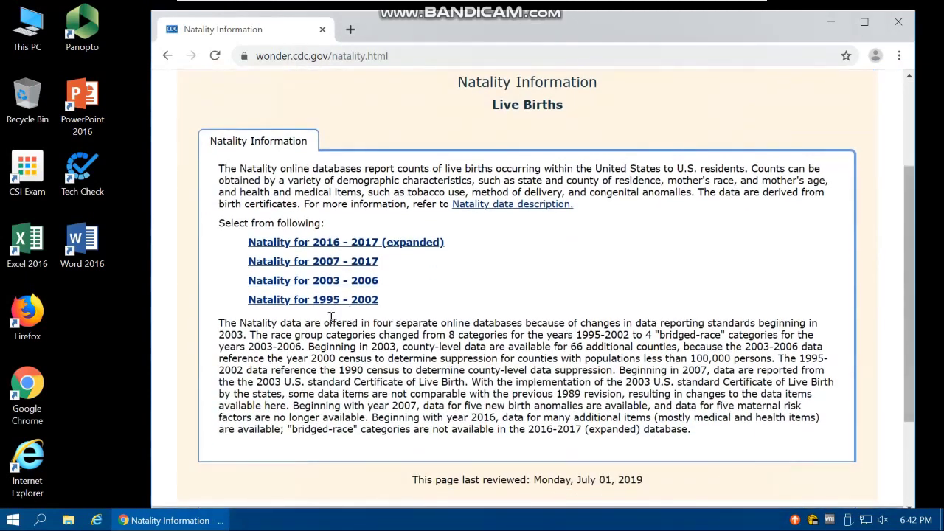
pyautogui.click(370, 261)
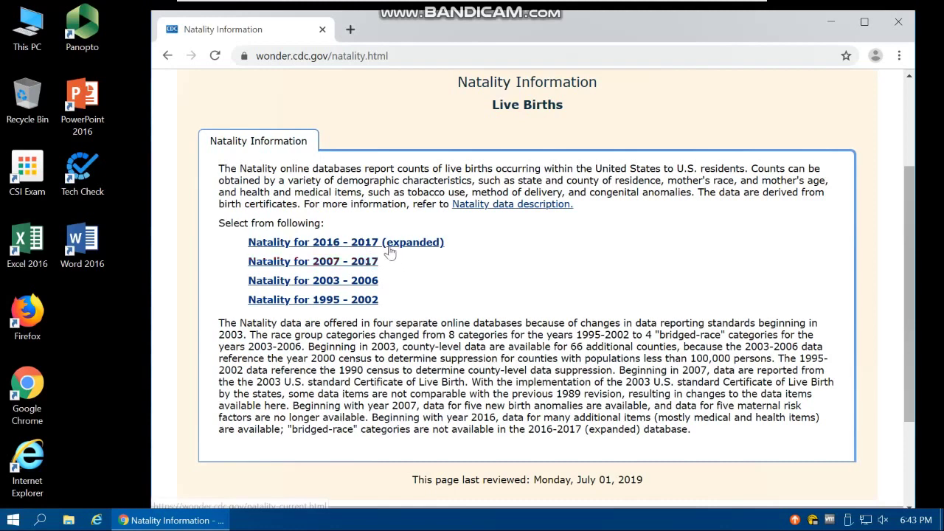
pyautogui.click(334, 250)
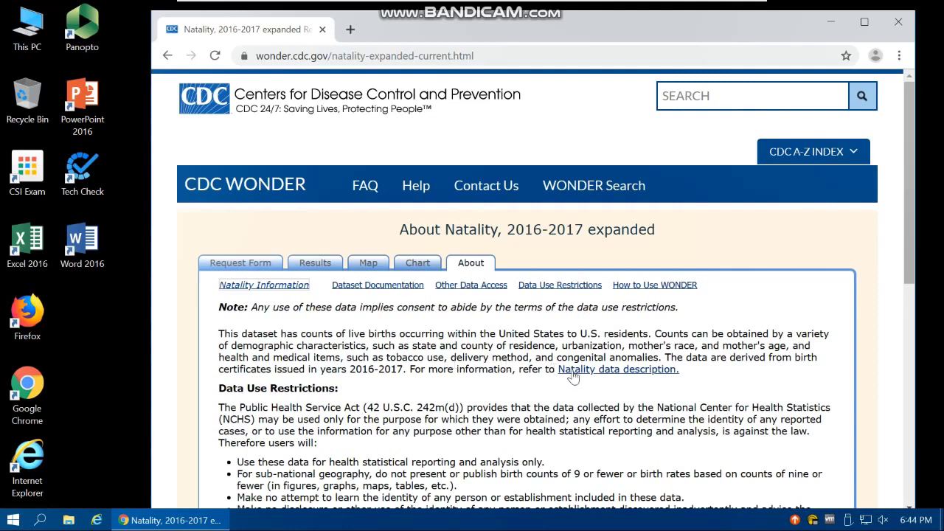
# Read through the data use restrictions and sanctions for the dataset and agree to the terms
pyautogui.scroll(-1, 668, 403)
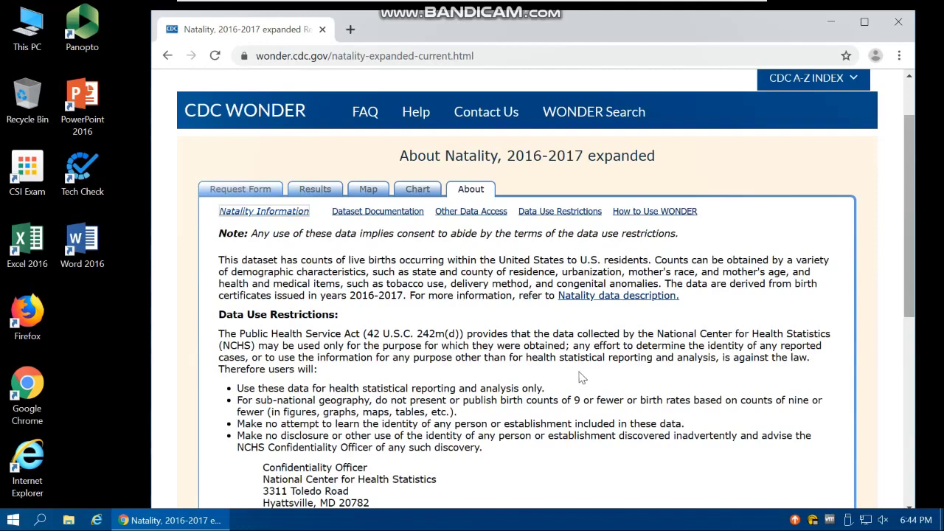
pyautogui.scroll(-2, 404, 385)
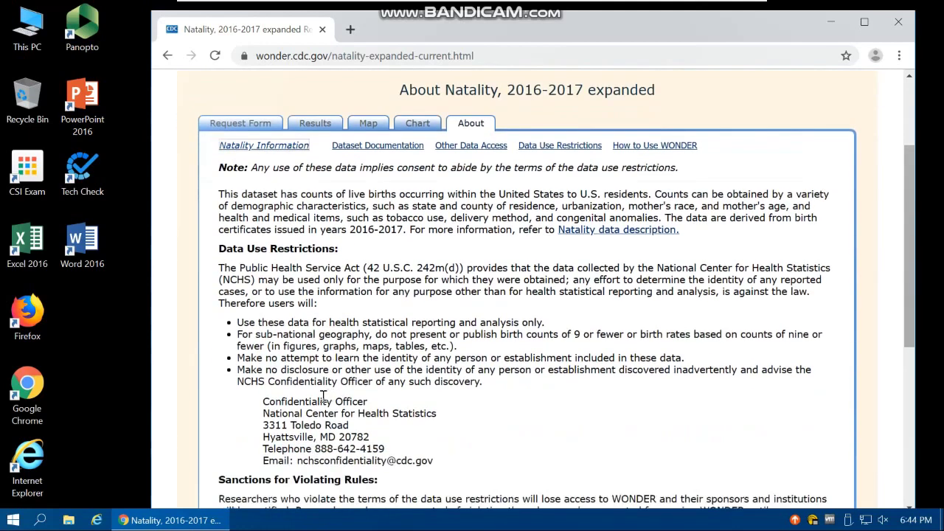
pyautogui.moveTo(219, 399); pyautogui.dragTo(345, 402)
pyautogui.scroll(-2, 354, 412)
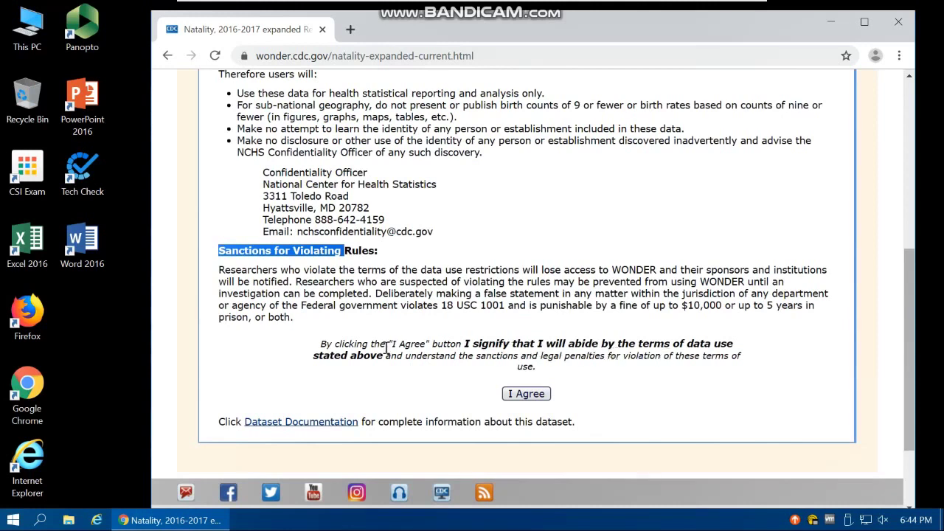
pyautogui.click(512, 396)
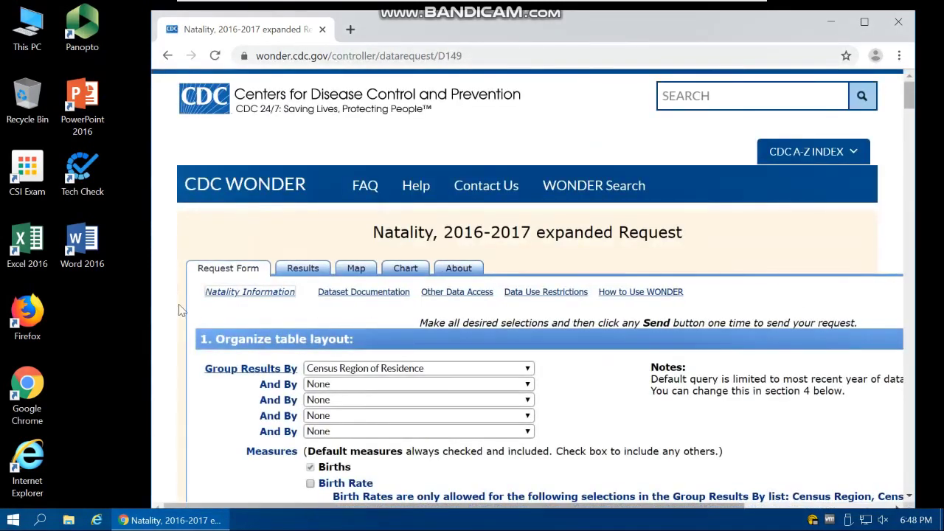
# Review the variables available for grouping results, from maternal residence through pregnancy history characteristics, leaving the grouping as is
pyautogui.scroll(-1, 179, 308)
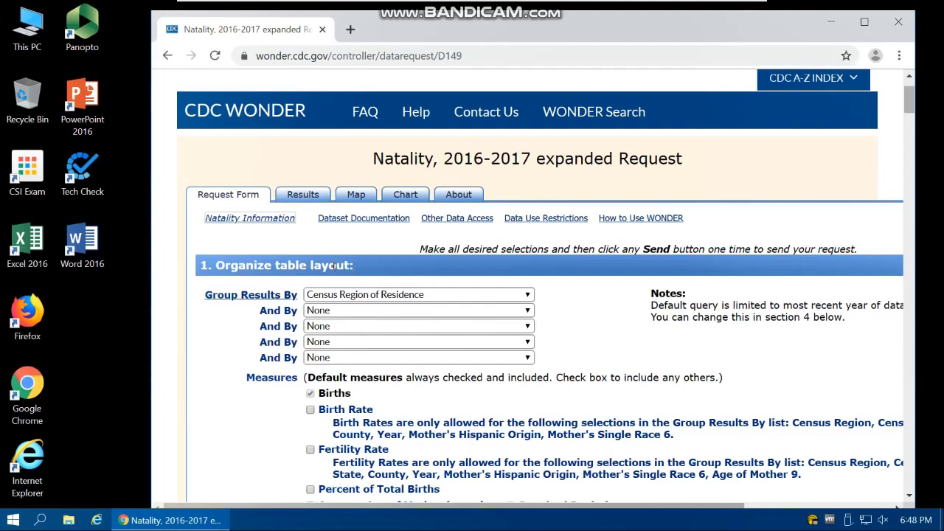
pyautogui.scroll(-1, 222, 270)
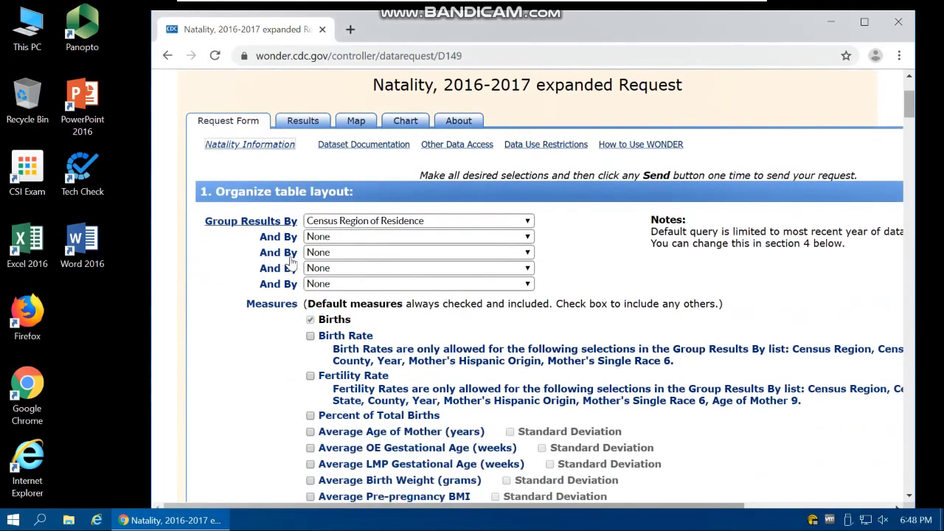
pyautogui.click(354, 223)
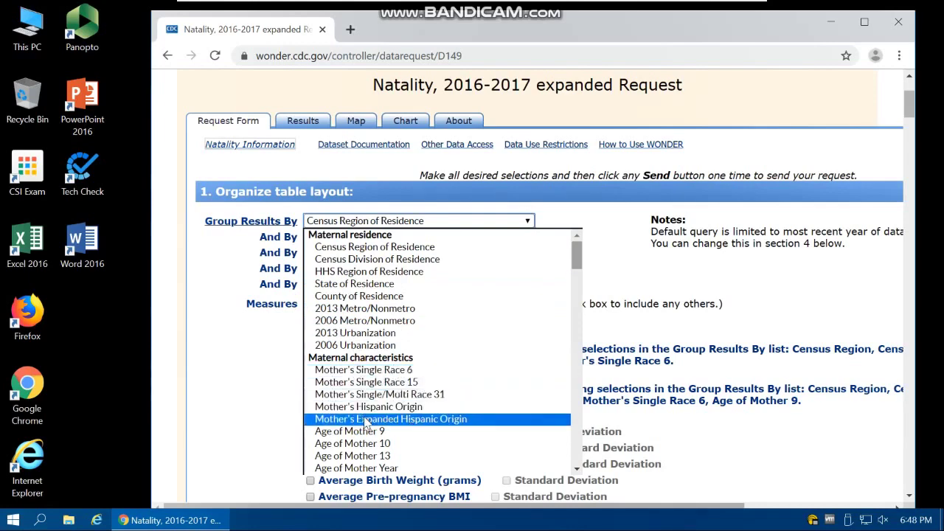
pyautogui.scroll(-4, 365, 448)
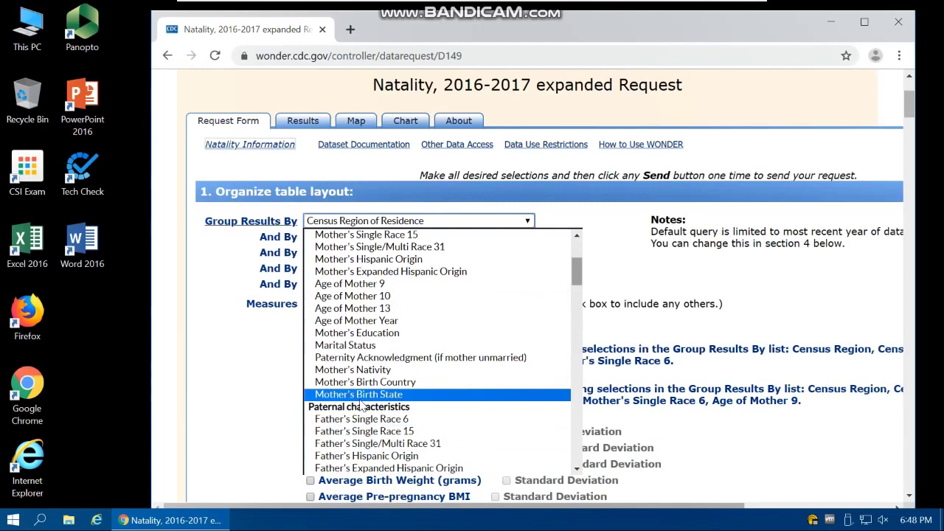
pyautogui.scroll(-4, 361, 369)
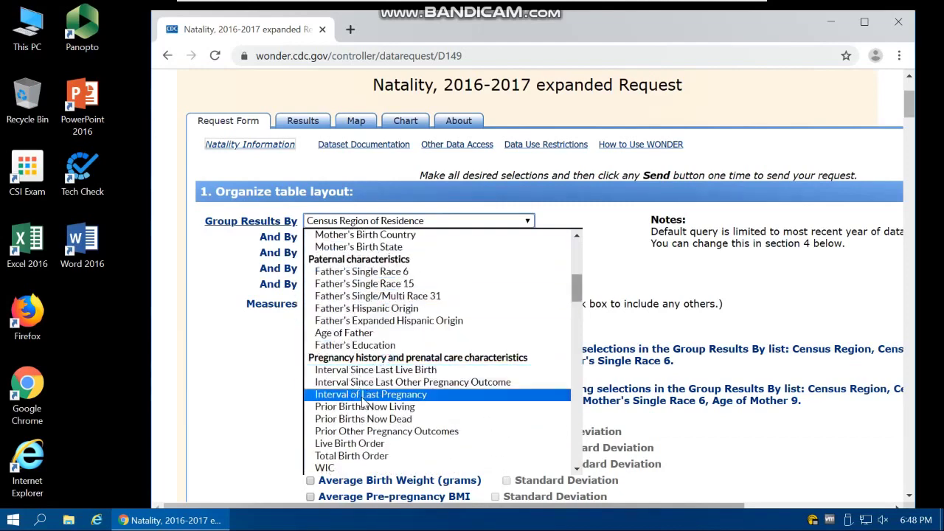
pyautogui.click(237, 376)
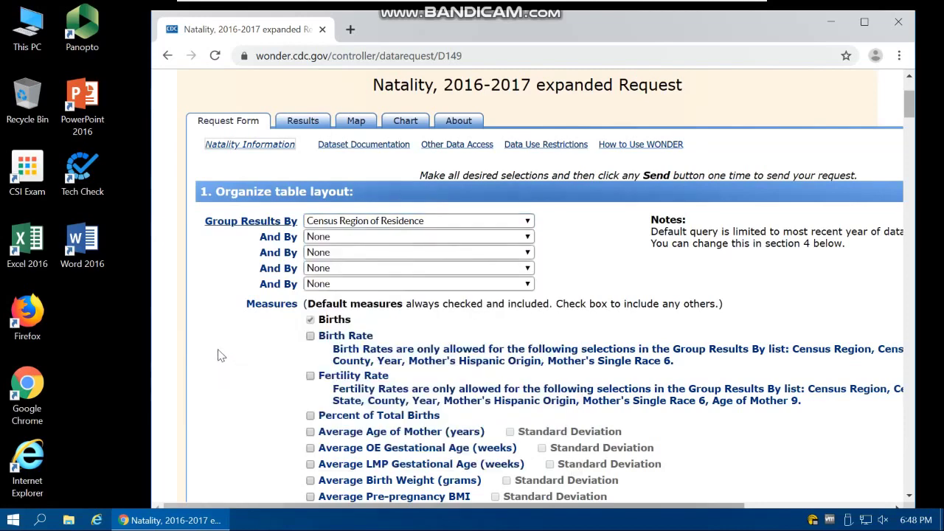
# Group the results by County of Residence in the table layout
pyautogui.scroll(-1, 225, 323)
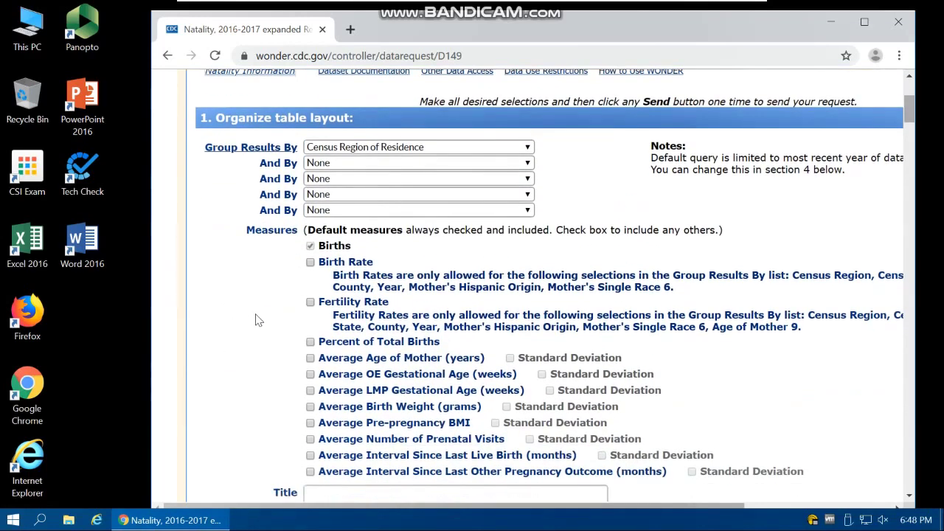
pyautogui.click(346, 149)
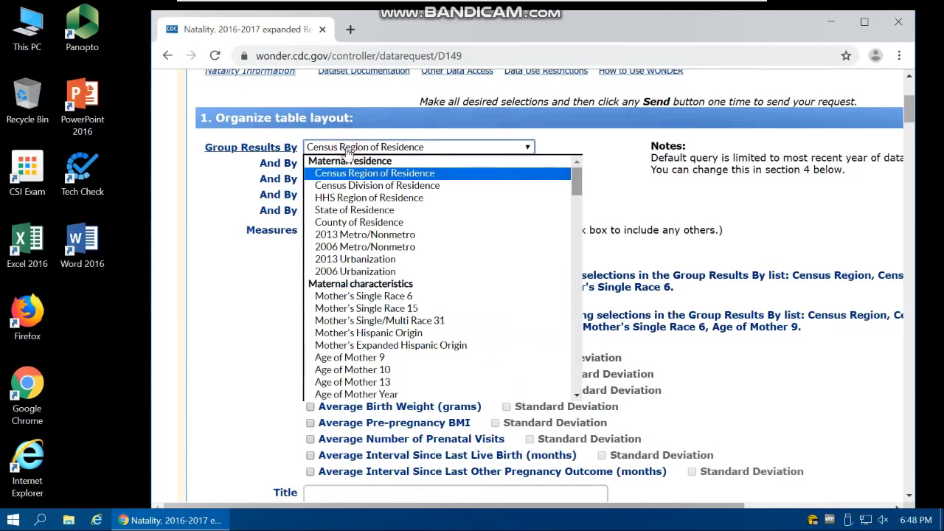
pyautogui.click(354, 223)
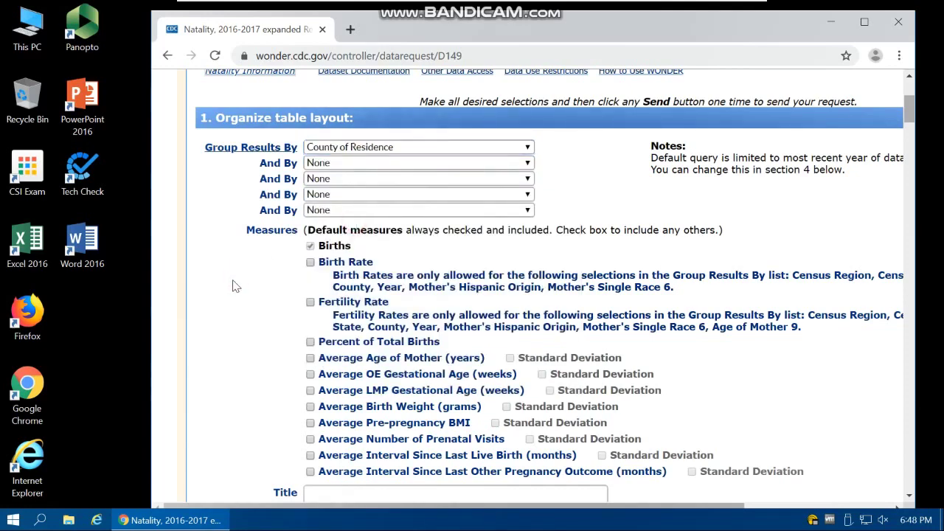
# Include the measures Average Age of Mother, Average Birth Weight and Average Pre-pregnancy BMI in the table
pyautogui.scroll(-1, 233, 293)
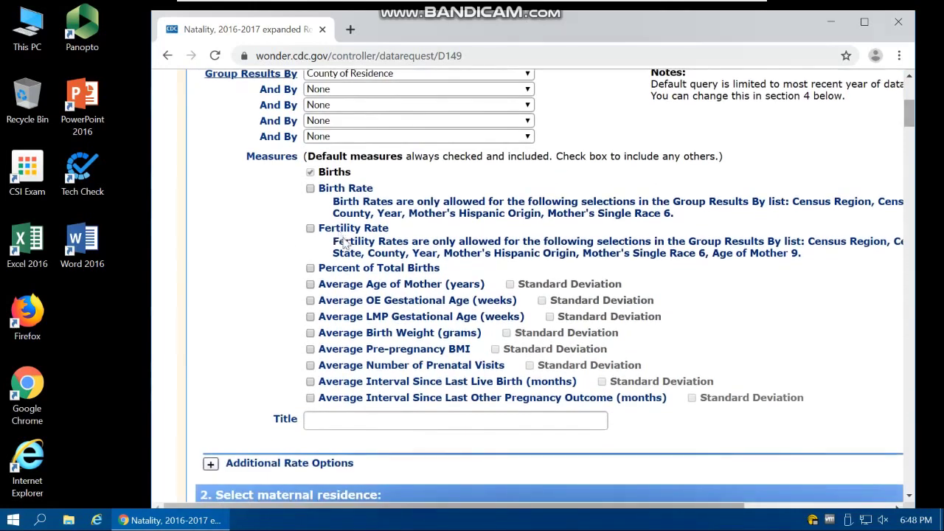
pyautogui.click(310, 285)
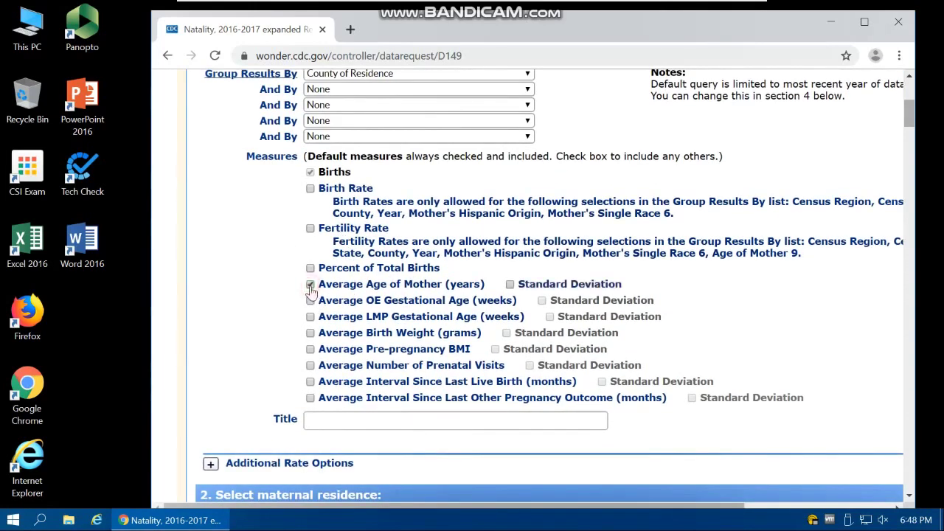
pyautogui.click(310, 334)
pyautogui.click(311, 350)
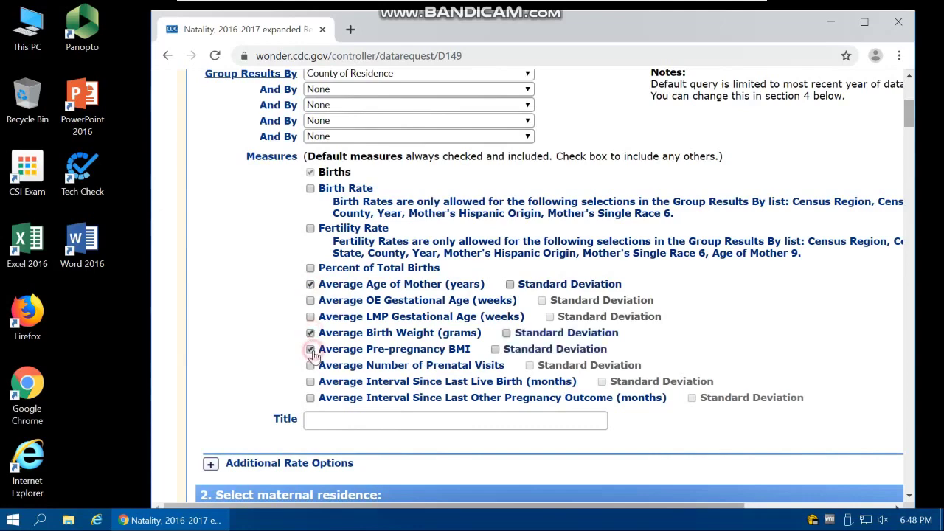
# Review the maternal residence, urbanization classification and maternal characteristics filters of the request form, leaving their default selections
pyautogui.scroll(-1, 228, 374)
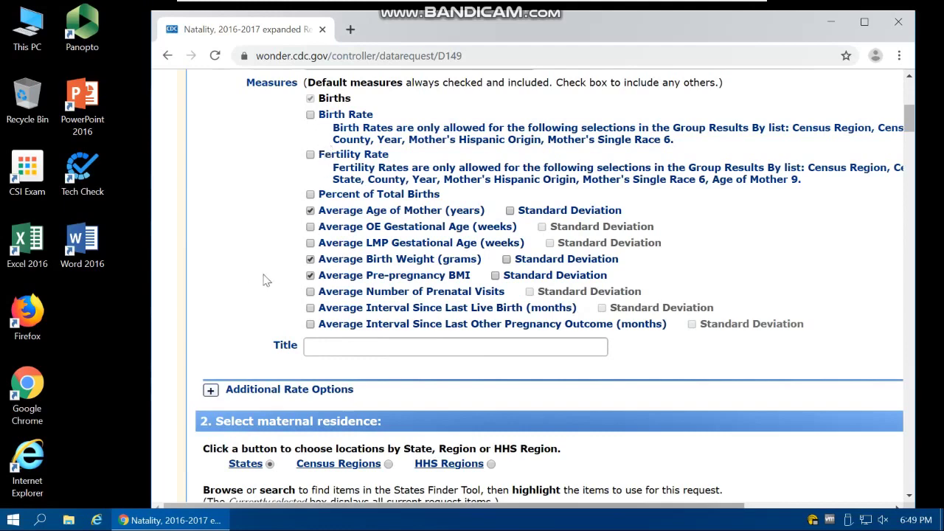
pyautogui.scroll(-1, 242, 282)
pyautogui.scroll(-2, 239, 271)
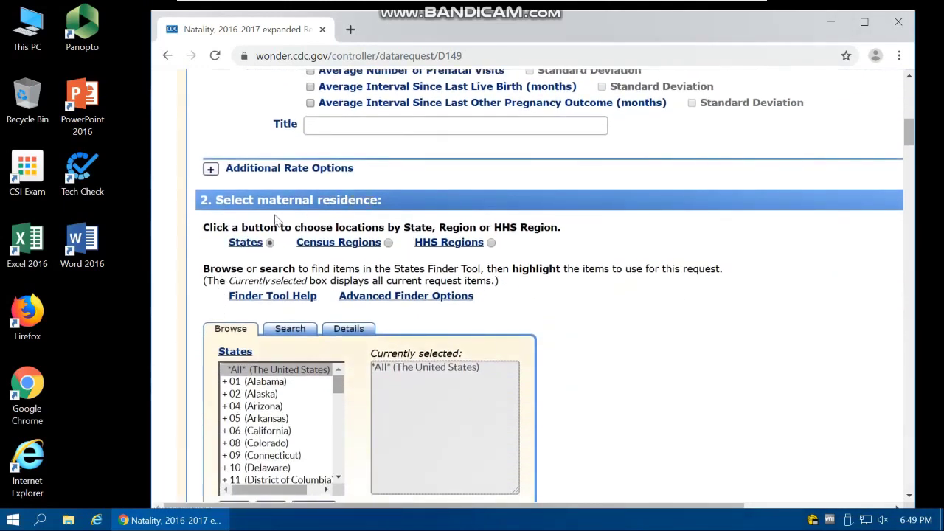
pyautogui.scroll(-1, 194, 361)
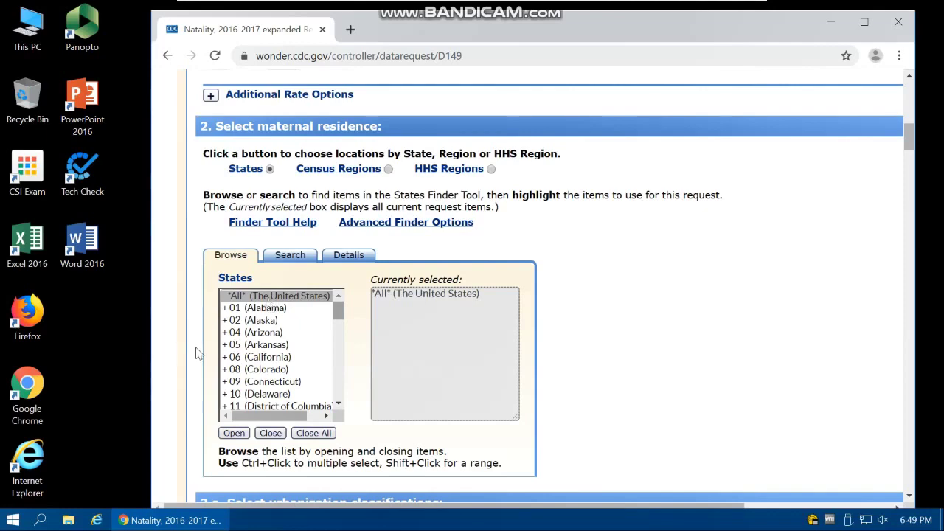
pyautogui.scroll(-3, 193, 352)
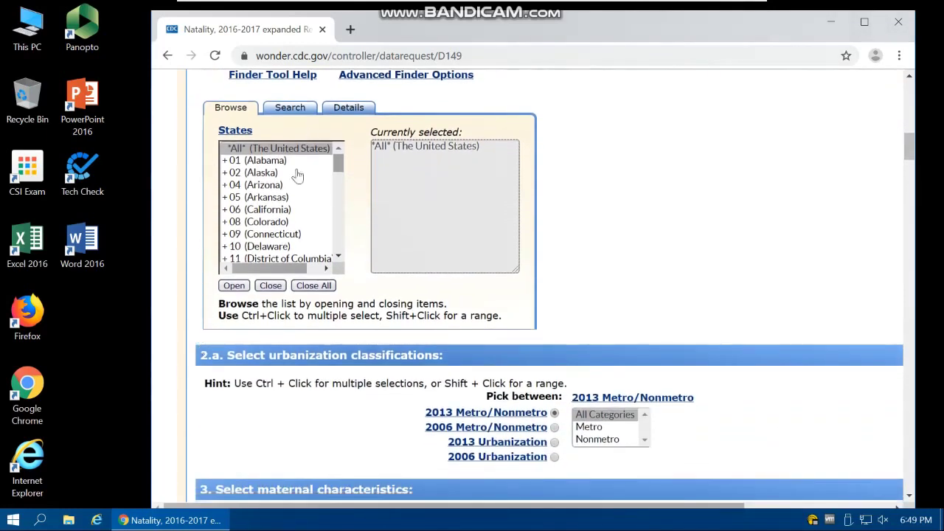
pyautogui.scroll(2, 189, 197)
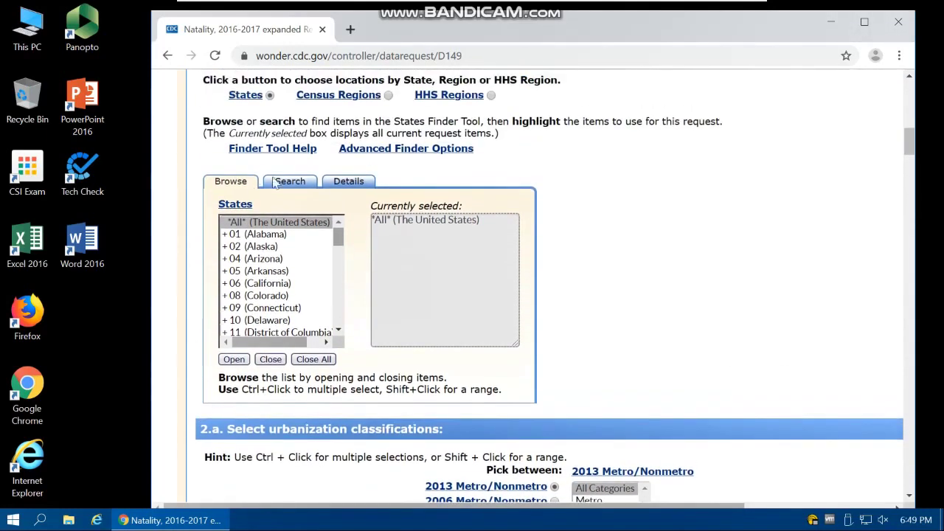
pyautogui.scroll(-3, 185, 312)
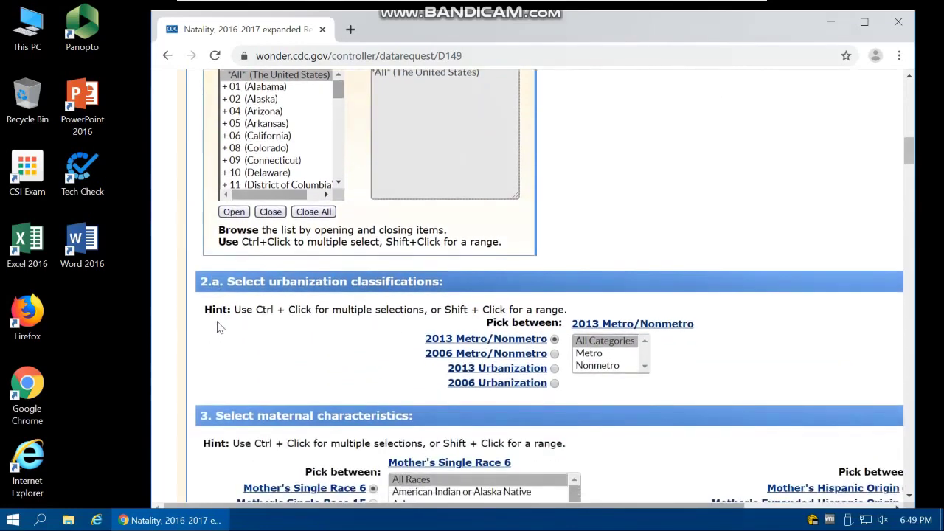
pyautogui.scroll(-4, 220, 328)
pyautogui.scroll(1, 219, 325)
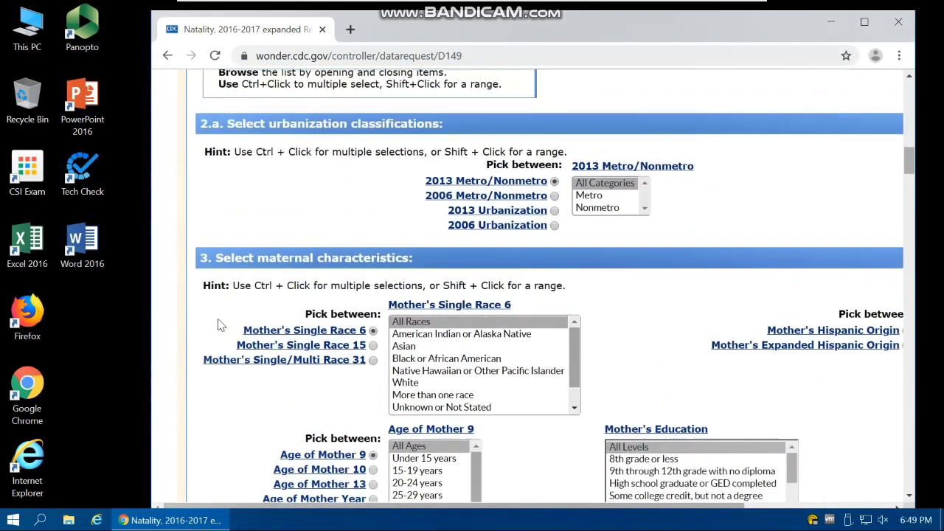
pyautogui.scroll(-2, 265, 302)
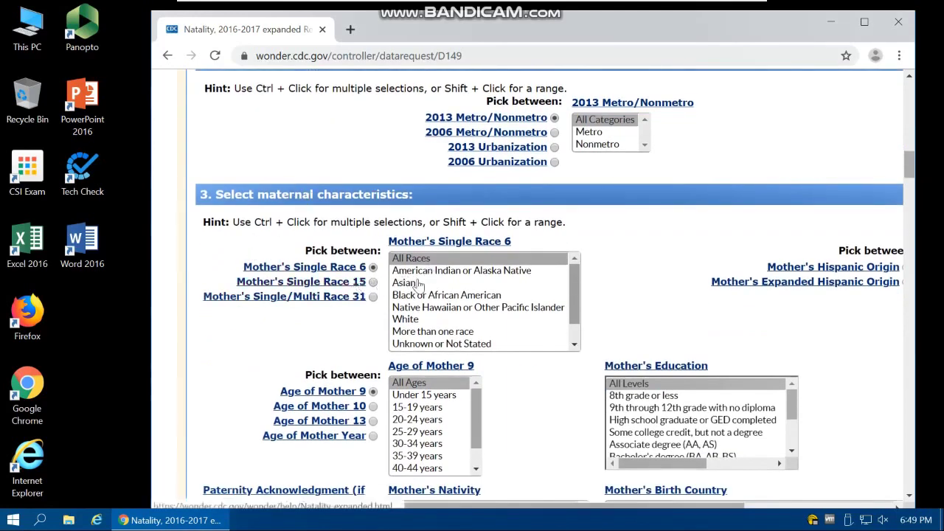
pyautogui.scroll(-1, 396, 324)
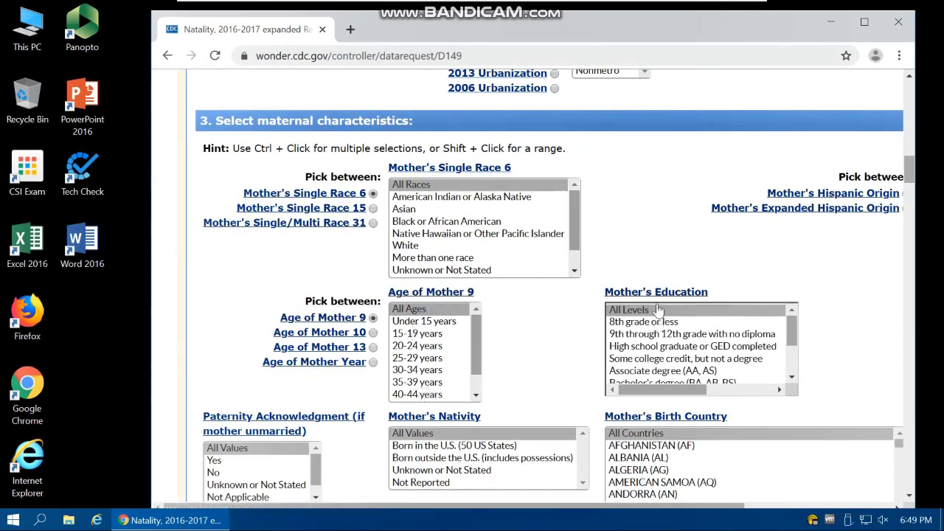
pyautogui.scroll(-1, 249, 393)
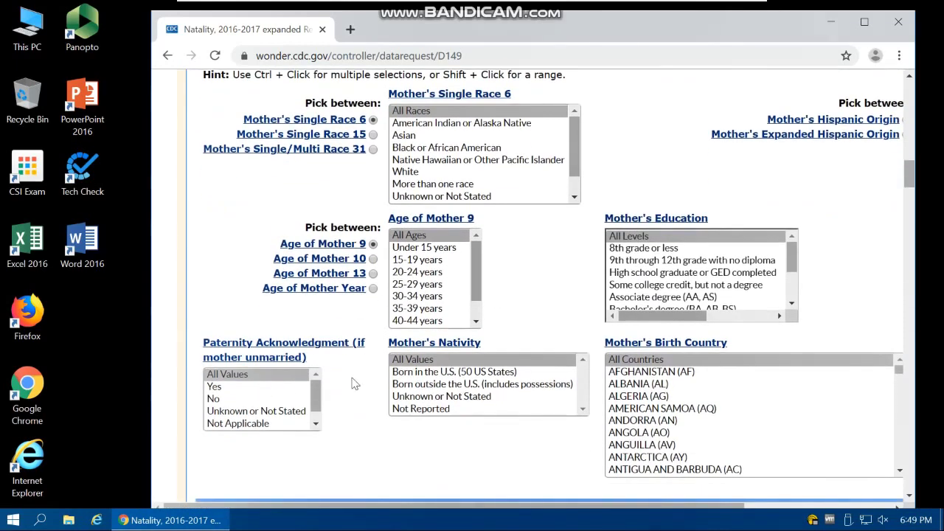
# Review the paternal characteristics and the pregnancy history and prenatal care filters, leaving their default selections
pyautogui.scroll(-3, 380, 398)
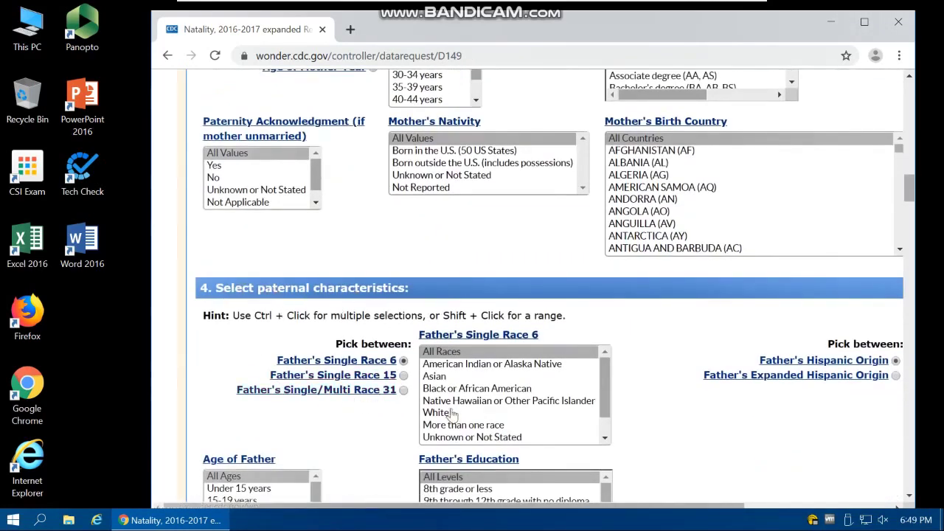
pyautogui.scroll(-1, 452, 414)
pyautogui.scroll(-1, 317, 432)
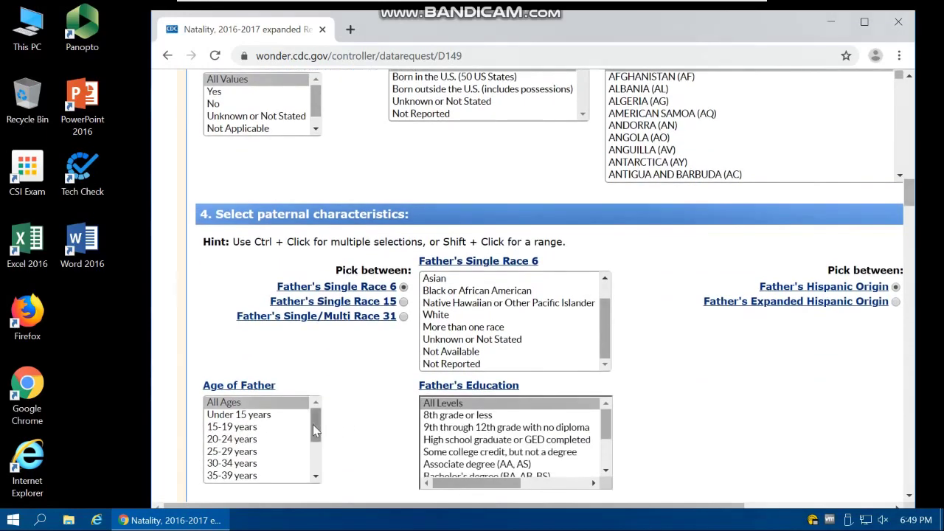
pyautogui.scroll(-2, 458, 435)
pyautogui.scroll(-3, 380, 420)
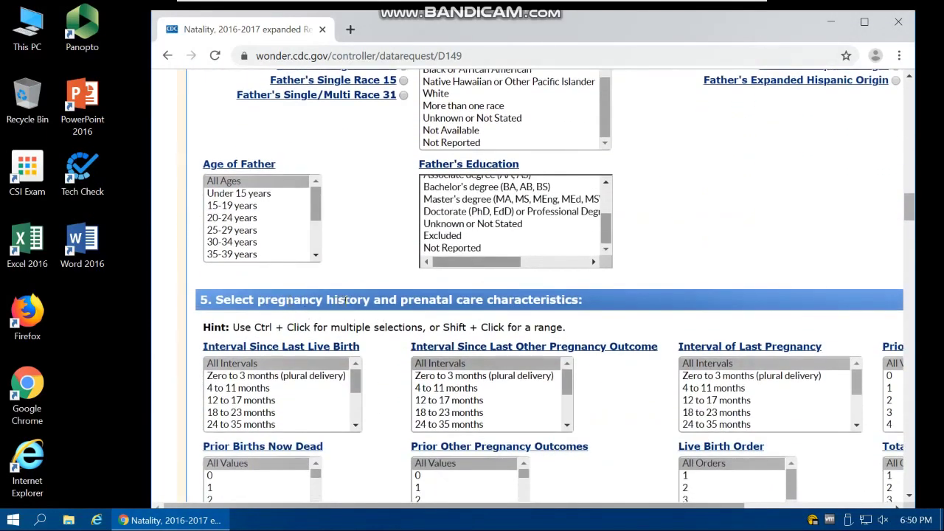
pyautogui.scroll(-1, 405, 299)
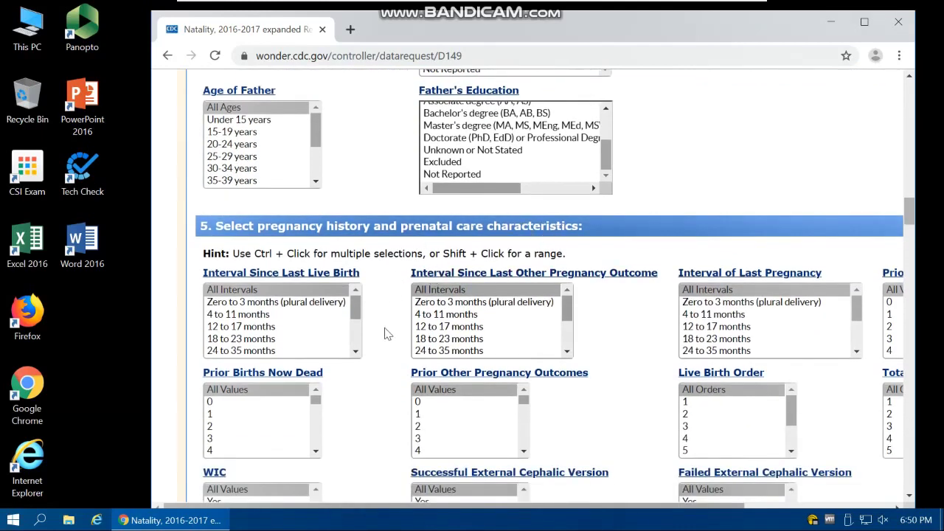
pyautogui.scroll(-1, 386, 334)
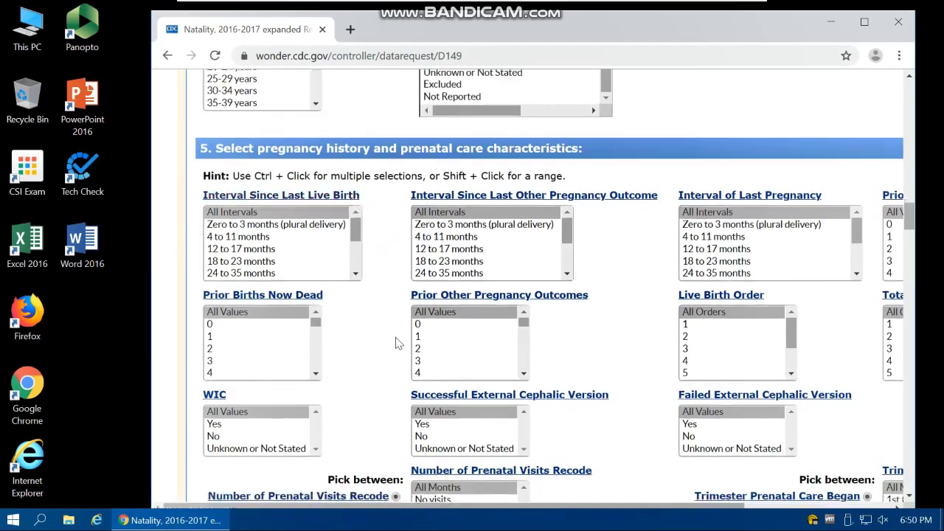
pyautogui.scroll(-2, 398, 335)
pyautogui.scroll(-3, 380, 367)
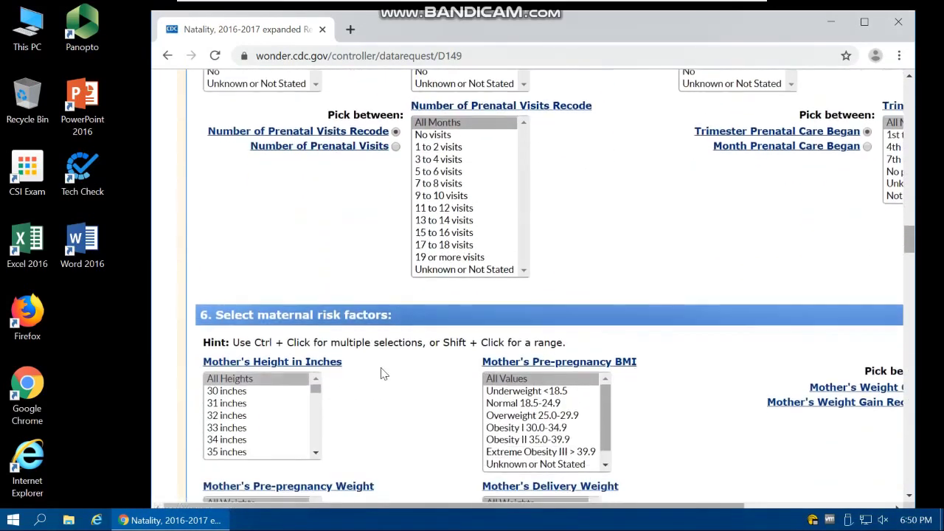
# Submit the natality data request with the remaining filters and the other options at their defaults
pyautogui.scroll(-1, 380, 373)
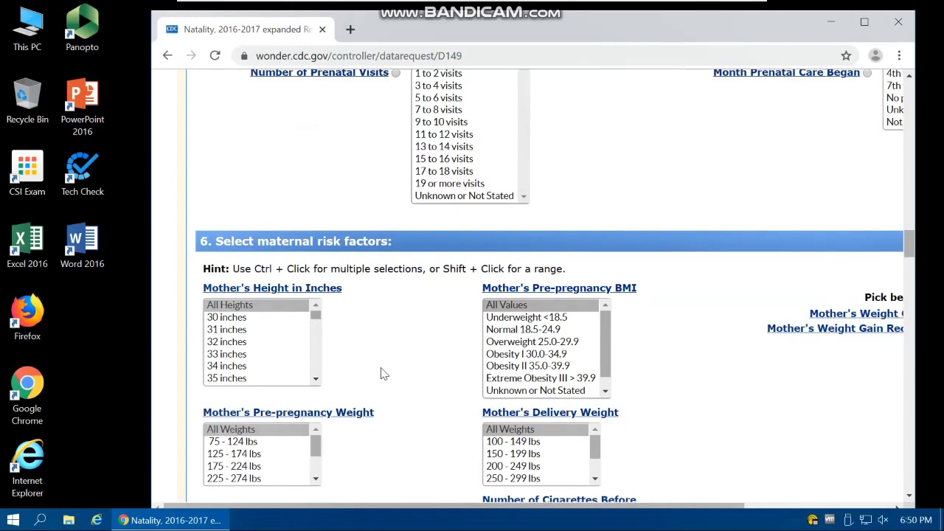
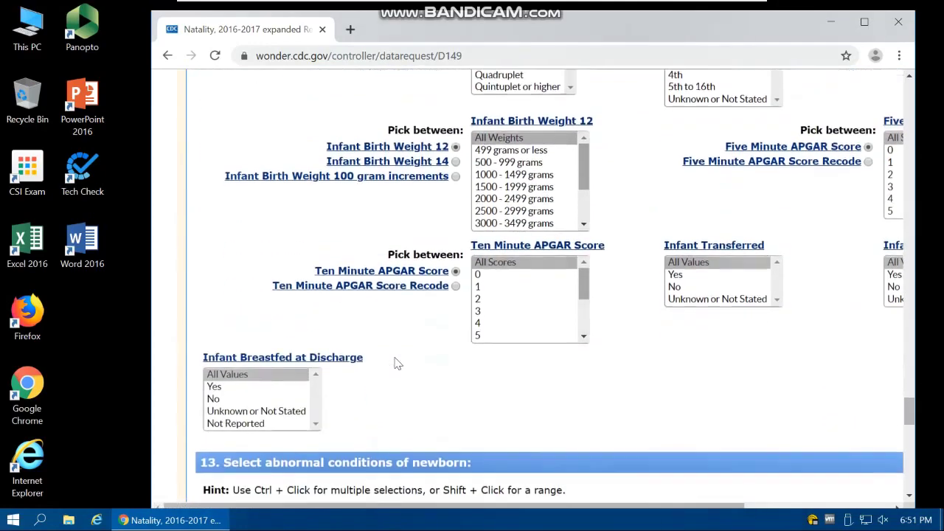
pyautogui.scroll(-6, 391, 371)
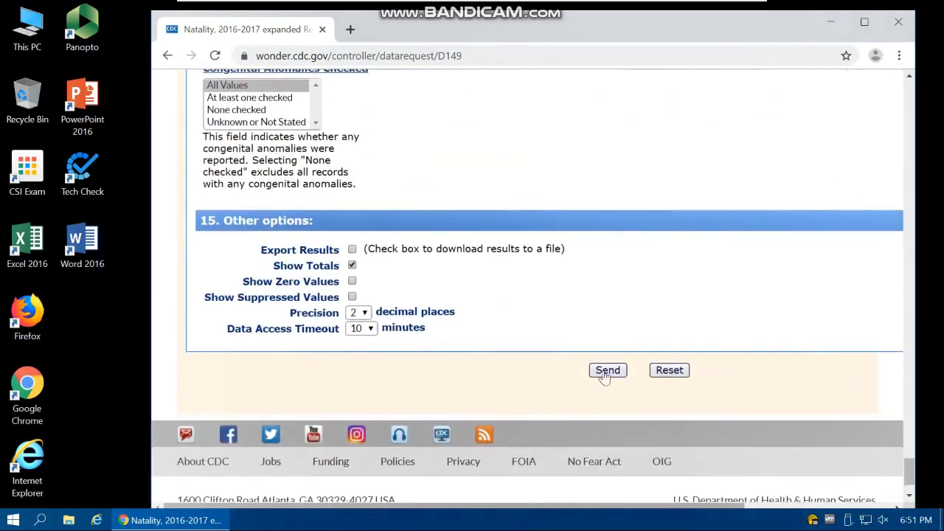
pyautogui.click(605, 374)
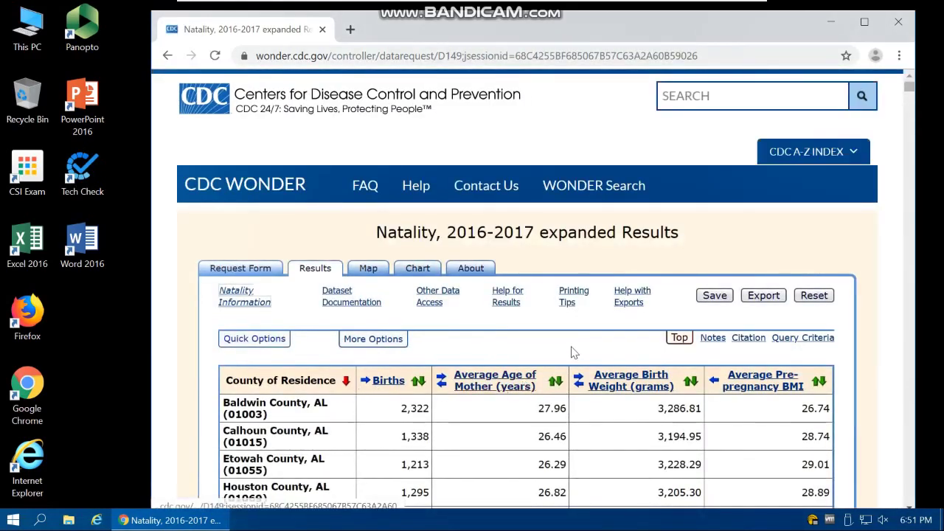
# Examine the results table by County of Residence, with its births, mother's age, birth weight and pre-pregnancy BMI columns
pyautogui.scroll(-1, 361, 391)
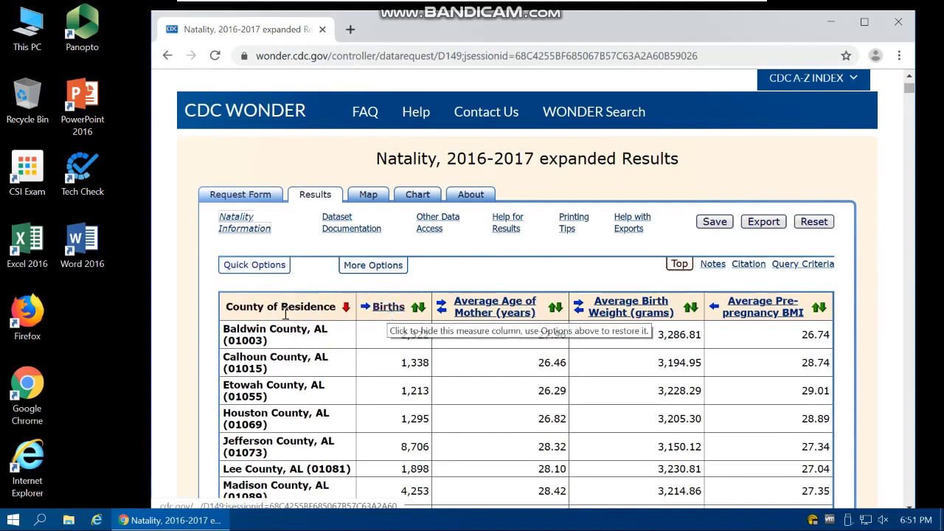
pyautogui.moveTo(246, 332); pyautogui.dragTo(274, 342)
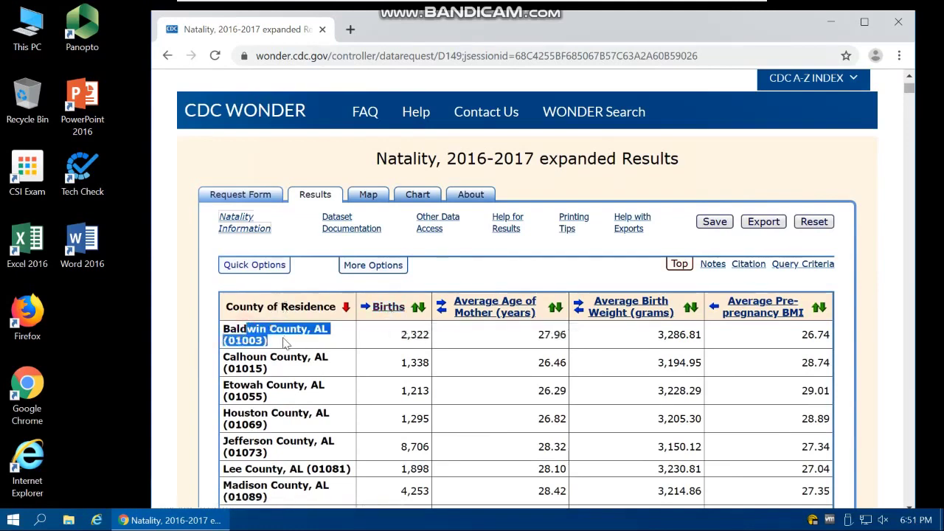
pyautogui.click(284, 338)
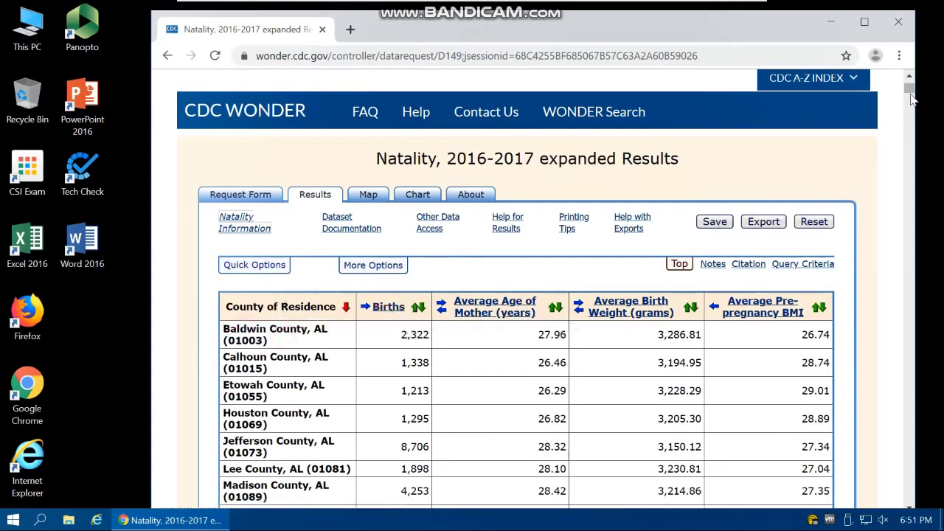
pyautogui.moveTo(912, 99)
pyautogui.mouseDown()
pyautogui.moveTo(894, 307)
pyautogui.moveTo(907, 441)
pyautogui.moveTo(909, 87)
pyautogui.mouseUp()
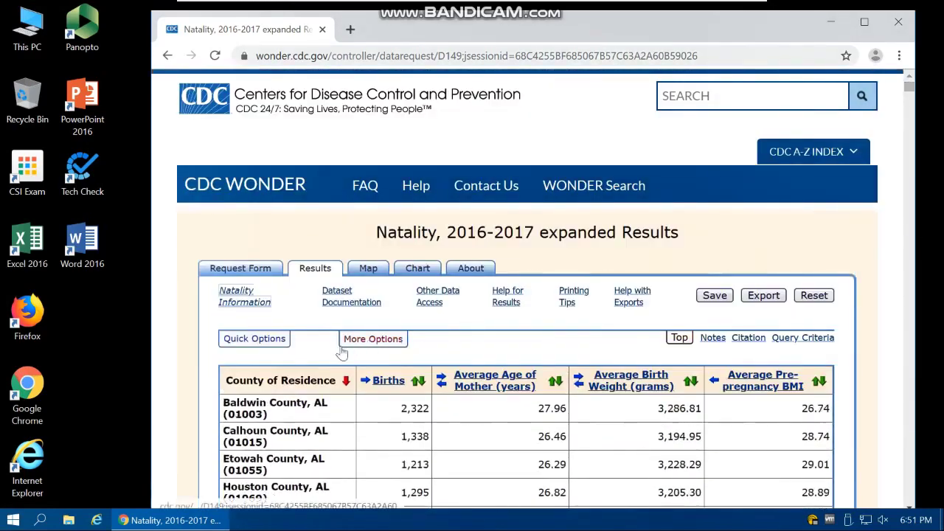
pyautogui.scroll(-1, 404, 251)
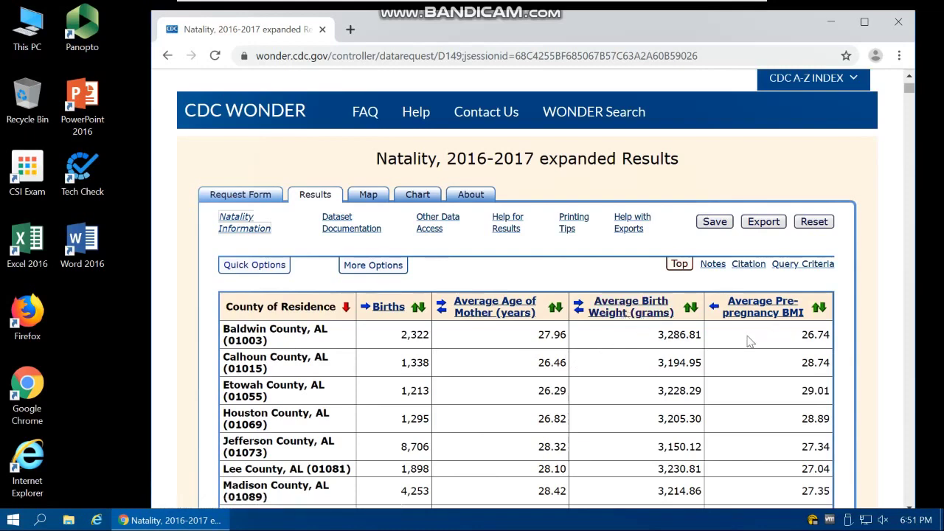
pyautogui.scroll(-2, 758, 351)
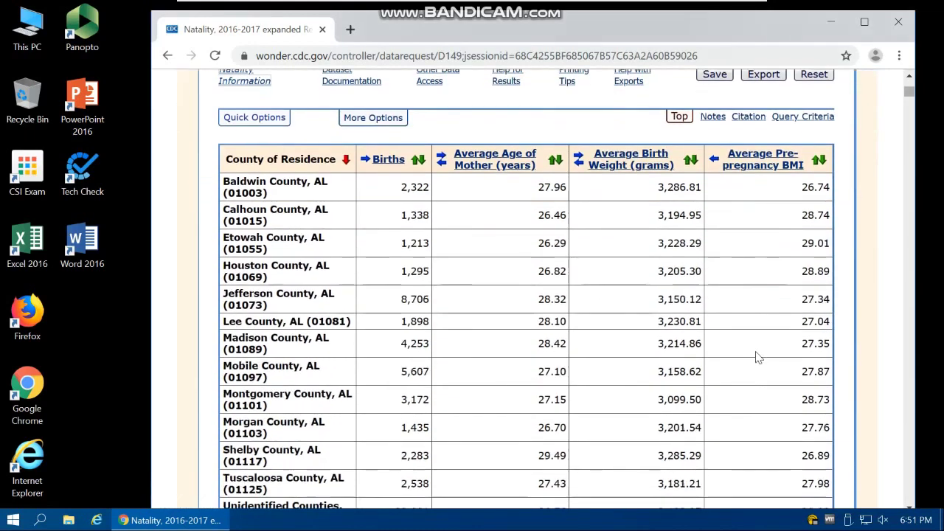
pyautogui.scroll(3, 758, 357)
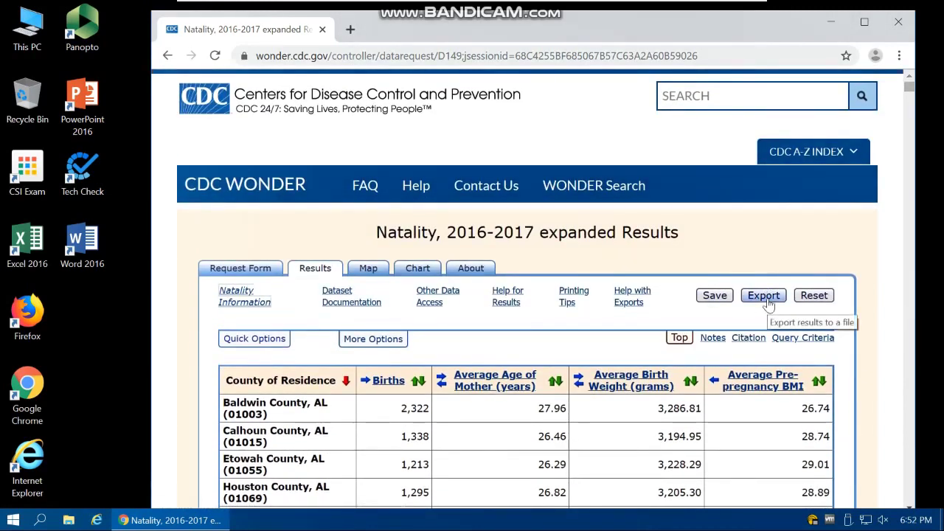
# Export the results to a text file and copy the downloaded "Natality, 2016-2017 expanded (1).txt" from the Downloads folder
pyautogui.click(765, 298)
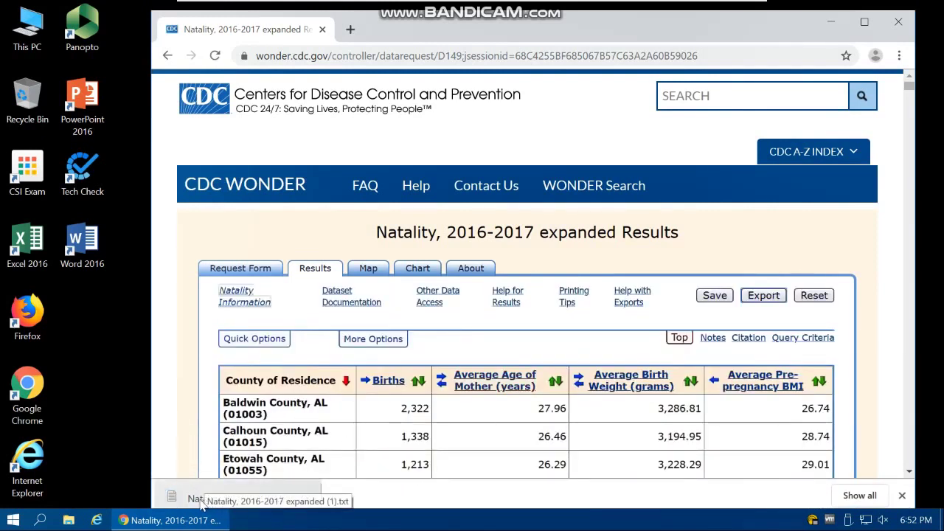
pyautogui.click(304, 497)
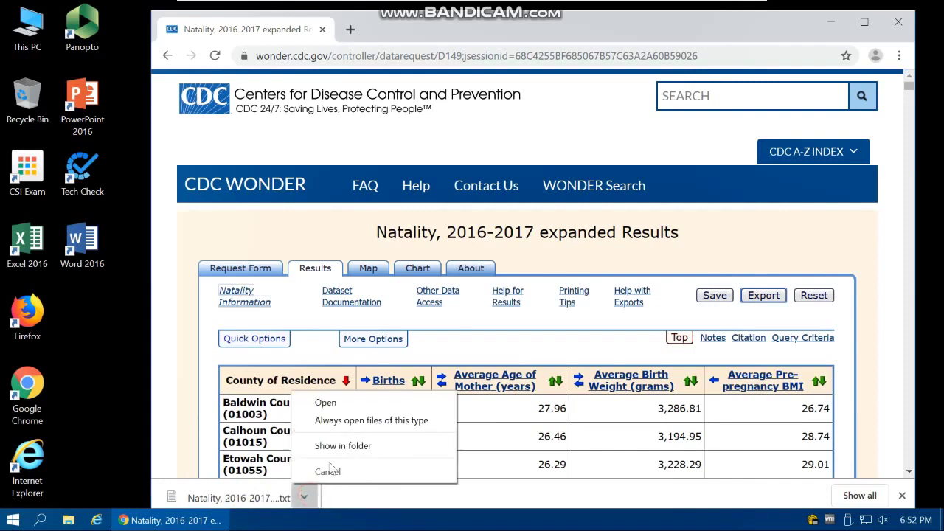
pyautogui.click(335, 446)
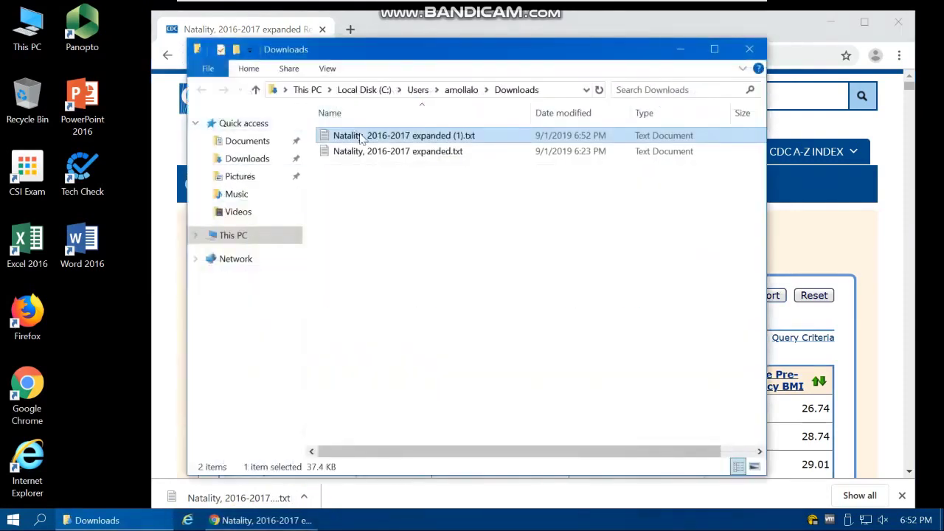
pyautogui.rightClick(361, 139)
pyautogui.click(398, 355)
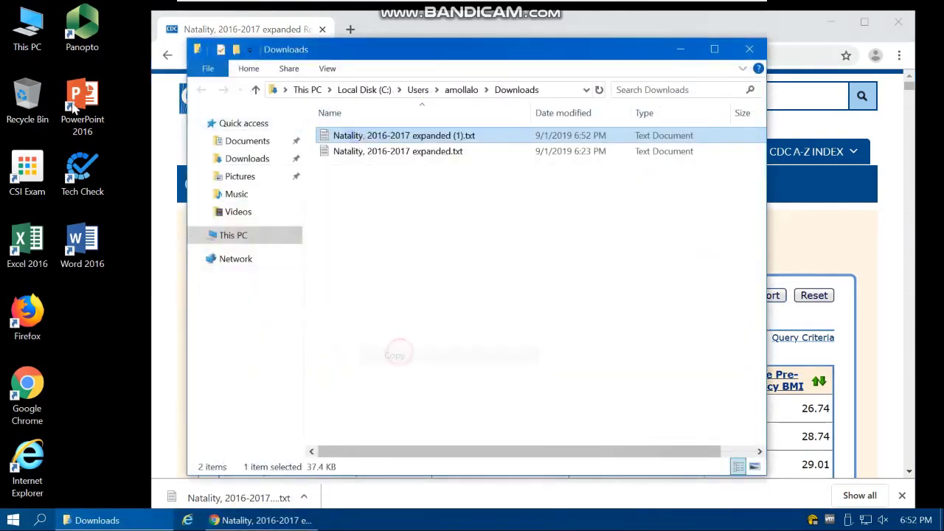
# Create a new folder named free_data inside the GIS_labs folder on the H: network drive
pyautogui.doubleClick(20, 46)
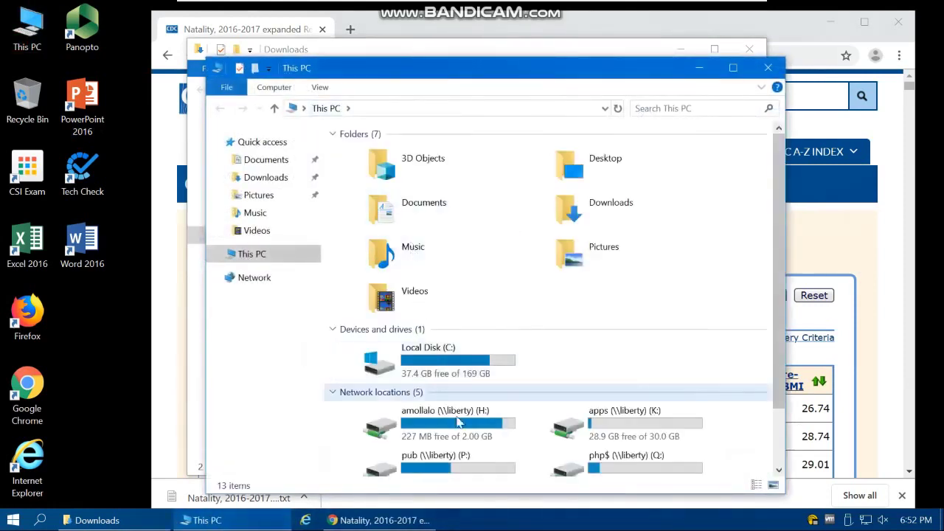
pyautogui.click(457, 419)
pyautogui.doubleClick(457, 418)
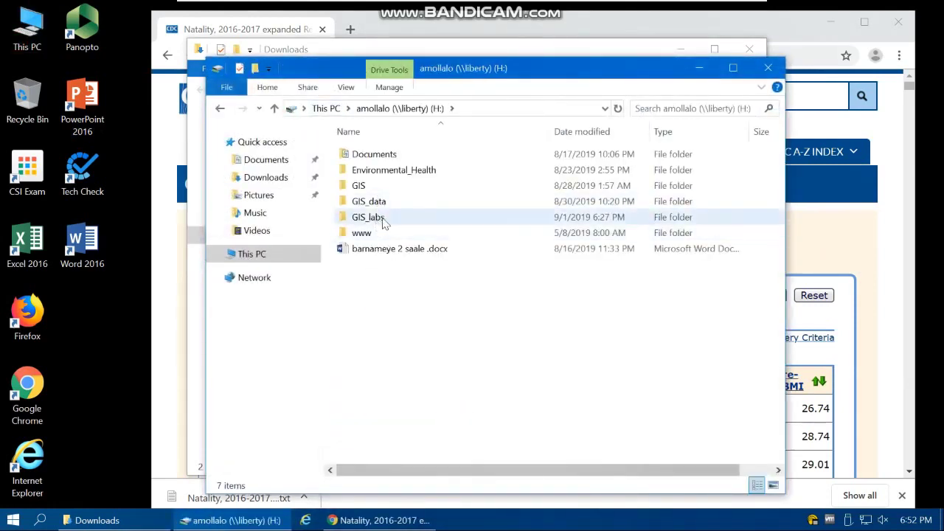
pyautogui.doubleClick(400, 217)
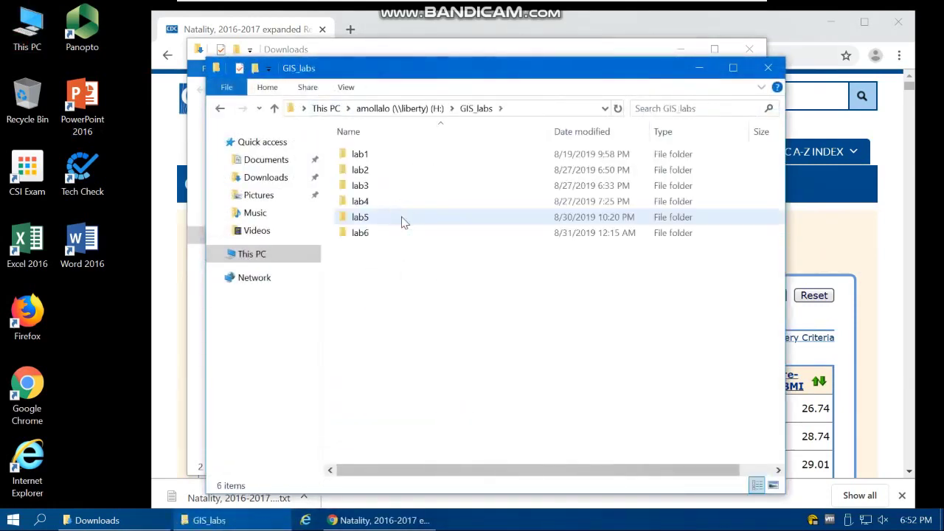
pyautogui.rightClick(387, 297)
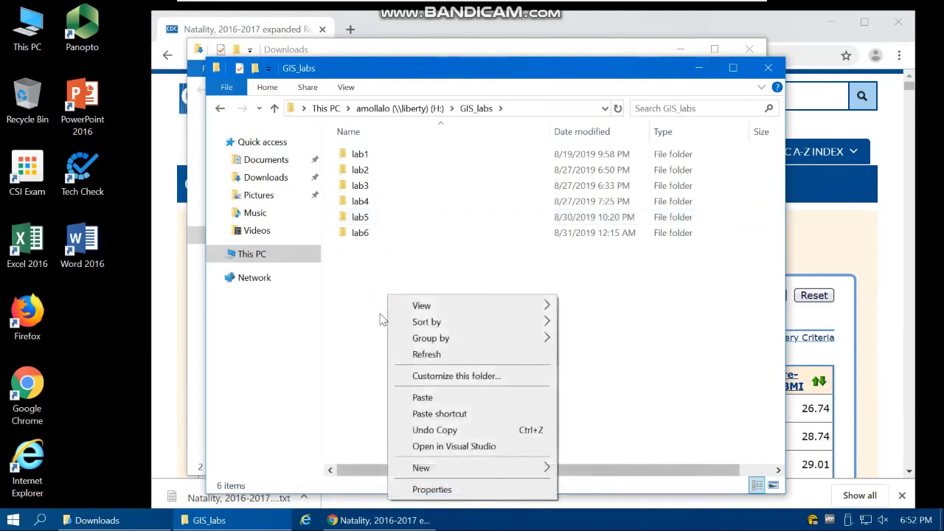
pyautogui.moveTo(424, 469)
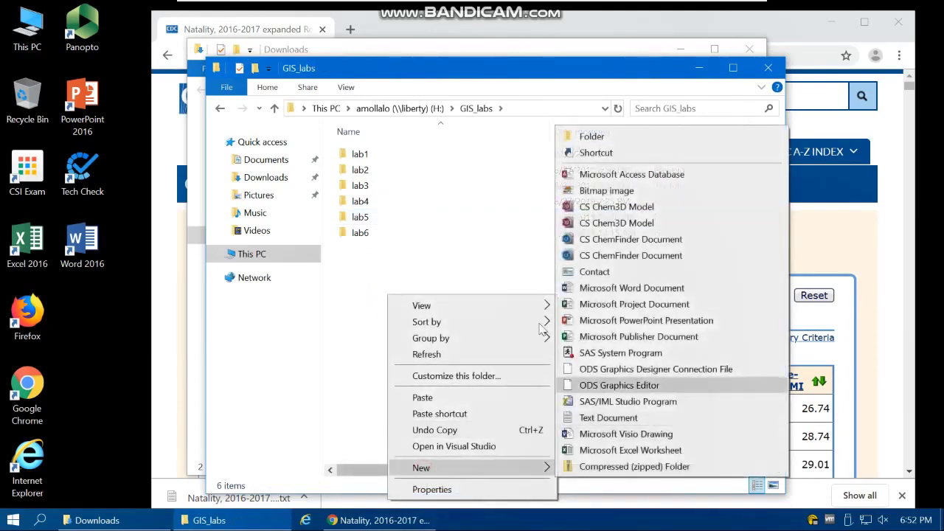
pyautogui.click(601, 136)
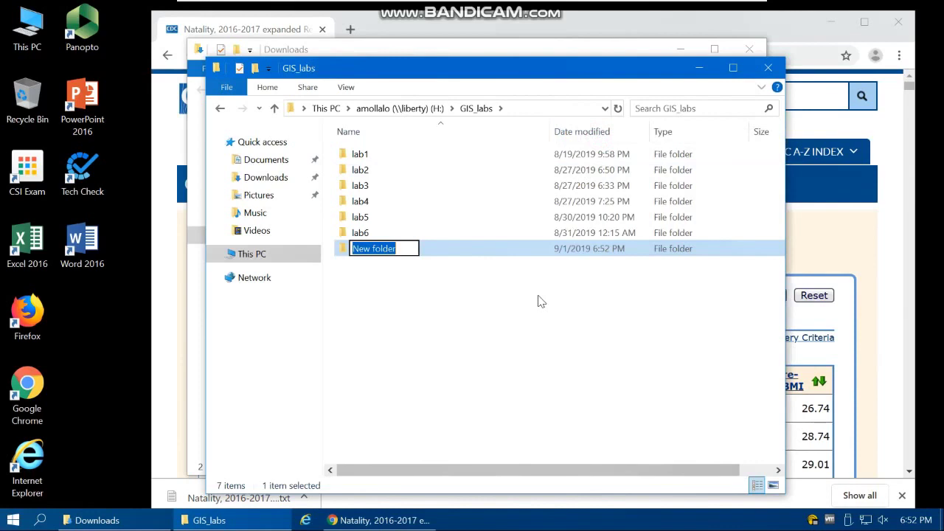
pyautogui.write('free_data')
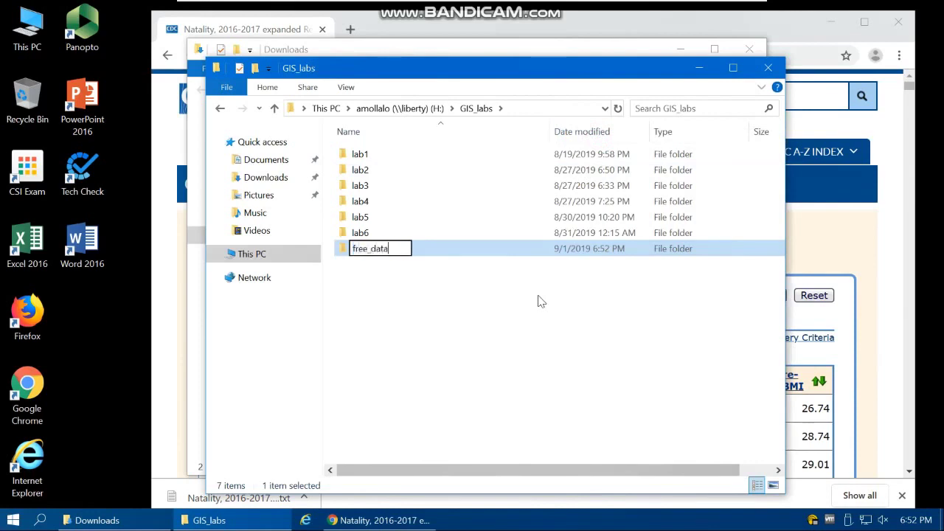
pyautogui.press('Return')
# Paste the copied natality text file into the free_data folder and check its contents in Notepad, closing it again
pyautogui.doubleClick(507, 249)
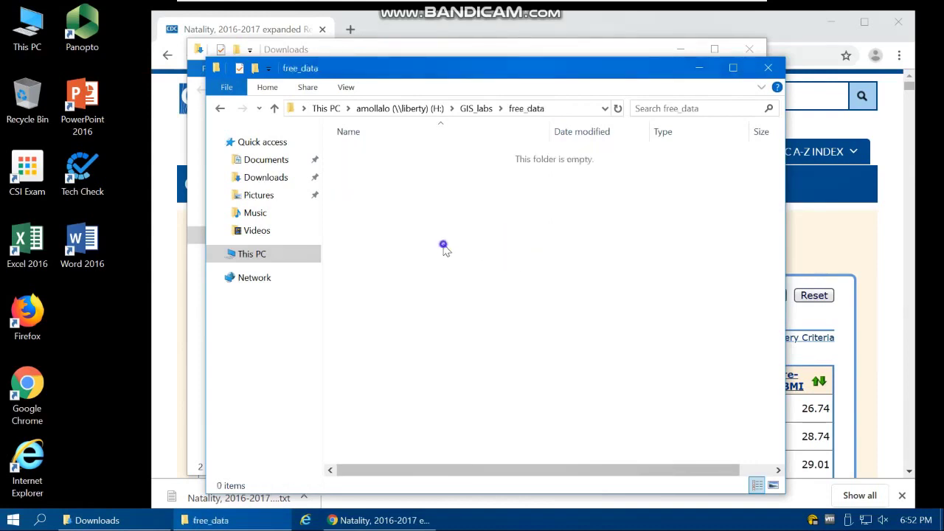
pyautogui.rightClick(444, 248)
pyautogui.click(507, 346)
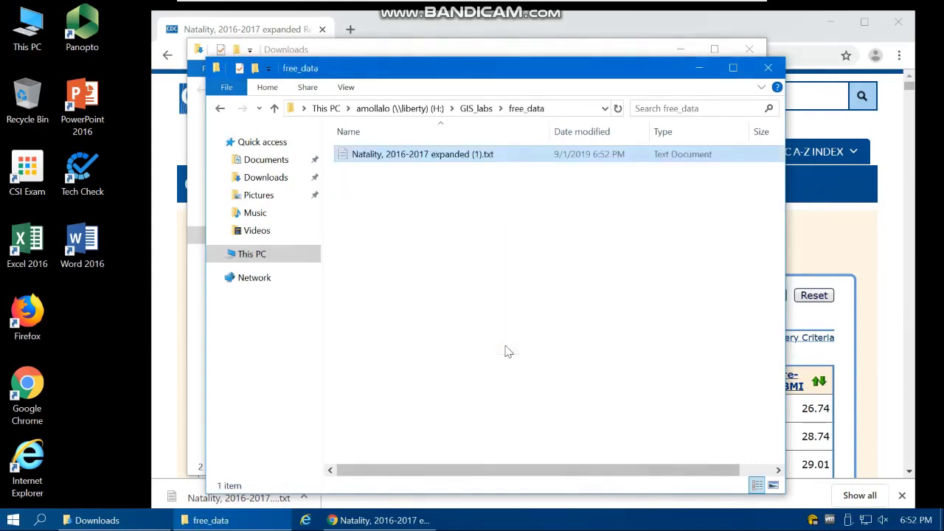
pyautogui.doubleClick(374, 156)
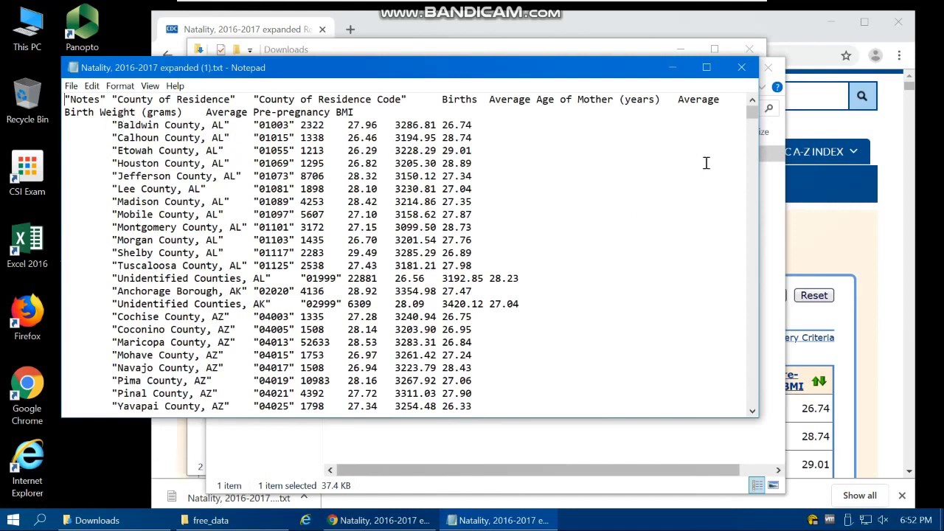
pyautogui.click(743, 69)
# Switch to Excel 2016 and start a blank workbook
pyautogui.click(12, 520)
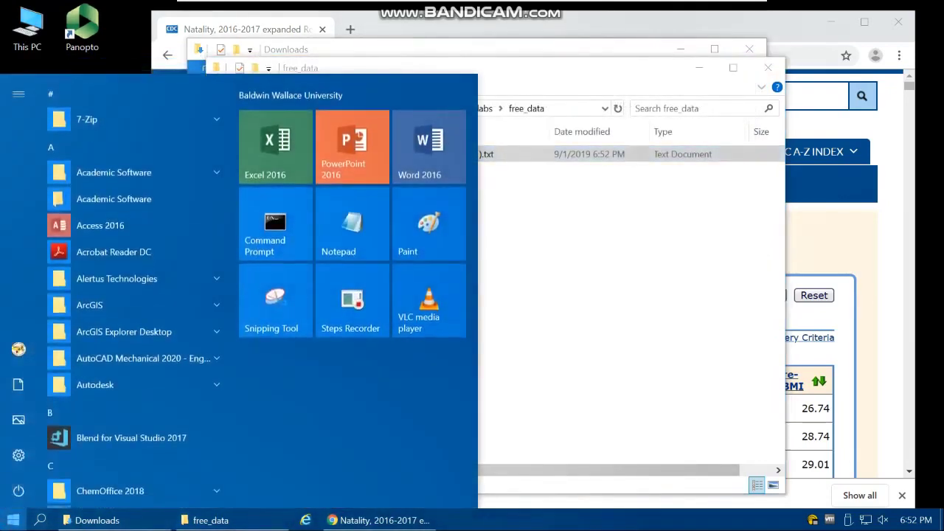
pyautogui.write('excel')
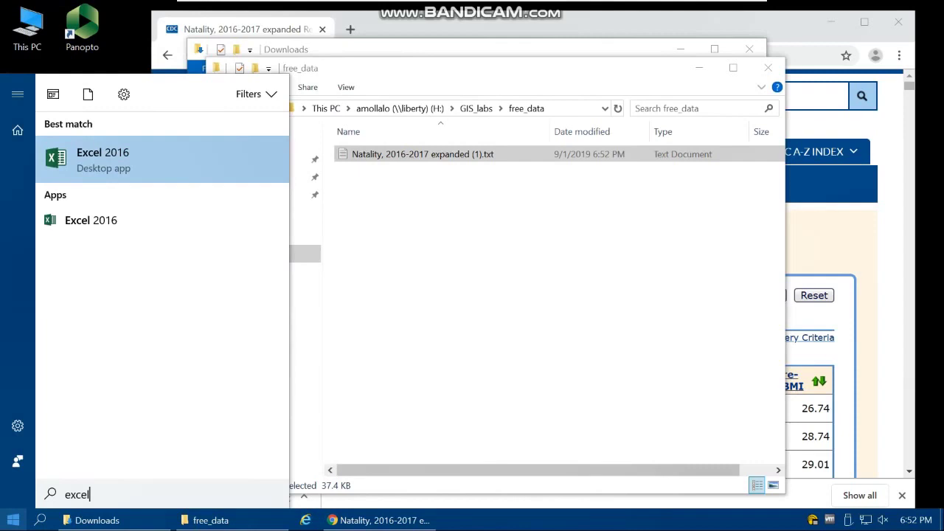
pyautogui.press('Return')
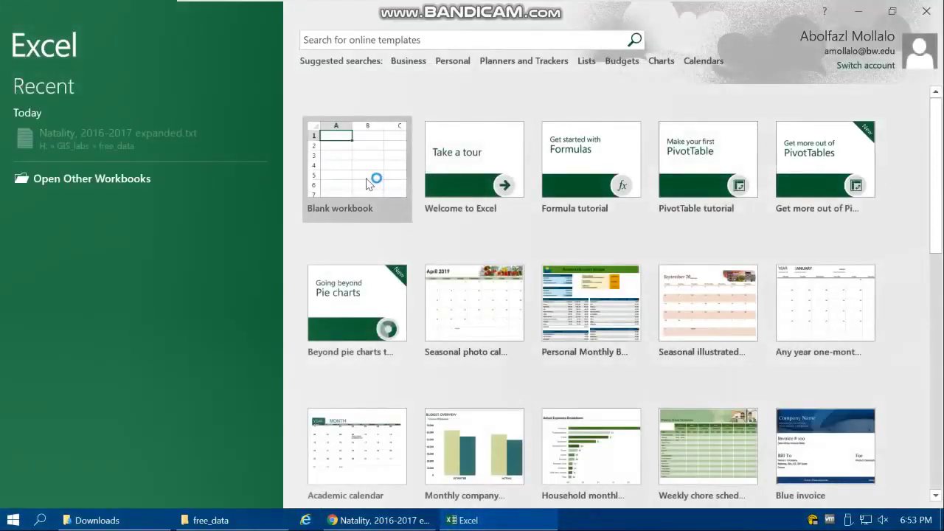
pyautogui.click(373, 188)
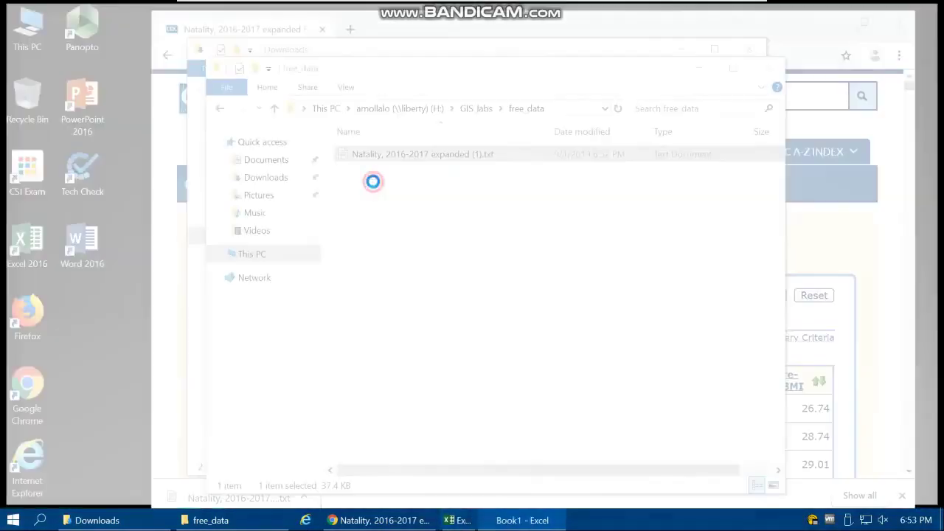
# Browse for a file to open in the GIS_labs\free_data folder on the H: drive
pyautogui.click(26, 34)
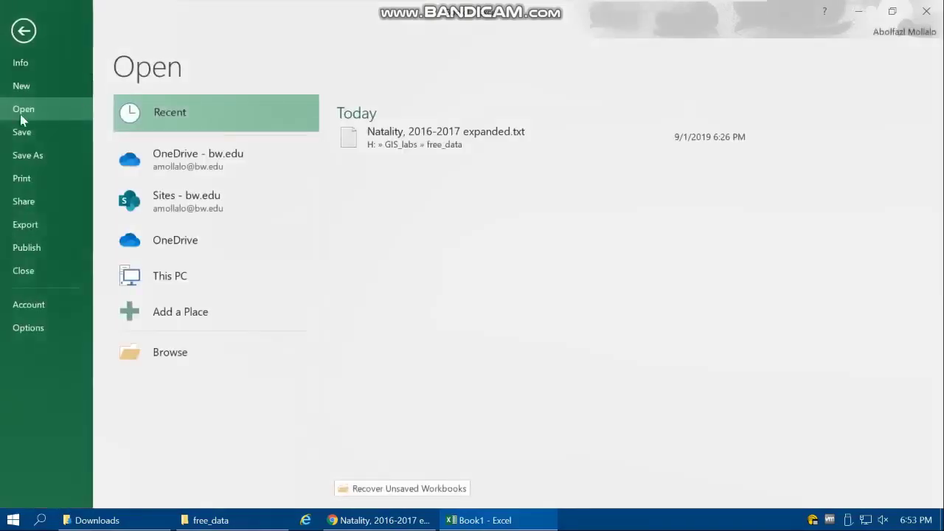
pyautogui.click(25, 111)
pyautogui.click(164, 352)
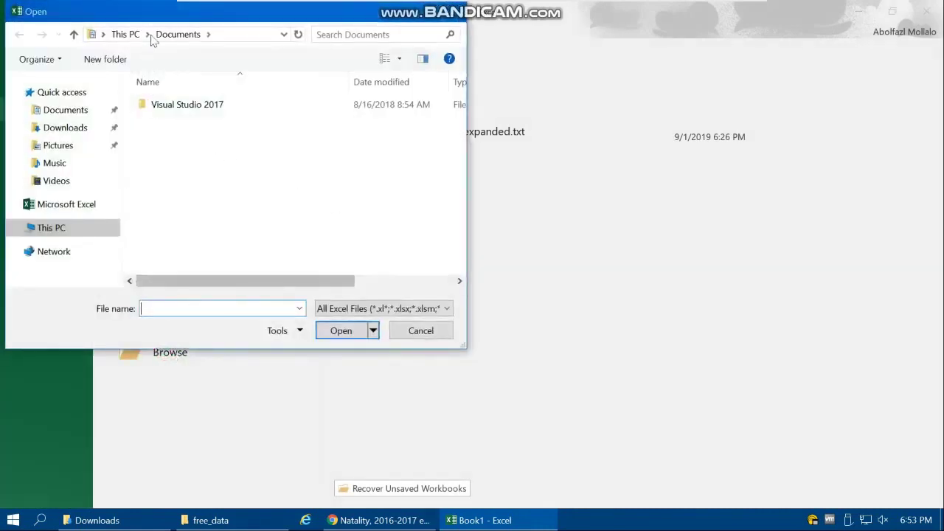
pyautogui.click(73, 228)
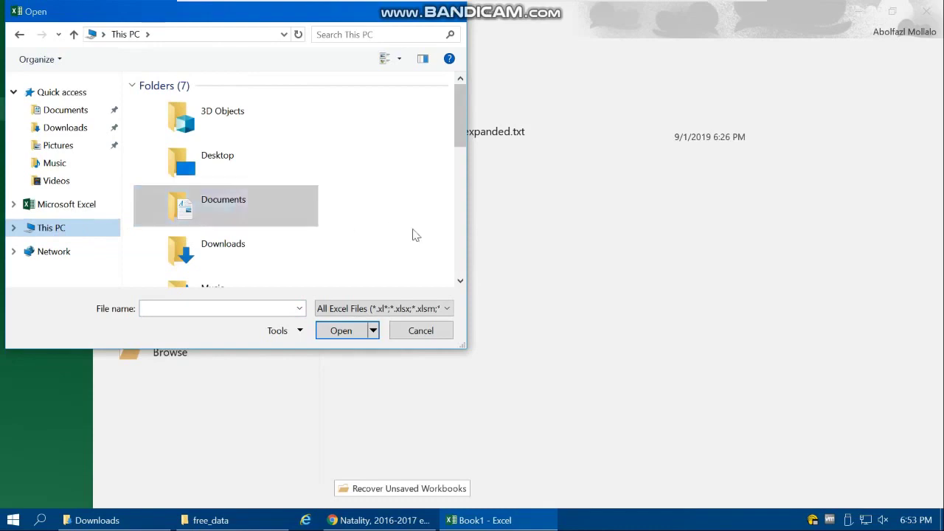
pyautogui.scroll(-10, 435, 222)
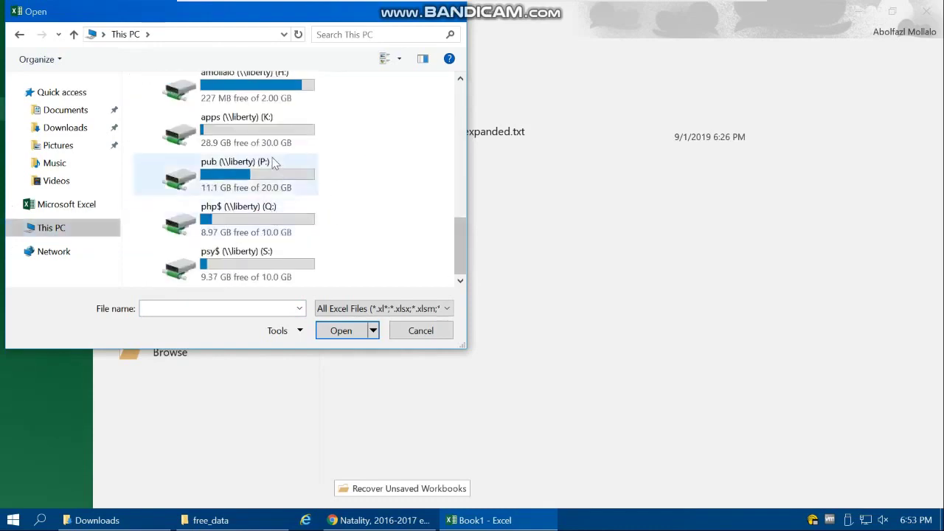
pyautogui.scroll(1, 274, 160)
pyautogui.doubleClick(272, 151)
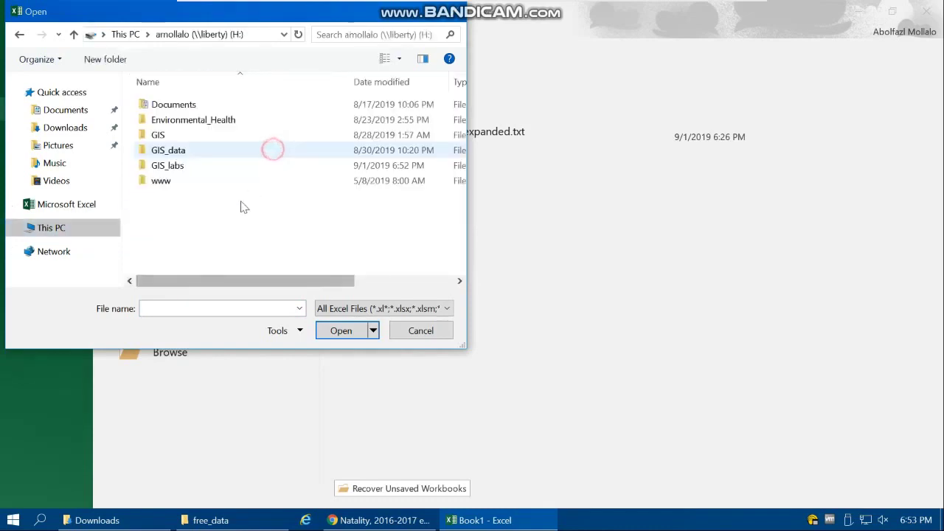
pyautogui.click(163, 167)
pyautogui.doubleClick(164, 166)
pyautogui.doubleClick(171, 104)
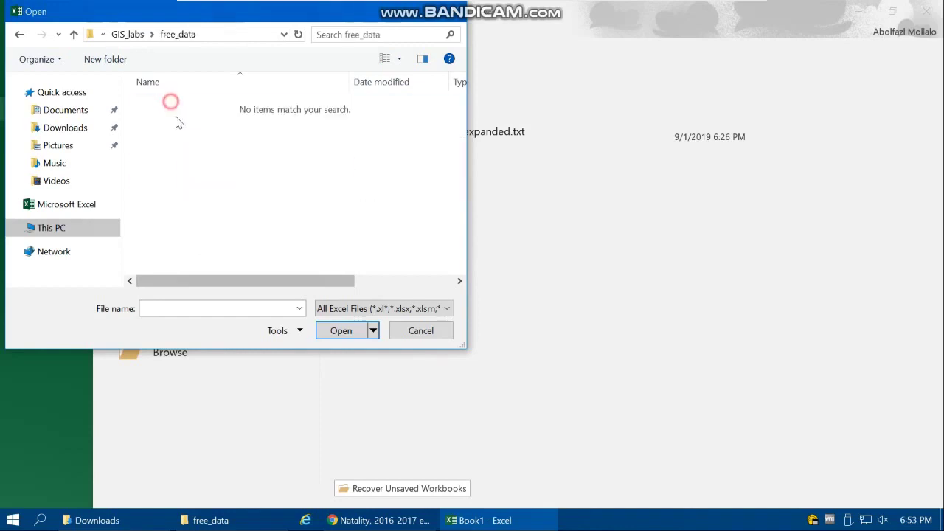
# Show all file types and open "Natality, 2016-2017 expanded (1).txt" from the free_data folder
pyautogui.click(328, 308)
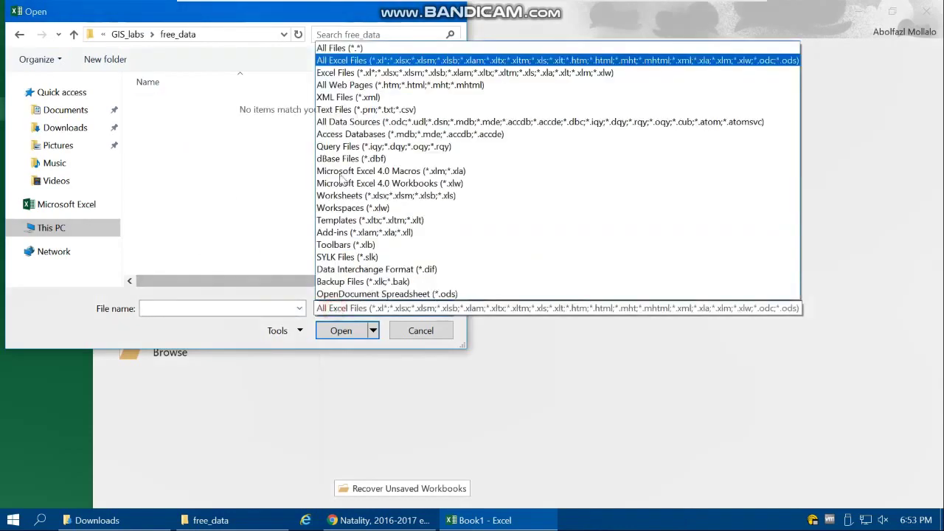
pyautogui.click(337, 48)
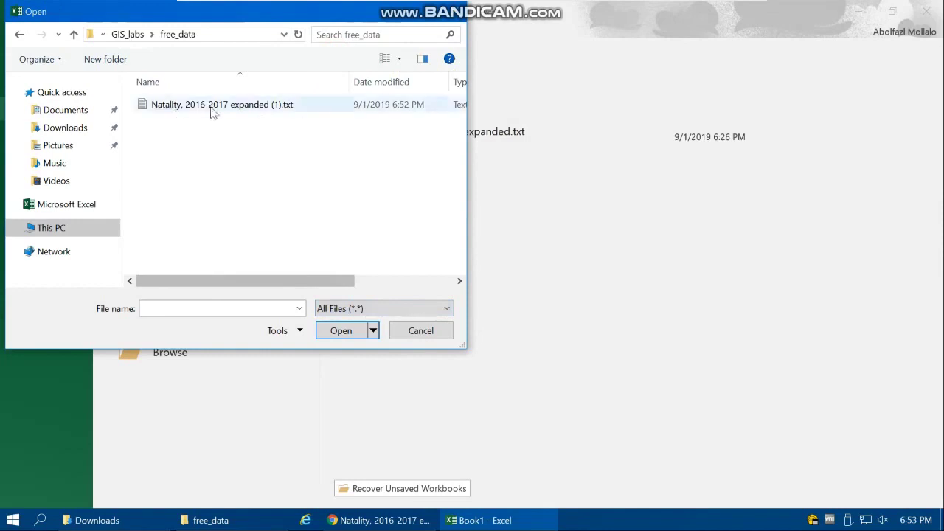
pyautogui.doubleClick(174, 105)
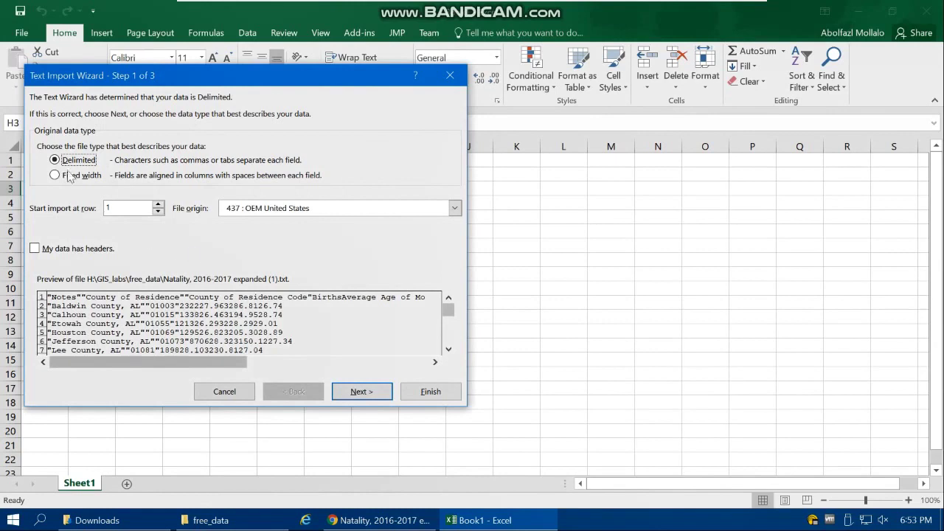
# Import the text as delimited data, with Tab as the delimiter and General as the column data format
pyautogui.click(357, 396)
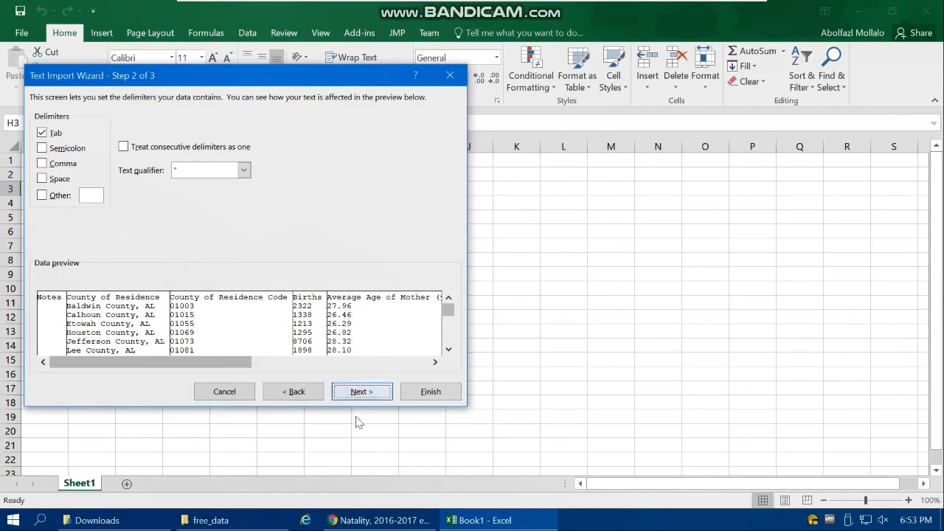
pyautogui.click(361, 393)
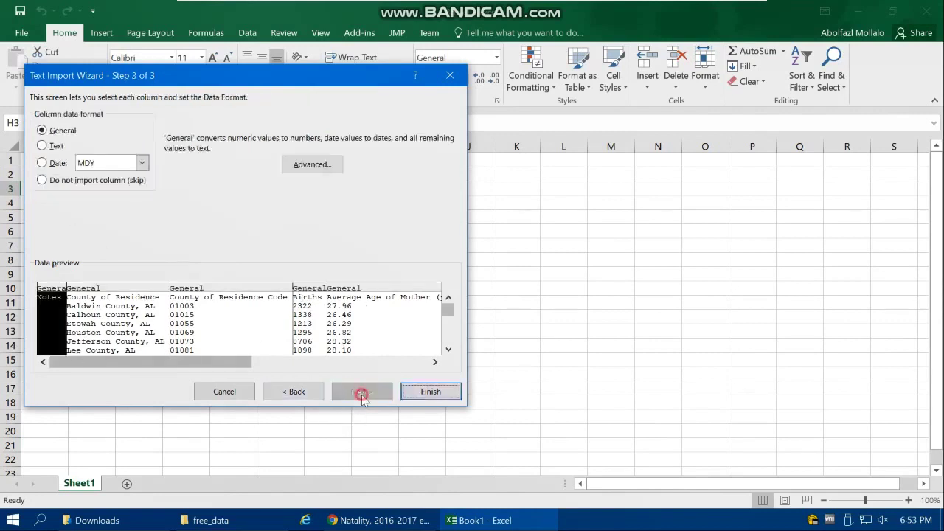
pyautogui.click(415, 392)
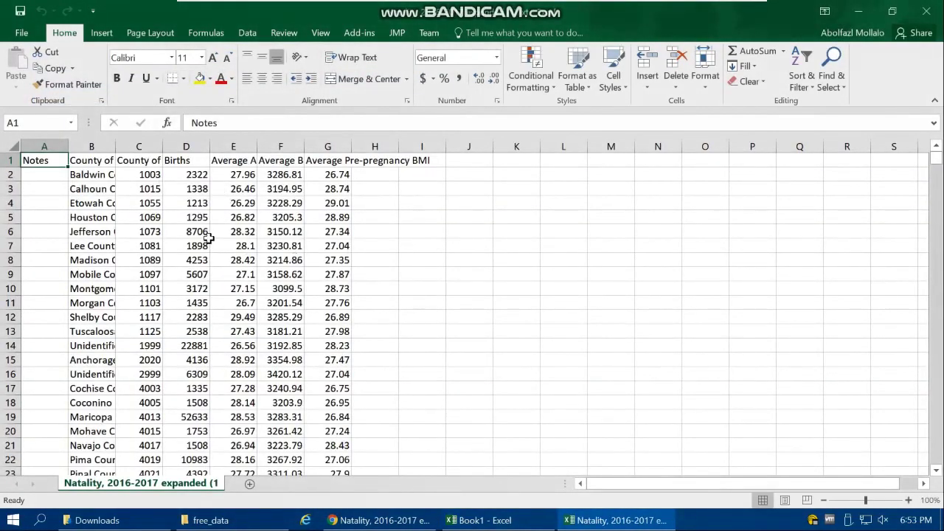
# Delete the Notes column from the imported natality sheet
pyautogui.doubleClick(68, 153)
pyautogui.click(269, 145)
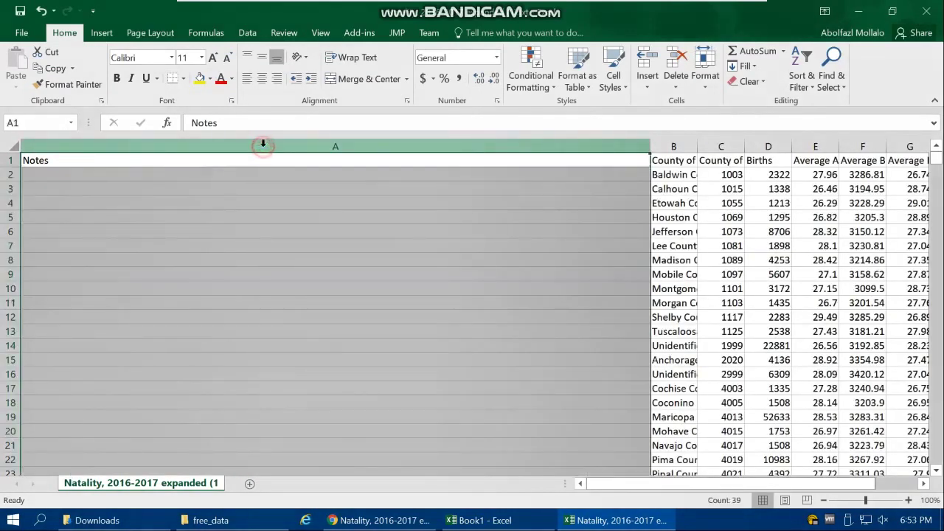
pyautogui.rightClick(264, 146)
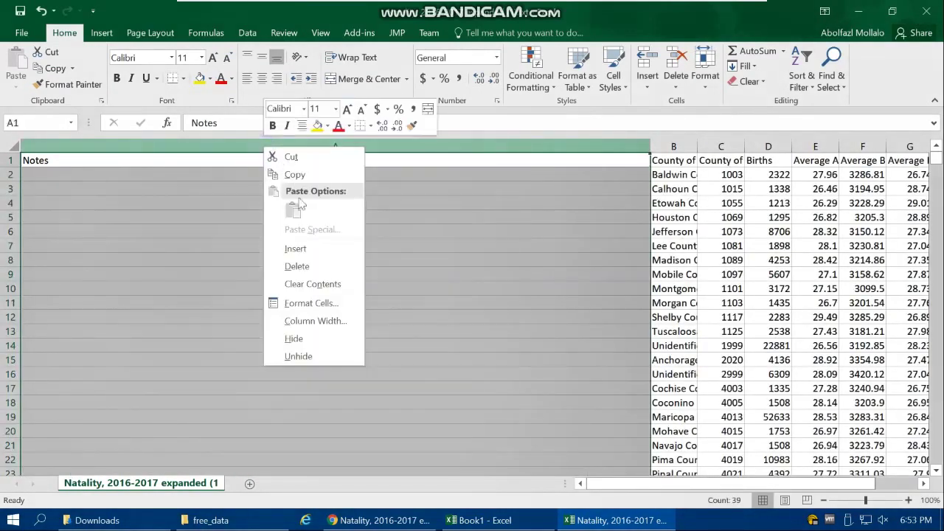
pyautogui.click(297, 266)
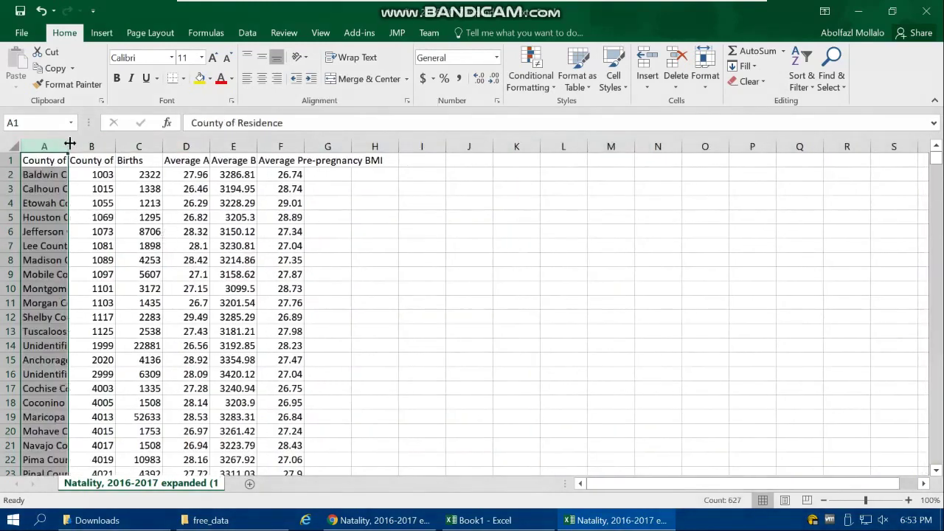
# Autofit the widths of columns A to F, from County of Residence to Average Pre-pregnancy BMI
pyautogui.doubleClick(69, 145)
pyautogui.doubleClick(199, 146)
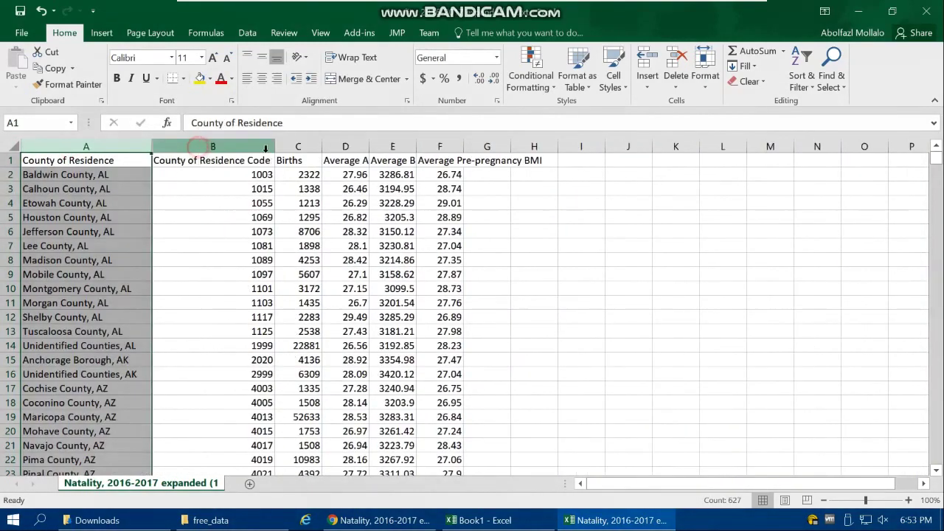
pyautogui.doubleClick(320, 146)
pyautogui.doubleClick(363, 146)
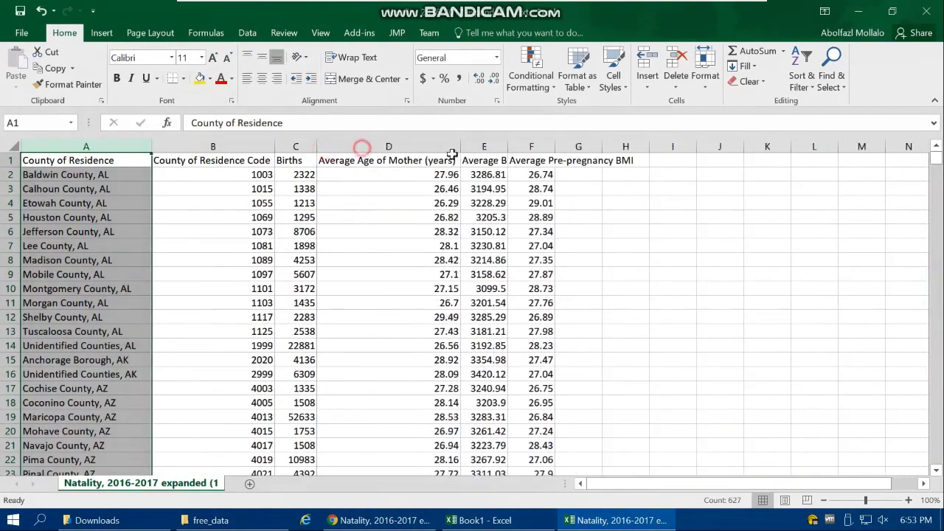
pyautogui.doubleClick(508, 146)
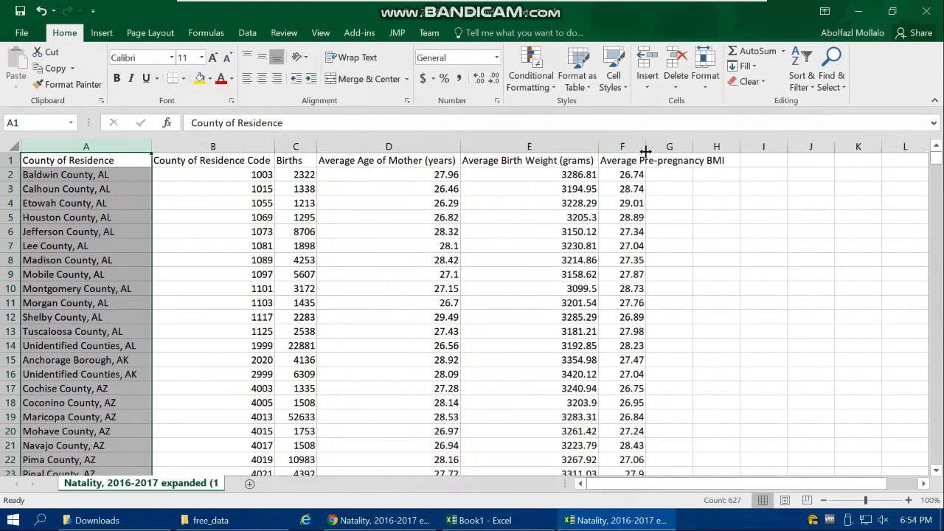
pyautogui.doubleClick(645, 146)
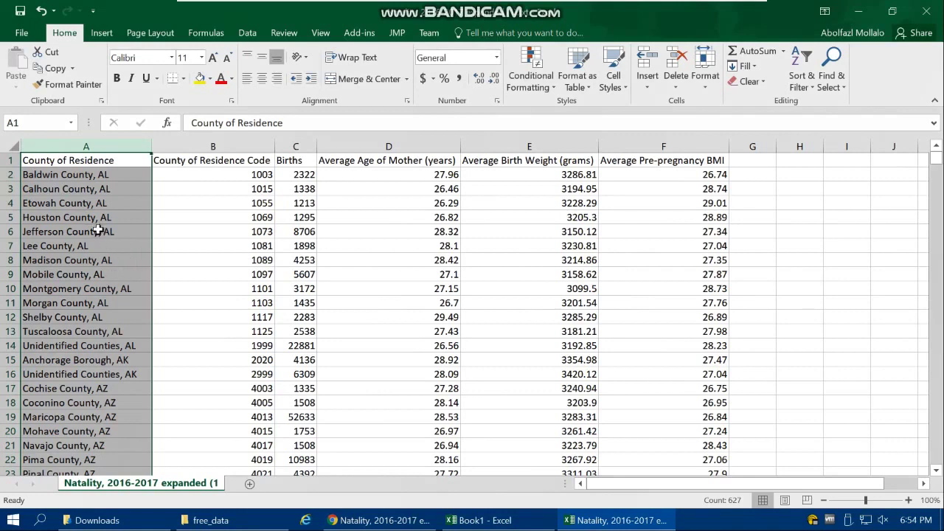
# Save the natality sheet in the free_data folder as Natality.csv in CSV (Comma delimited) format, keeping that format
pyautogui.click(22, 32)
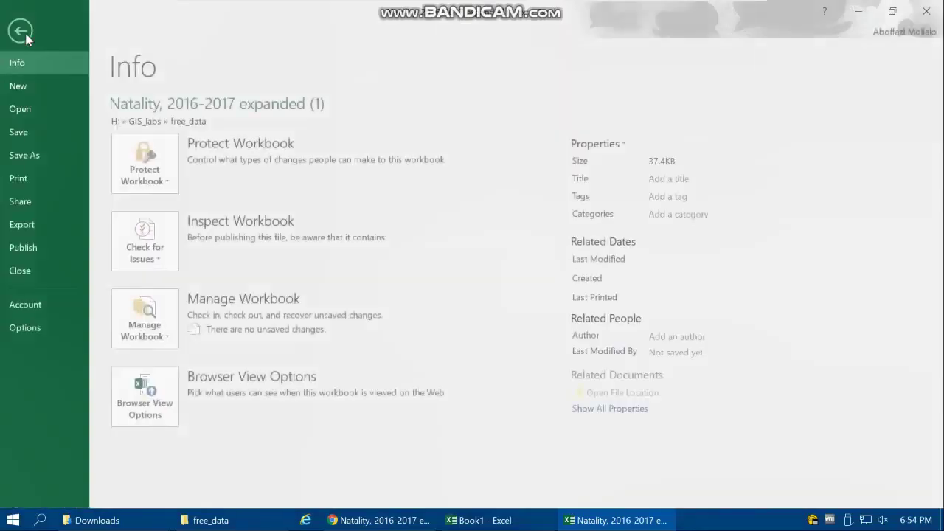
pyautogui.click(28, 156)
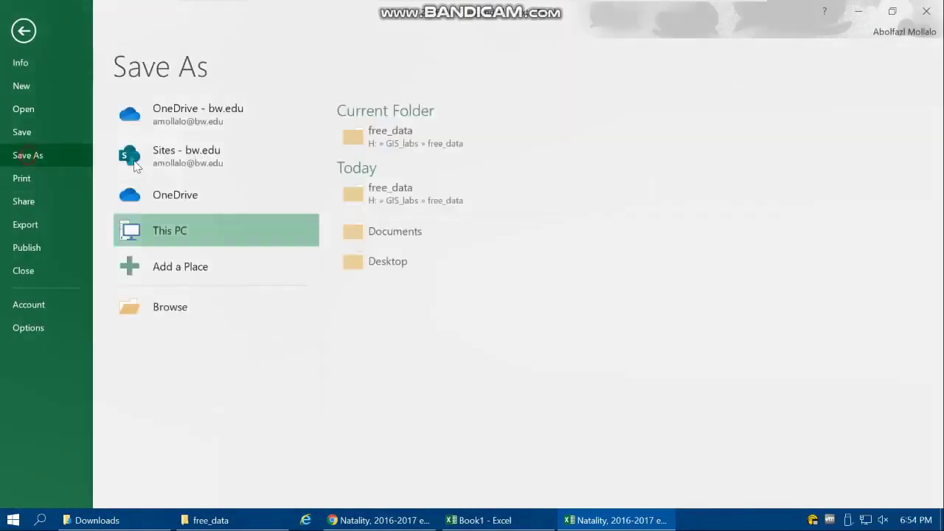
pyautogui.doubleClick(190, 238)
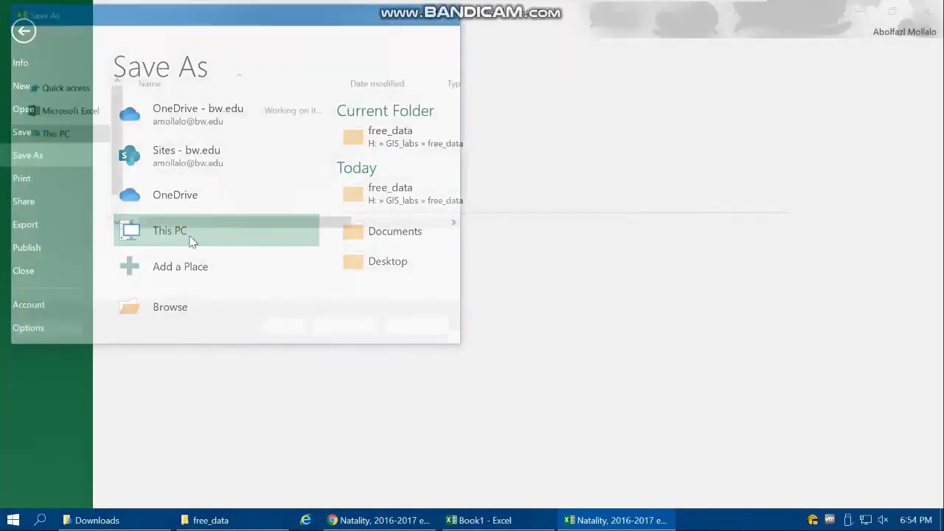
pyautogui.click(239, 265)
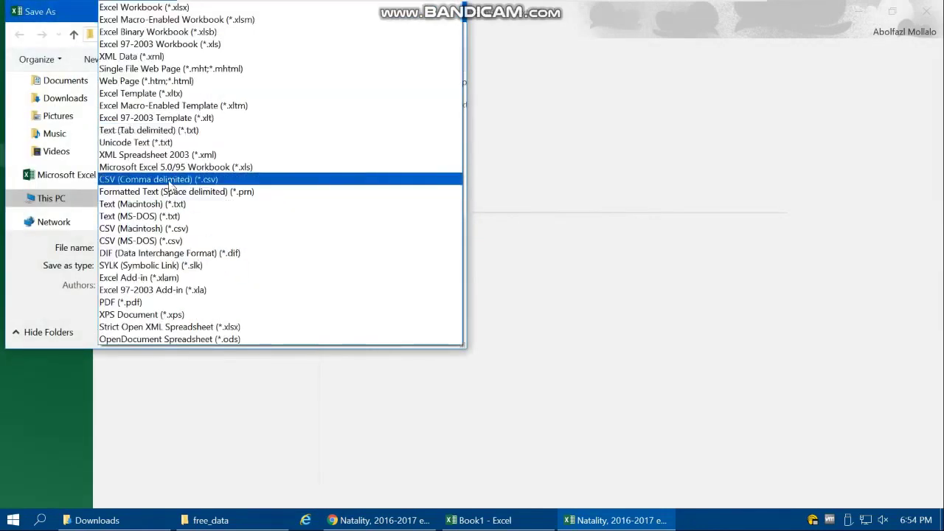
pyautogui.click(218, 179)
pyautogui.click(232, 246)
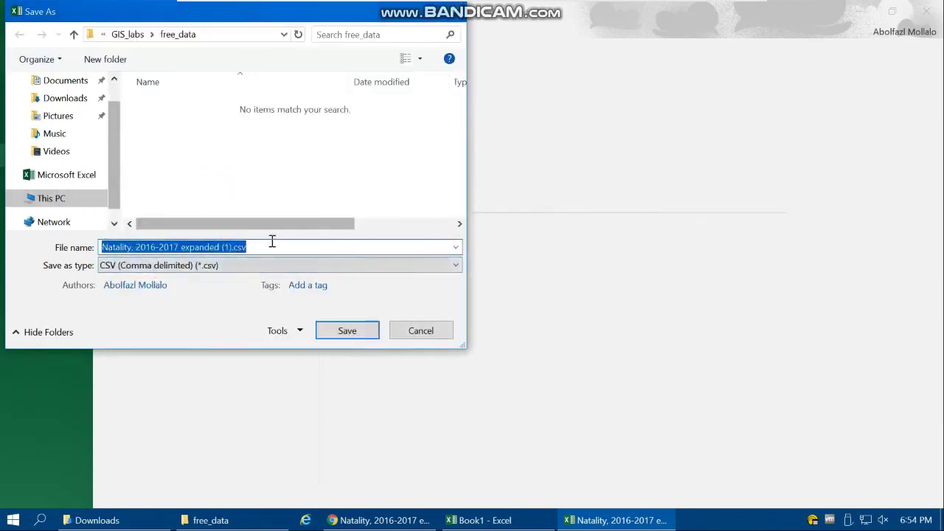
pyautogui.write('Nata')
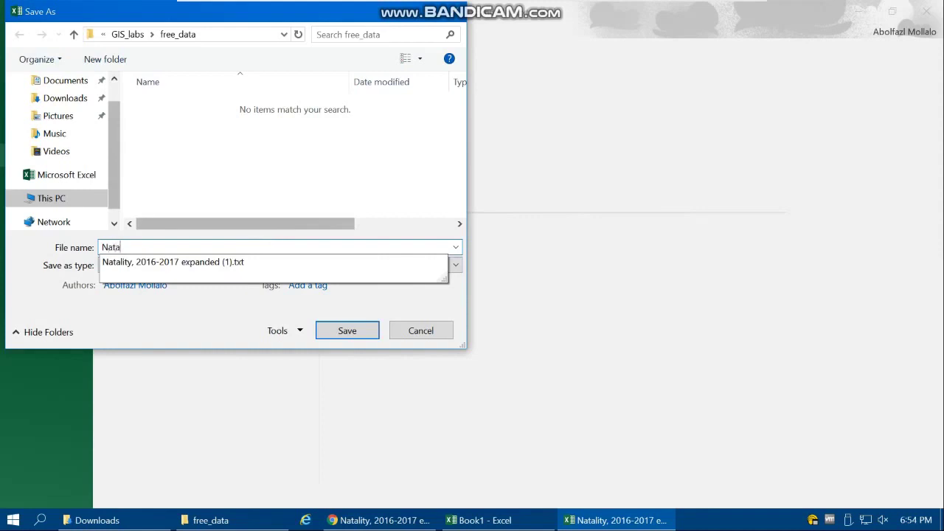
pyautogui.write('.csv')
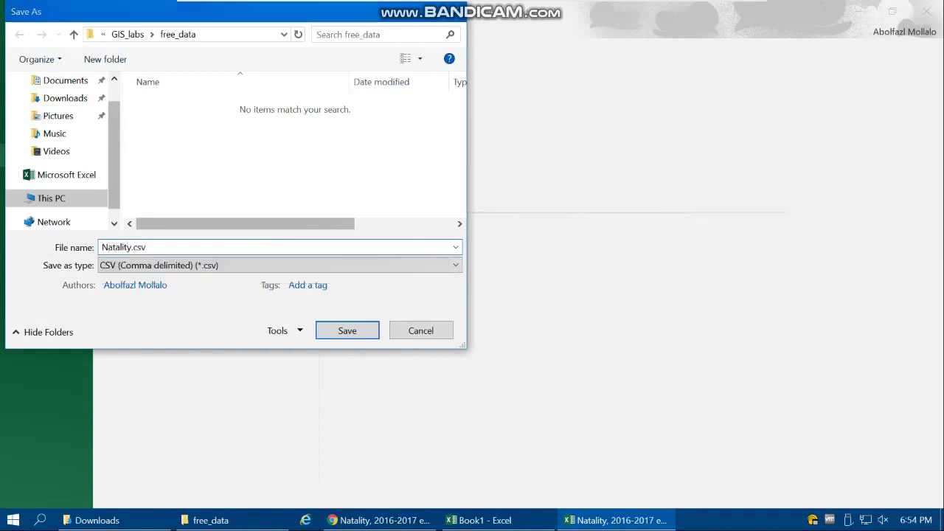
pyautogui.press('Return')
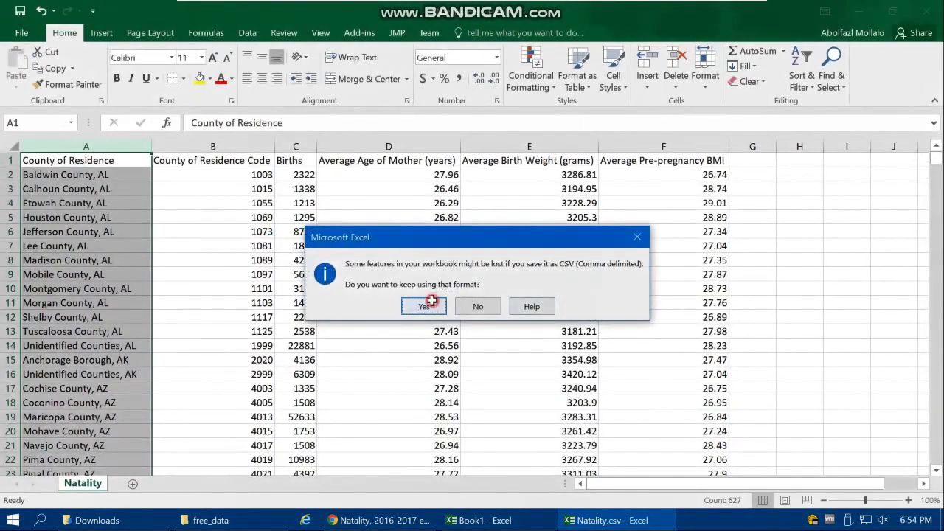
pyautogui.click(432, 304)
# Close Natality.csv with its changes saved in CSV format, and close the empty Book1 workbook
pyautogui.click(926, 18)
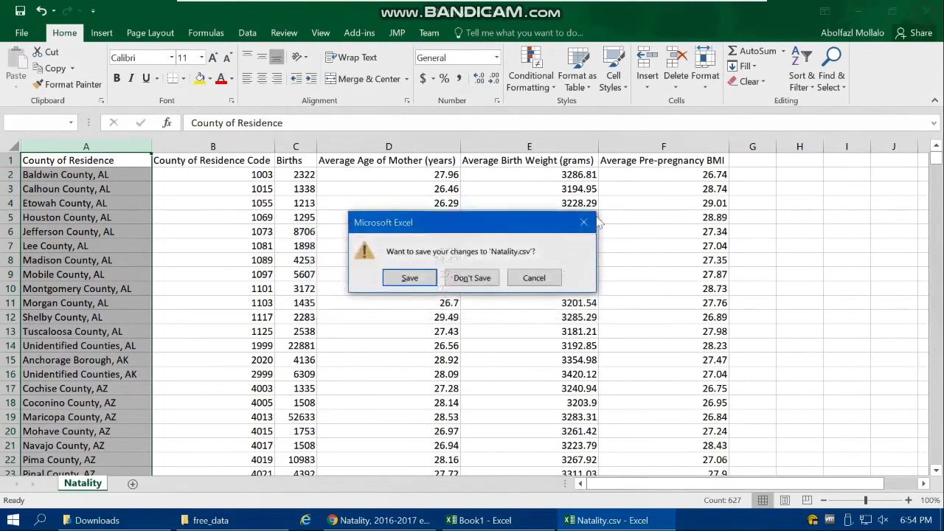
pyautogui.click(407, 274)
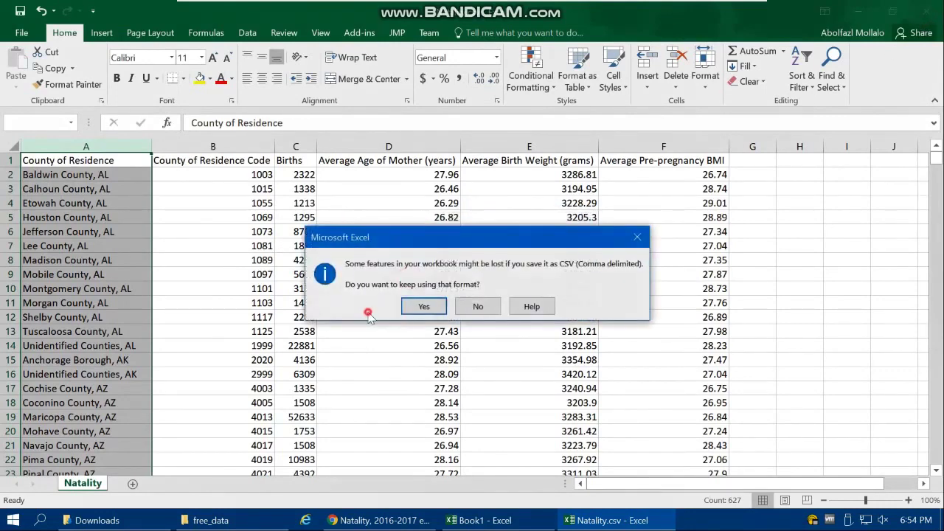
pyautogui.click(424, 305)
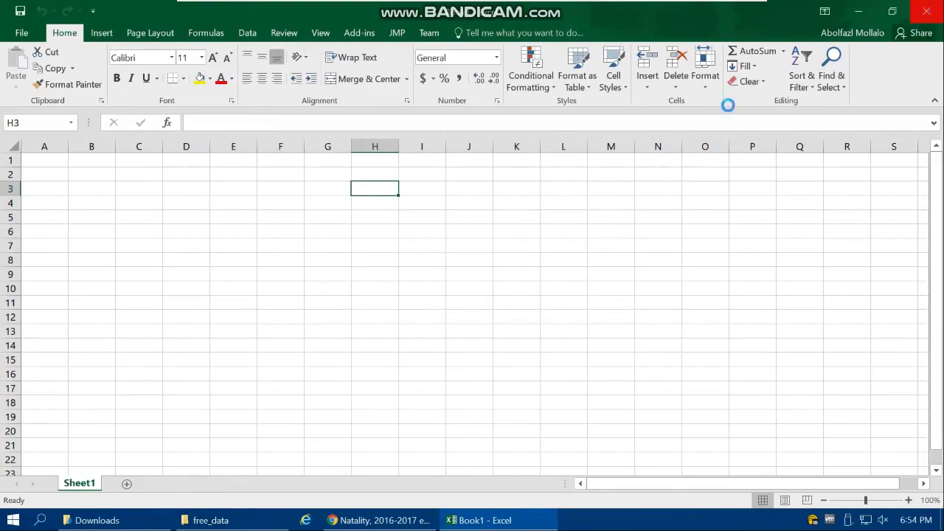
pyautogui.click(925, 11)
# Return to the CDC WONDER home page in the browser and open the Detailed Mortality database under Underlying Cause of Death
pyautogui.click(469, 198)
pyautogui.doubleClick(376, 175)
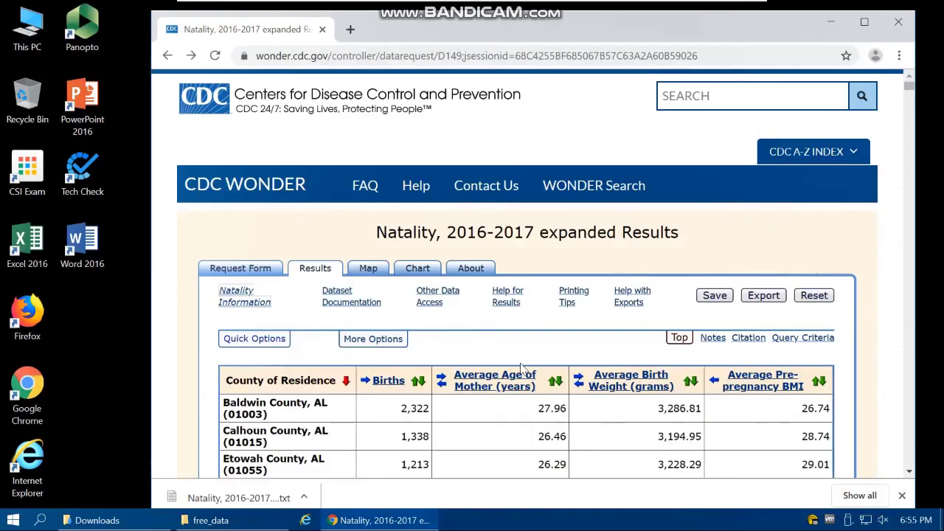
pyautogui.click(259, 186)
pyautogui.scroll(-1, 496, 333)
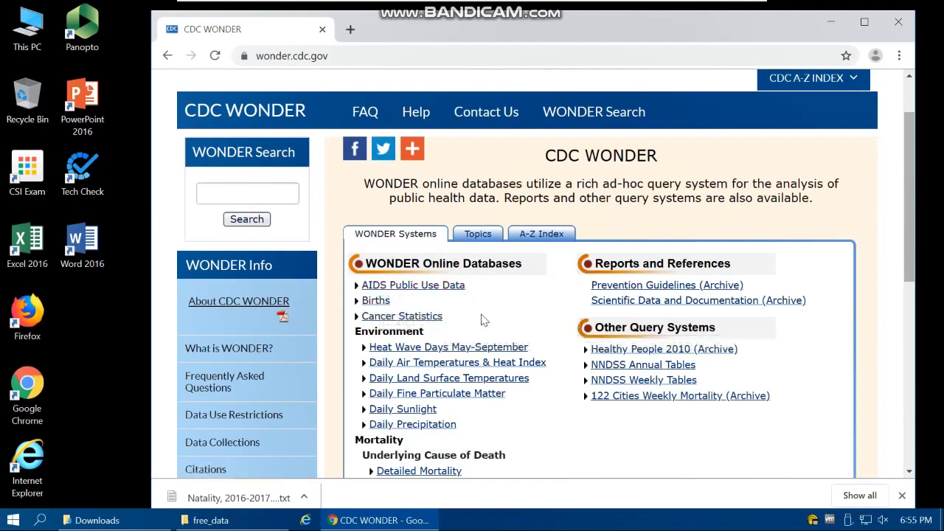
pyautogui.scroll(-2, 484, 319)
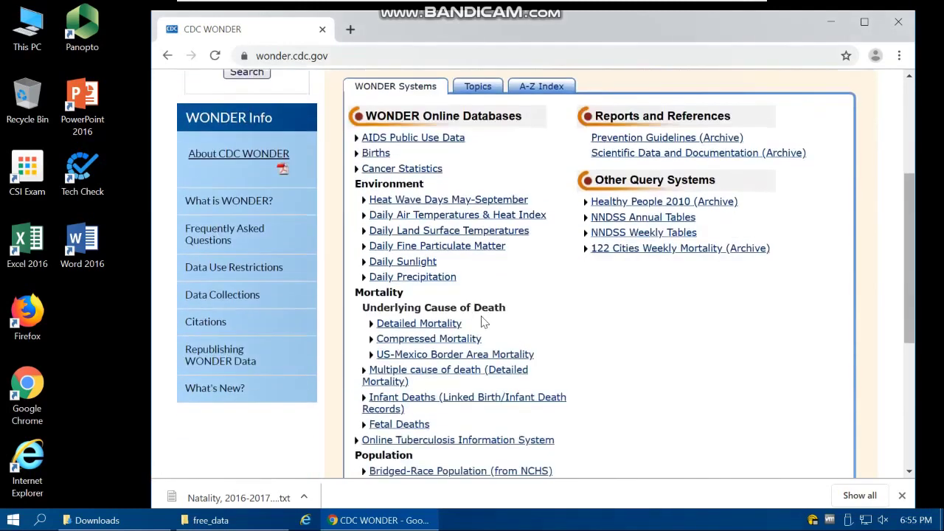
pyautogui.click(411, 326)
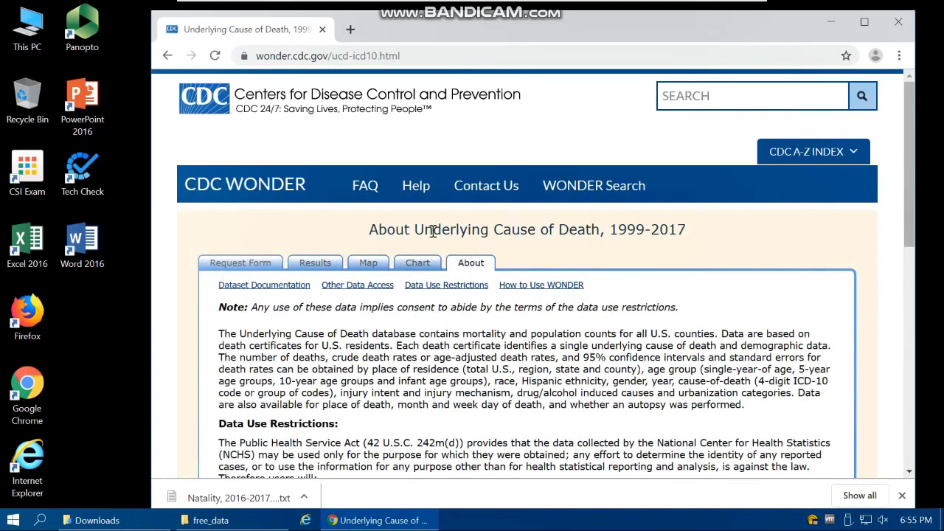
# Review the About page for Underlying Cause of Death, 1999-2017, and agree to the data use restrictions to open the request form
pyautogui.moveTo(439, 229); pyautogui.dragTo(649, 230)
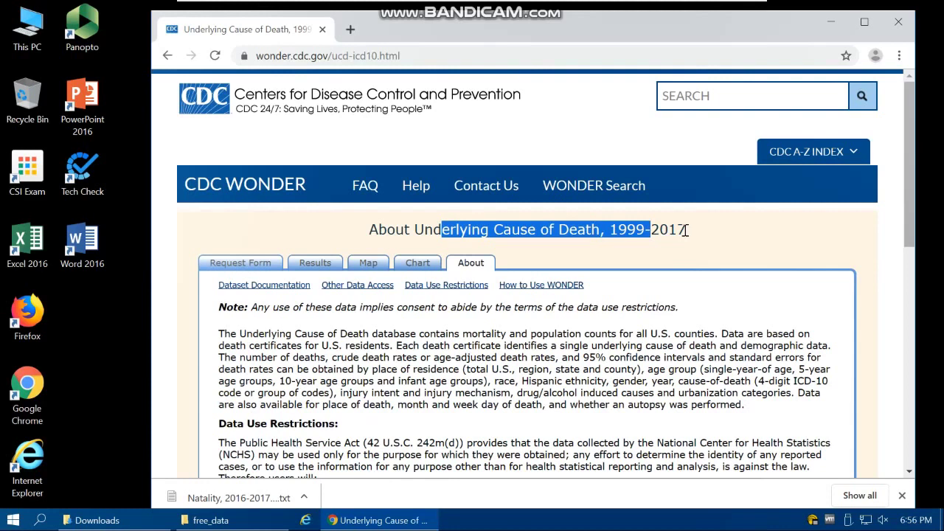
pyautogui.scroll(-8, 617, 245)
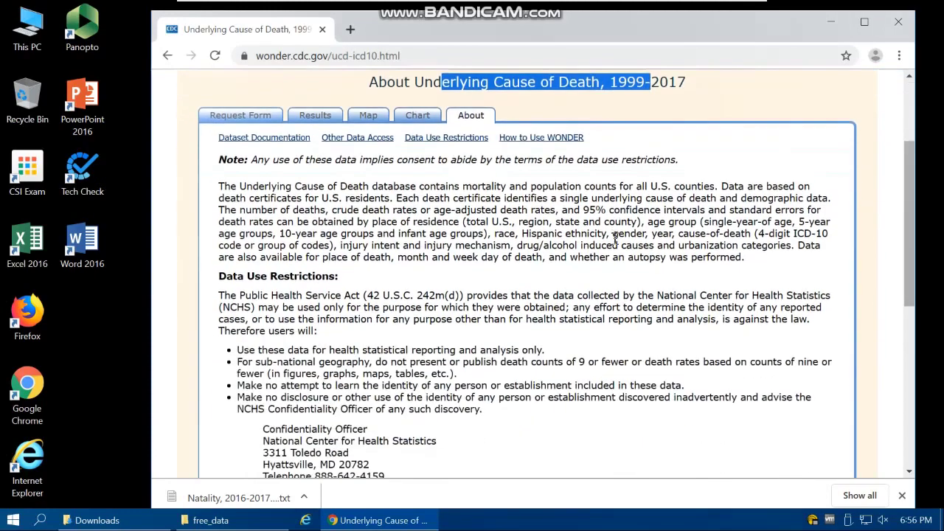
pyautogui.click(535, 249)
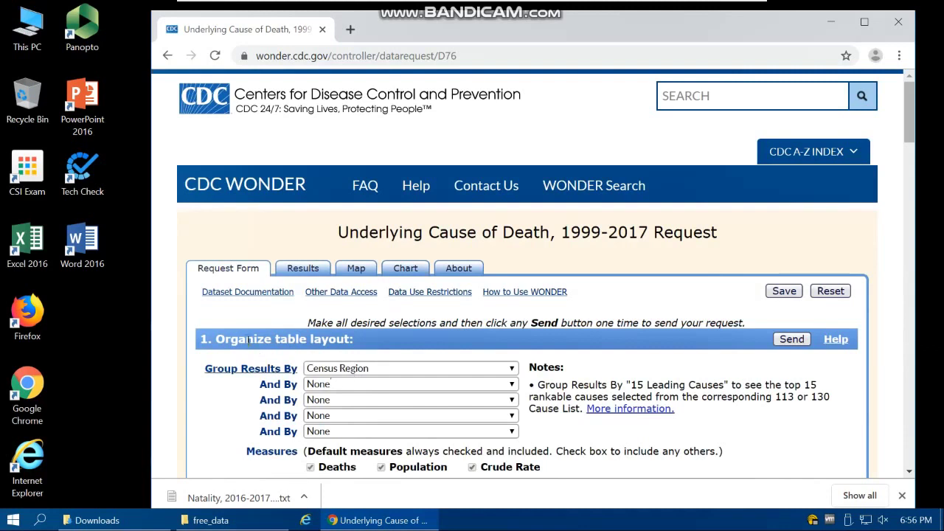
# Examine the mortality request form's grouping choices and its location, demographics, year and month, and cause of death sections
pyautogui.click(337, 369)
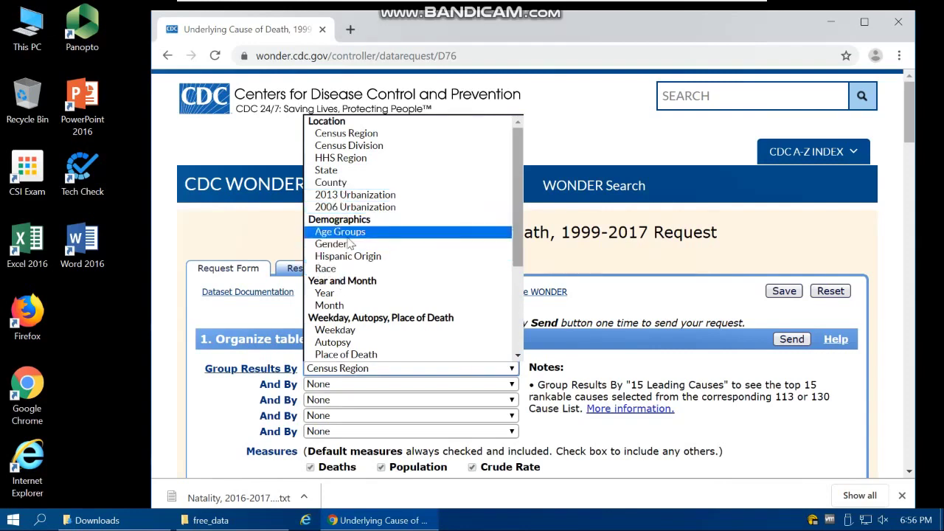
pyautogui.click(184, 352)
pyautogui.scroll(-1, 184, 351)
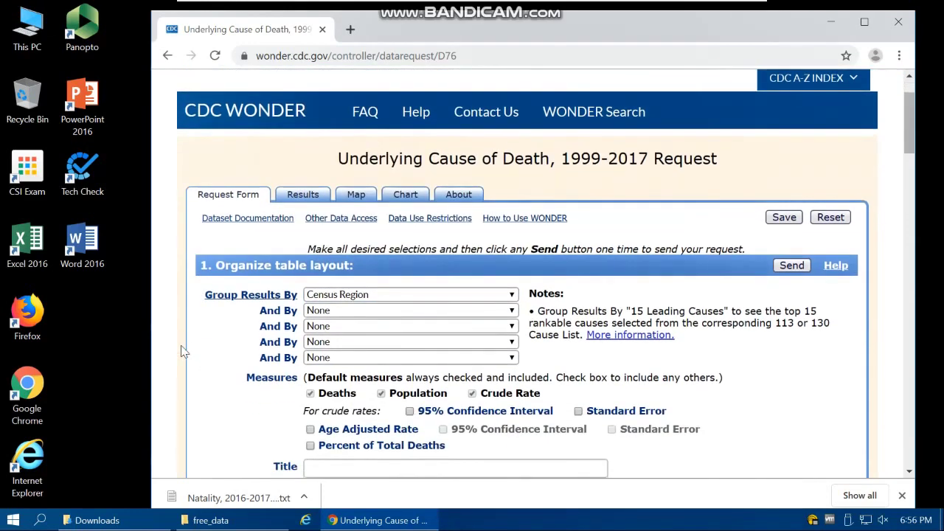
pyautogui.scroll(-8, 188, 352)
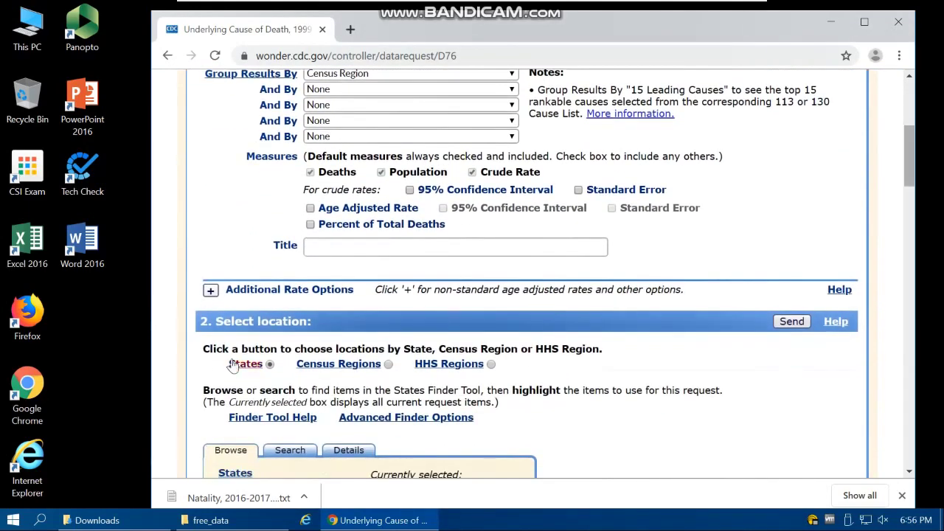
pyautogui.scroll(-2, 266, 264)
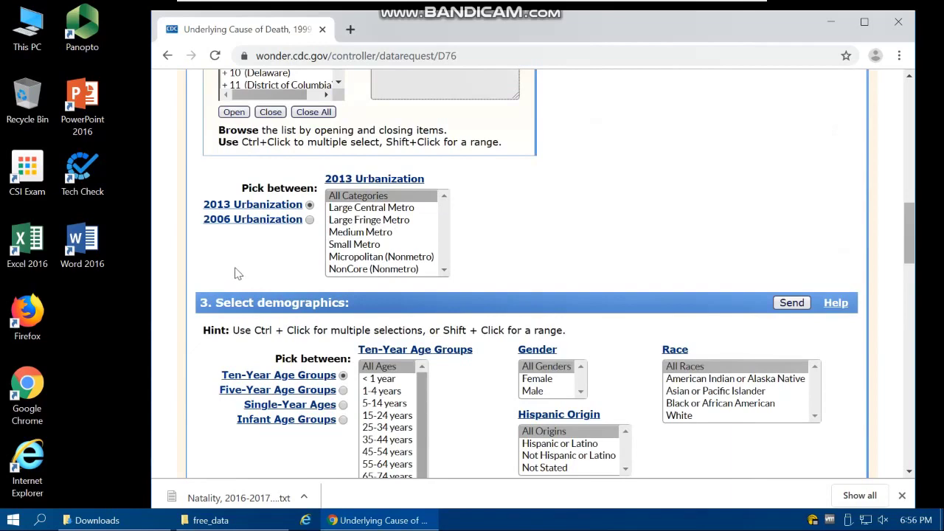
pyautogui.scroll(-2, 236, 269)
pyautogui.scroll(-4, 211, 318)
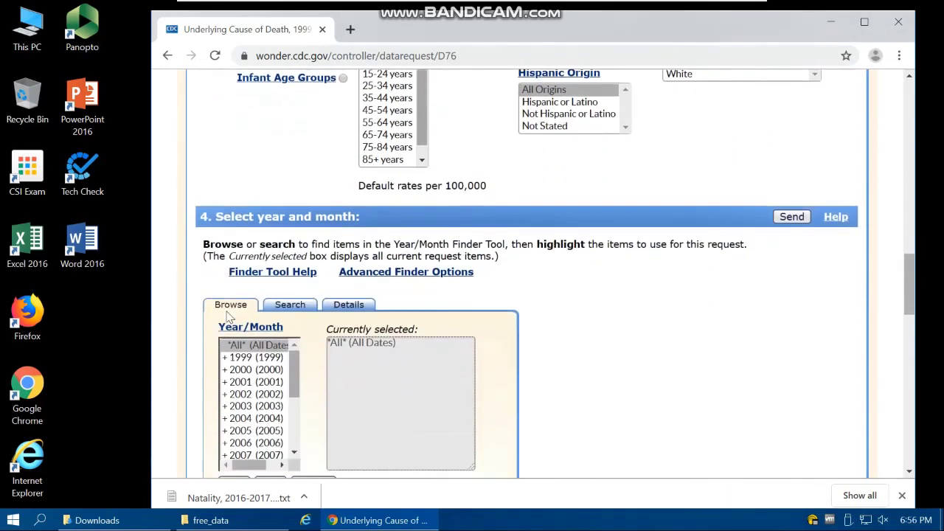
pyautogui.scroll(-2, 225, 317)
pyautogui.scroll(-6, 208, 363)
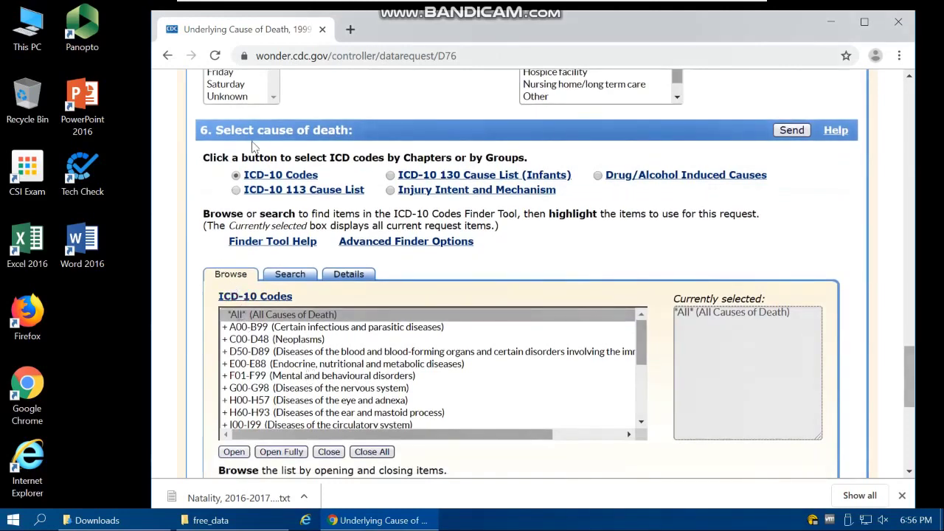
pyautogui.moveTo(236, 130); pyautogui.dragTo(354, 131)
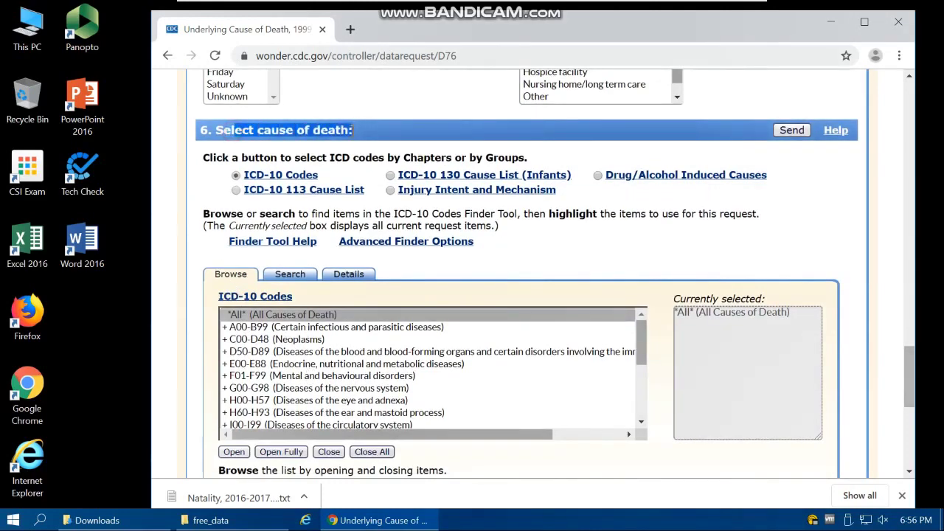
pyautogui.scroll(-1, 276, 185)
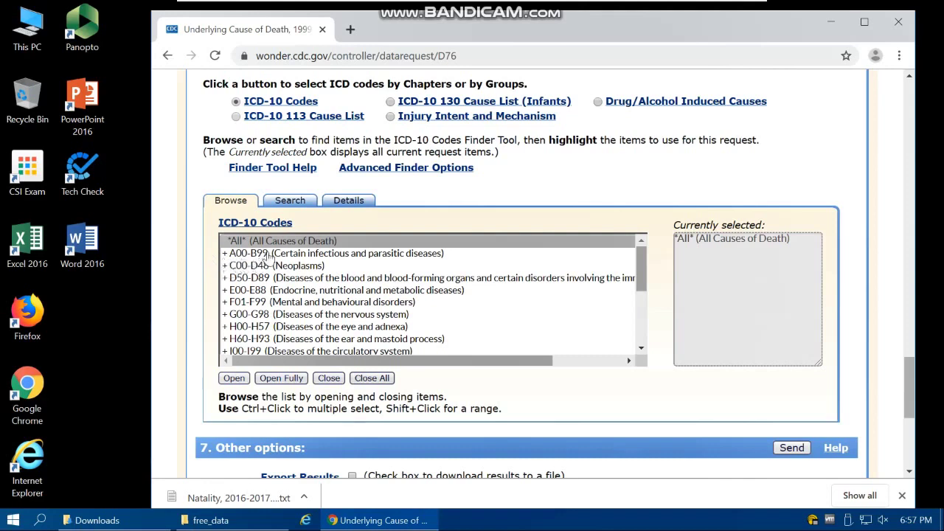
# Expand A00-B99 (Certain infectious and parasitic diseases) in the ICD-10 codes list and look through its subcategories and the form's other options
pyautogui.click(368, 253)
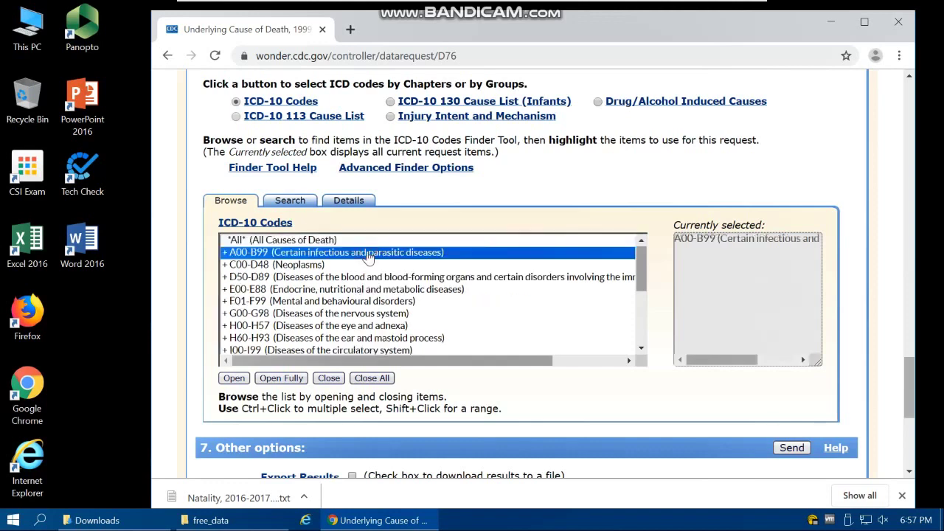
pyautogui.click(234, 379)
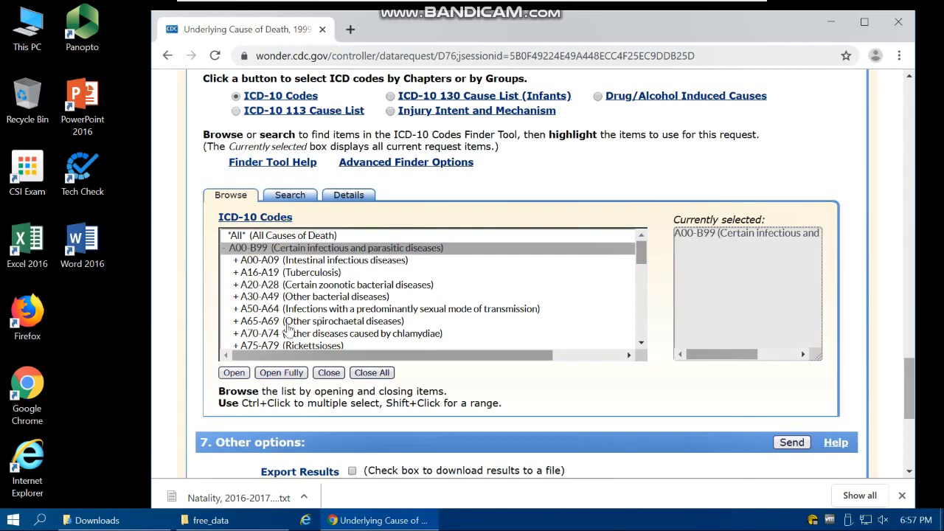
pyautogui.scroll(-5, 288, 330)
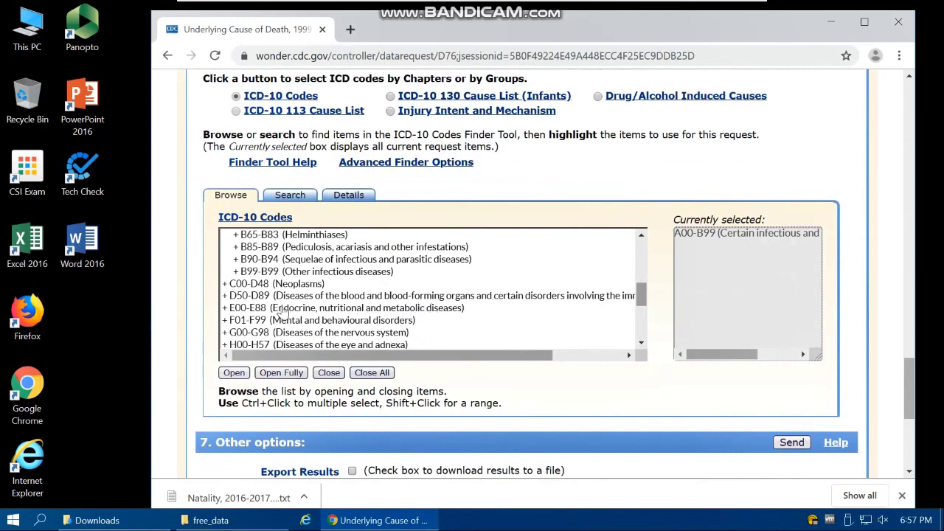
pyautogui.scroll(-3, 203, 332)
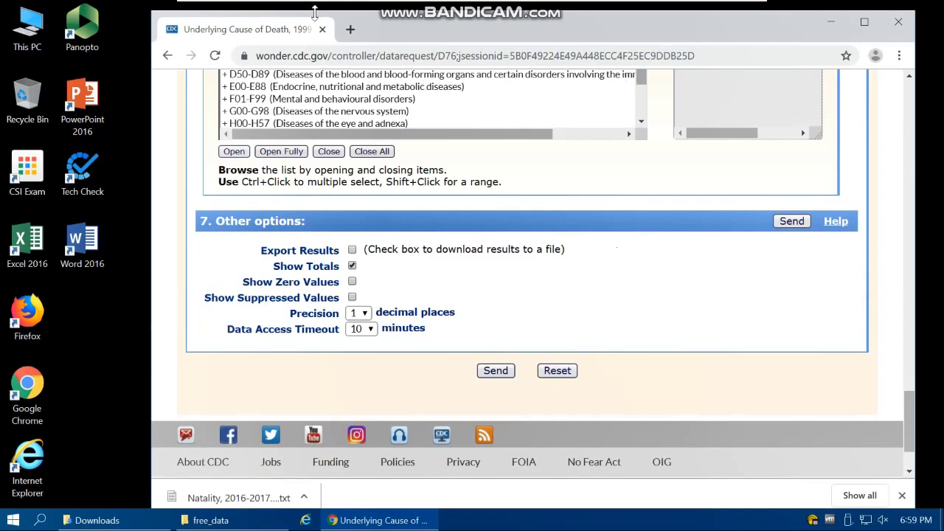
# Replace the CDC WONDER tab with a new one and open the Ohio Department of Health website through a search for "ohio department of health"
pyautogui.click(352, 30)
pyautogui.click(323, 30)
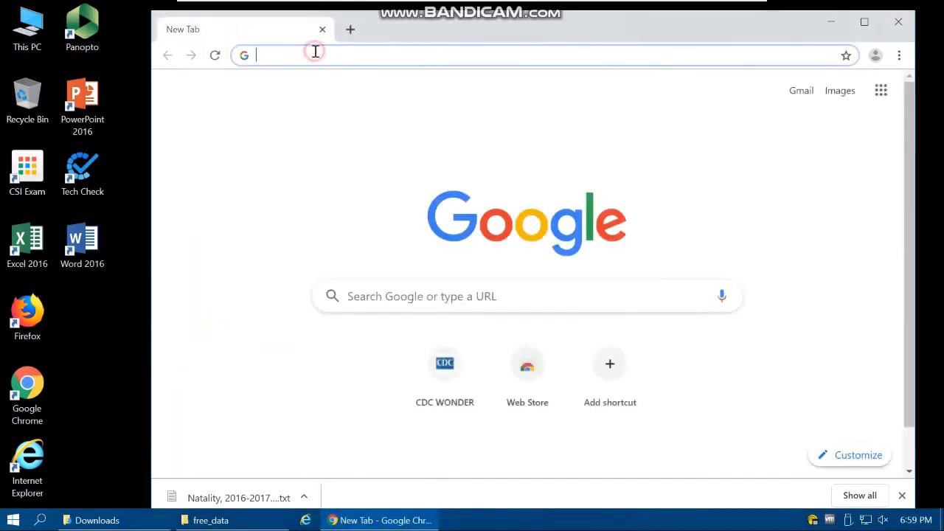
pyautogui.write('ohio de')
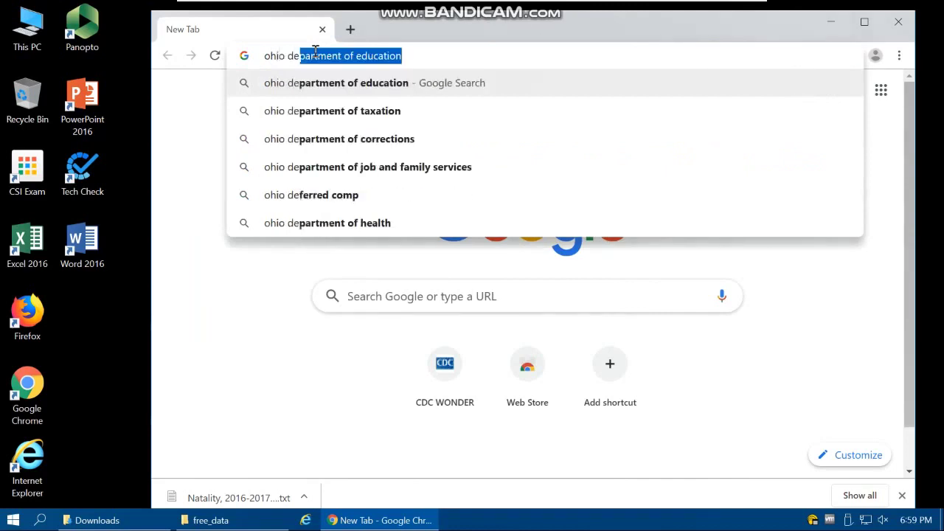
pyautogui.press('Down')
pyautogui.press('Down')
pyautogui.press('Down')
pyautogui.press('Down')
pyautogui.press('Down')
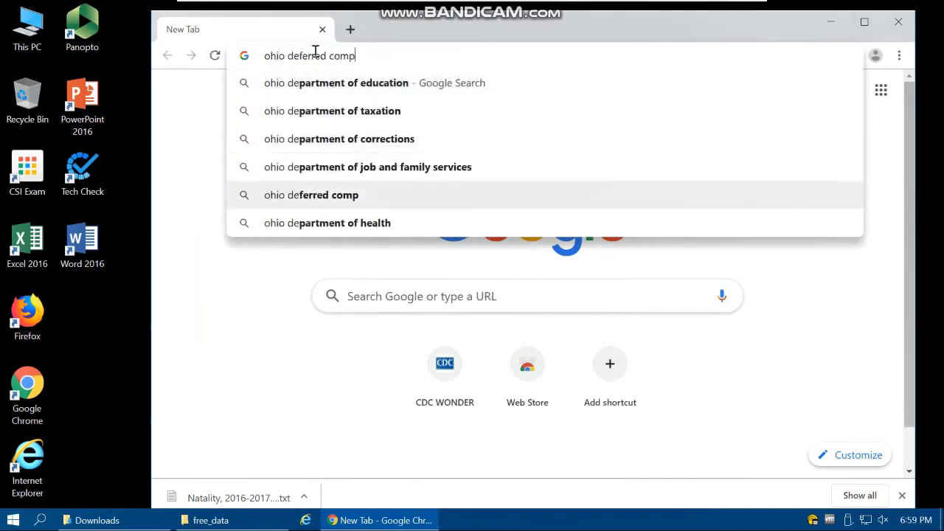
pyautogui.press('Return')
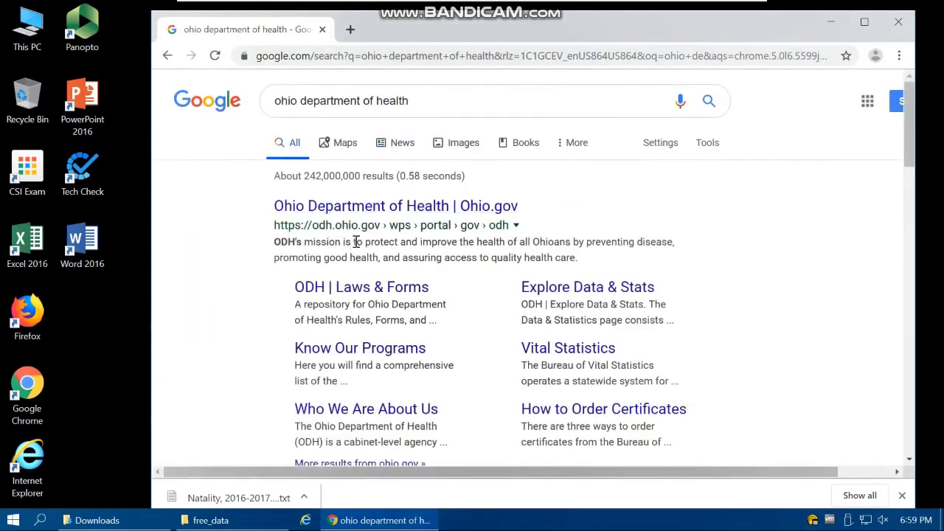
pyautogui.click(384, 207)
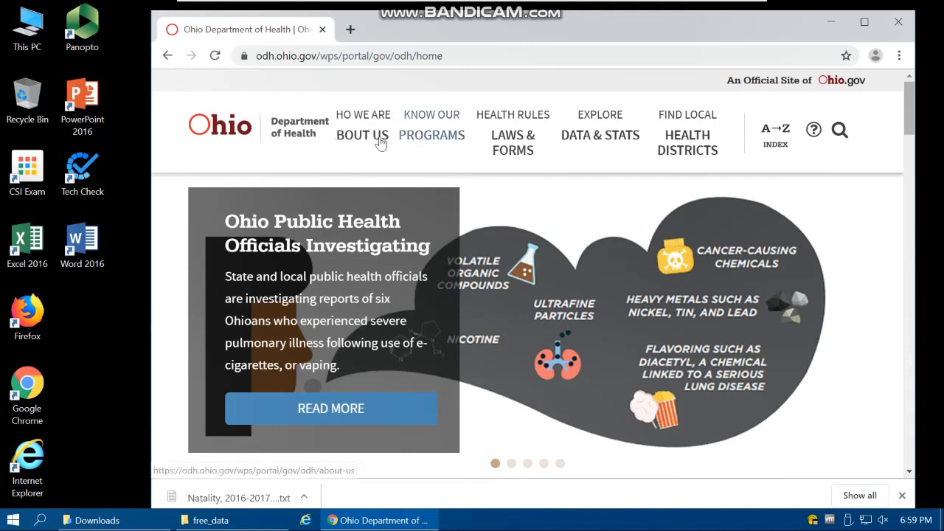
# Open the Ohio Public Health Data Warehouse from the interactive applications on the site's Explore Data & Stats page
pyautogui.click(604, 137)
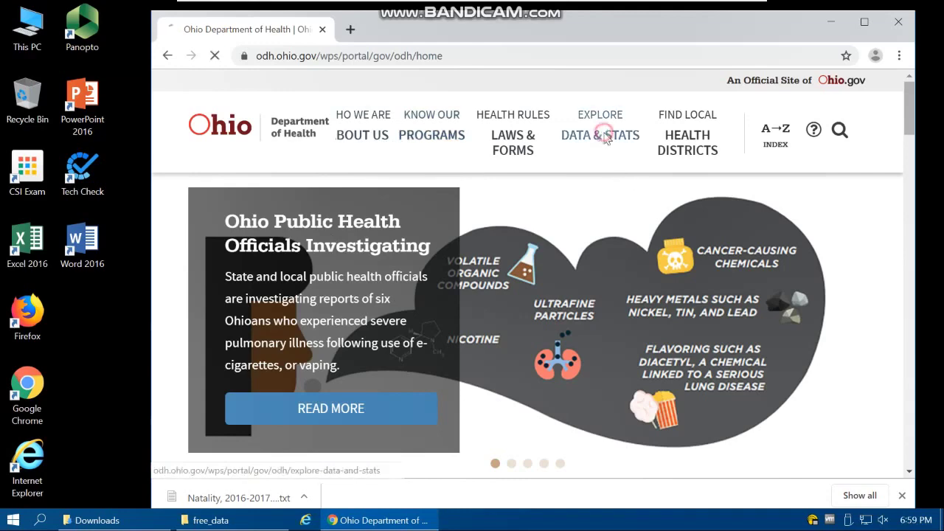
pyautogui.scroll(-3, 391, 288)
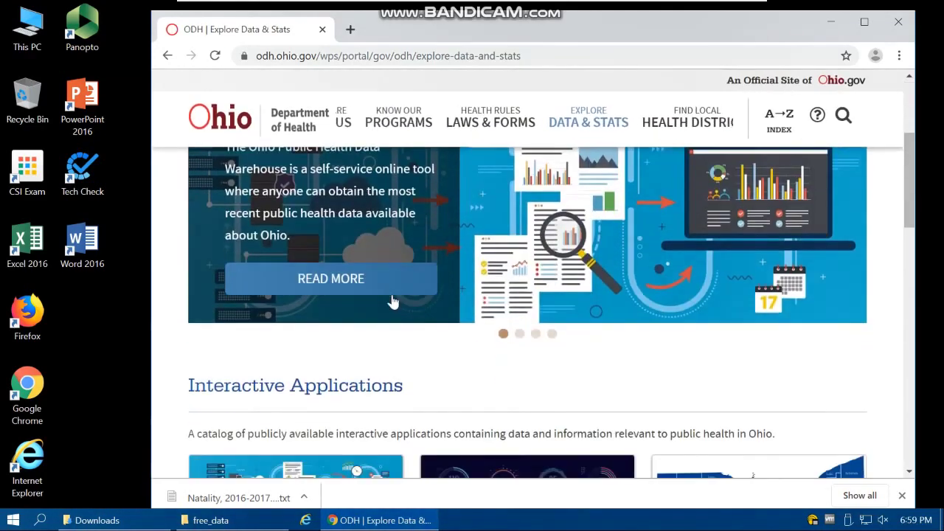
pyautogui.scroll(-5, 392, 301)
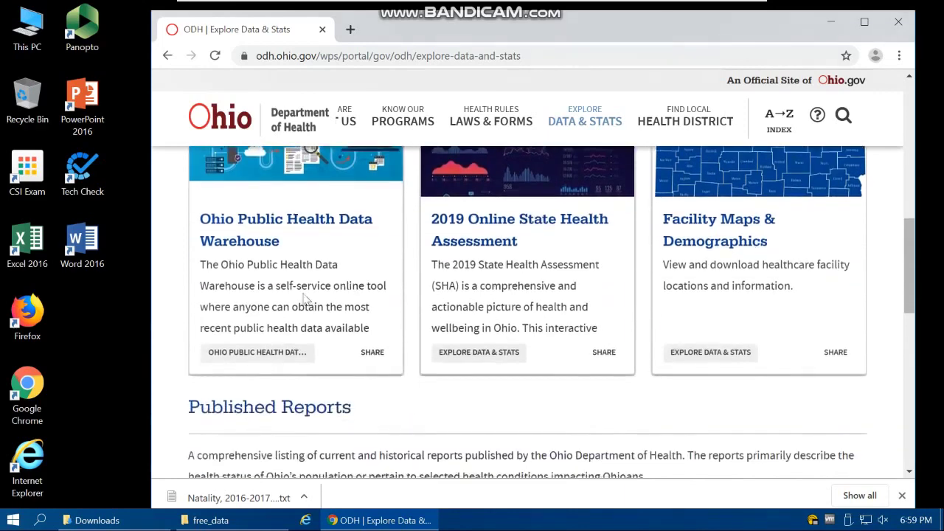
pyautogui.click(247, 244)
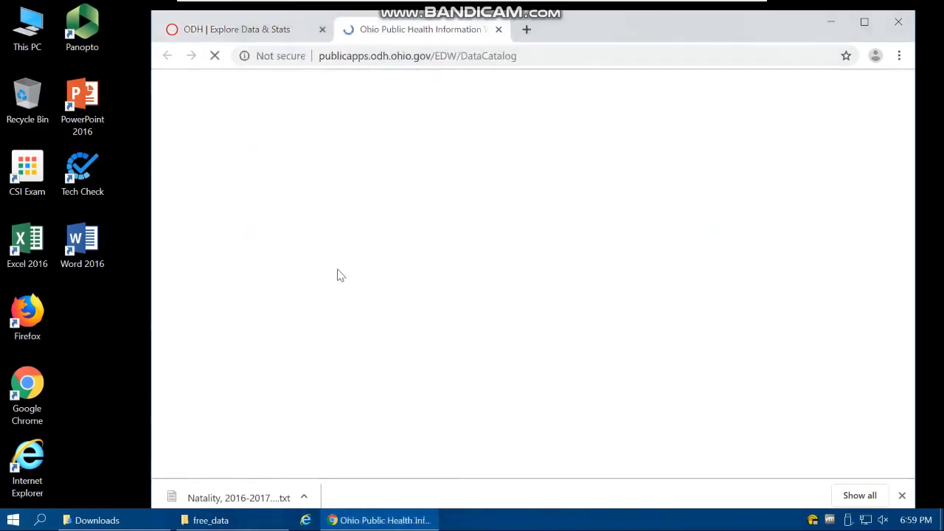
# Look through both sets of datasets in the warehouse catalog, including Birth Resident, Mortality and Lead Data, and return to the first set
pyautogui.scroll(-2, 344, 291)
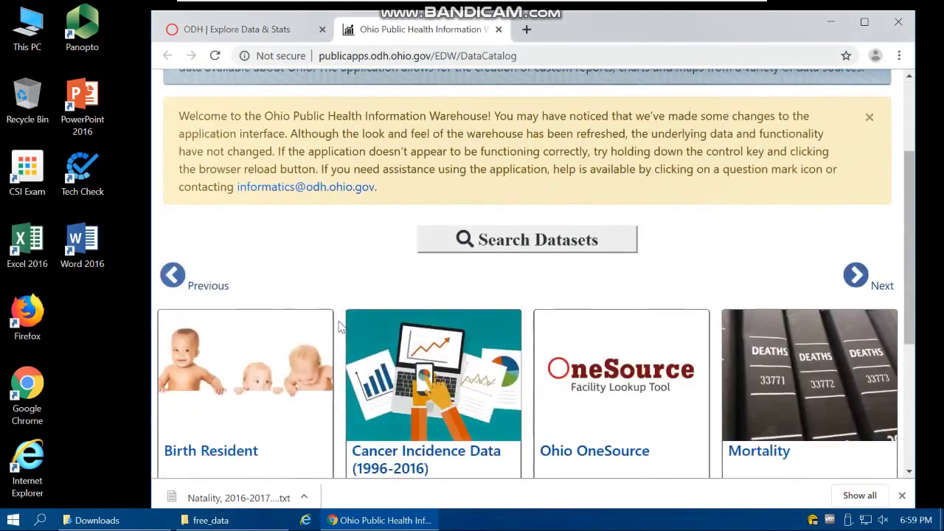
pyautogui.scroll(-1, 343, 295)
pyautogui.scroll(-1, 360, 384)
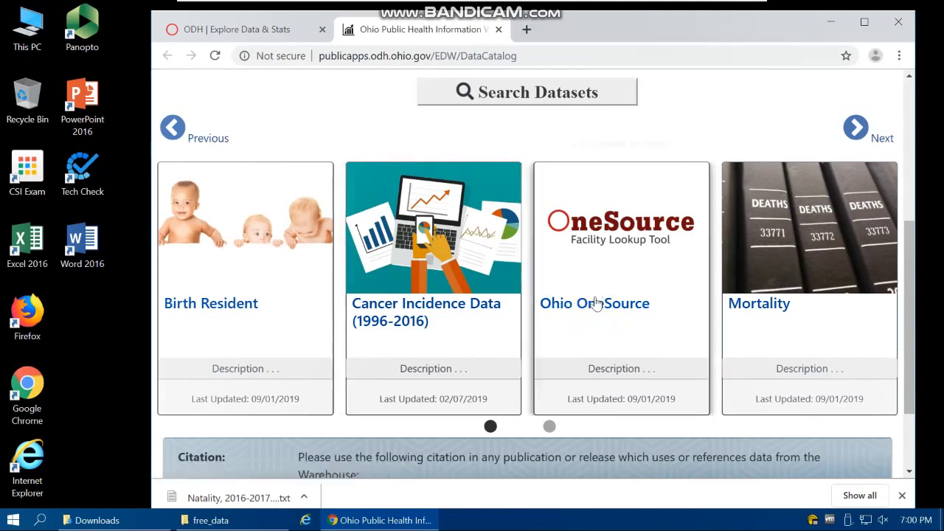
pyautogui.click(857, 129)
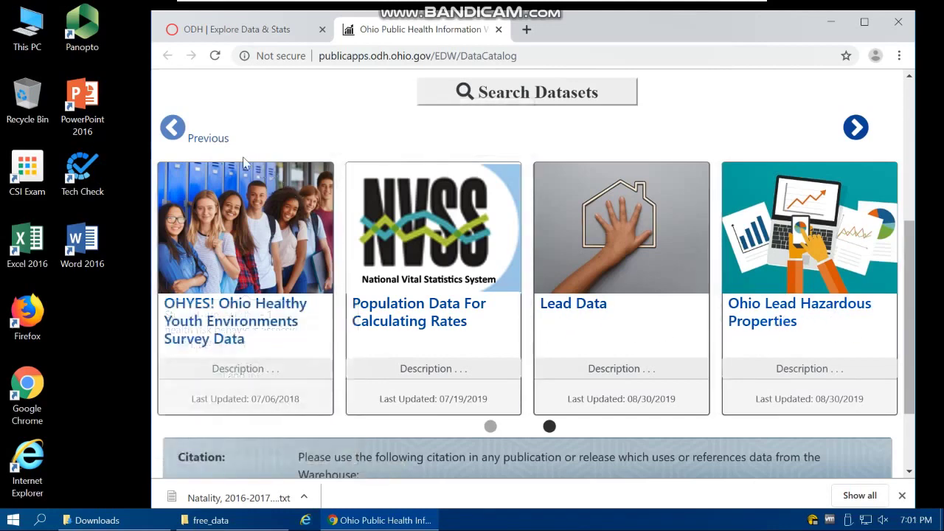
pyautogui.click(174, 126)
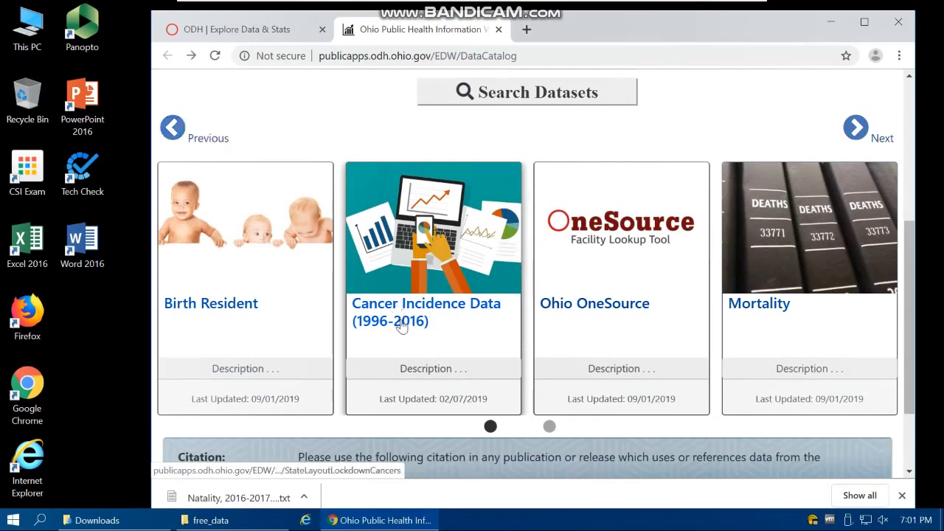
# Open the Cancer Incidence Data (1996-2016) dataset and review its details page
pyautogui.click(409, 314)
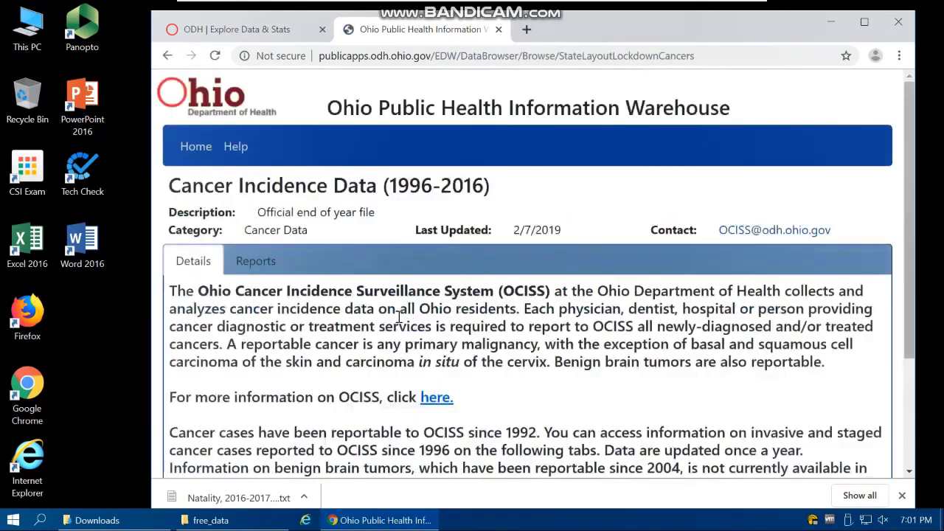
pyautogui.scroll(-3, 311, 318)
pyautogui.scroll(3, 311, 324)
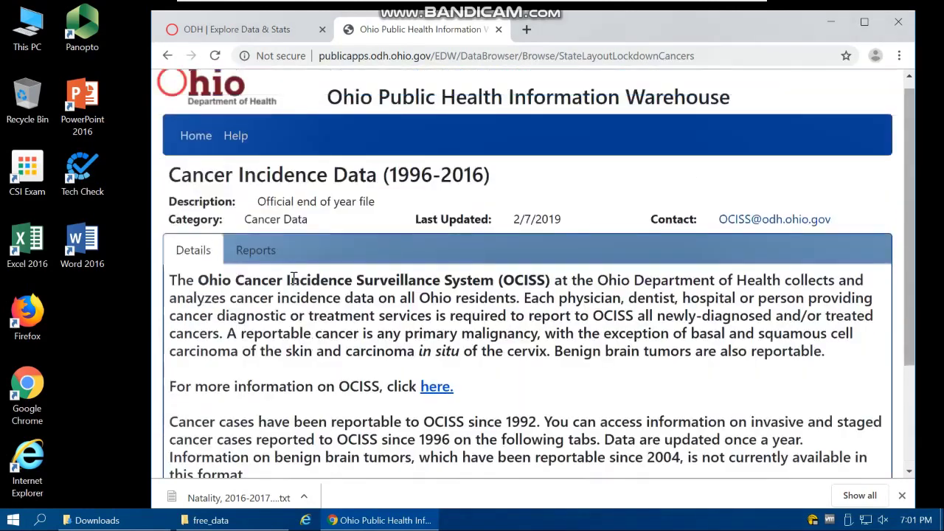
# Find Cancer (Invasive): Site/Type by County among the dataset's reports and open it for editing in the report builder
pyautogui.click(253, 251)
pyautogui.scroll(-1, 322, 363)
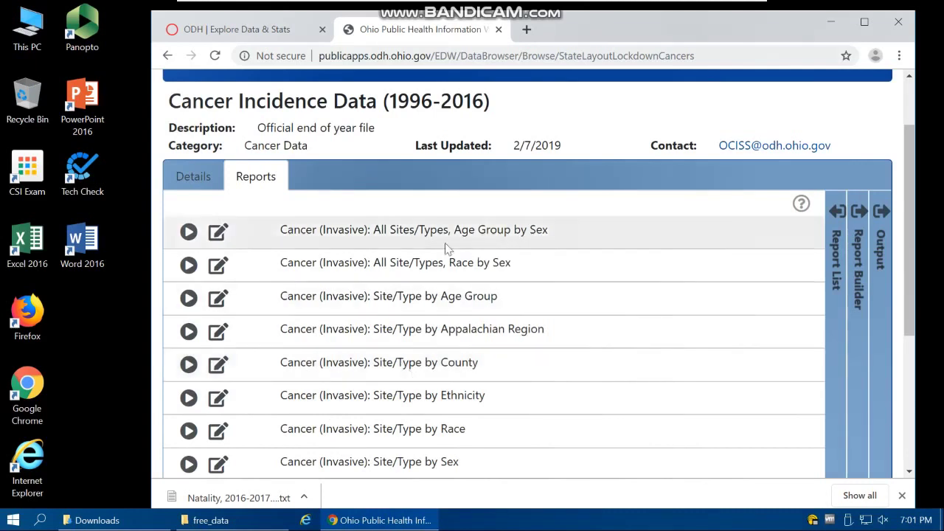
pyautogui.click(368, 362)
pyautogui.moveTo(433, 362); pyautogui.dragTo(489, 364)
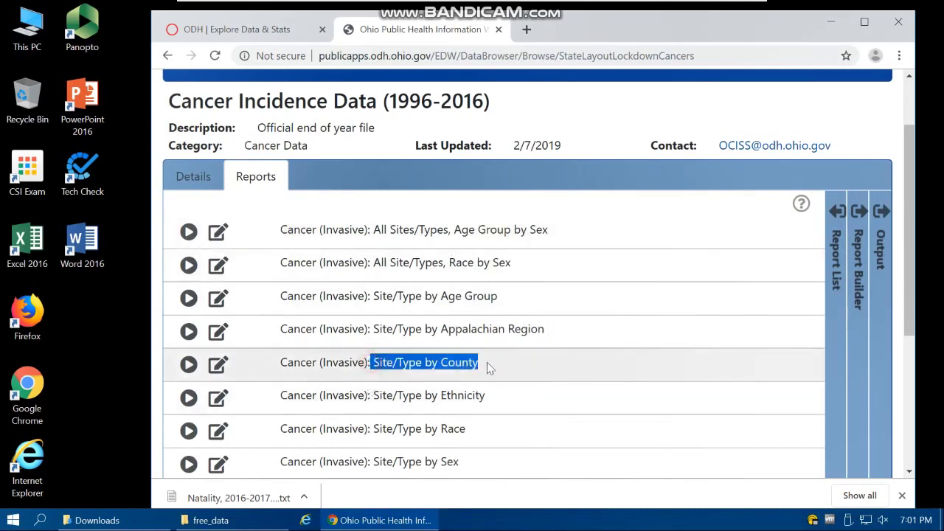
pyautogui.click(218, 366)
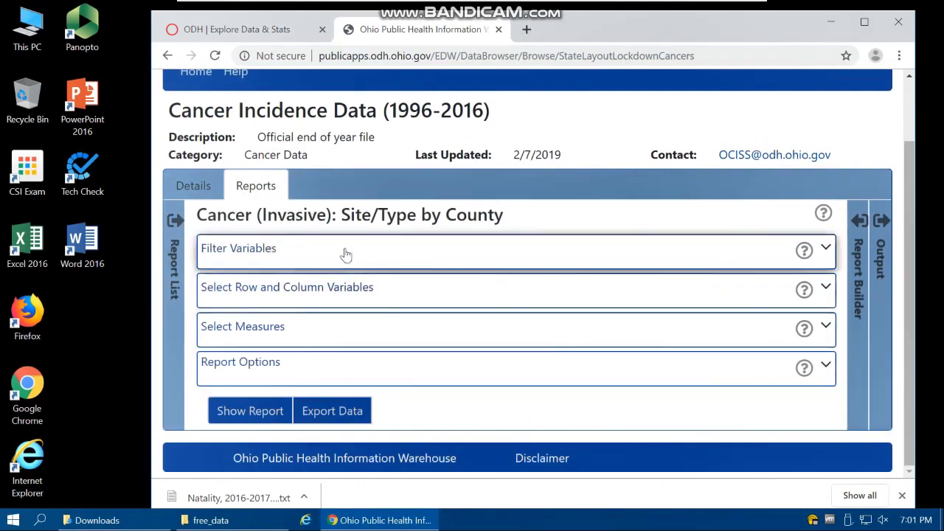
# Export the county report's data, show the downloaded Report_Data.csv in its folder, and open it in Excel
pyautogui.click(337, 417)
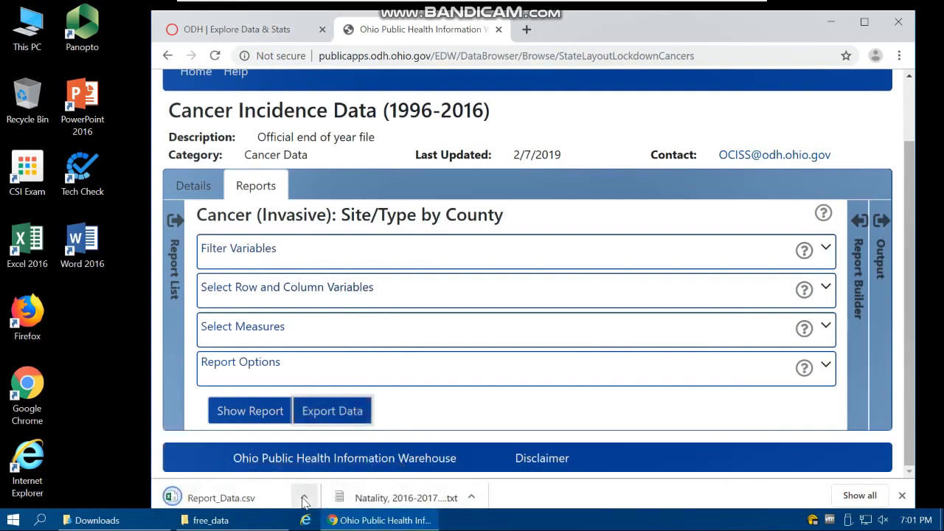
pyautogui.click(304, 498)
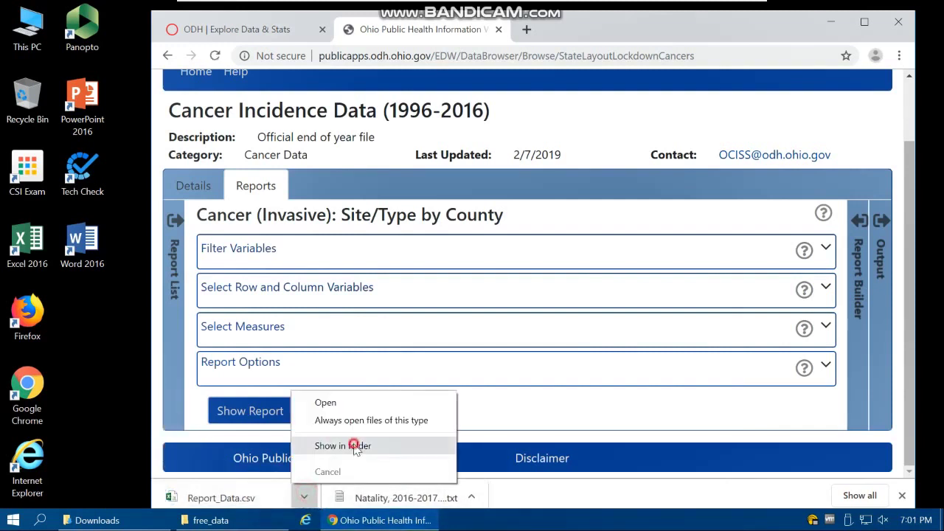
pyautogui.click(354, 444)
pyautogui.doubleClick(351, 172)
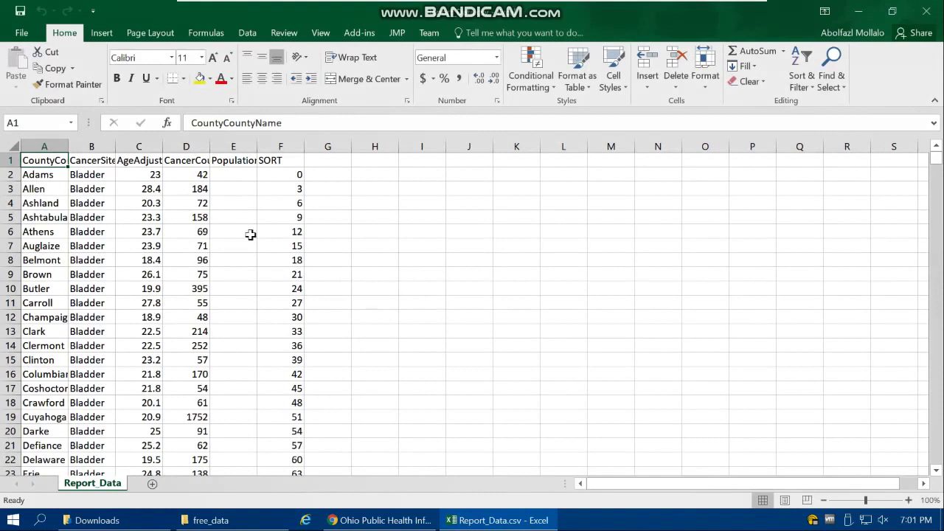
# Autofit the widths of columns A through D so their full headers are readable
pyautogui.doubleClick(68, 150)
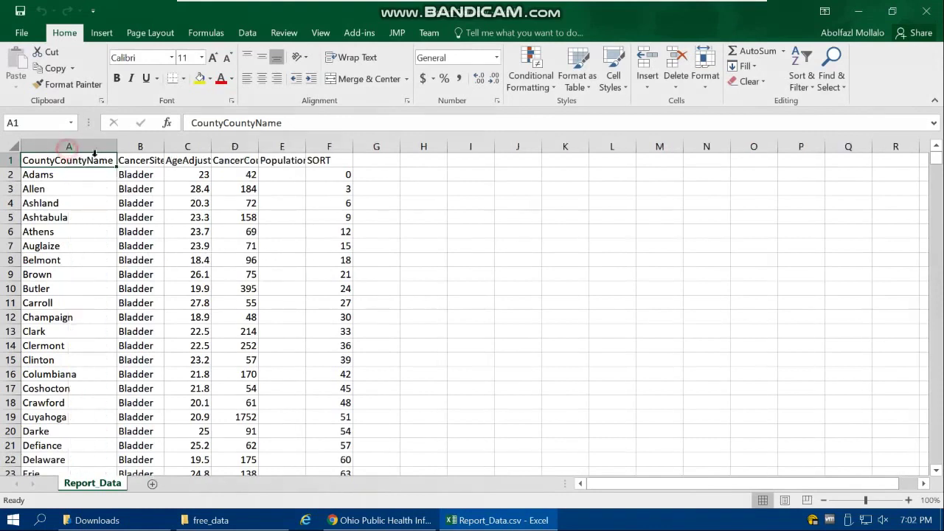
pyautogui.doubleClick(164, 146)
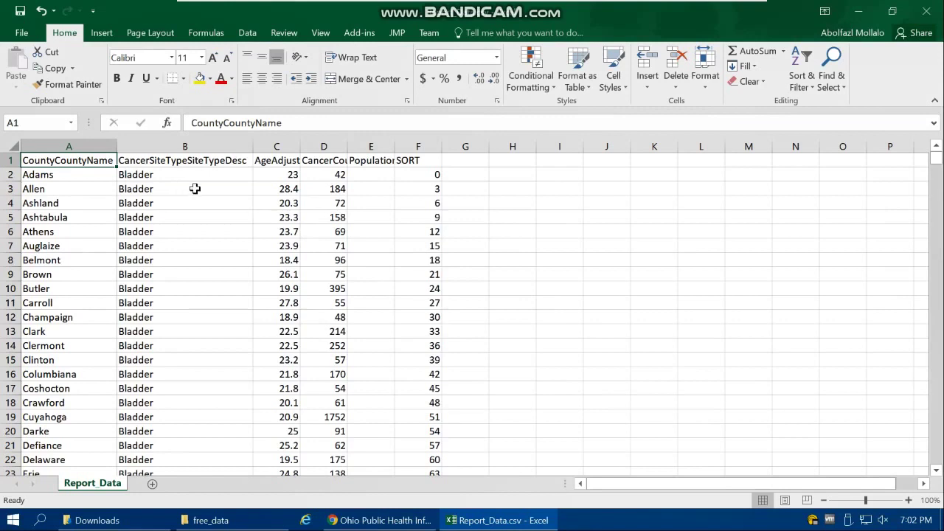
pyautogui.doubleClick(300, 146)
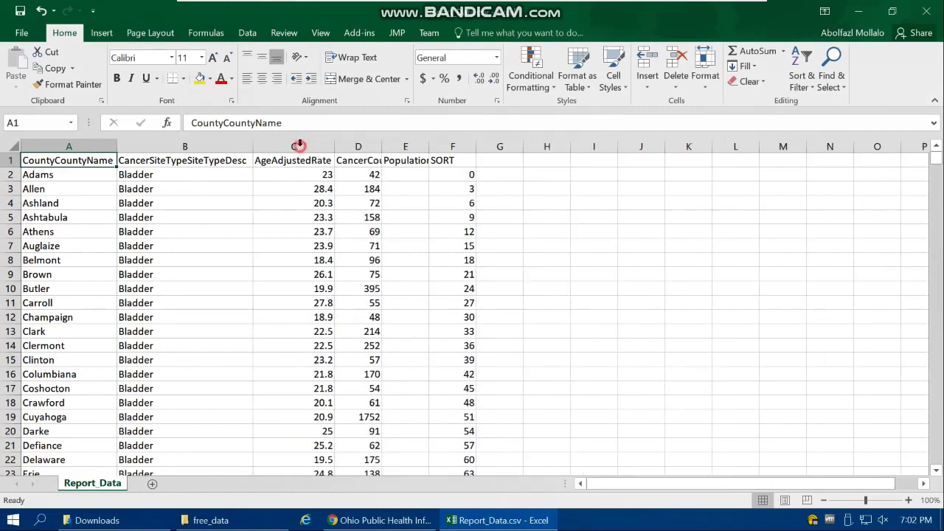
pyautogui.doubleClick(383, 146)
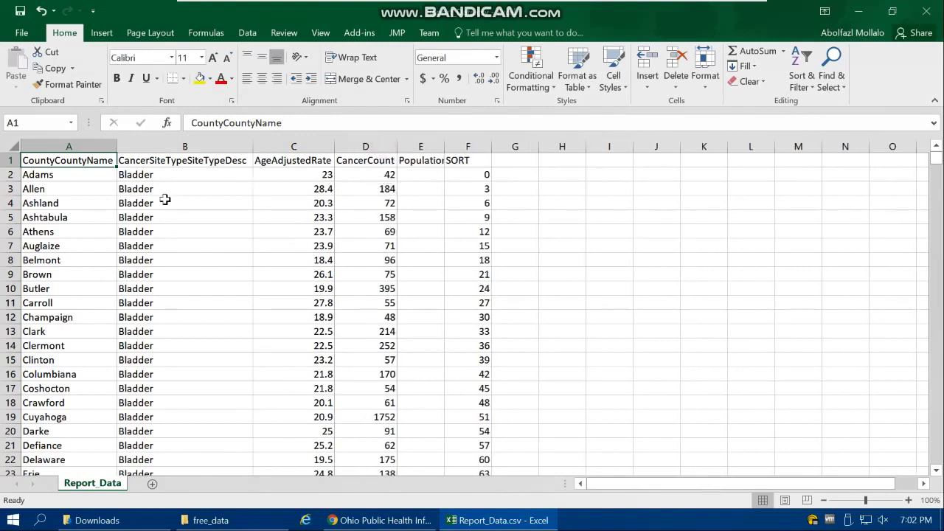
# Add a filter to the CancerSiteTypeSiteTypeDesc column and show only the Brain and Other CNS rows
pyautogui.click(184, 147)
pyautogui.click(246, 33)
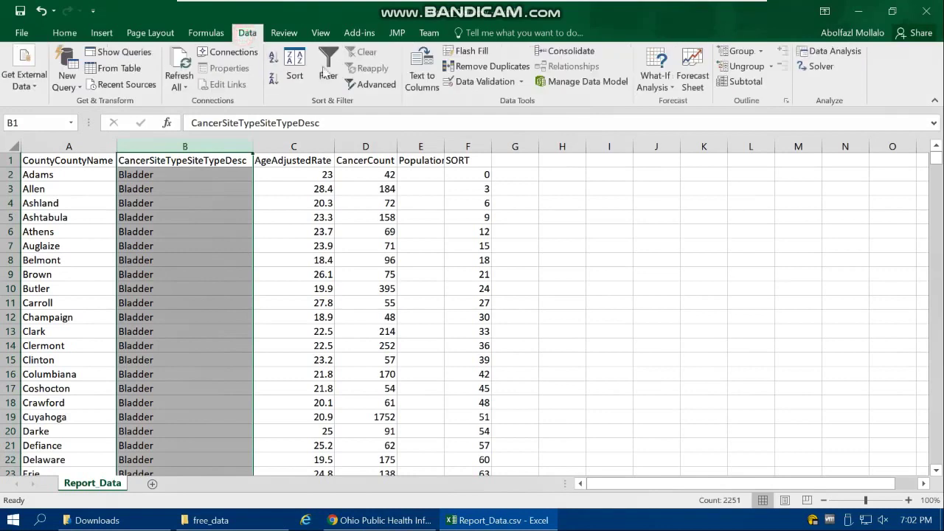
pyautogui.click(328, 70)
pyautogui.click(245, 160)
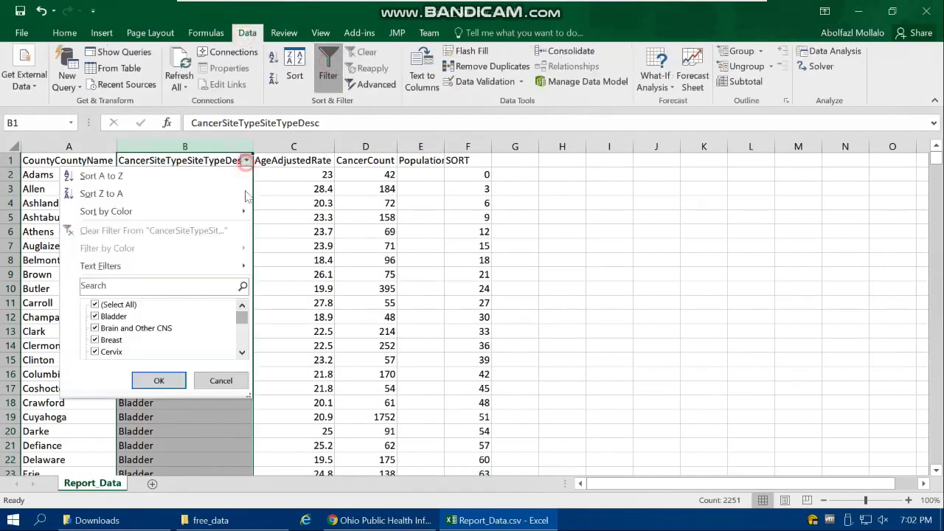
pyautogui.click(118, 305)
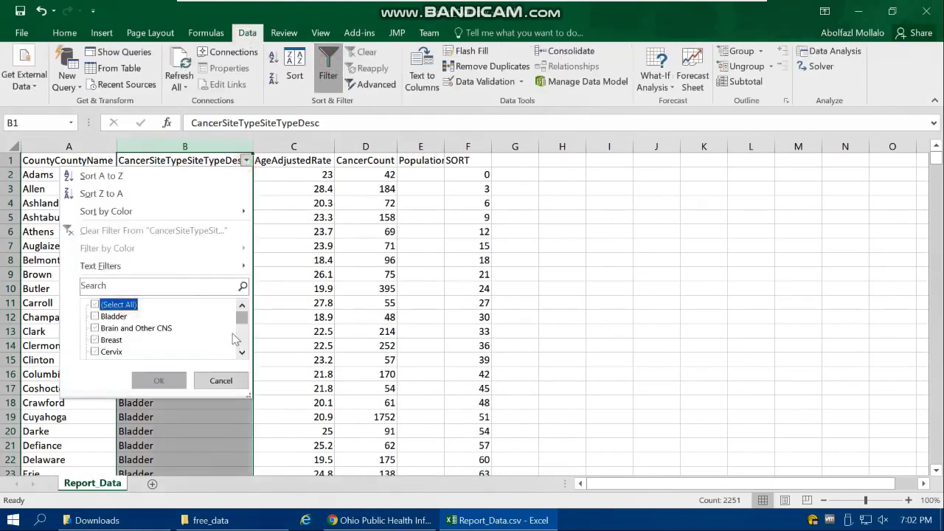
pyautogui.click(129, 329)
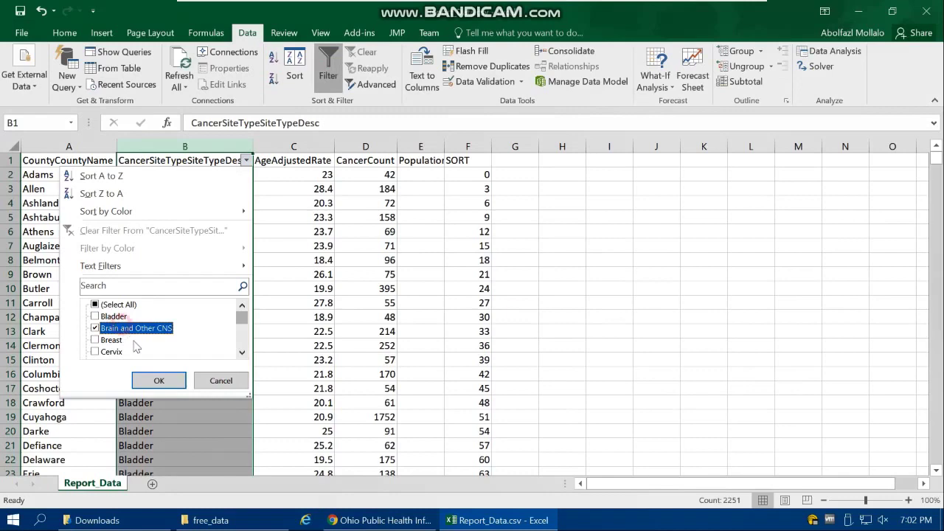
pyautogui.click(161, 380)
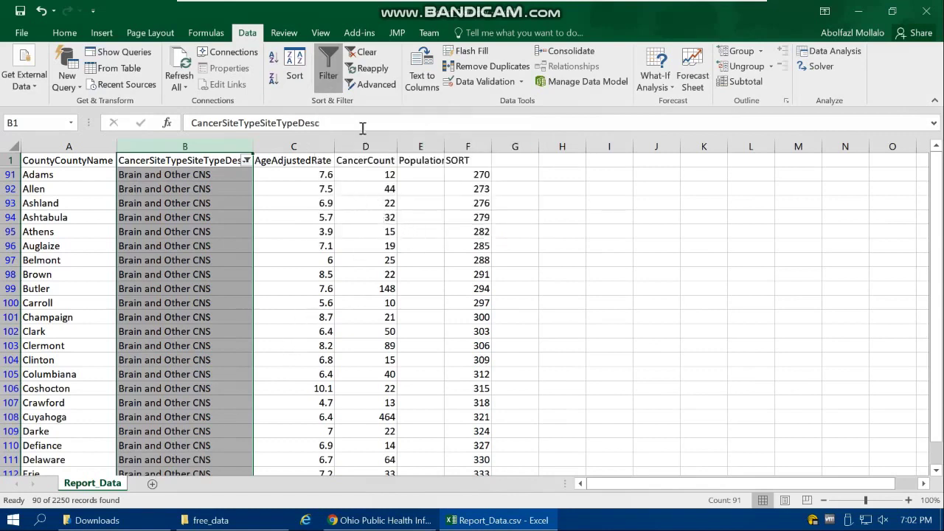
# Remove the column filter and close Report_Data.csv without saving, returning to the report builder in Chrome
pyautogui.click(329, 77)
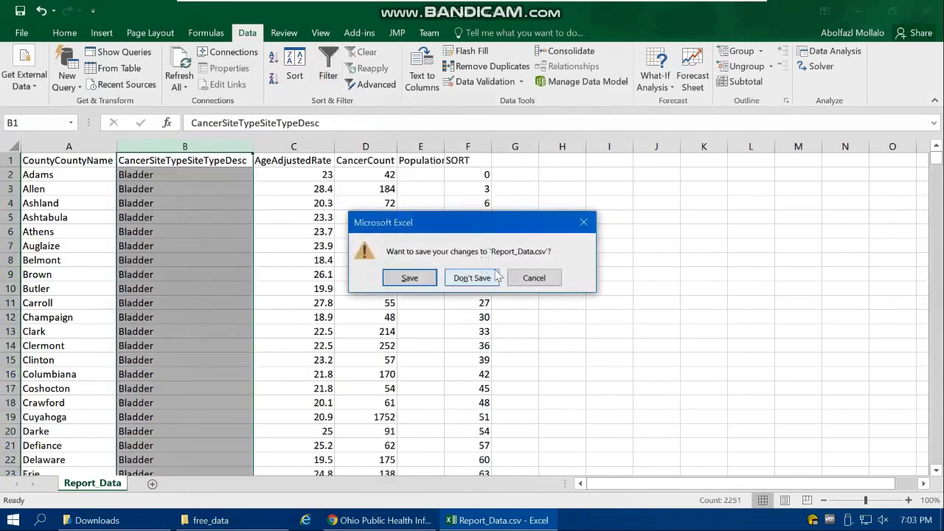
pyautogui.click(472, 278)
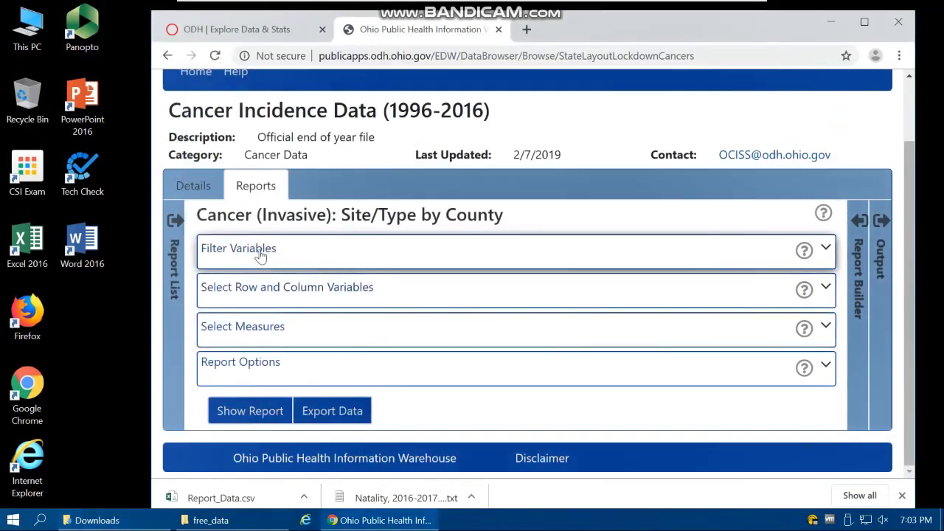
# Restrict the county report's Year filter to 2016 only, clearing 2012, 2013, 2014 and 2015
pyautogui.click(258, 255)
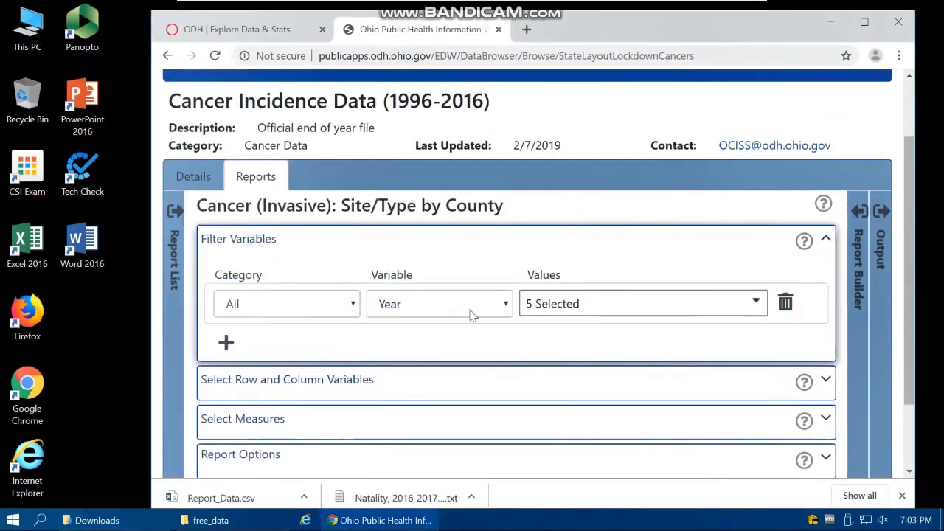
pyautogui.click(498, 308)
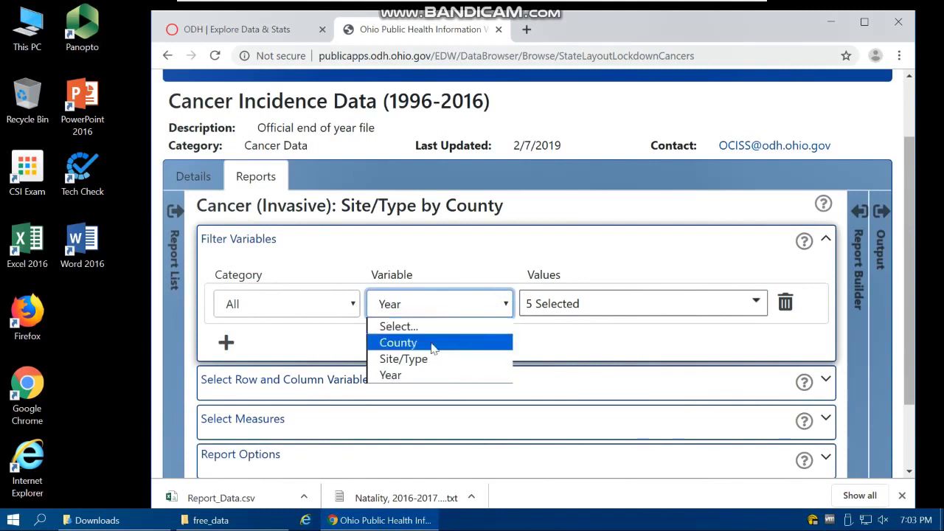
pyautogui.click(406, 374)
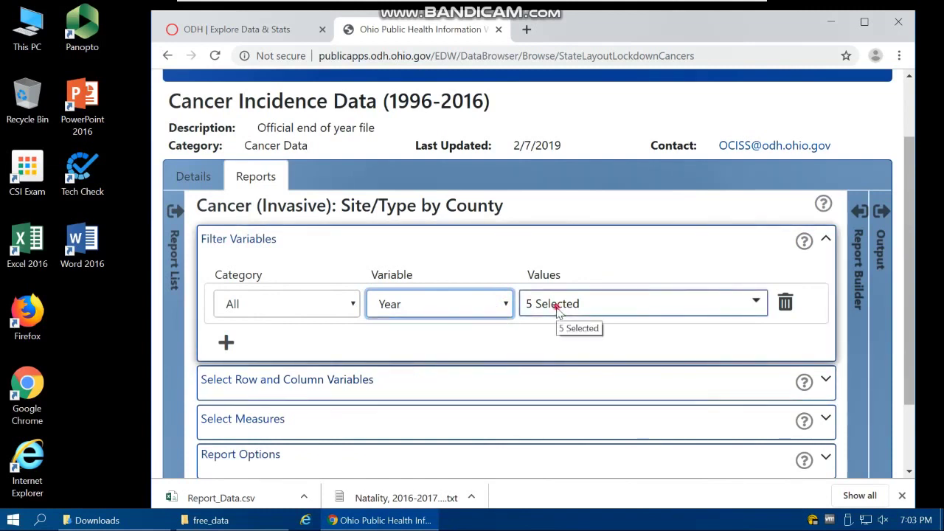
pyautogui.click(558, 308)
pyautogui.scroll(-8, 564, 366)
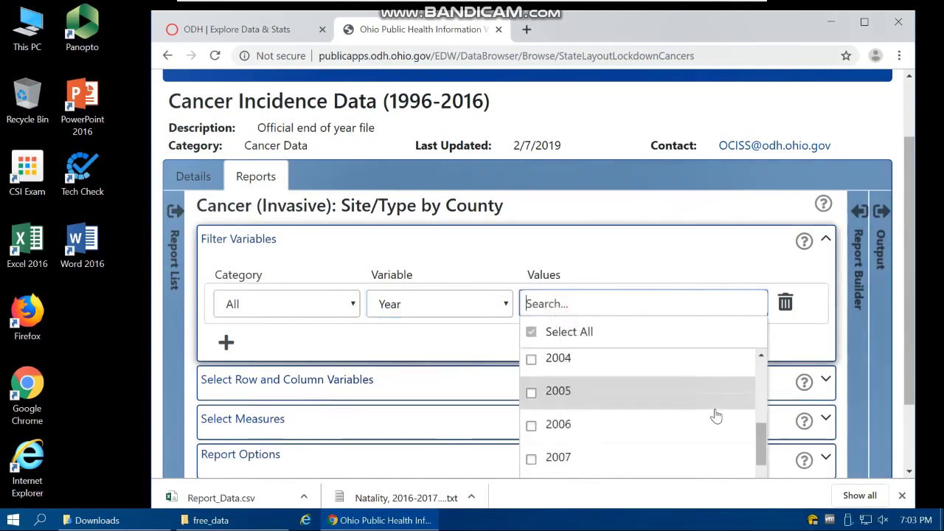
pyautogui.click(531, 289)
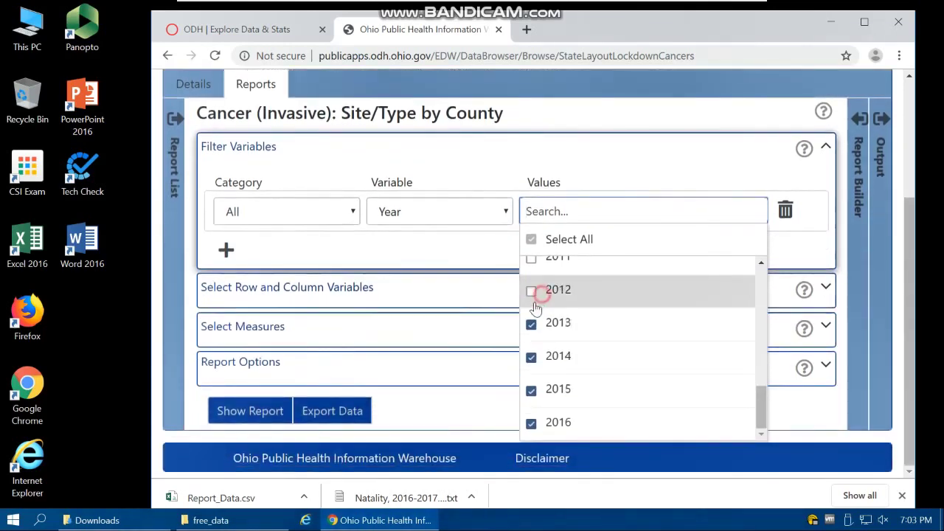
pyautogui.click(531, 323)
pyautogui.click(531, 357)
pyautogui.click(531, 390)
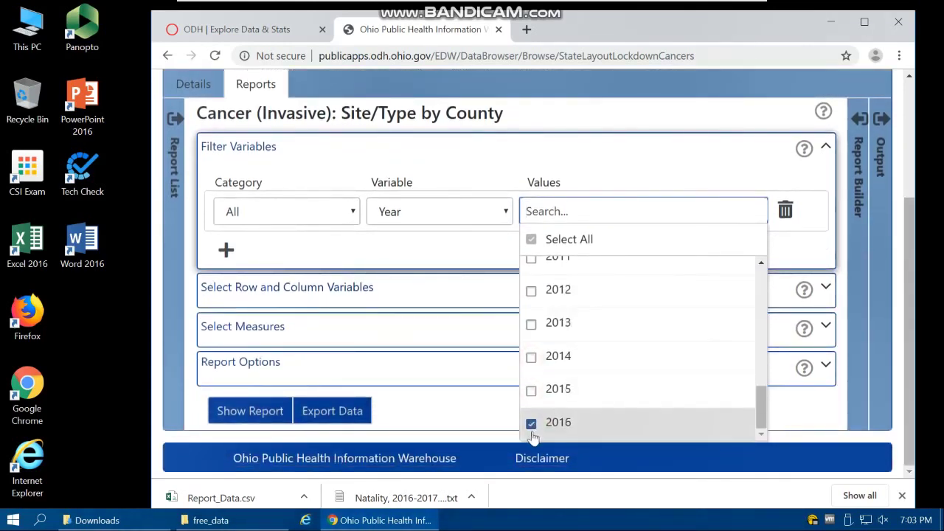
pyautogui.click(531, 425)
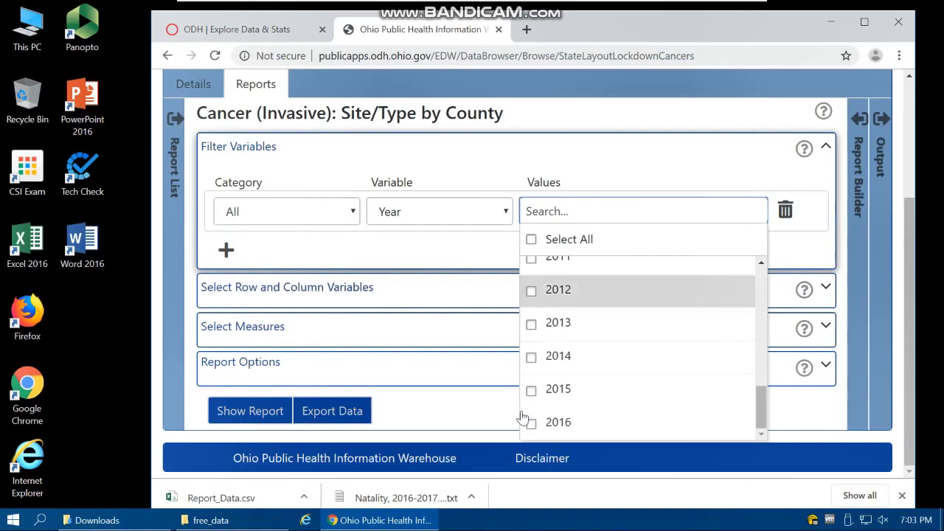
pyautogui.click(531, 425)
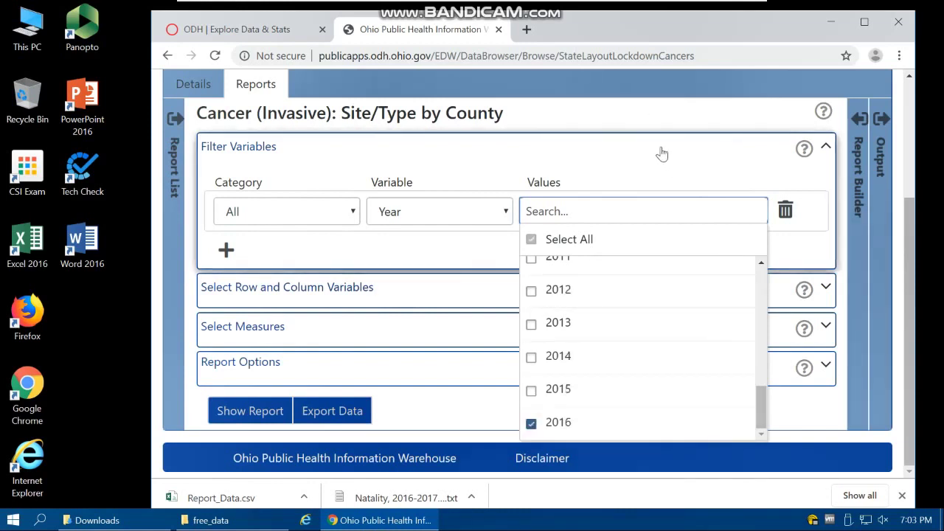
# Export the 2016 county cancer report data and show the downloaded CSV in its folder
pyautogui.click(605, 111)
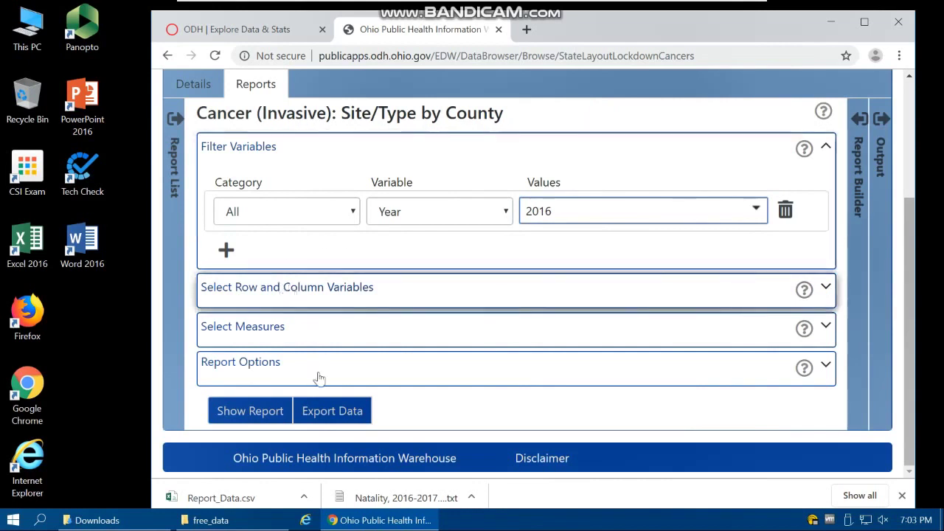
pyautogui.click(322, 418)
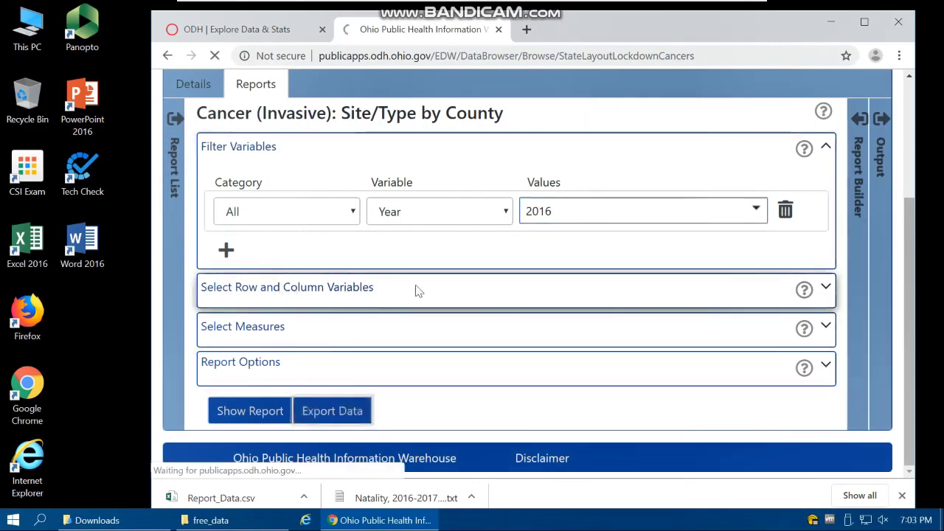
pyautogui.click(298, 497)
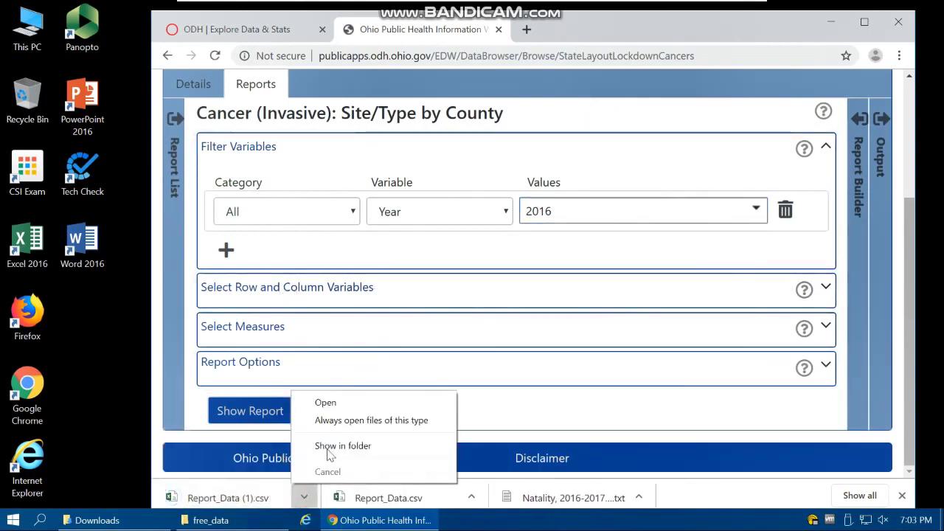
pyautogui.click(338, 445)
# Rename the downloaded Report_Data (1).csv file as cancer_OH_2016.csv
pyautogui.click(360, 166)
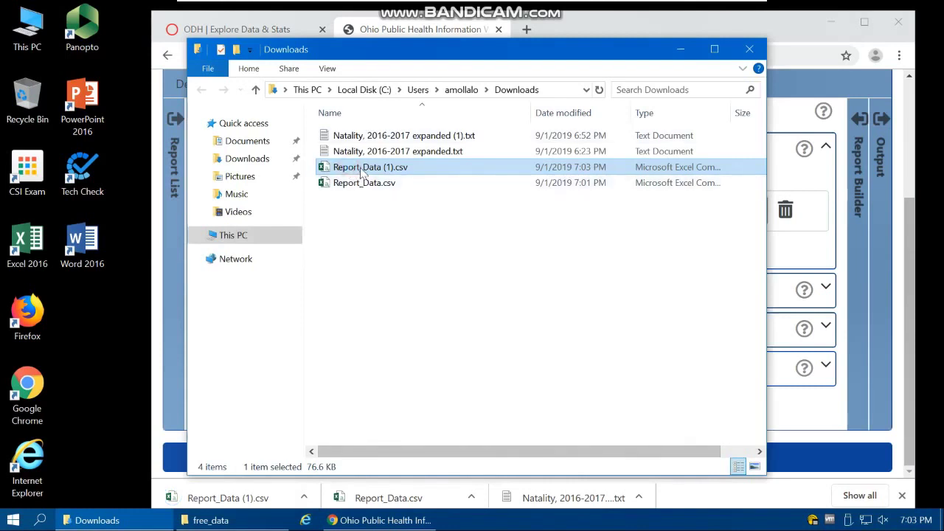
pyautogui.write('cancer')
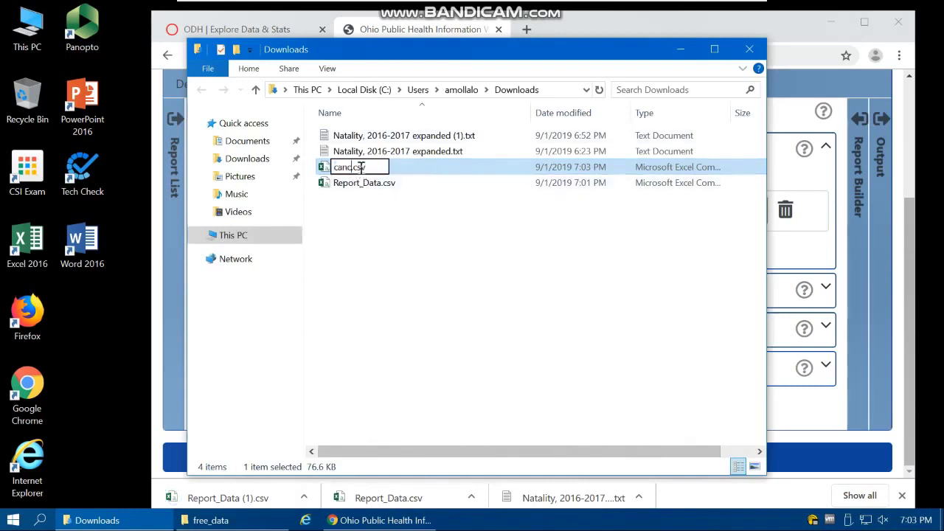
pyautogui.write('_OH')
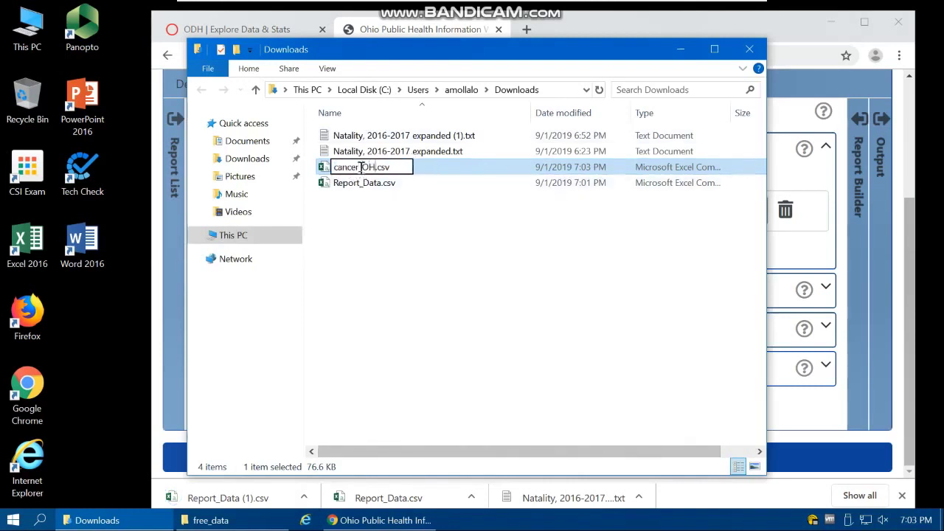
pyautogui.write('_2016')
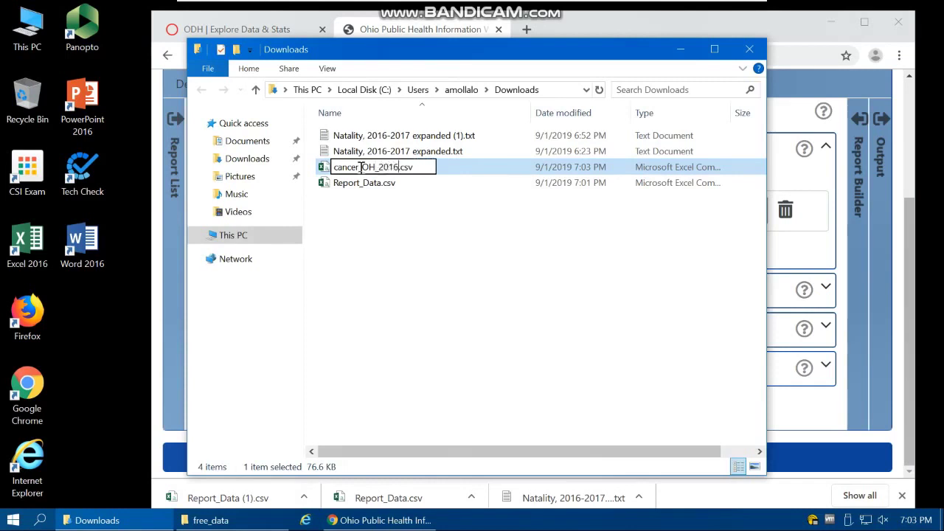
pyautogui.press('Return')
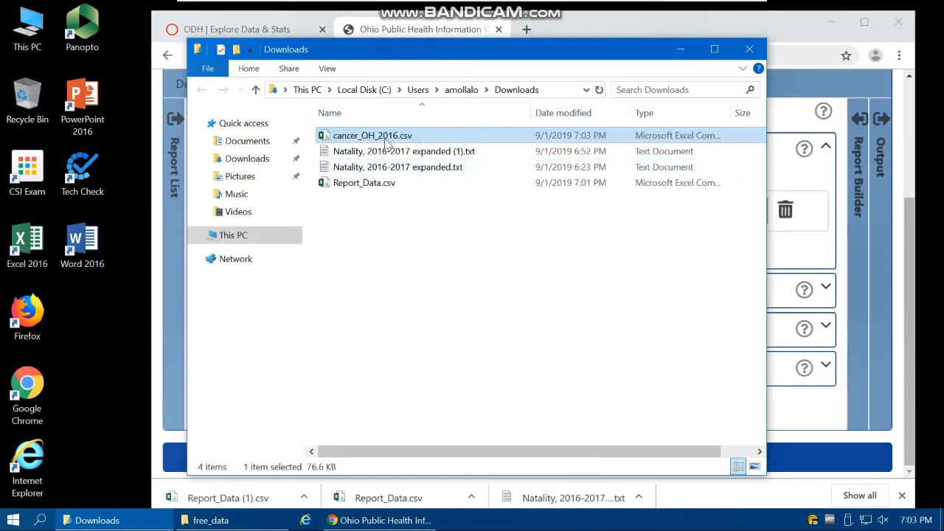
# Open the free_data folder within GIS_labs on the H: network drive
pyautogui.click(267, 236)
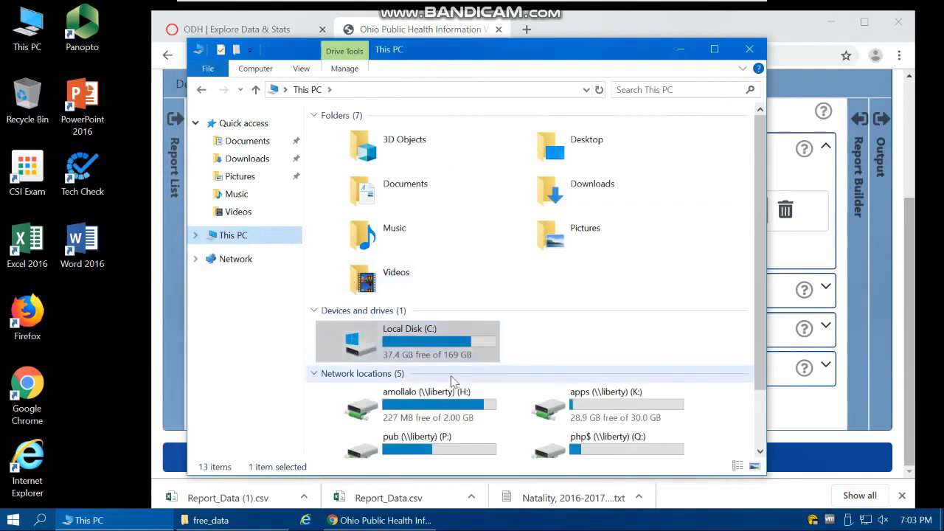
pyautogui.scroll(-2, 453, 382)
pyautogui.doubleClick(447, 342)
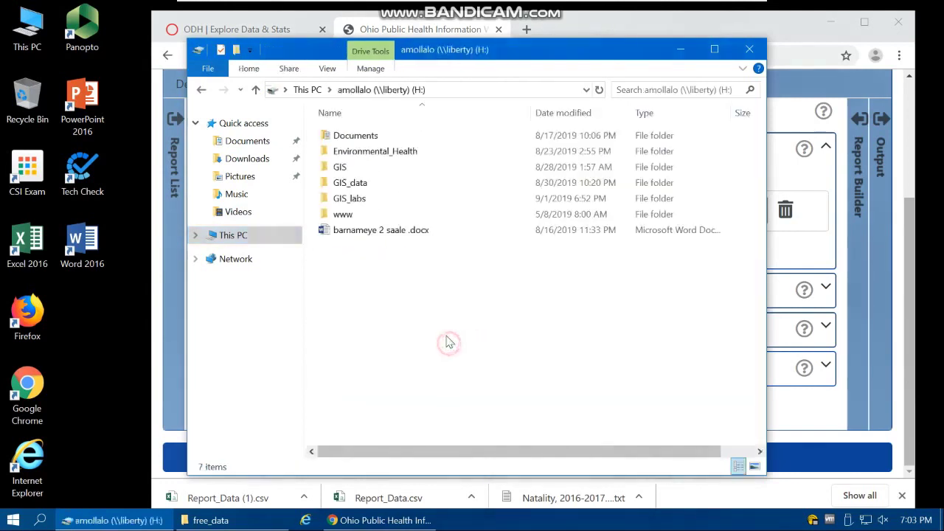
pyautogui.doubleClick(367, 197)
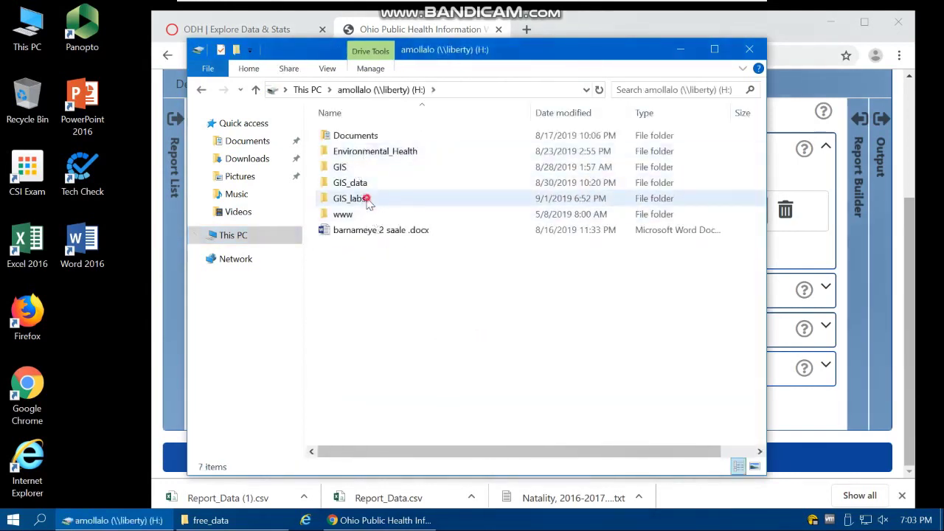
pyautogui.click(364, 137)
pyautogui.doubleClick(365, 138)
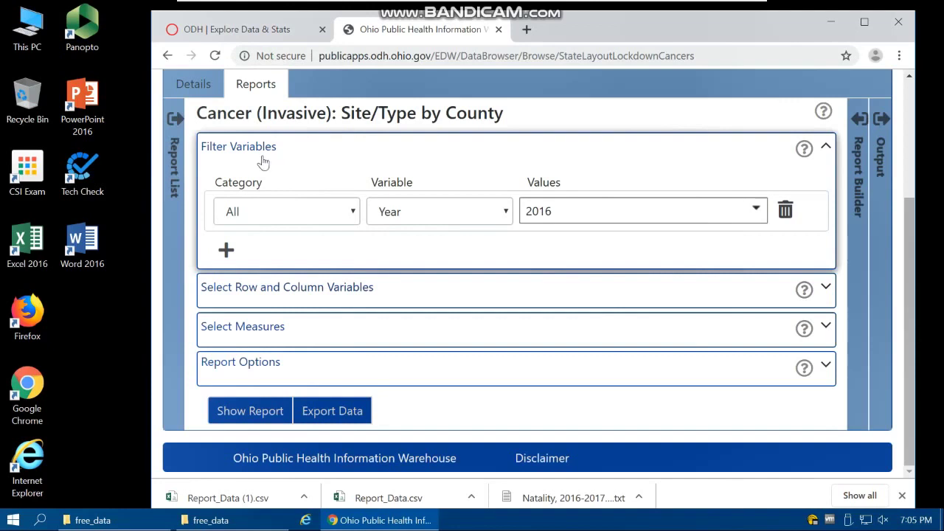
# Return to the ODH Explore Data & Stats page and open the Ohio OneSource dataset from the Ohio Public Health Data Warehouse
pyautogui.click(236, 32)
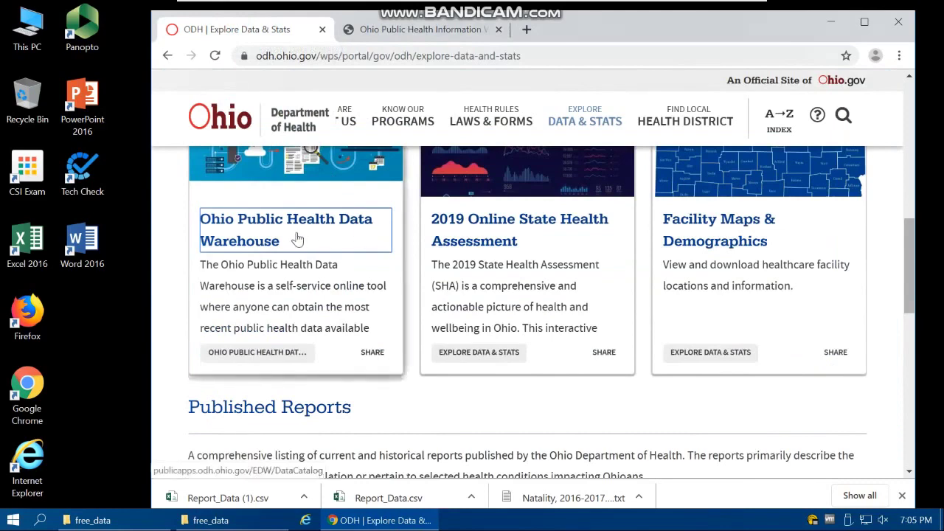
pyautogui.click(240, 242)
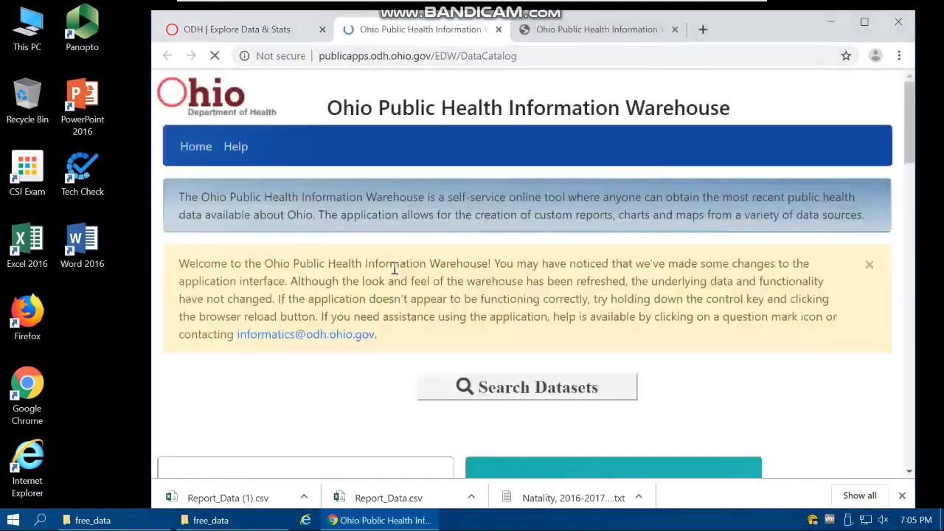
pyautogui.scroll(-4, 478, 339)
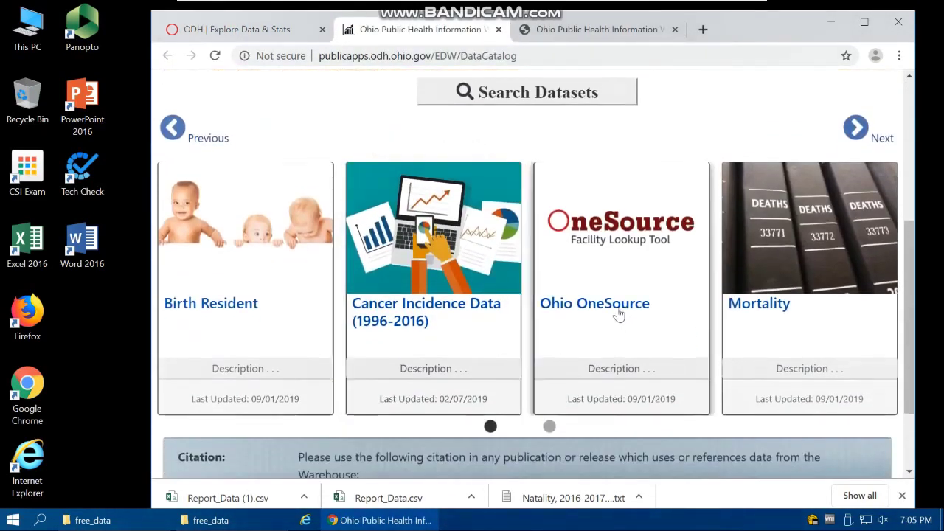
pyautogui.click(616, 312)
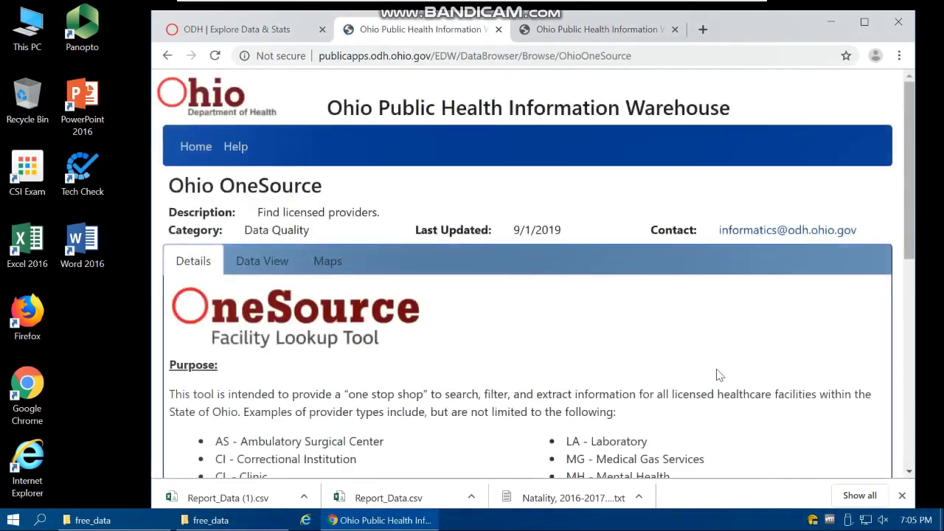
# Examine the Ohio OneSource details, including its purpose and facility types such as Emergency Medical Service and Hospital
pyautogui.scroll(-1, 717, 368)
pyautogui.moveTo(717, 322)
pyautogui.mouseDown()
pyautogui.moveTo(839, 340)
pyautogui.moveTo(855, 325)
pyautogui.mouseUp()
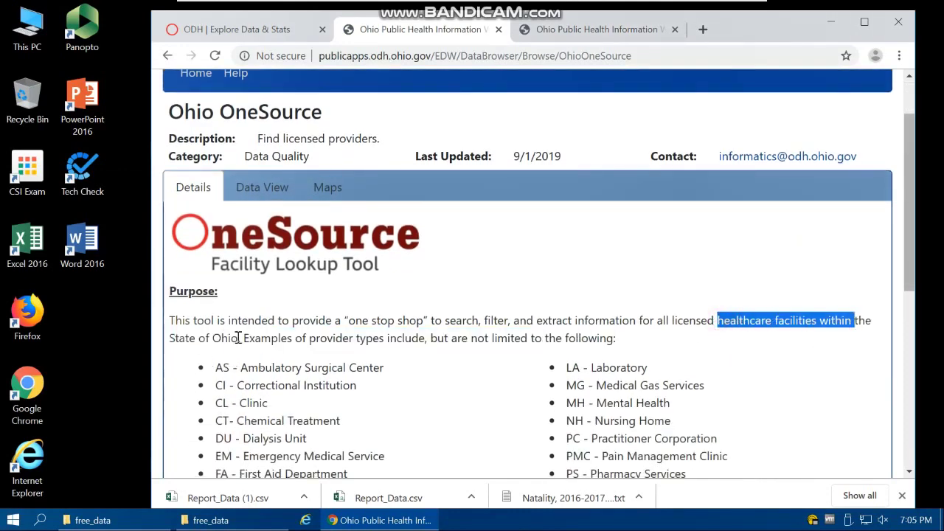
pyautogui.moveTo(240, 338); pyautogui.dragTo(185, 338)
pyautogui.scroll(-2, 286, 357)
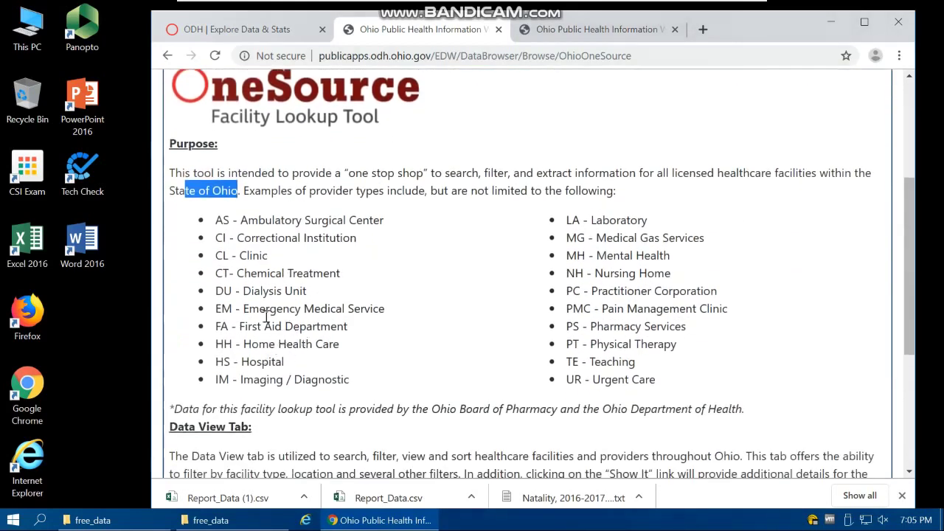
pyautogui.moveTo(244, 309); pyautogui.dragTo(384, 311)
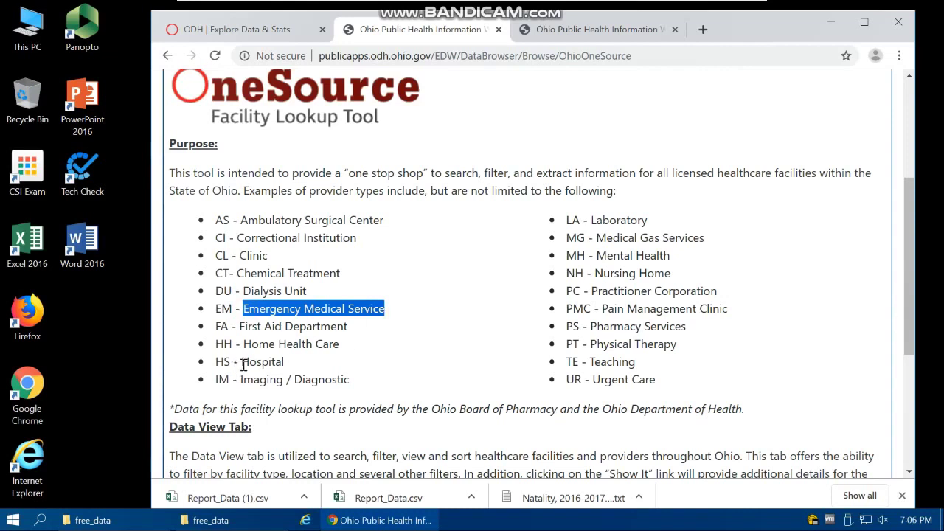
pyautogui.moveTo(242, 363); pyautogui.dragTo(286, 368)
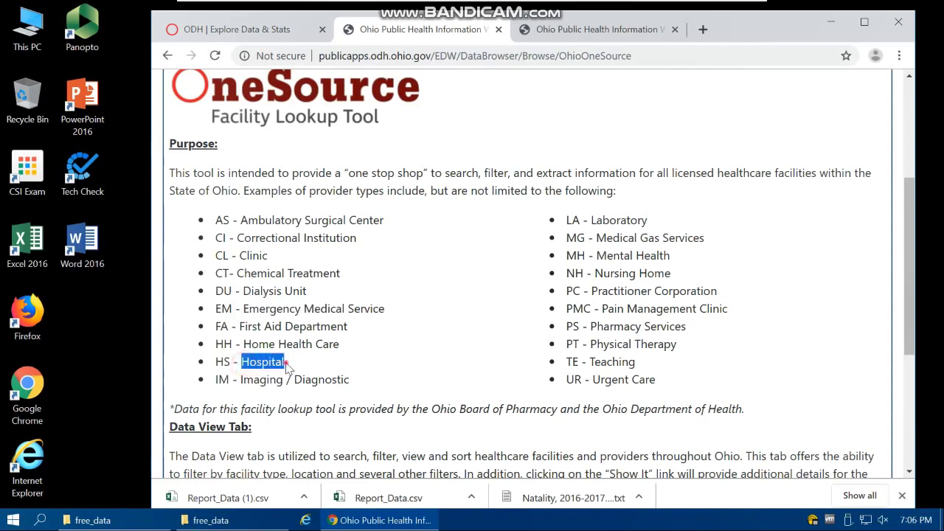
pyautogui.moveTo(289, 365); pyautogui.dragTo(242, 363)
pyautogui.scroll(-3, 519, 365)
pyautogui.scroll(3, 426, 376)
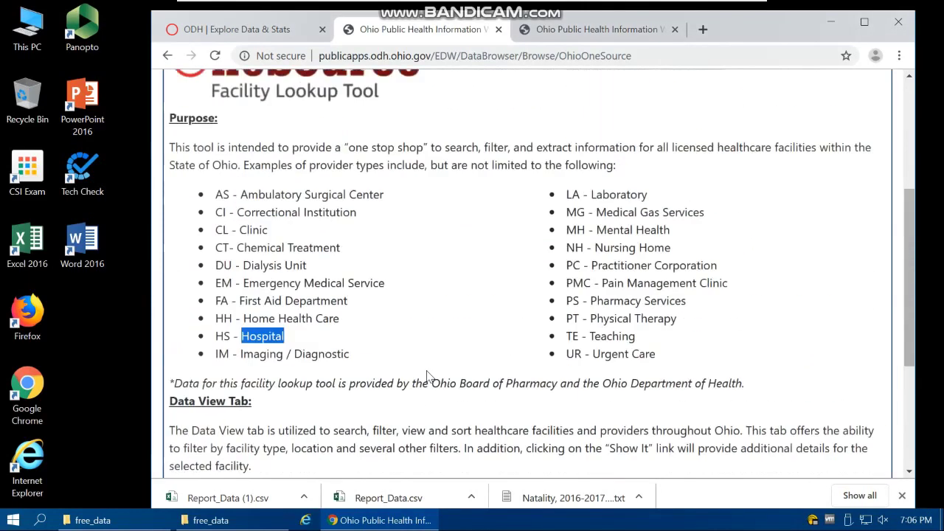
# Open the Ohio OneSource data view and look through the table of business types and names
pyautogui.scroll(4, 426, 376)
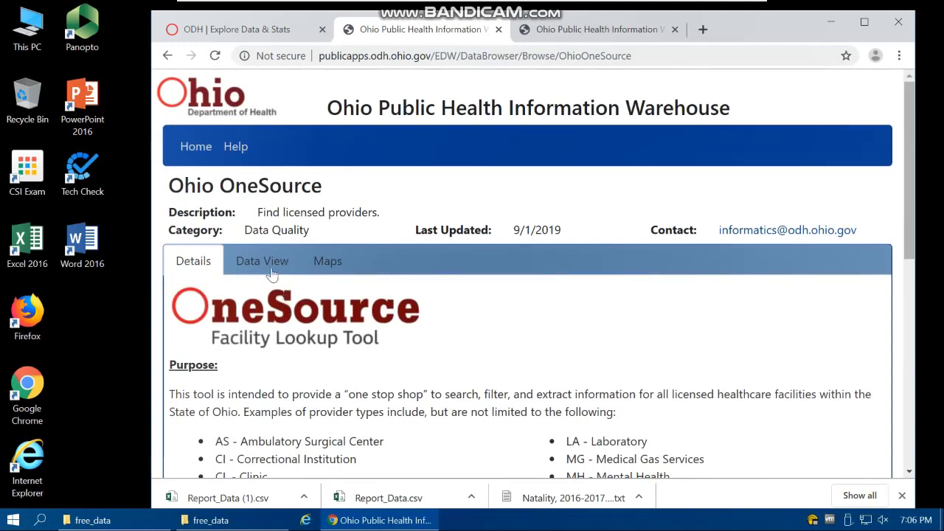
pyautogui.click(271, 265)
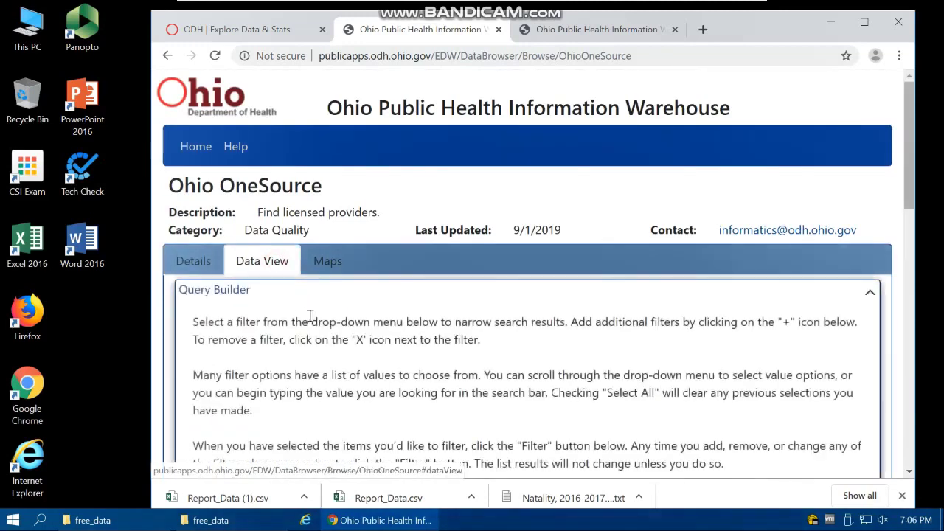
pyautogui.scroll(-5, 309, 315)
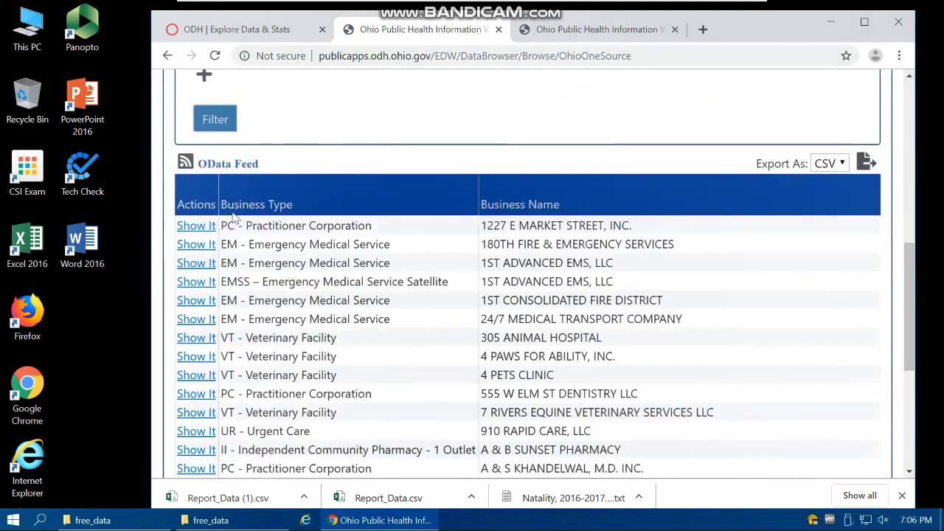
pyautogui.scroll(-5, 253, 247)
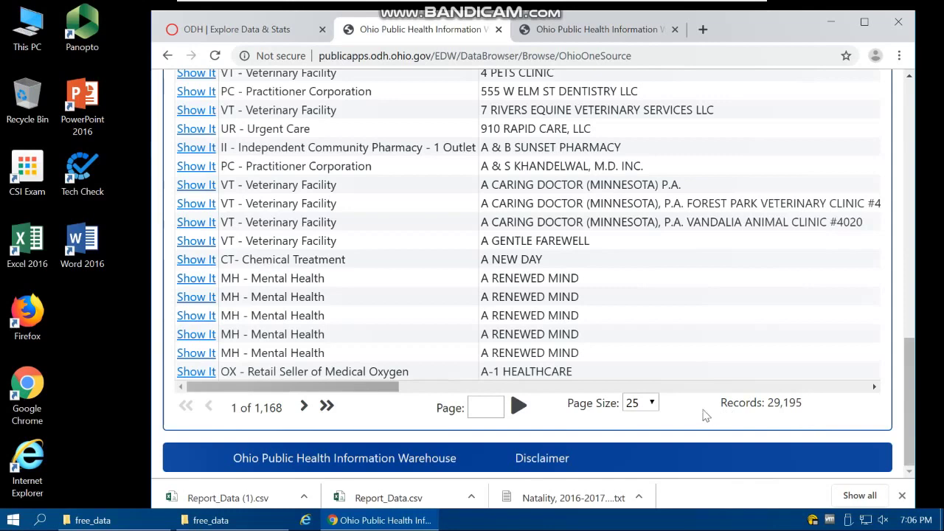
pyautogui.scroll(5, 689, 410)
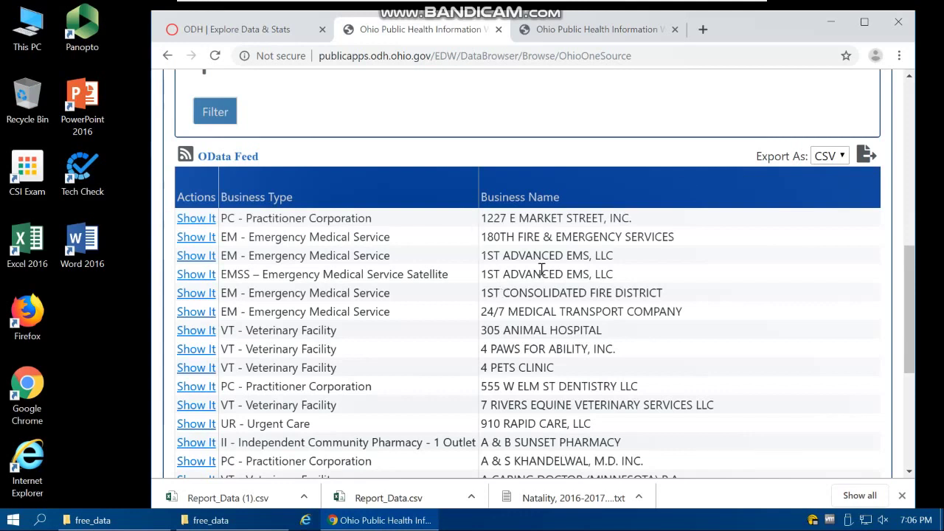
# Export the Ohio OneSource records as CSV and check the downloaded file's size in the Downloads folder
pyautogui.click(862, 156)
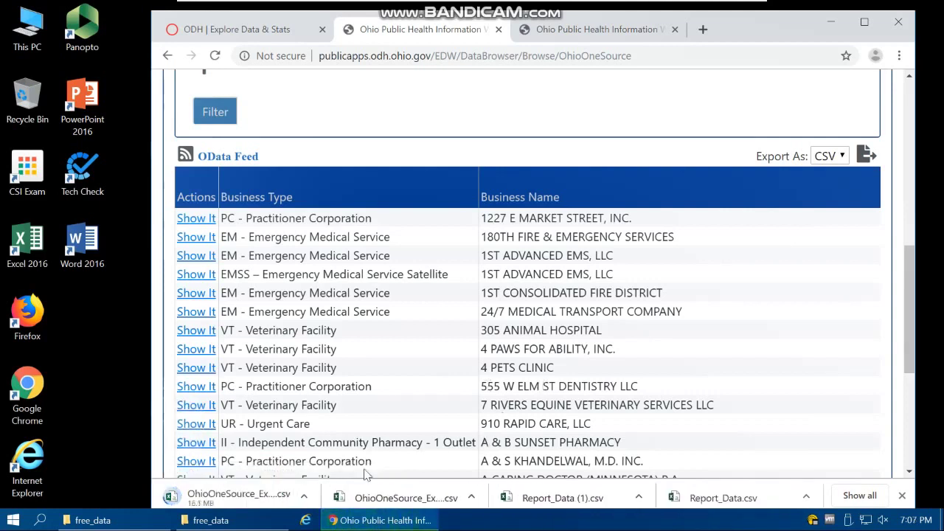
pyautogui.click(305, 498)
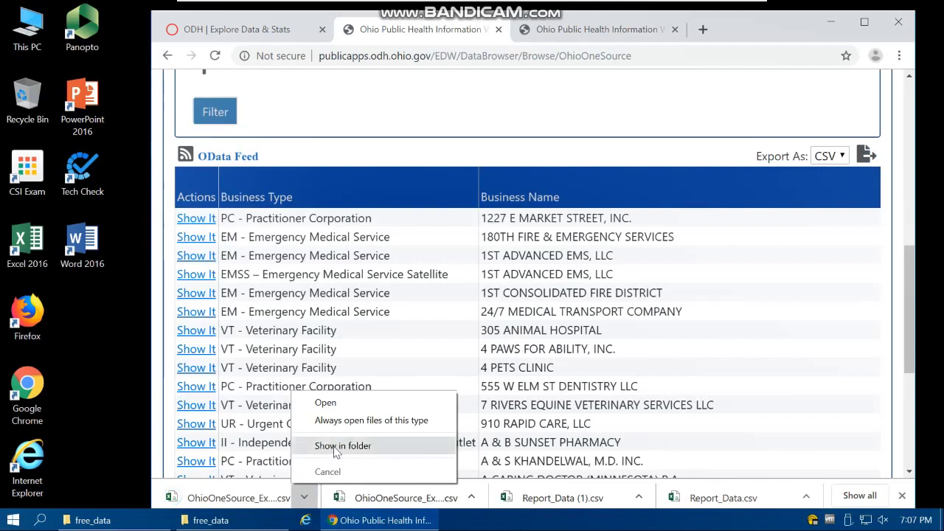
pyautogui.click(336, 446)
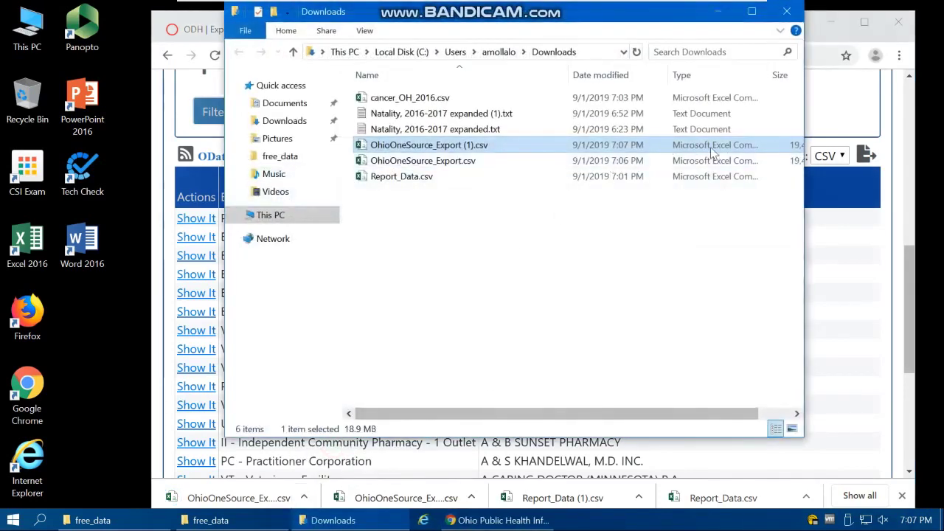
pyautogui.moveTo(665, 418); pyautogui.dragTo(732, 417)
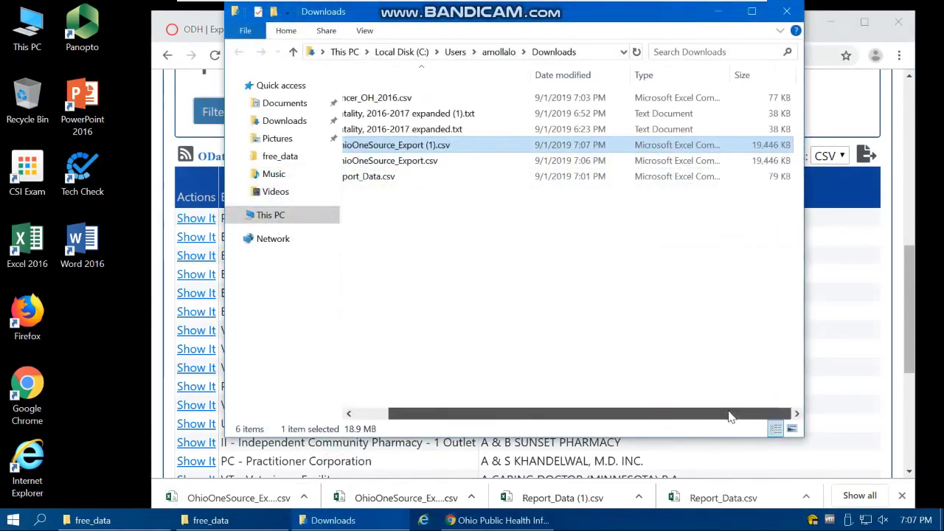
pyautogui.moveTo(511, 412); pyautogui.dragTo(415, 413)
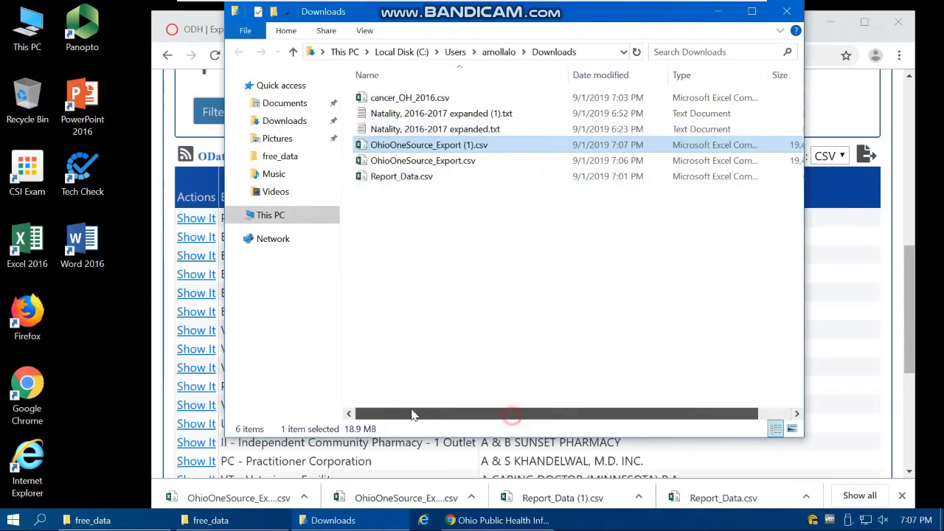
# Copy the OhioOneSource_Export (1).csv file from the Downloads folder
pyautogui.click(424, 145)
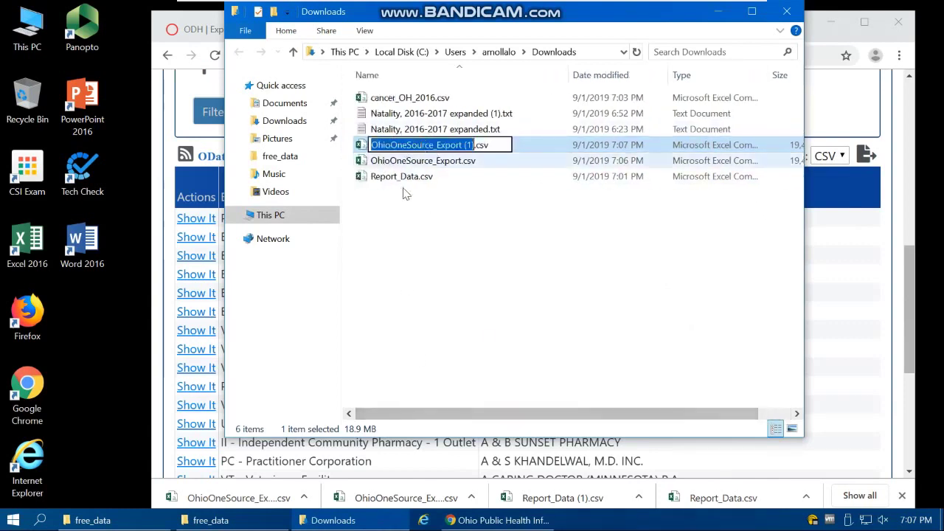
pyautogui.click(404, 189)
pyautogui.click(391, 145)
pyautogui.rightClick(387, 148)
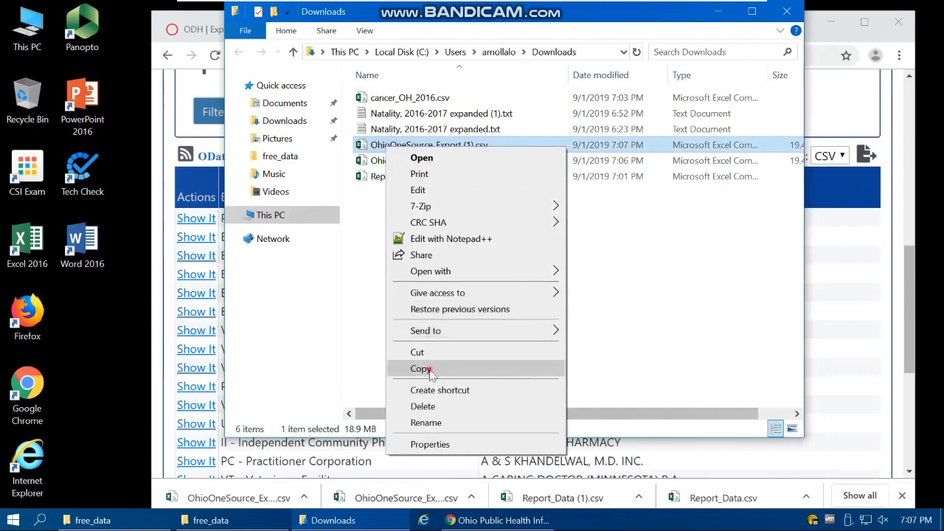
pyautogui.click(421, 368)
# Paste the copied Ohio OneSource export into the free_data folder inside GIS_labs on the H: network drive
pyautogui.click(262, 214)
pyautogui.scroll(-2, 530, 303)
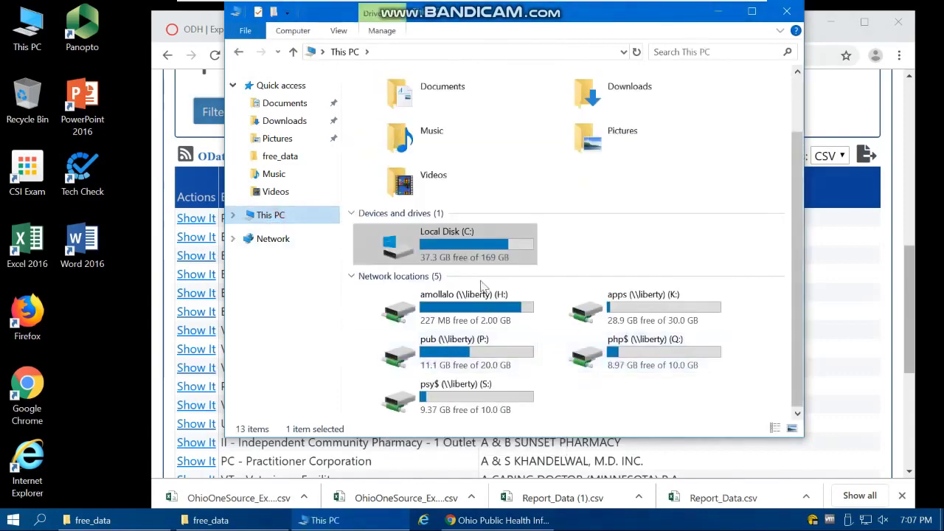
pyautogui.doubleClick(472, 302)
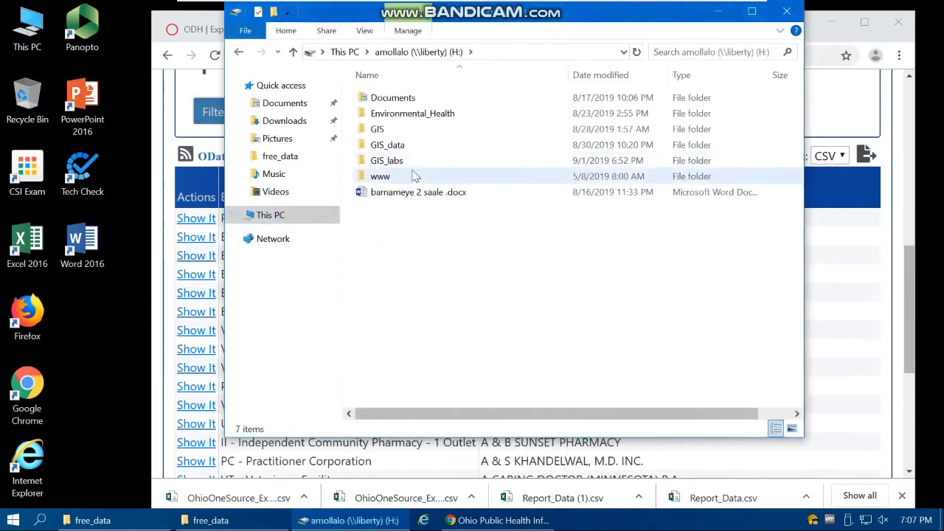
pyautogui.doubleClick(402, 160)
pyautogui.doubleClick(389, 99)
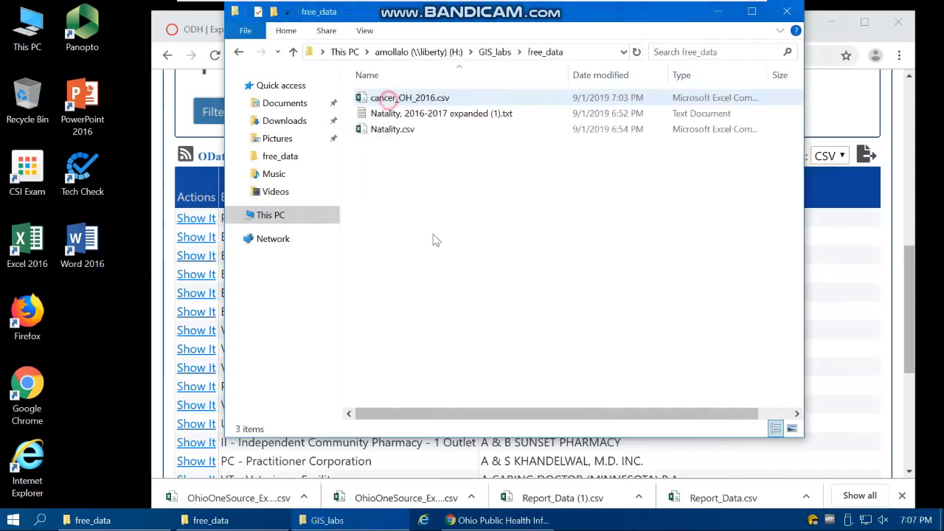
pyautogui.rightClick(427, 258)
pyautogui.click(472, 371)
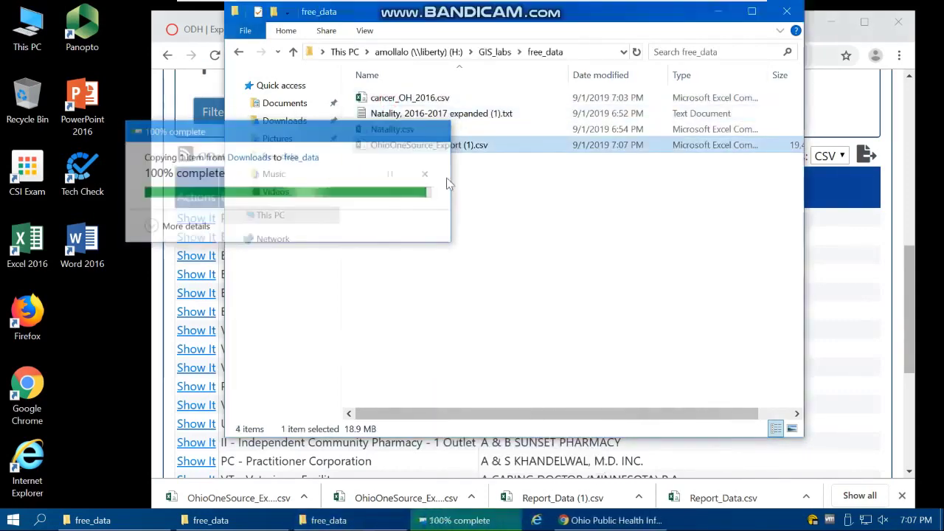
# Rename the pasted file in free_data as OhioOneSource.csv
pyautogui.click(440, 145)
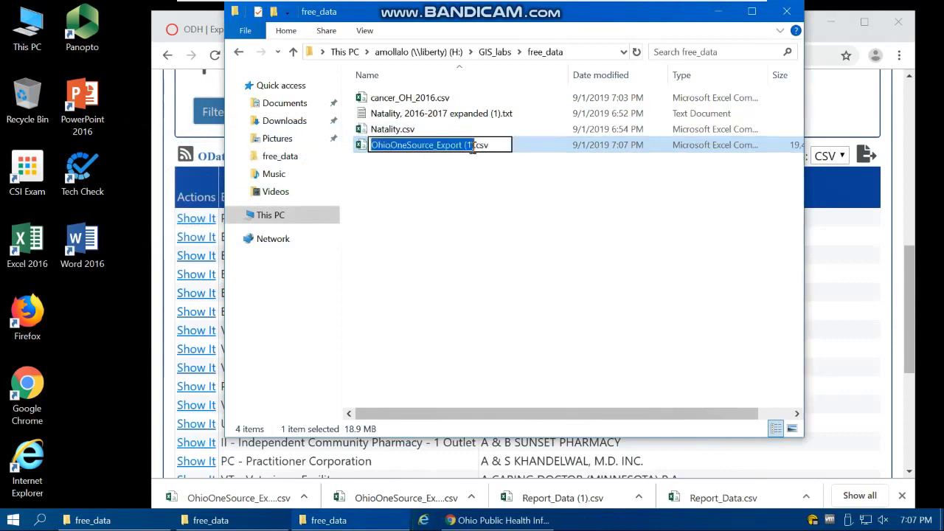
pyautogui.click(464, 145)
pyautogui.moveTo(474, 145); pyautogui.dragTo(435, 145)
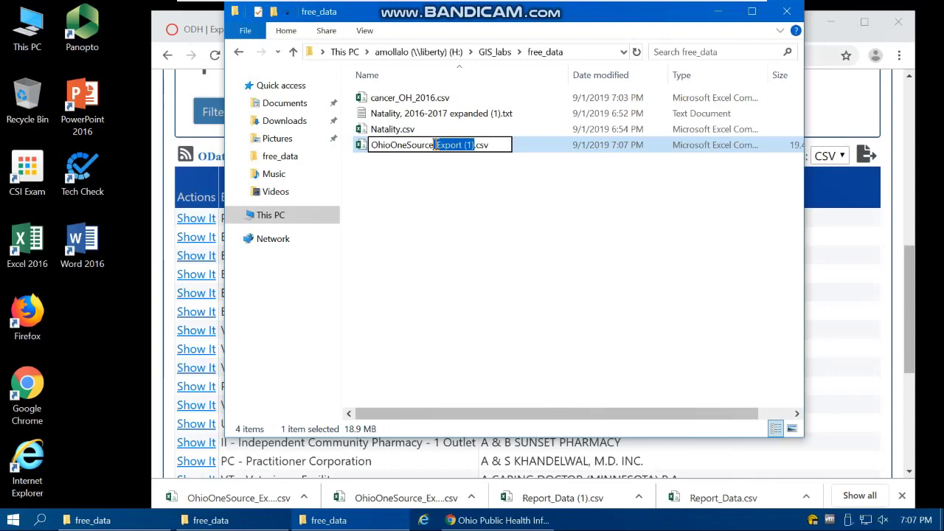
pyautogui.press('BackSpace')
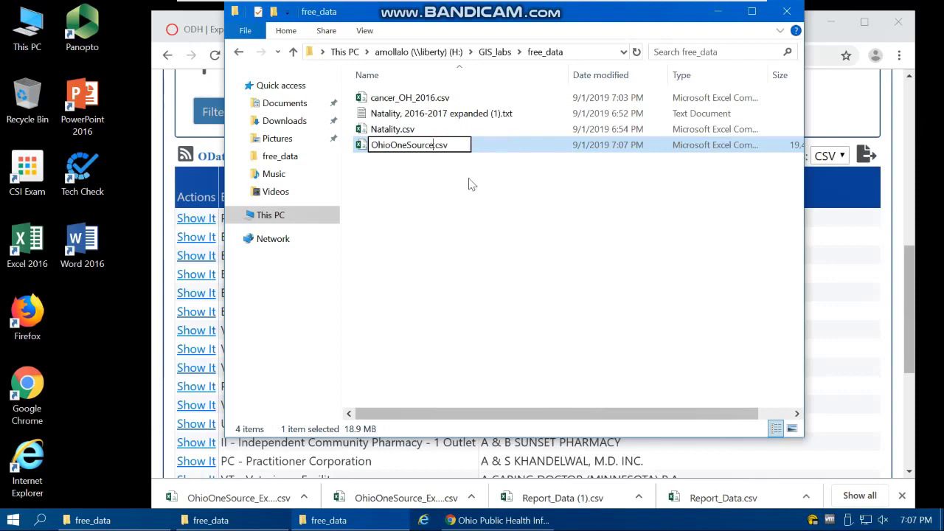
pyautogui.press('Return')
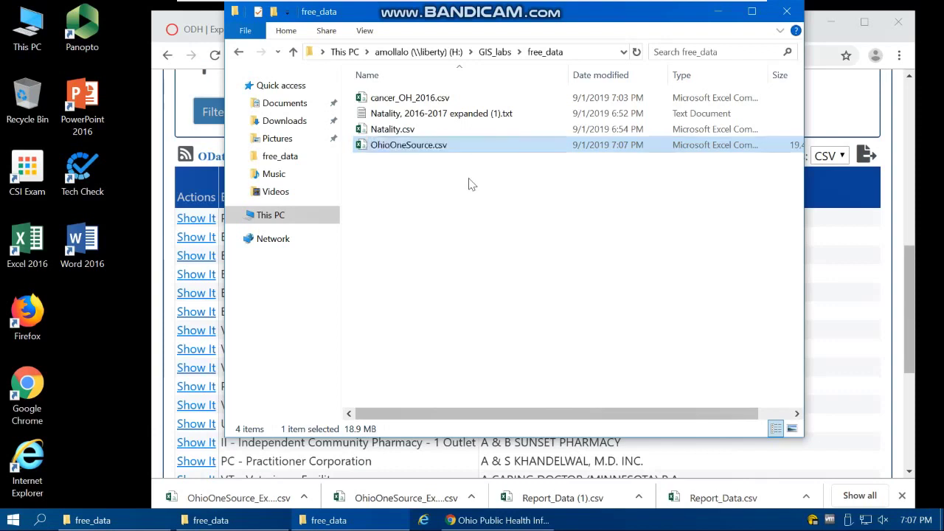
# Open OhioOneSource.csv from the free_data folder in Excel and fit the Business Type column to its contents
pyautogui.doubleClick(403, 149)
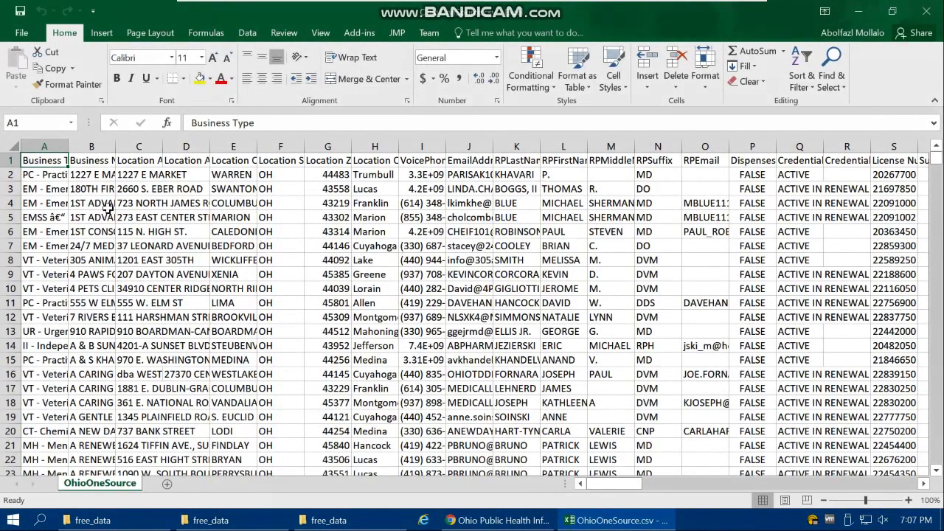
pyautogui.doubleClick(69, 146)
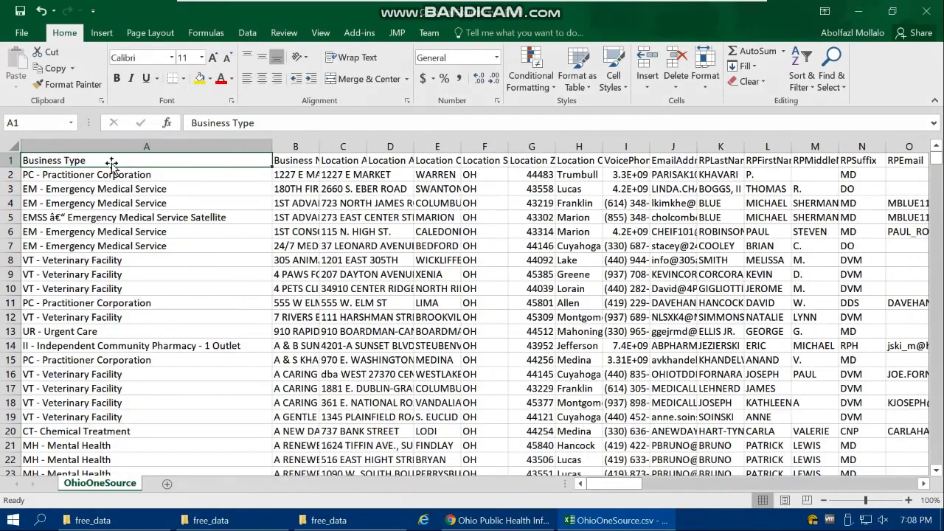
# Turn on filtering for the Business Type column
pyautogui.click(86, 146)
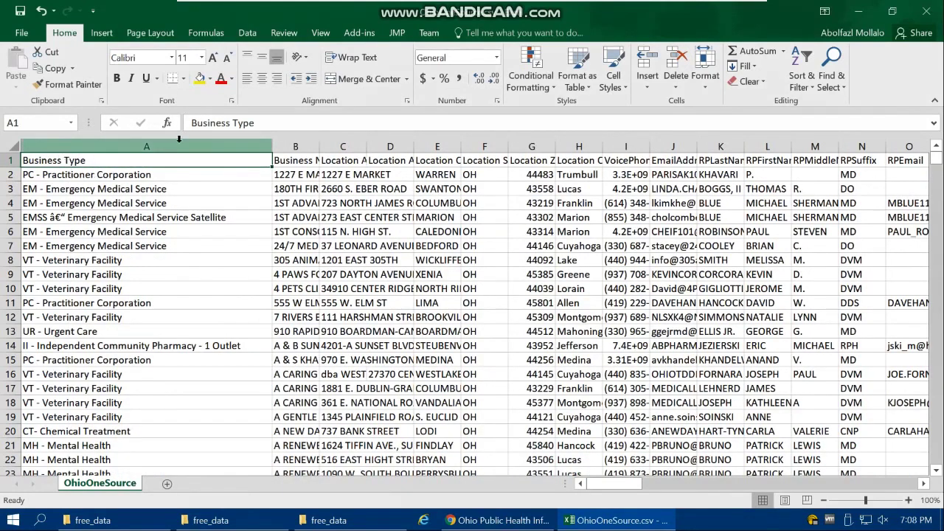
pyautogui.click(248, 34)
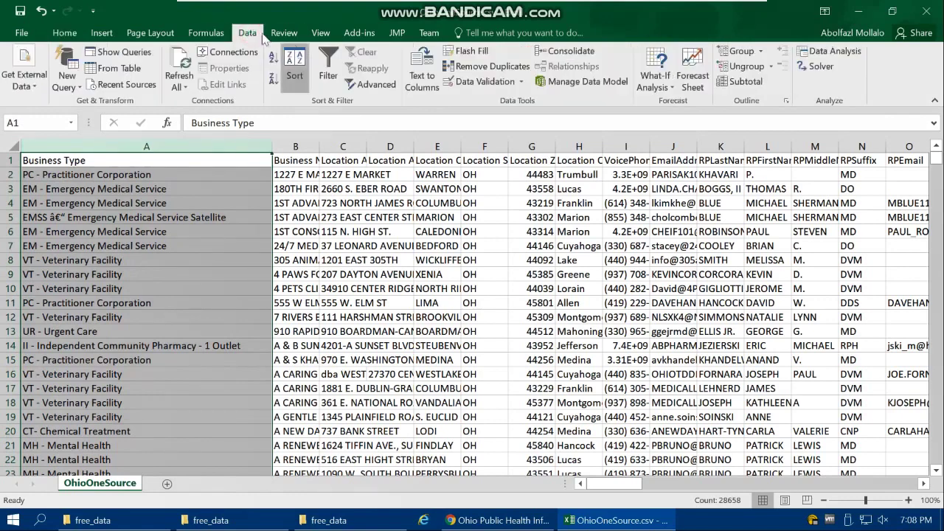
pyautogui.click(334, 78)
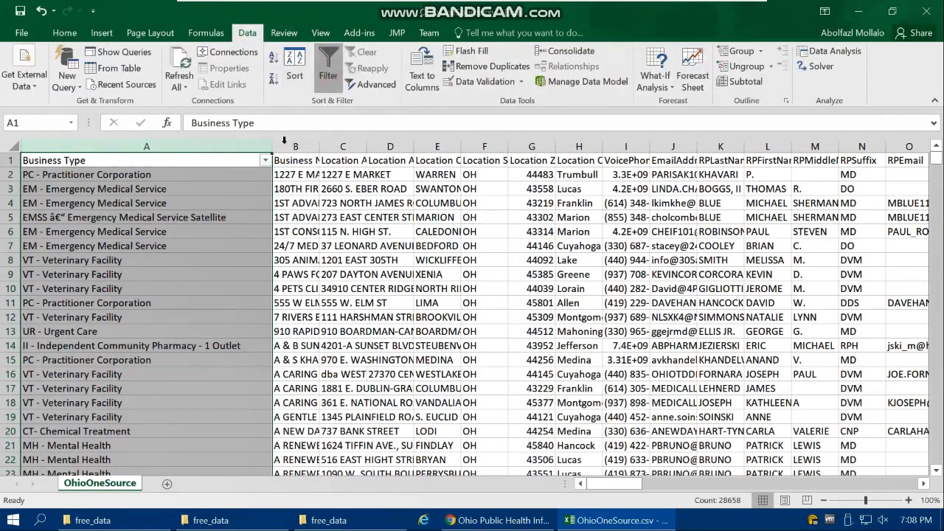
# Filter the Business Type column to show only 01 HOSPITAL CHILDRENS records
pyautogui.click(265, 160)
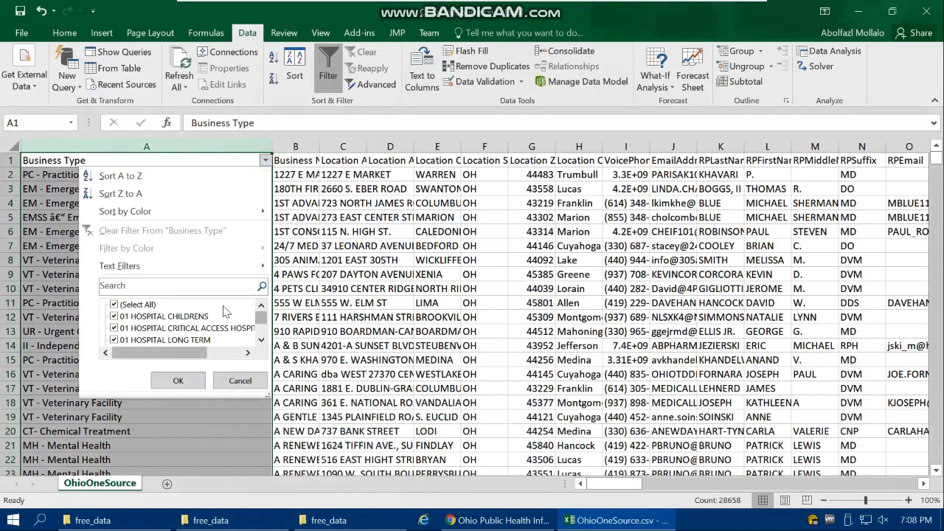
pyautogui.click(114, 304)
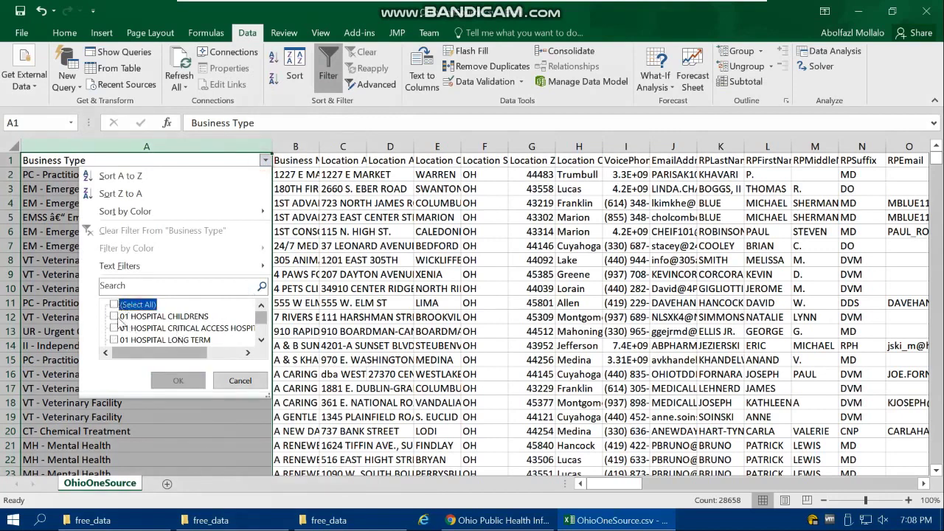
pyautogui.click(113, 316)
pyautogui.click(177, 380)
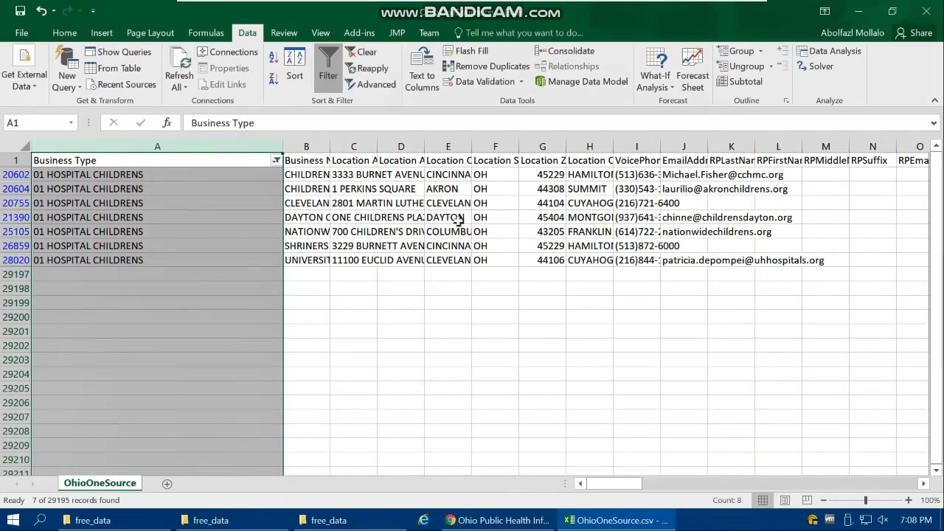
# Fit the Business Name, location latitude and location longitude columns to their contents
pyautogui.doubleClick(330, 147)
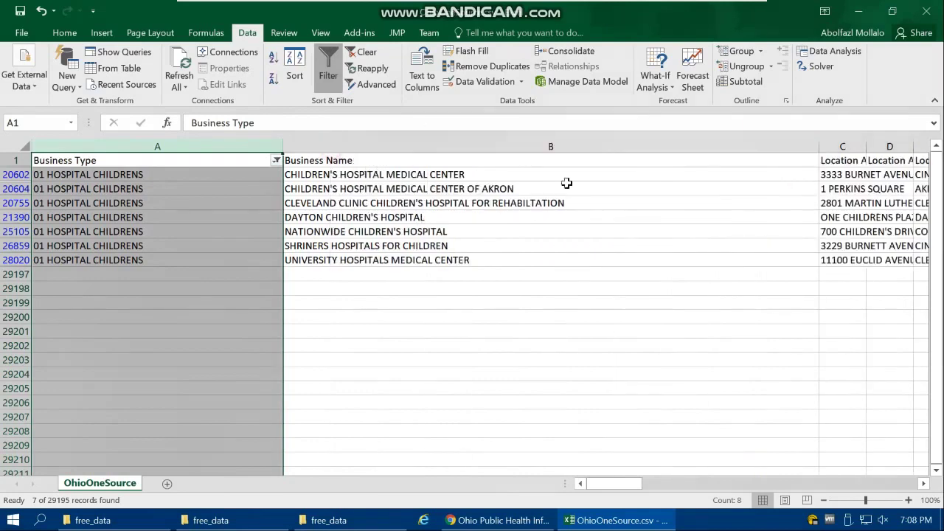
pyautogui.moveTo(603, 484); pyautogui.dragTo(633, 485)
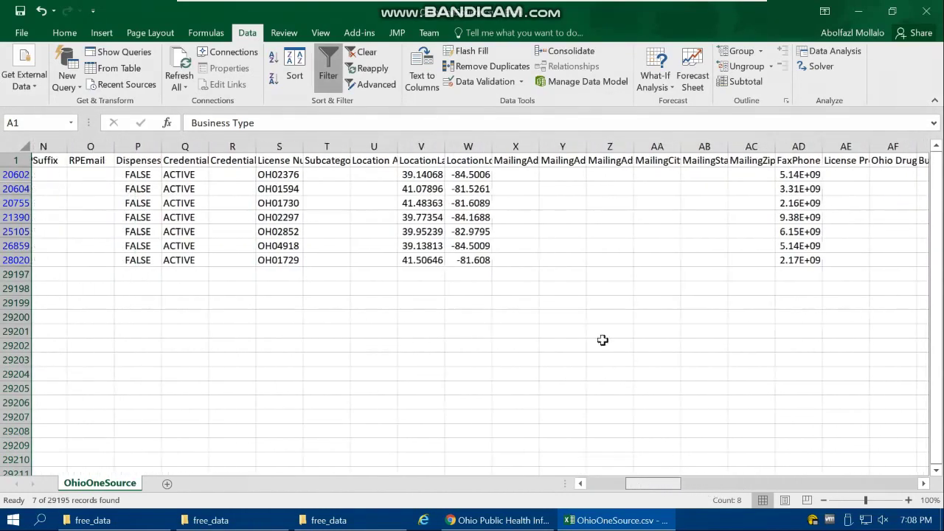
pyautogui.doubleClick(459, 144)
pyautogui.doubleClick(511, 143)
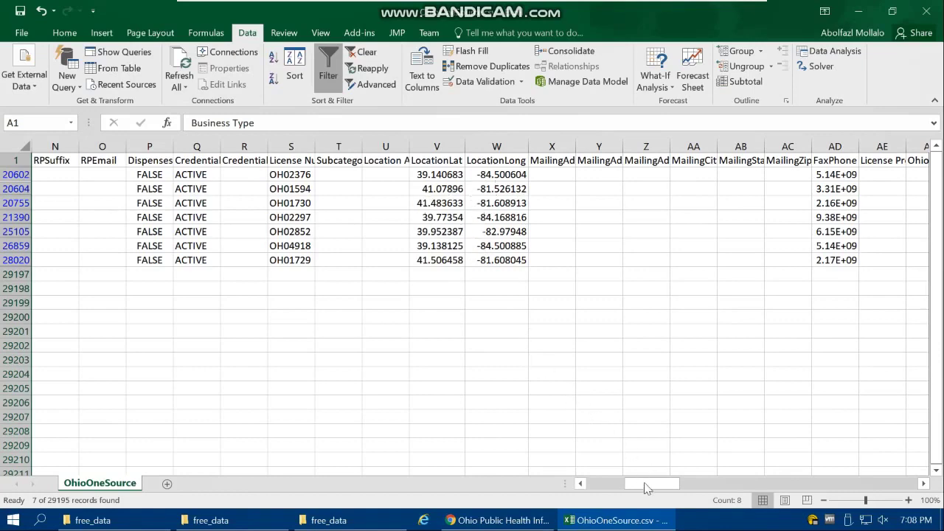
pyautogui.moveTo(643, 487); pyautogui.dragTo(617, 485)
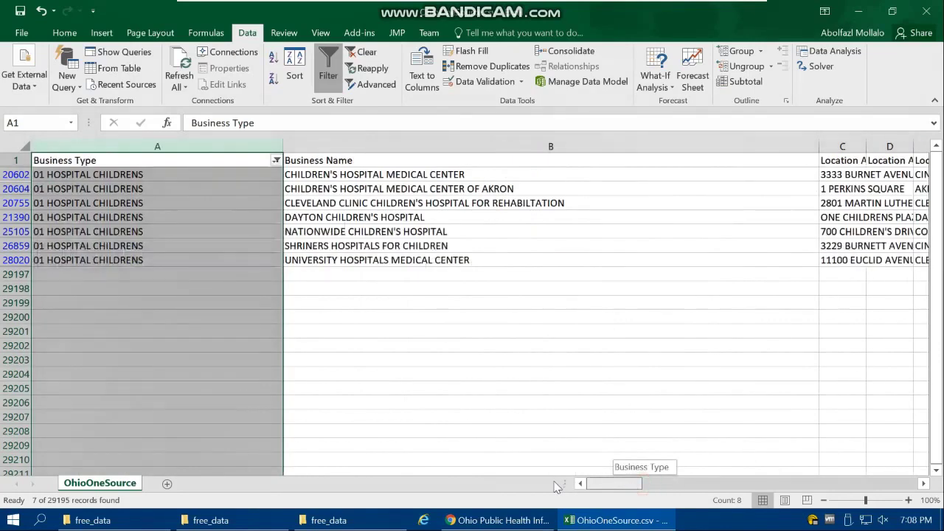
# Change the Business Type filter to show only EM - Emergency Medical Service records
pyautogui.click(276, 160)
pyautogui.click(126, 304)
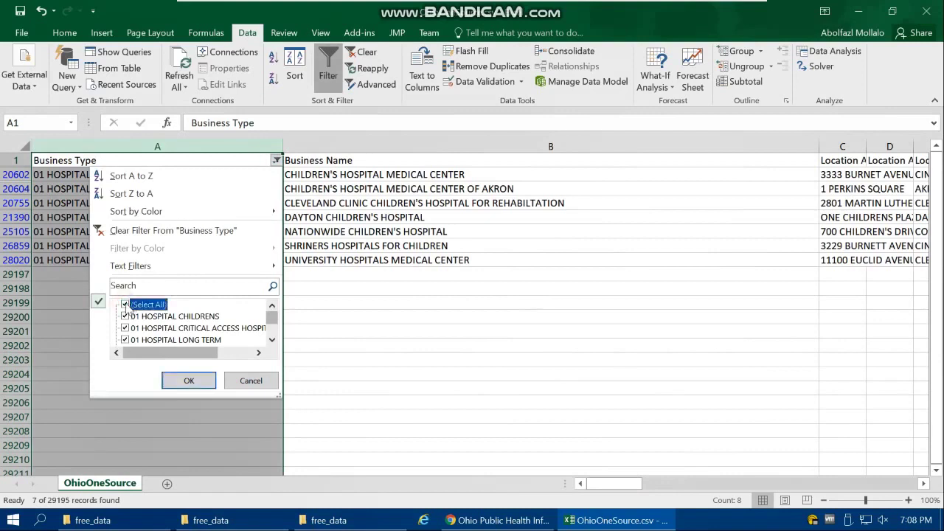
pyautogui.click(126, 304)
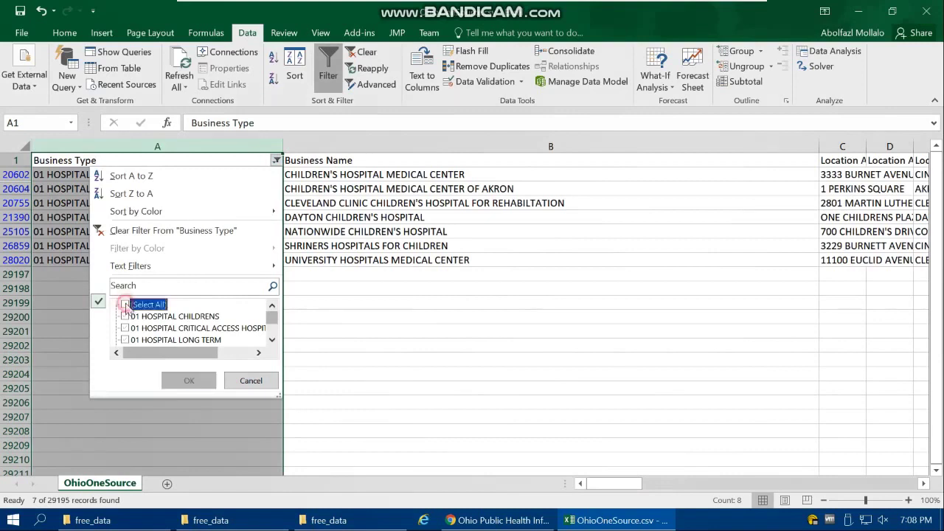
pyautogui.click(270, 340)
pyautogui.click(270, 340)
pyautogui.click(270, 340)
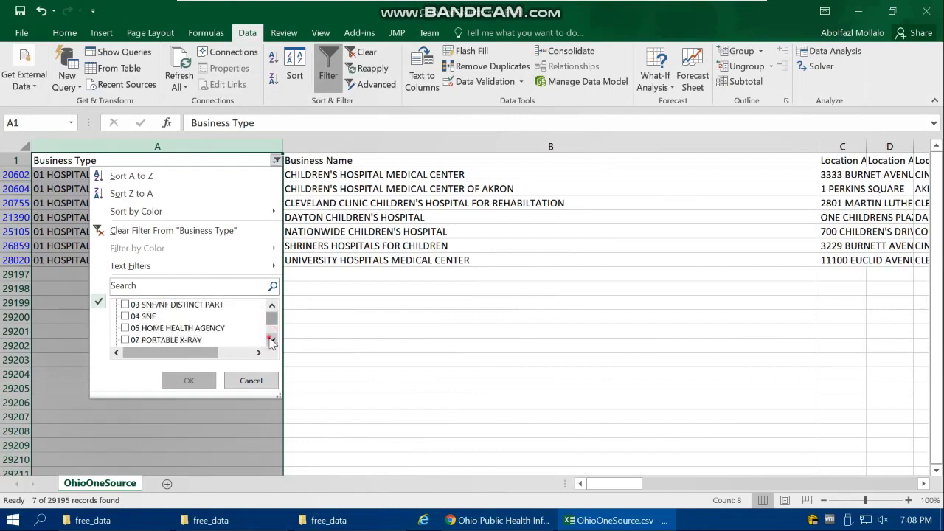
pyautogui.click(271, 340)
pyautogui.click(270, 340)
pyautogui.click(271, 340)
pyautogui.click(271, 340)
pyautogui.click(271, 340)
pyautogui.click(271, 340)
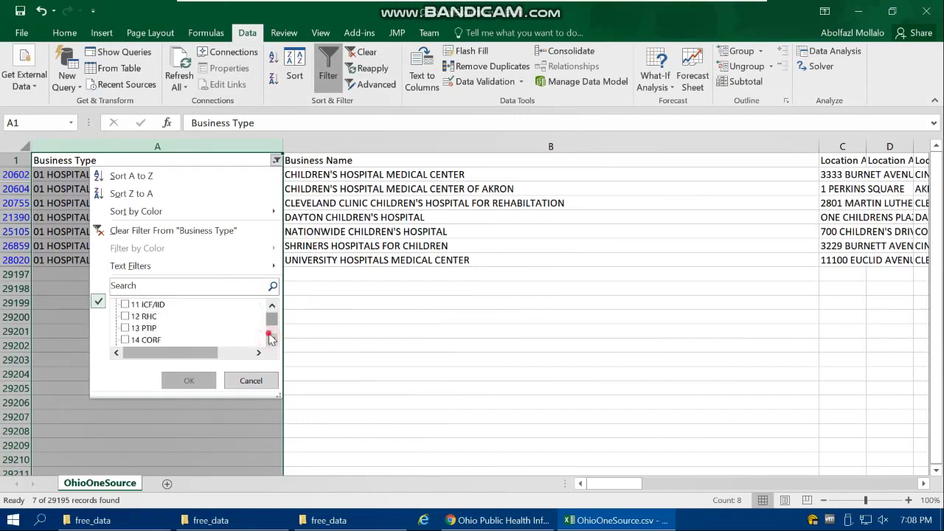
pyautogui.click(271, 339)
pyautogui.click(271, 340)
pyautogui.click(271, 340)
pyautogui.click(271, 340)
pyautogui.click(271, 340)
pyautogui.click(271, 340)
pyautogui.click(271, 305)
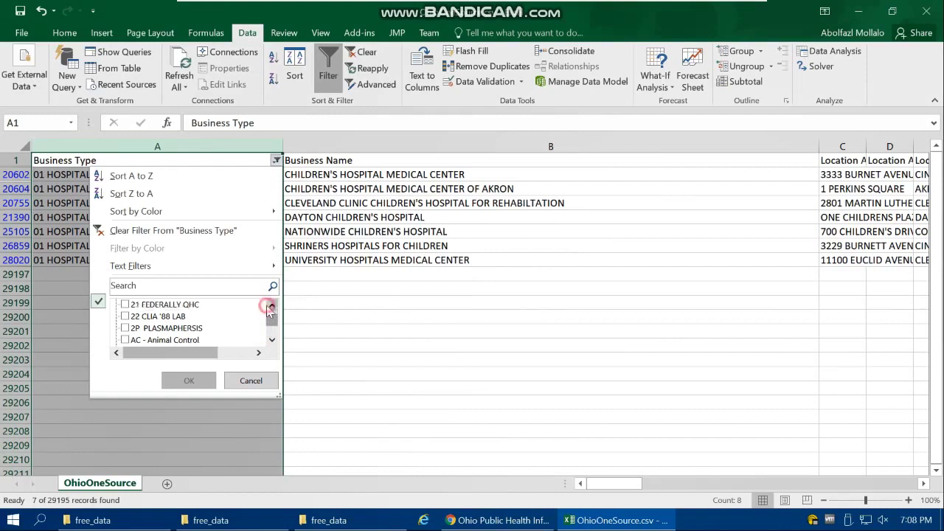
pyautogui.click(271, 304)
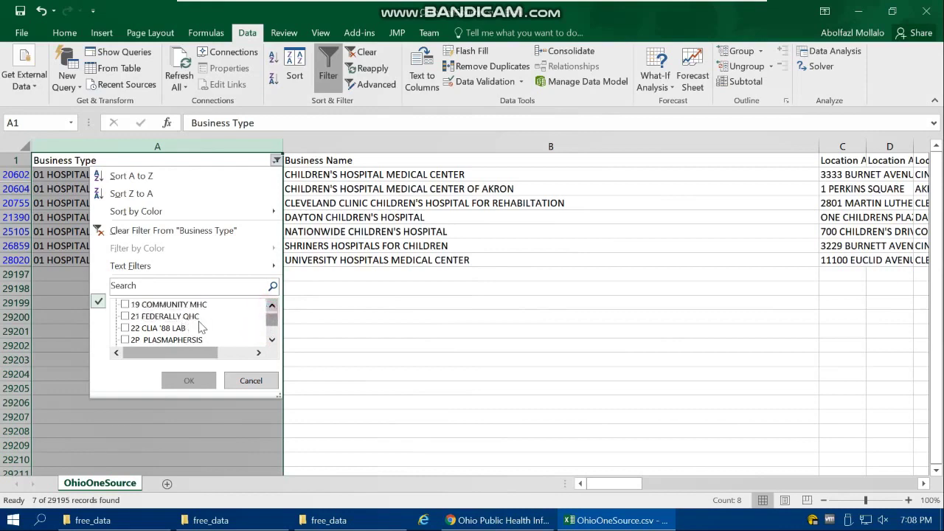
pyautogui.click(270, 340)
pyautogui.click(271, 340)
pyautogui.click(271, 340)
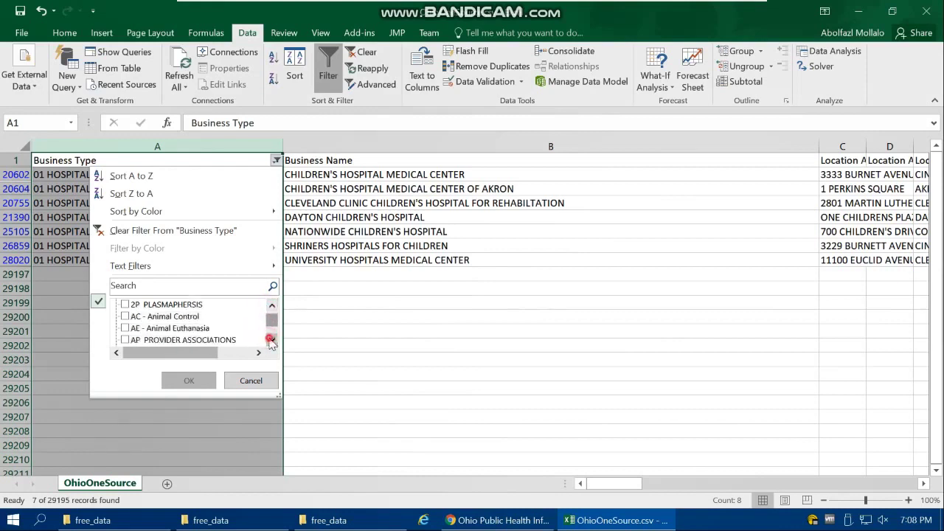
pyautogui.click(271, 339)
pyautogui.click(271, 340)
pyautogui.click(270, 340)
pyautogui.click(270, 340)
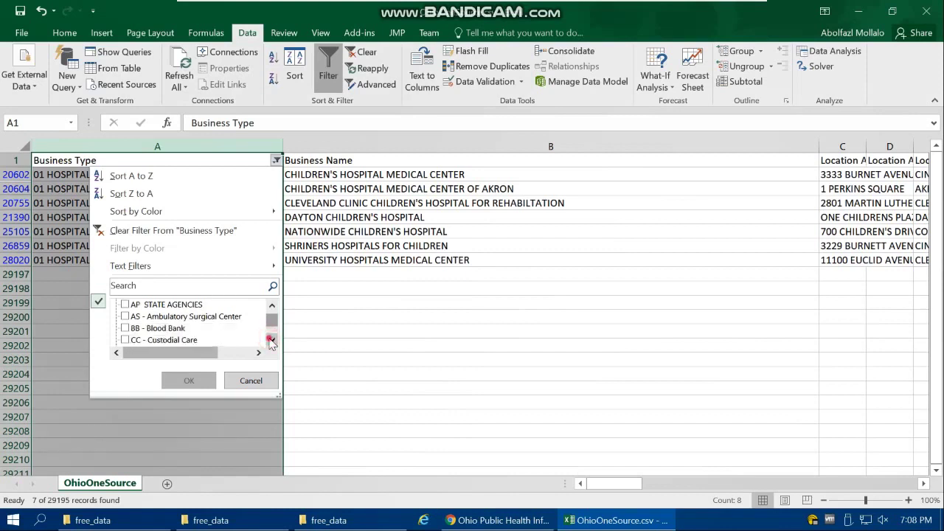
pyautogui.click(271, 340)
pyautogui.click(271, 340)
pyautogui.click(270, 340)
pyautogui.click(271, 340)
pyautogui.click(271, 340)
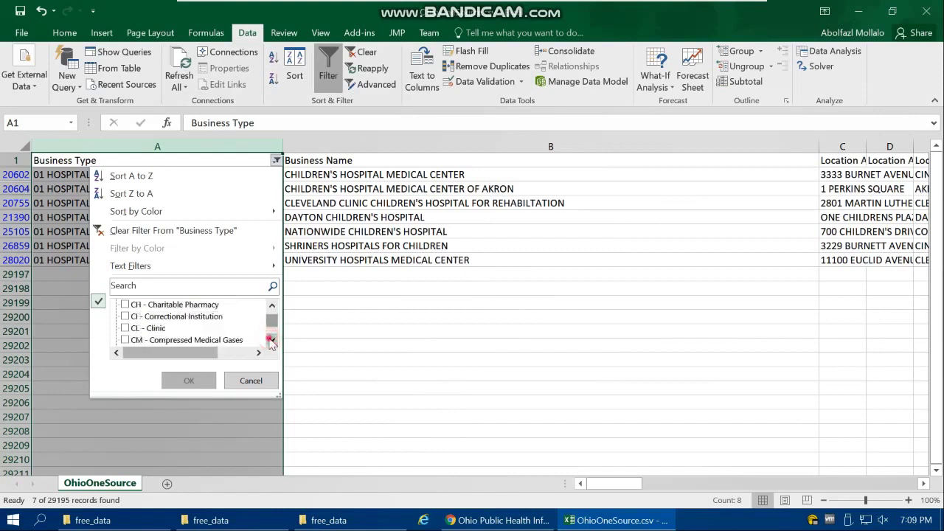
pyautogui.click(270, 340)
pyautogui.click(270, 340)
pyautogui.click(271, 340)
pyautogui.click(270, 340)
pyautogui.click(270, 340)
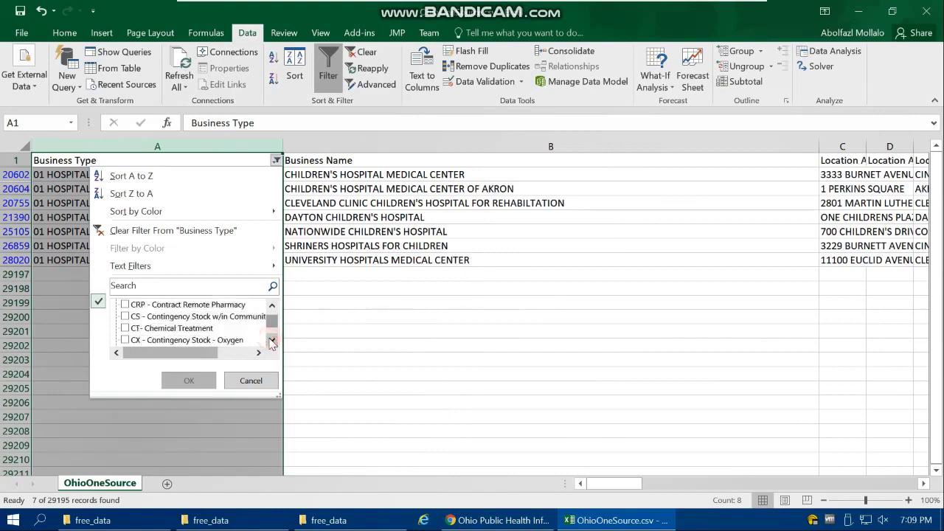
pyautogui.click(271, 340)
pyautogui.click(271, 340)
pyautogui.click(271, 340)
pyautogui.click(270, 340)
pyautogui.click(270, 339)
pyautogui.click(270, 340)
pyautogui.click(271, 340)
pyautogui.click(271, 340)
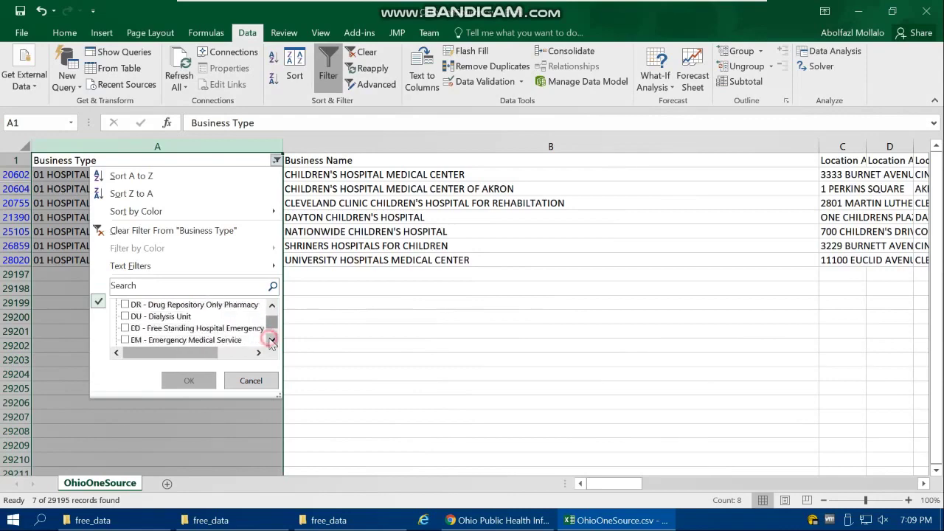
pyautogui.click(271, 340)
pyautogui.click(230, 329)
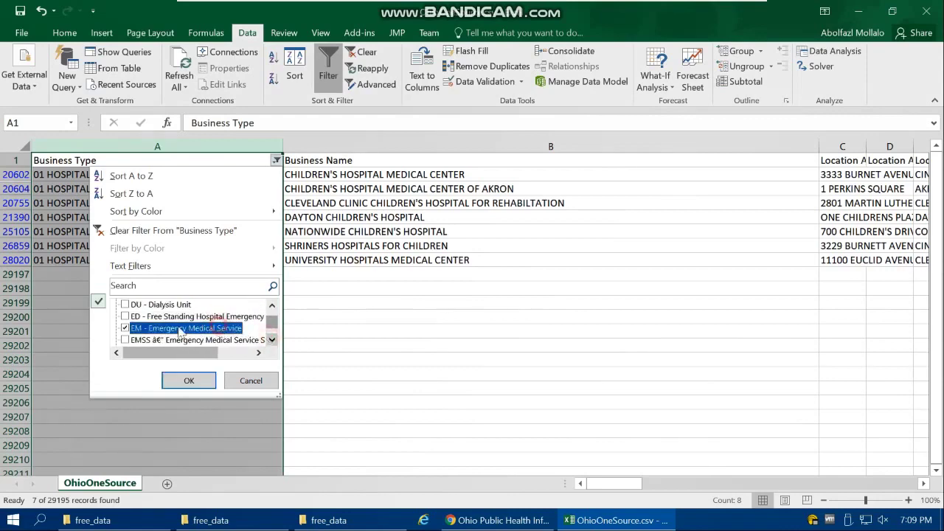
pyautogui.click(189, 381)
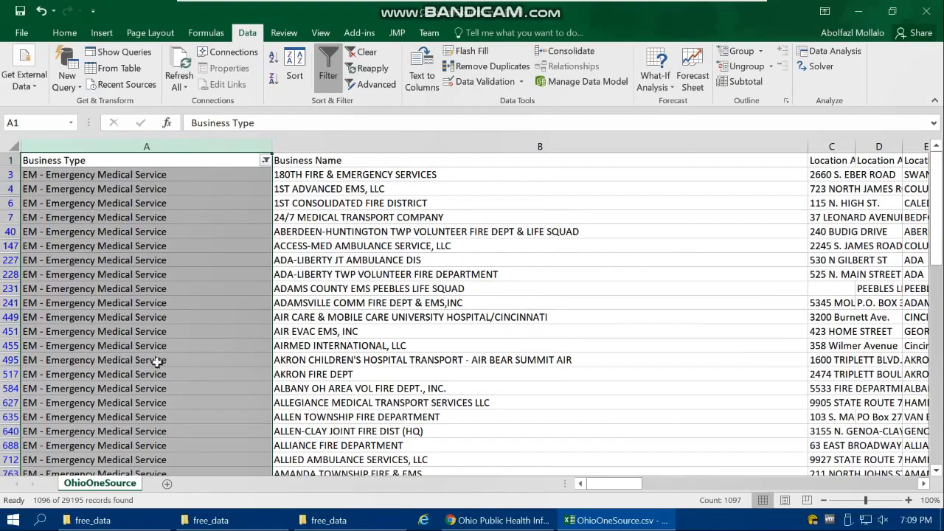
# Look through the filtered emergency medical service records and their business names
pyautogui.scroll(-2, 224, 371)
pyautogui.scroll(-5, 224, 371)
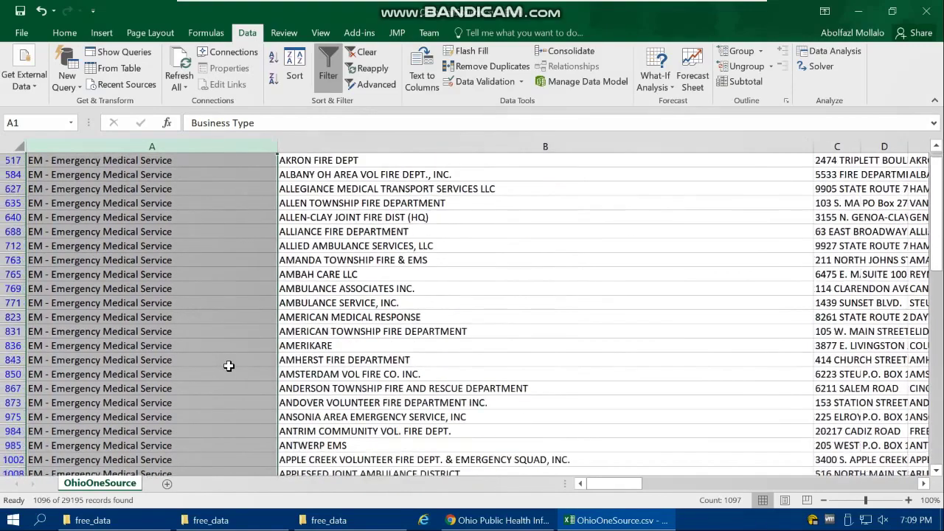
pyautogui.scroll(2, 573, 336)
pyautogui.scroll(5, 573, 336)
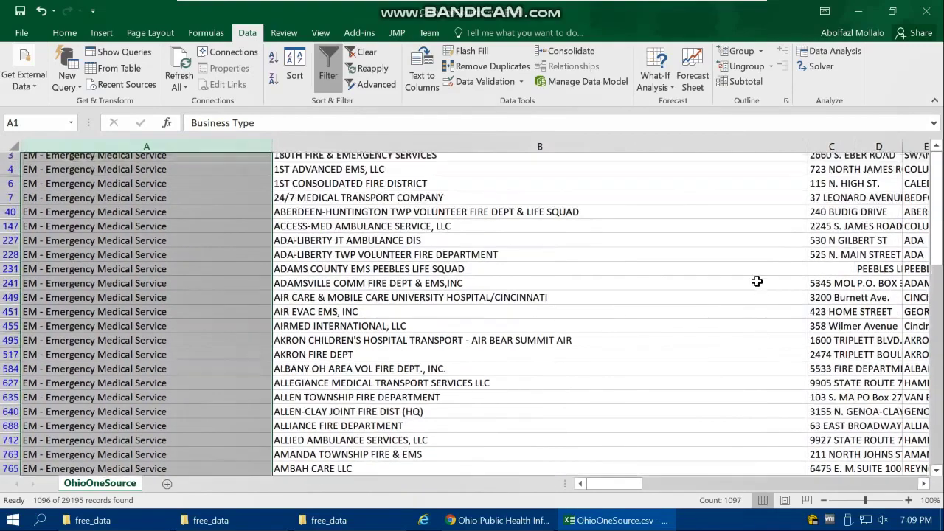
pyautogui.moveTo(626, 483)
pyautogui.mouseDown()
pyautogui.moveTo(652, 499)
pyautogui.moveTo(626, 486)
pyautogui.mouseUp()
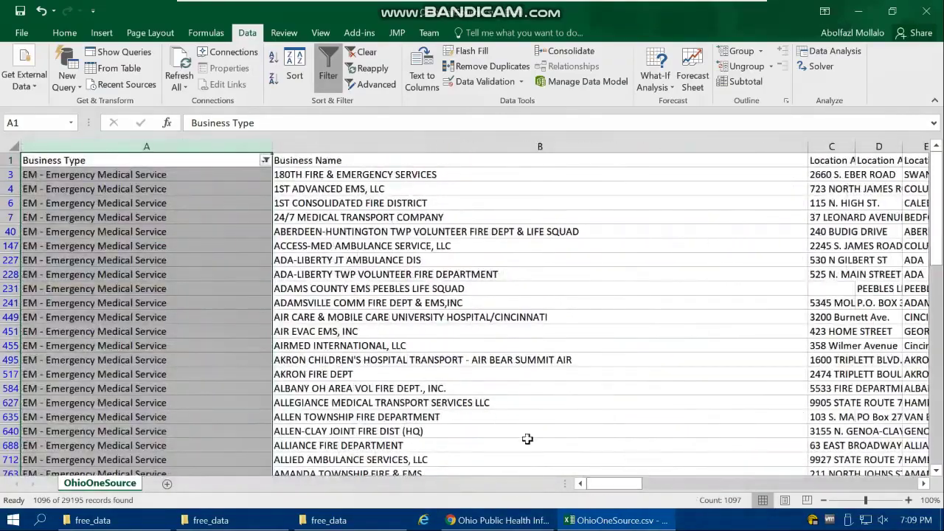
pyautogui.scroll(-5, 499, 400)
pyautogui.scroll(-5, 465, 401)
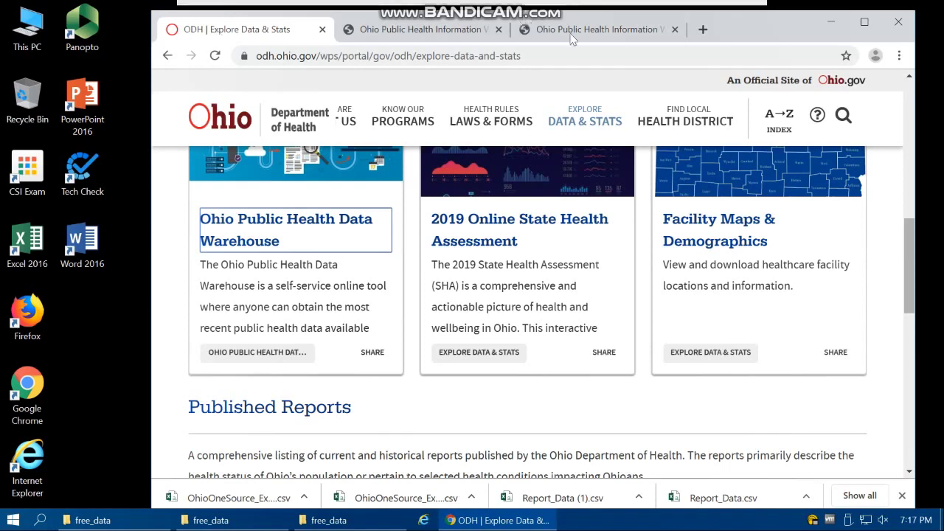
# In a new Chrome tab, search Google for brfss and open the CDC's BRFSS home page at its topic links
pyautogui.click(703, 29)
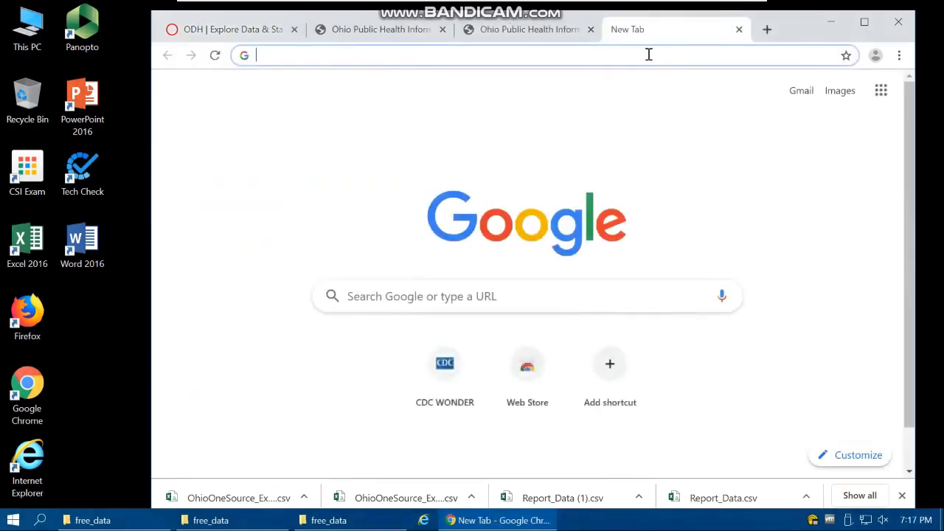
pyautogui.write('brfss')
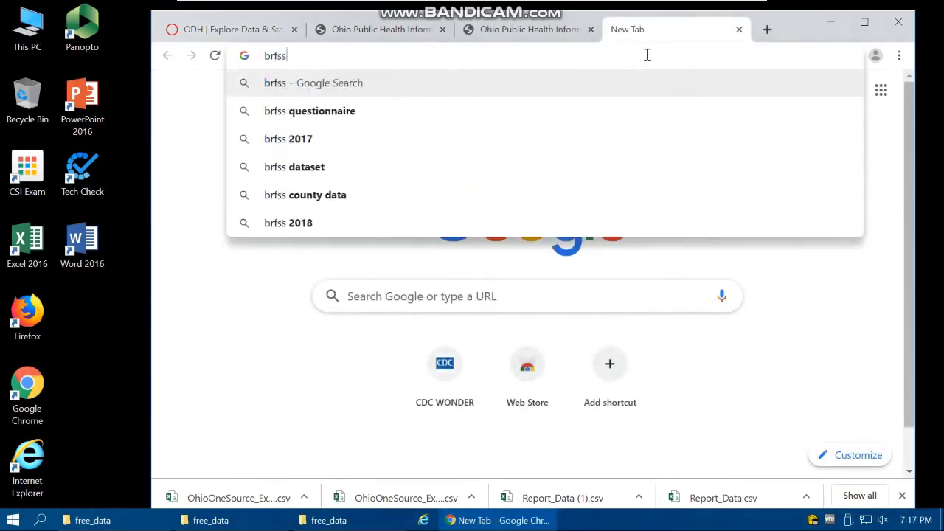
pyautogui.press('Return')
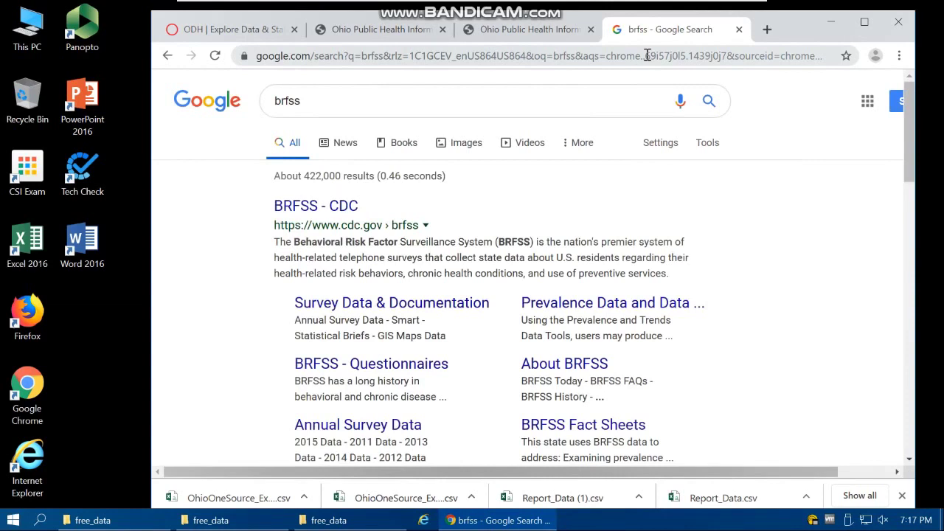
pyautogui.click(330, 212)
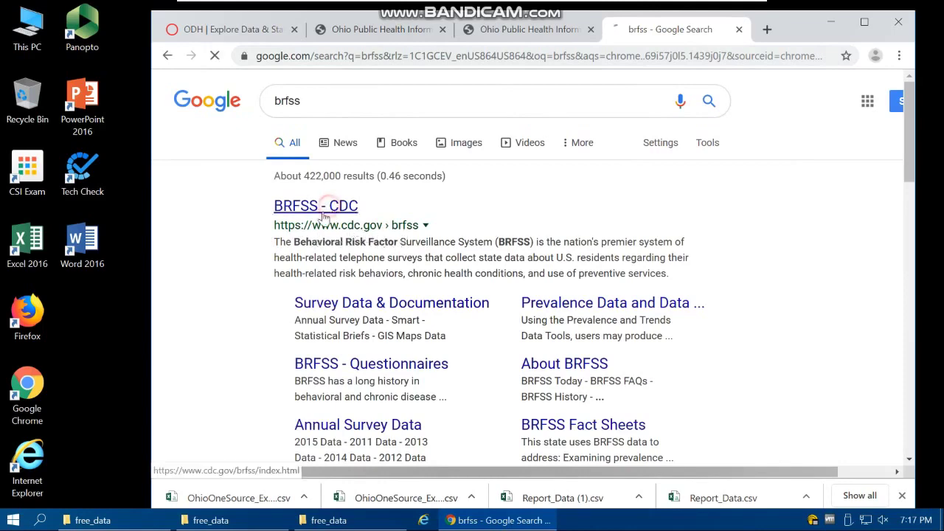
pyautogui.scroll(-2, 626, 243)
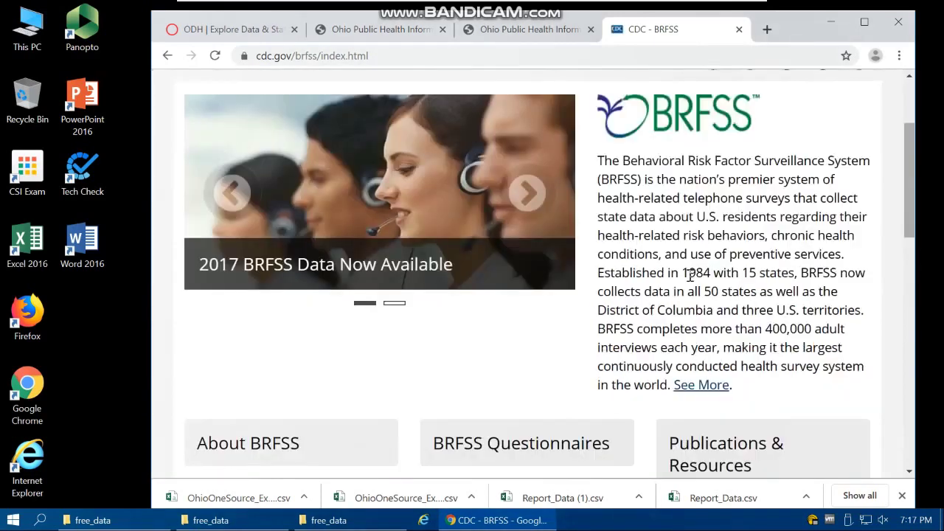
pyautogui.scroll(-2, 435, 354)
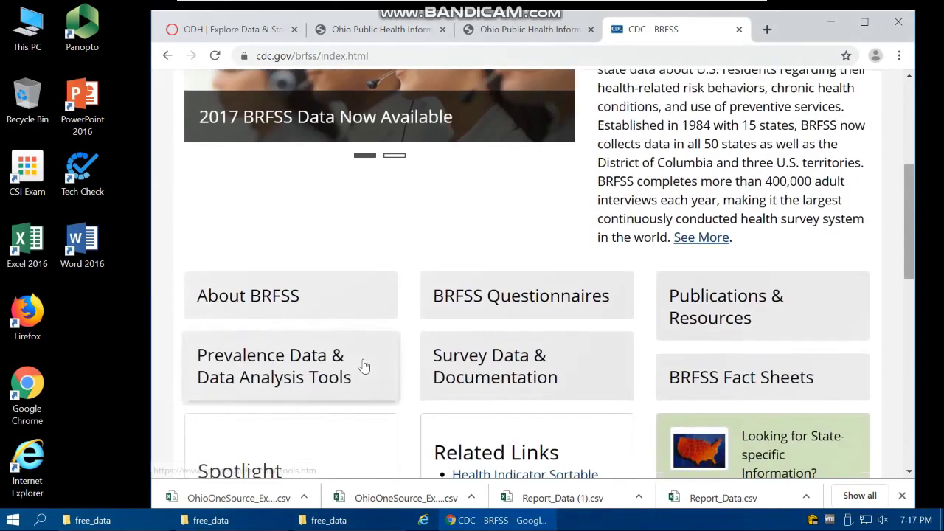
# Open the Prevalence Data & Data Analysis Tools page and follow its SMART: City and County Data entry to the data portal
pyautogui.click(300, 379)
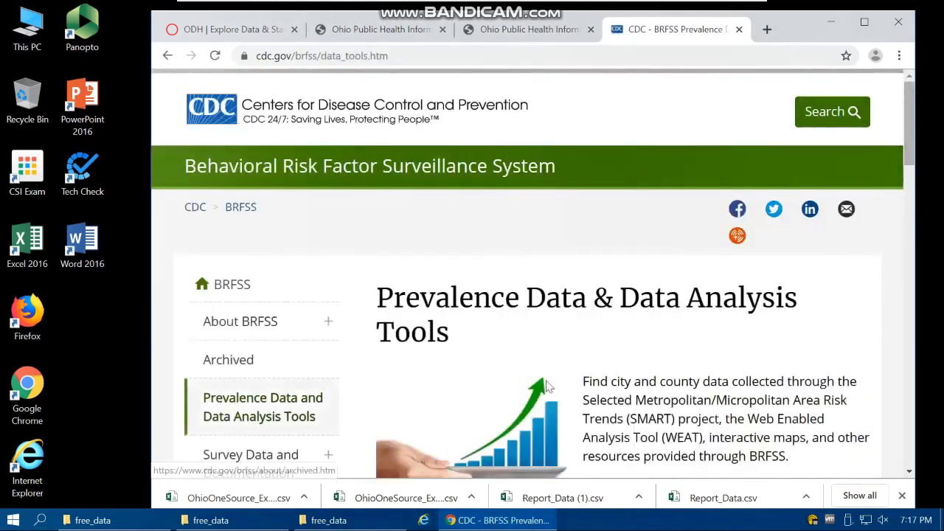
pyautogui.scroll(-4, 639, 389)
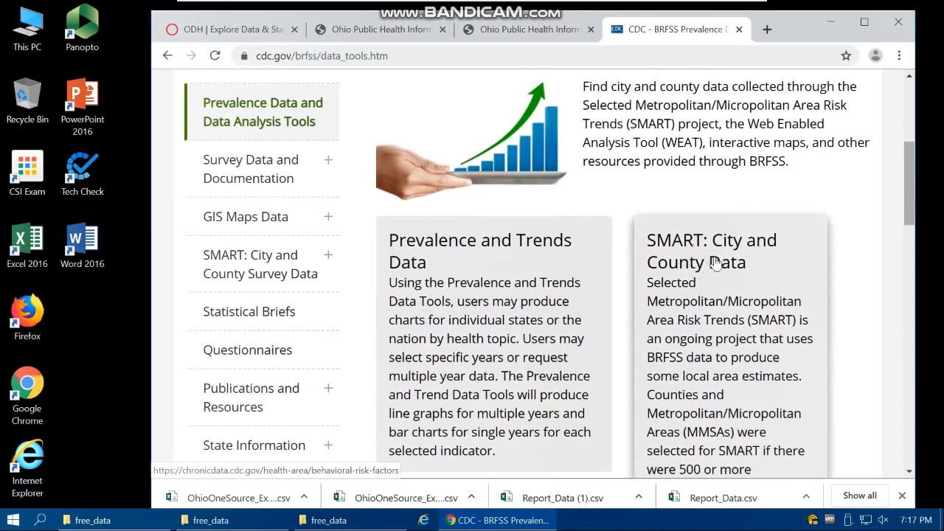
pyautogui.click(694, 264)
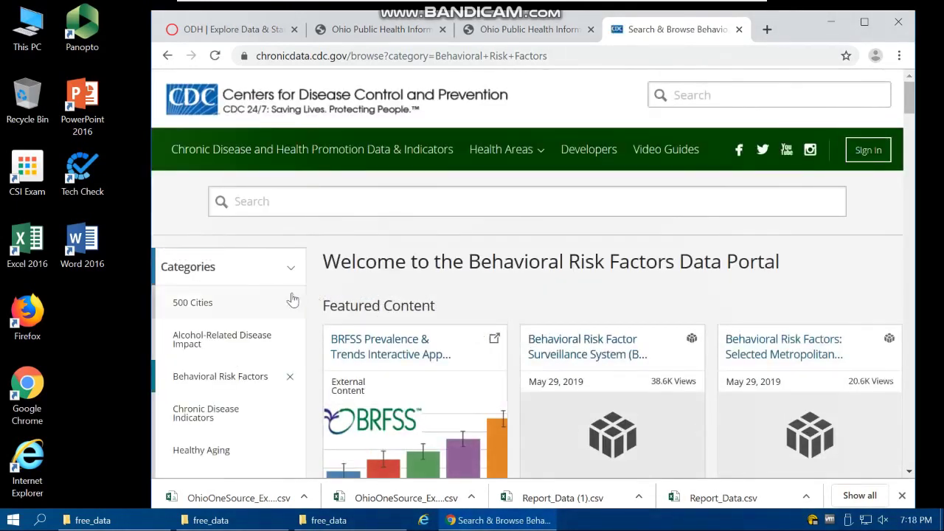
# Look through the portal's data categories and open the 500 Cities category
pyautogui.scroll(-1, 253, 320)
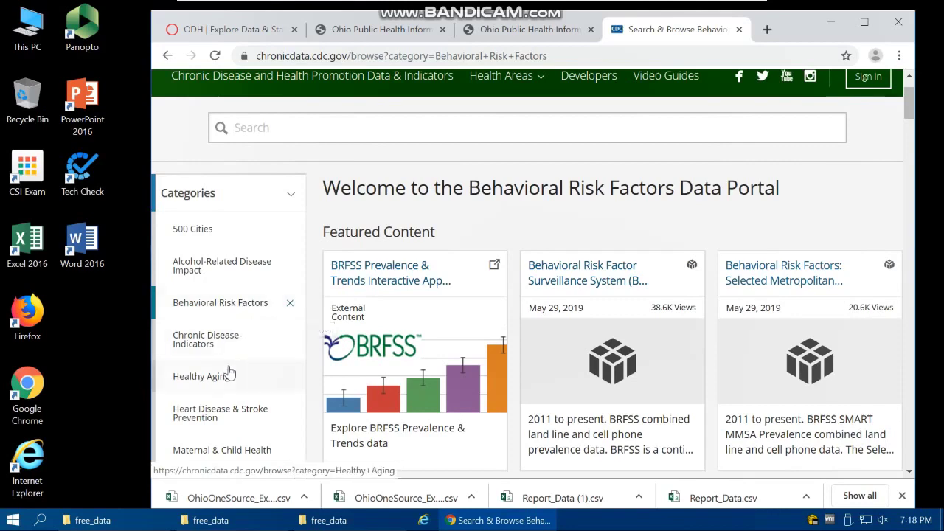
pyautogui.scroll(-2, 225, 415)
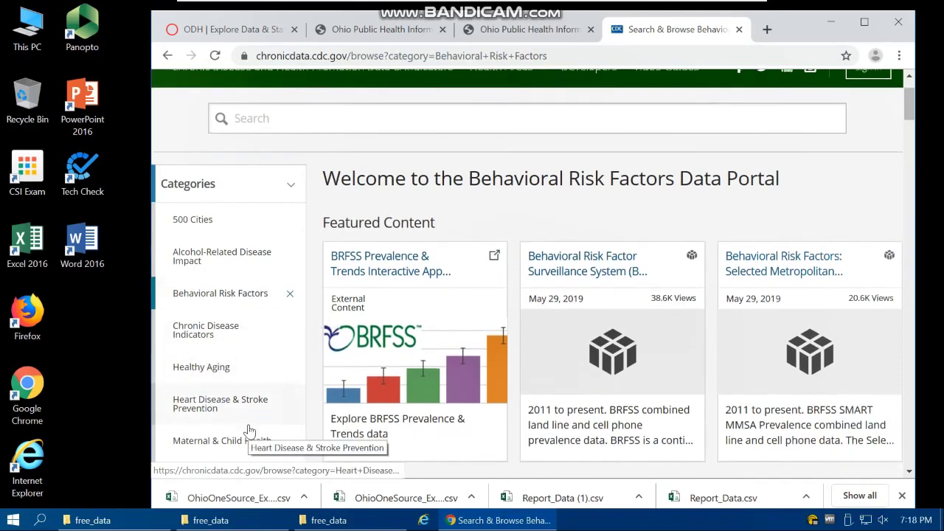
pyautogui.scroll(-1, 222, 385)
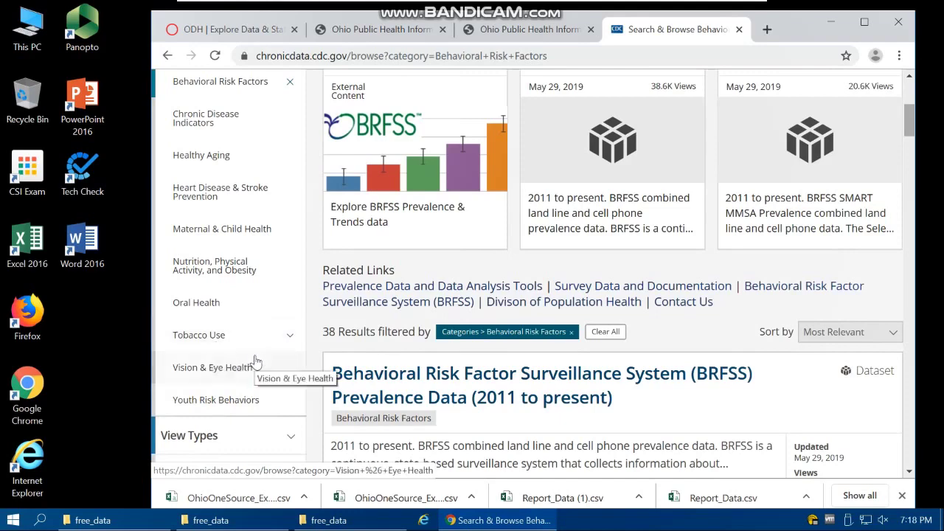
pyautogui.scroll(3, 246, 358)
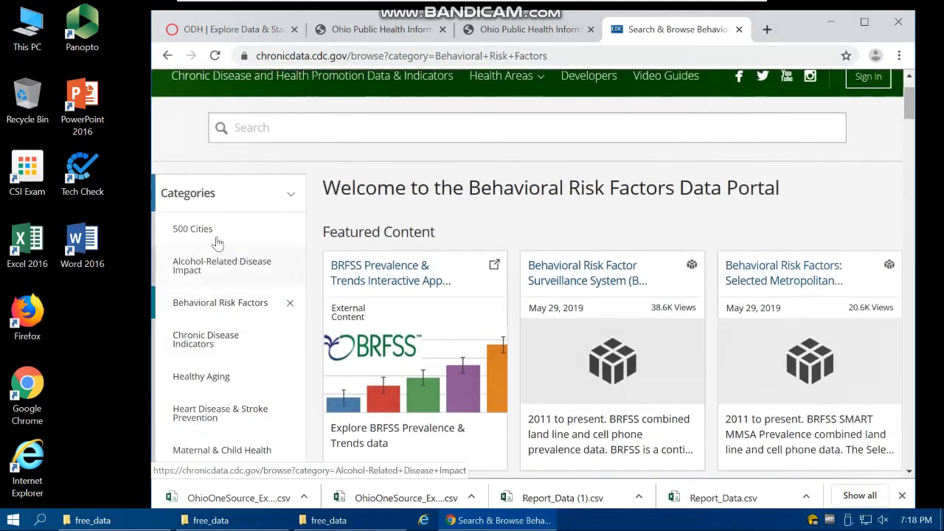
pyautogui.click(213, 231)
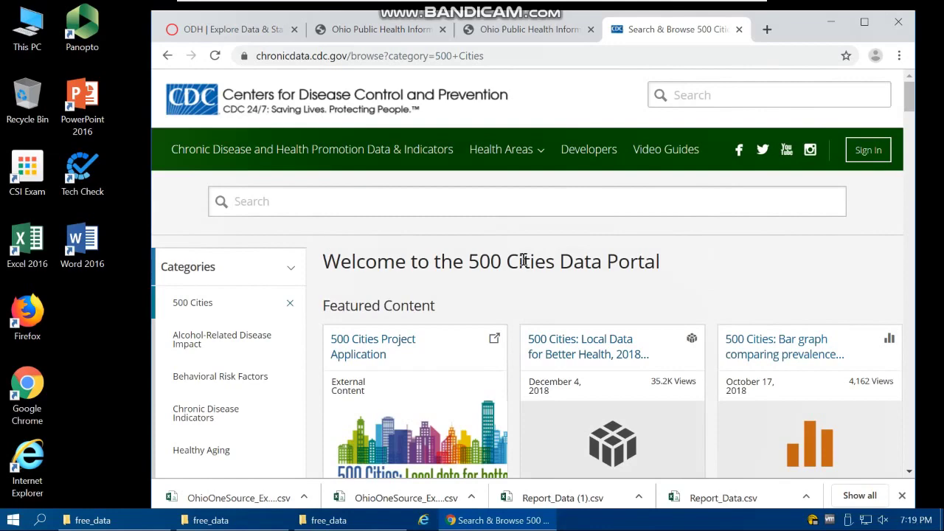
# Open the 500 Cities: Census Tract-level Data (GIS Friendly Format), 2018 release dataset in a new browser tab and switch to it
pyautogui.scroll(-5, 522, 259)
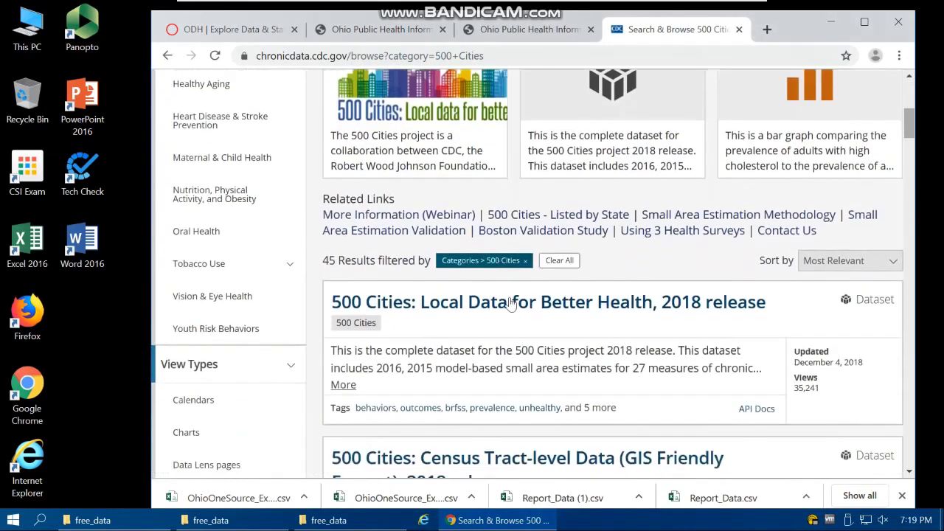
pyautogui.scroll(-2, 446, 333)
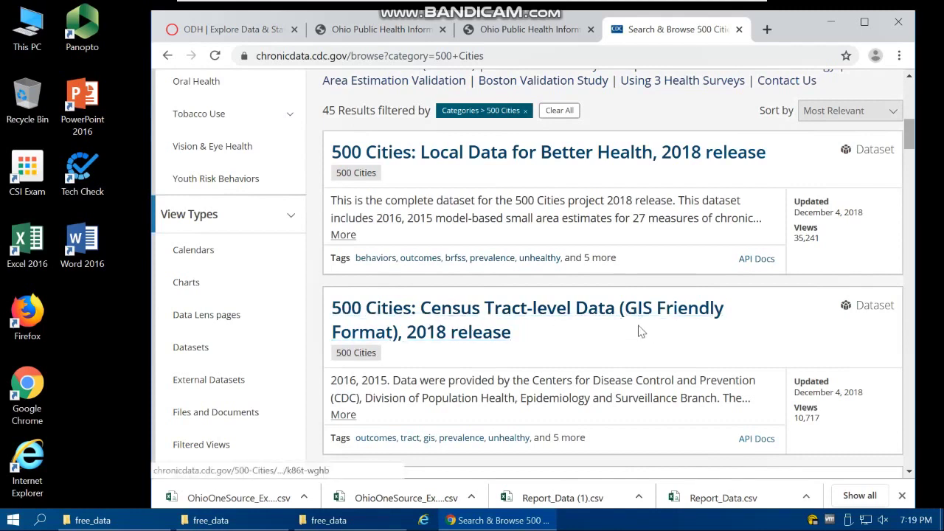
pyautogui.click(455, 340)
pyautogui.rightClick(454, 340)
pyautogui.click(487, 347)
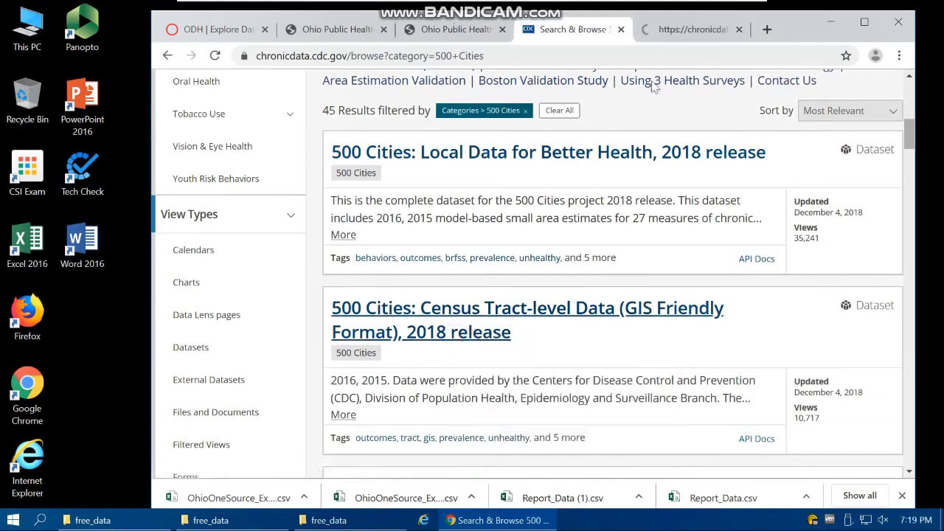
pyautogui.click(671, 36)
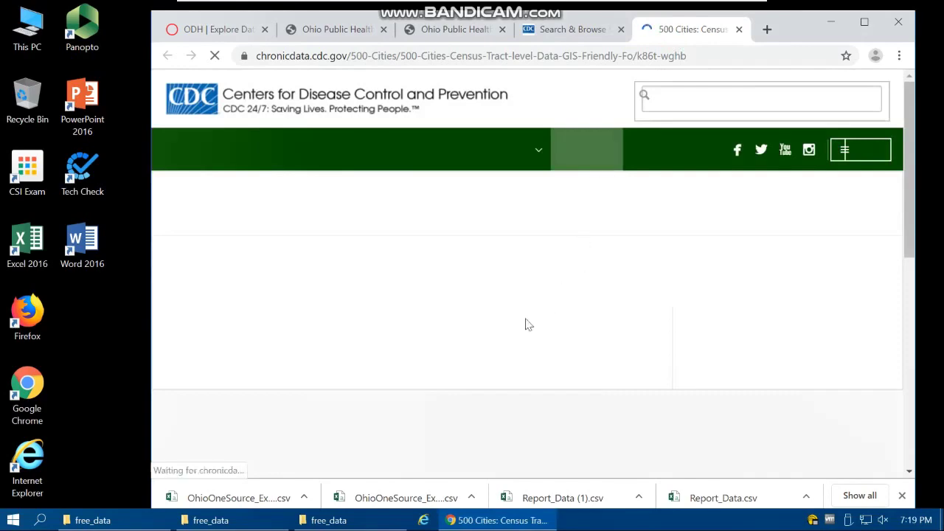
# Skim the dataset's details and export the 500 Cities census tract data as a CSV file
pyautogui.scroll(-1, 503, 330)
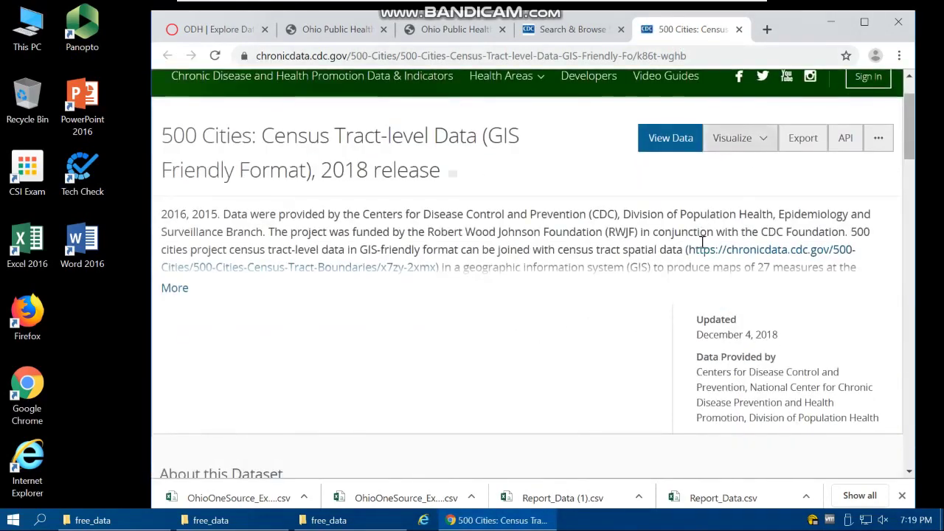
pyautogui.scroll(-3, 708, 236)
pyautogui.scroll(-1, 664, 278)
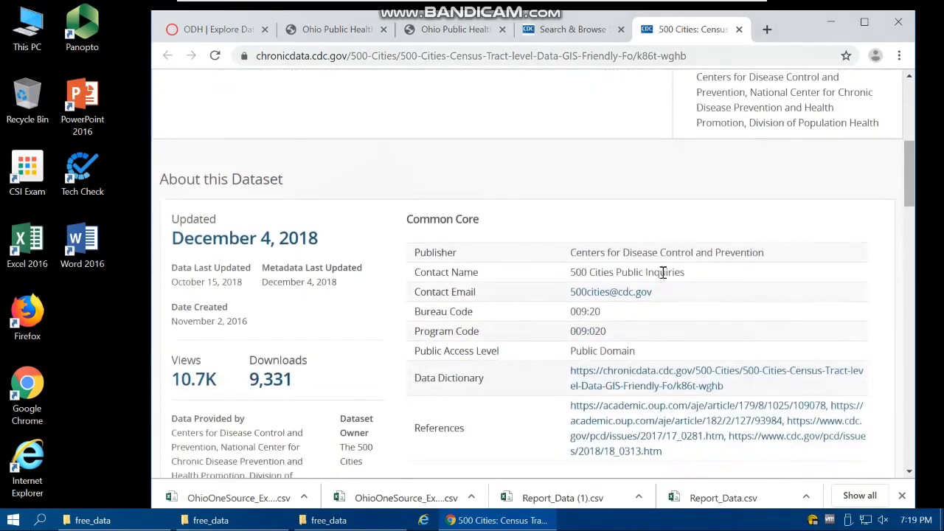
pyautogui.scroll(-2, 659, 273)
pyautogui.scroll(6, 659, 274)
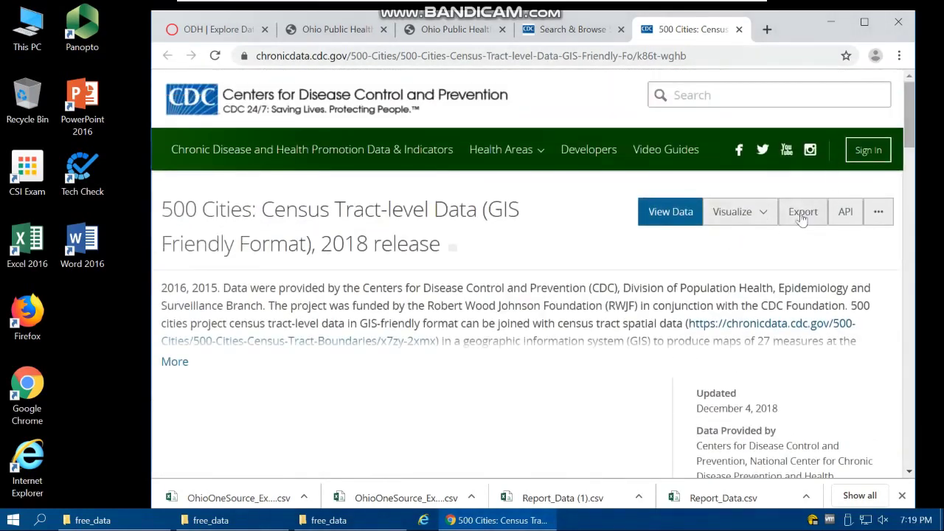
pyautogui.click(801, 214)
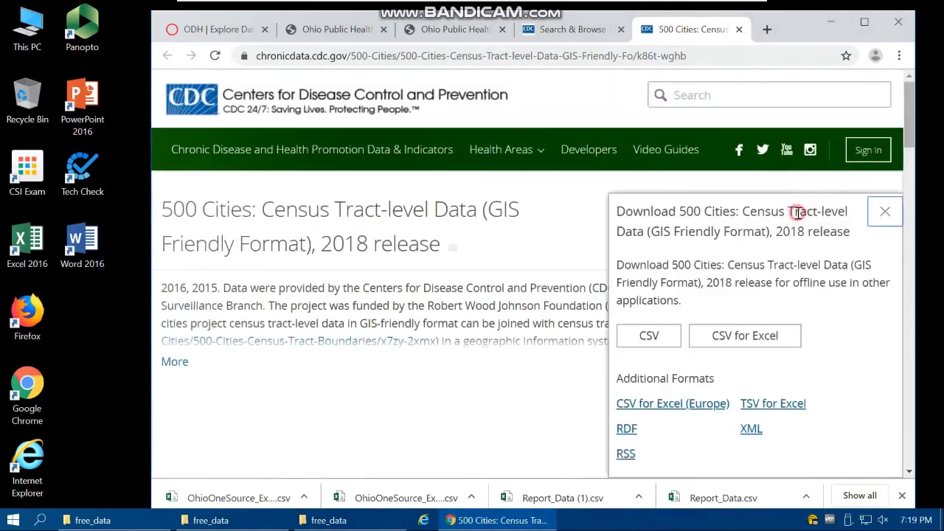
pyautogui.click(649, 337)
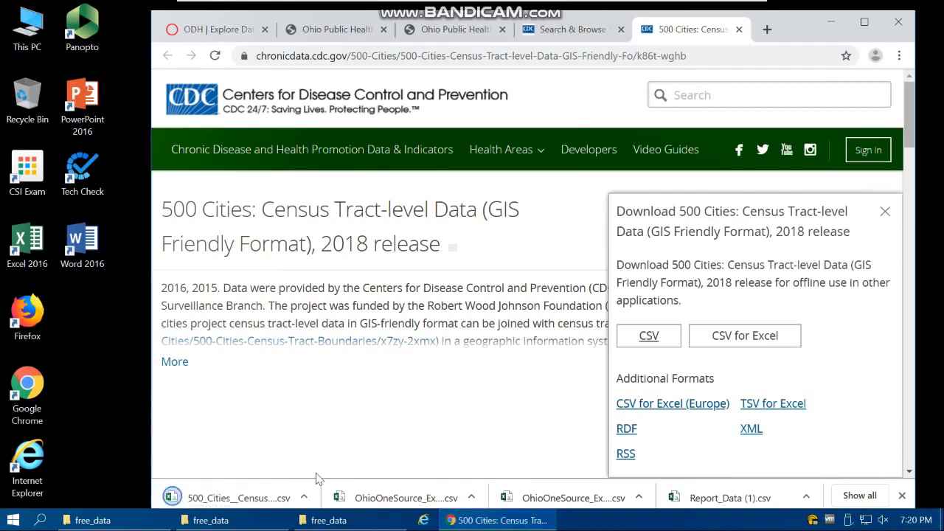
# Show the downloaded 500 Cities census tract CSV in its folder, open it in Excel and slightly widen column BG
pyautogui.click(304, 497)
pyautogui.click(337, 445)
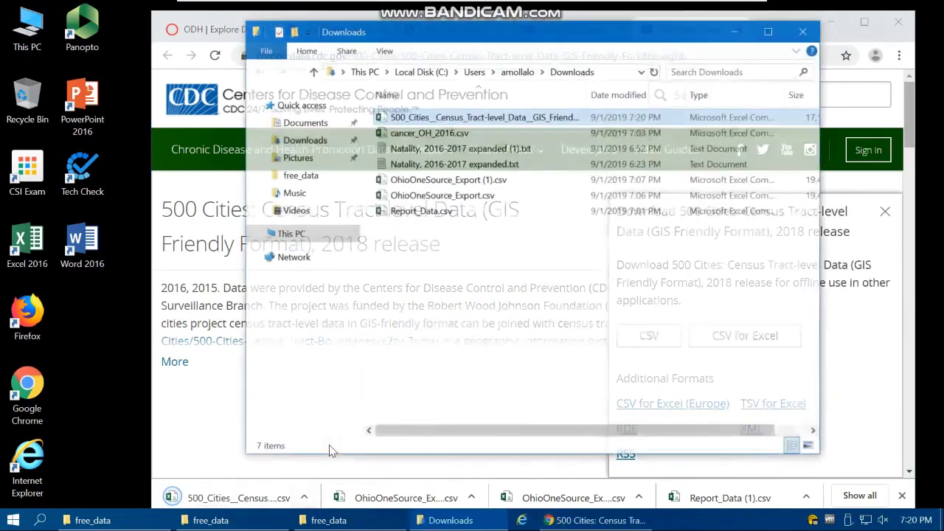
pyautogui.doubleClick(411, 118)
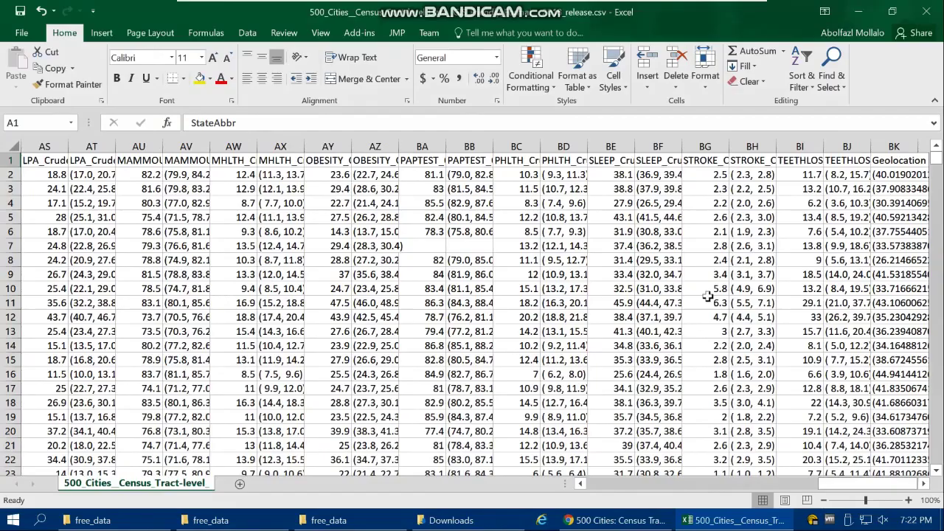
pyautogui.moveTo(729, 147); pyautogui.dragTo(730, 146)
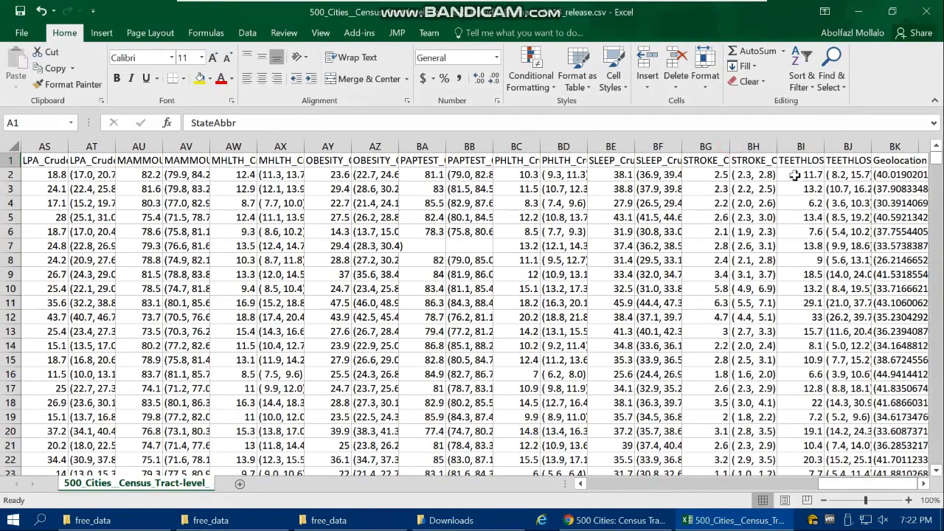
# Switch back to Chrome and read the dataset description, highlighting the high blood pressure and high cholesterol measures
pyautogui.click(612, 520)
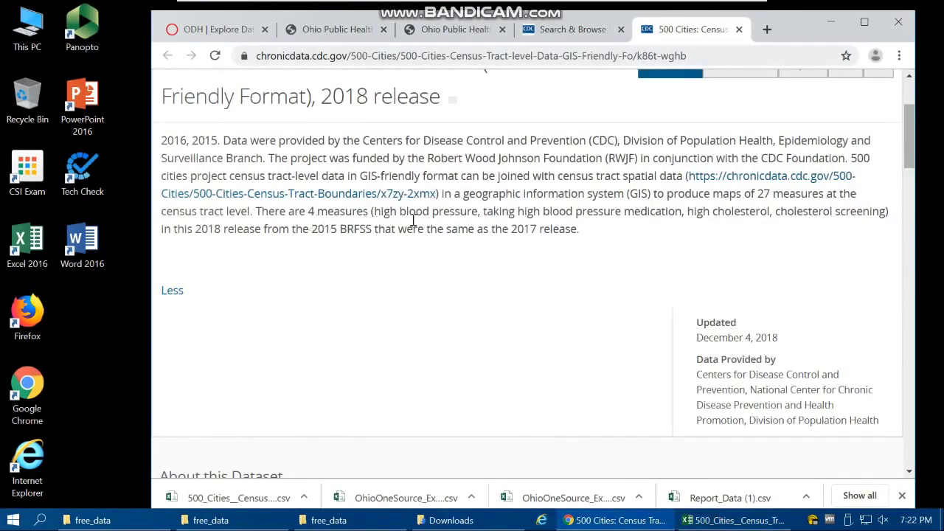
pyautogui.moveTo(401, 211); pyautogui.dragTo(483, 211)
pyautogui.click(486, 213)
pyautogui.moveTo(568, 212); pyautogui.dragTo(781, 213)
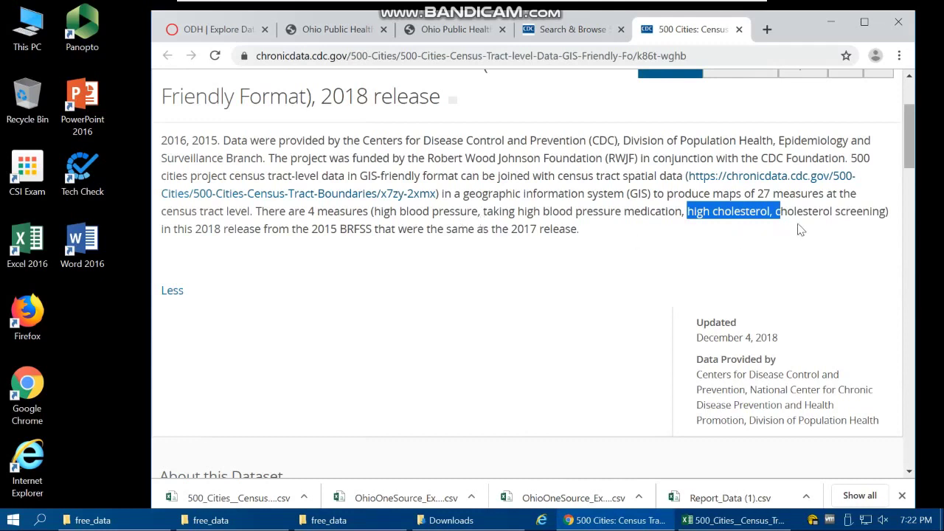
pyautogui.click(865, 217)
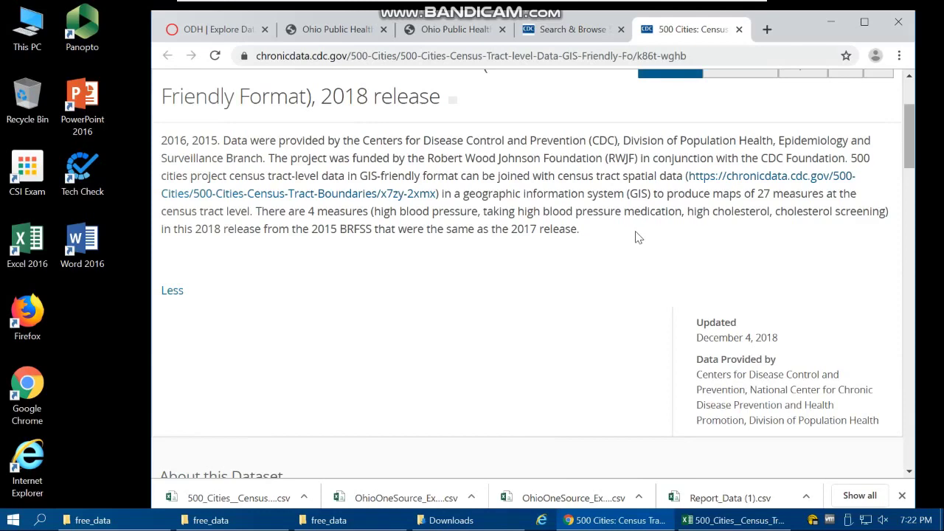
pyautogui.scroll(-2, 649, 273)
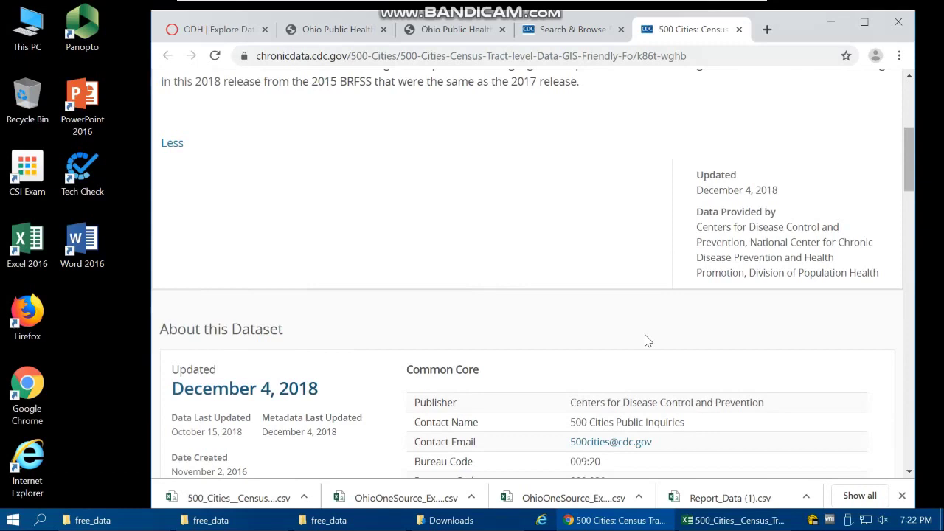
# Return to the data portal's browser tab and go back to the BRFSS home page at its topic links
pyautogui.hotkey('ctrl', 'shift', 'Tab')
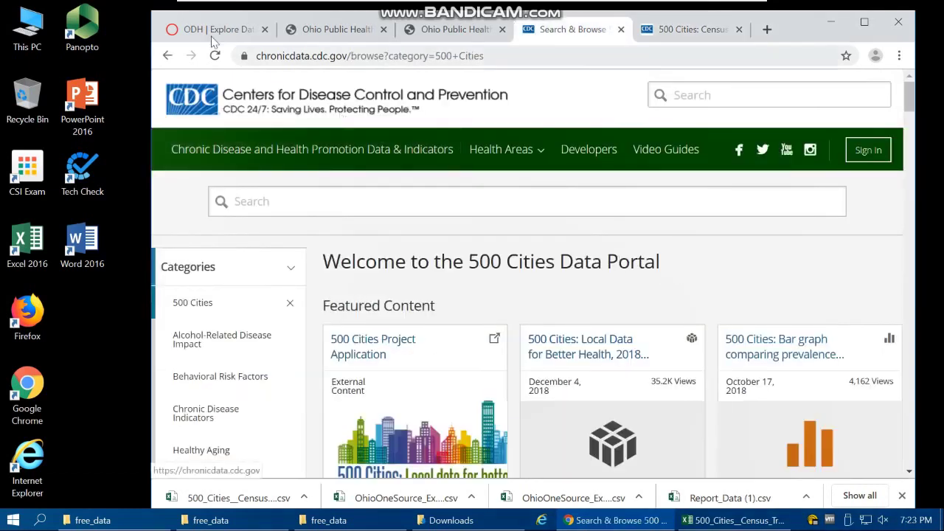
pyautogui.click(168, 57)
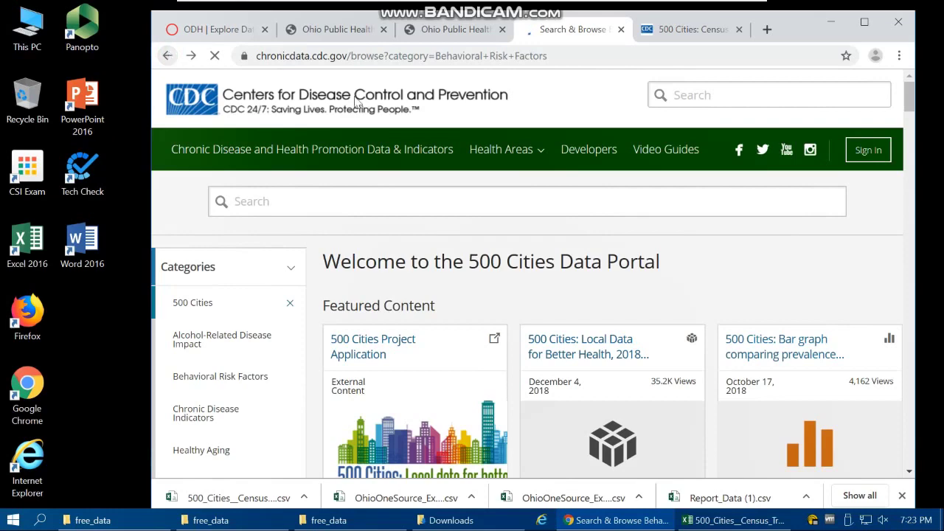
pyautogui.scroll(2, 308, 188)
pyautogui.scroll(1, 308, 188)
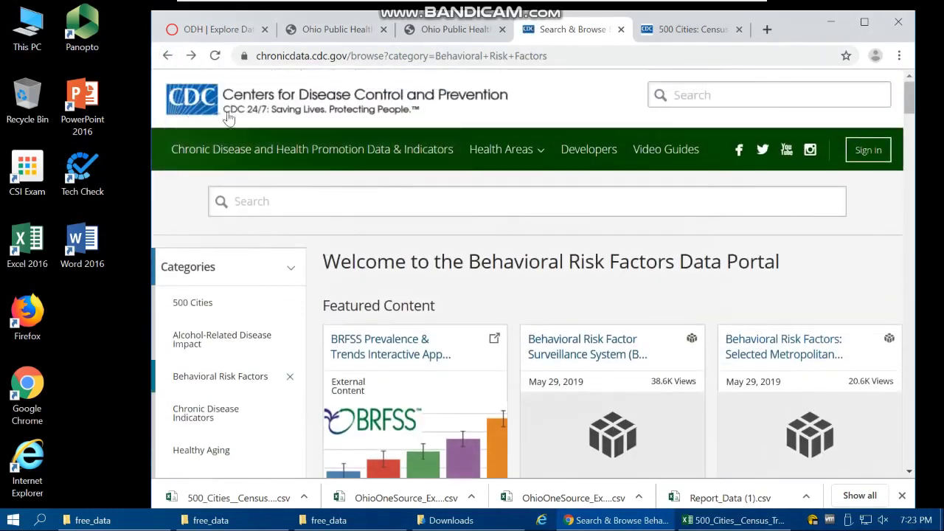
pyautogui.click(167, 55)
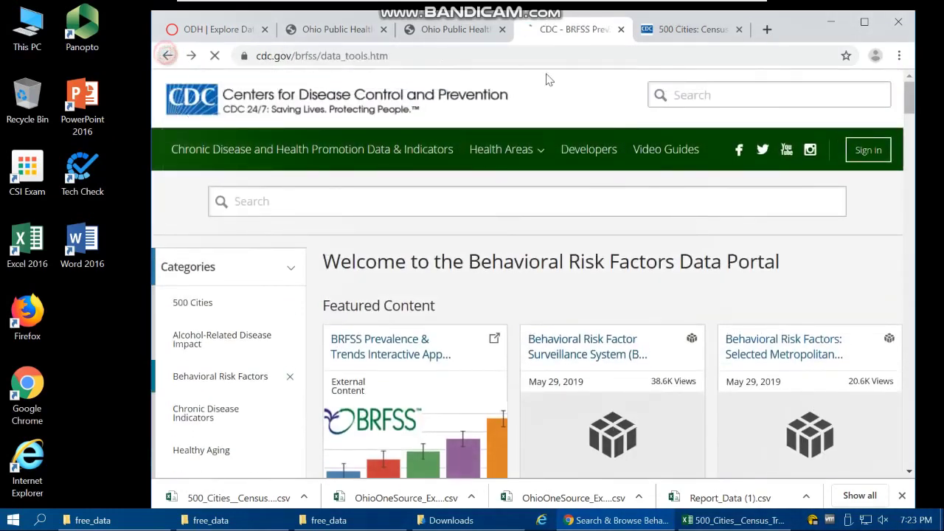
pyautogui.scroll(3, 378, 184)
pyautogui.scroll(2, 378, 184)
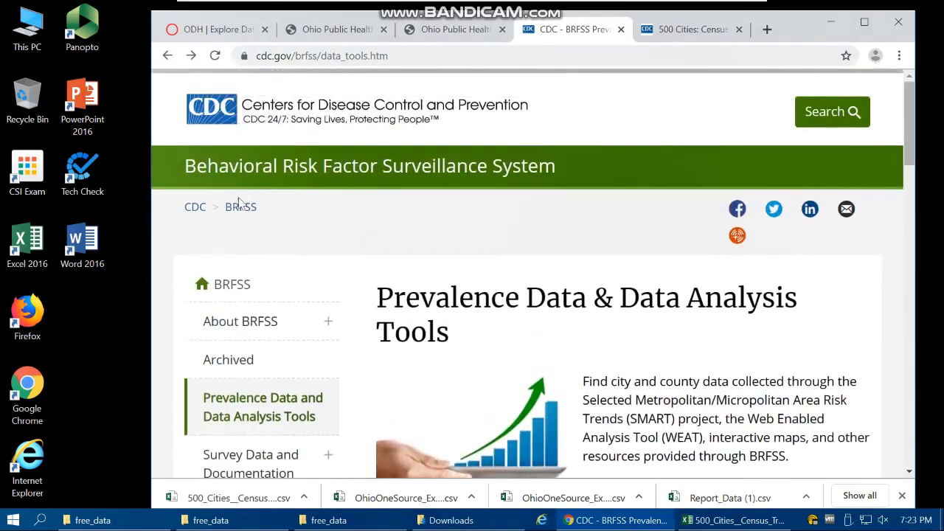
pyautogui.click(240, 207)
pyautogui.scroll(-5, 525, 292)
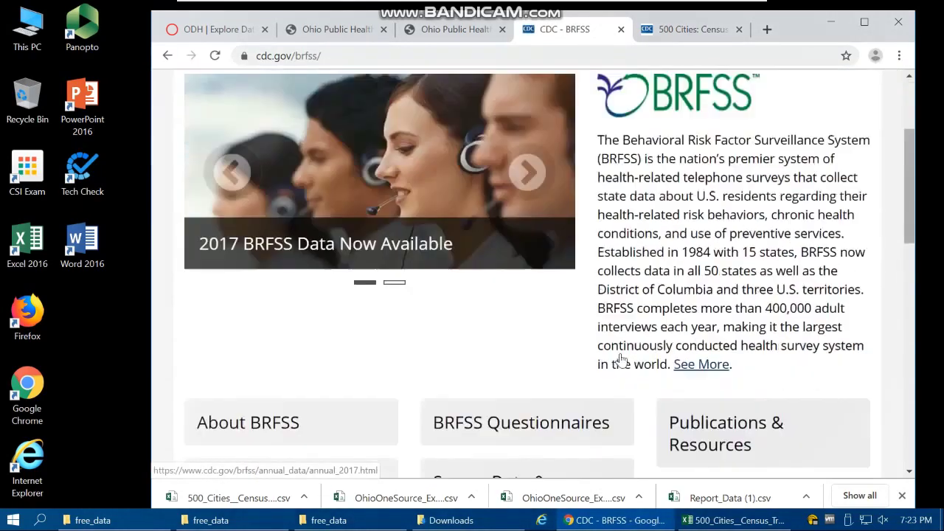
pyautogui.scroll(-1, 397, 349)
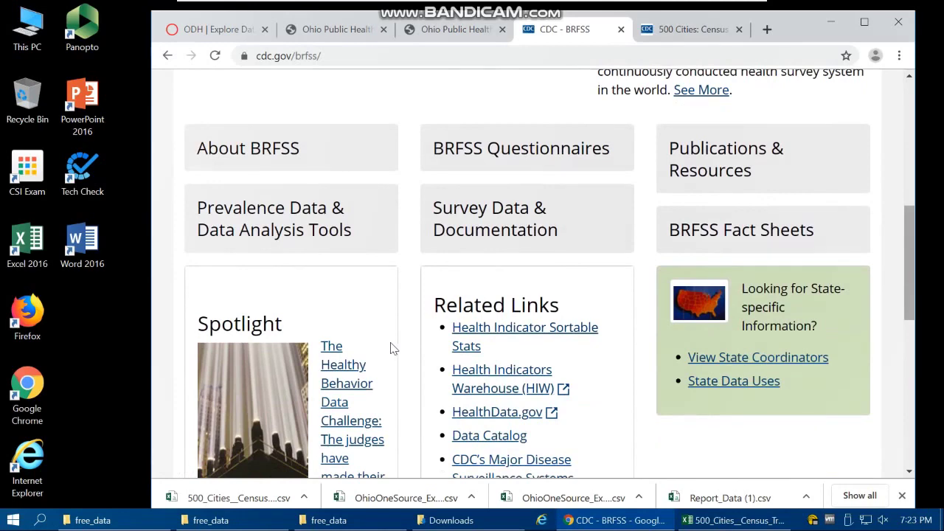
# Open the GIS Maps Data page by way of the Prevalence Data & Data Analysis Tools topic
pyautogui.click(311, 227)
pyautogui.scroll(-3, 358, 292)
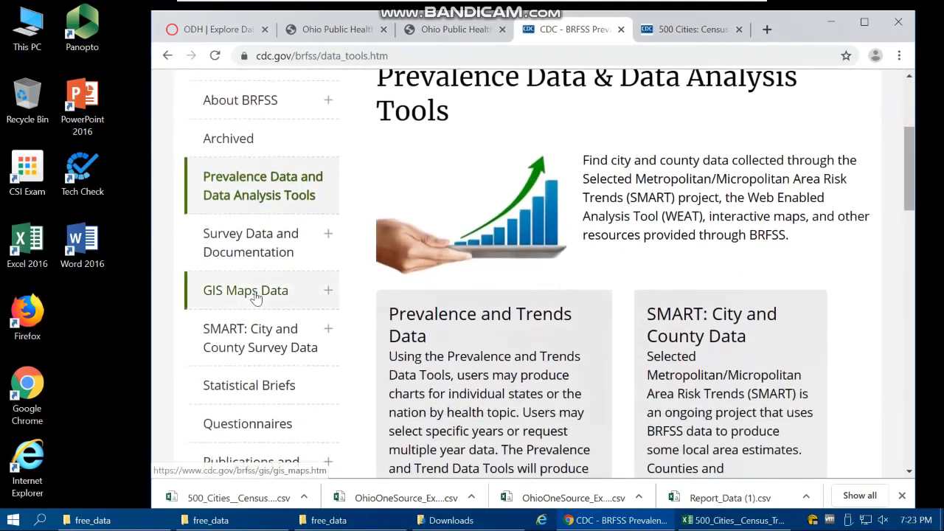
pyautogui.click(249, 296)
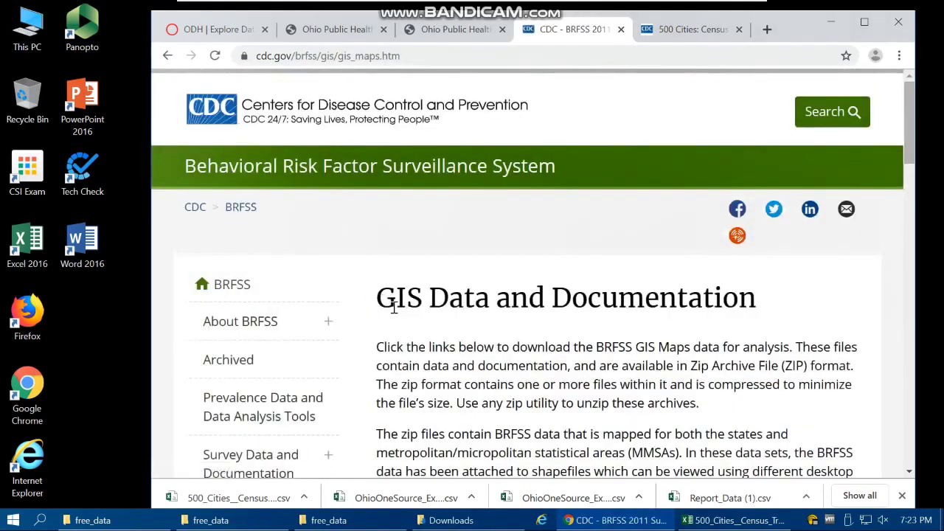
# Find the 2010 BRFSS GIS Data download and highlight the GIS shapefile wording in its description
pyautogui.scroll(-3, 393, 308)
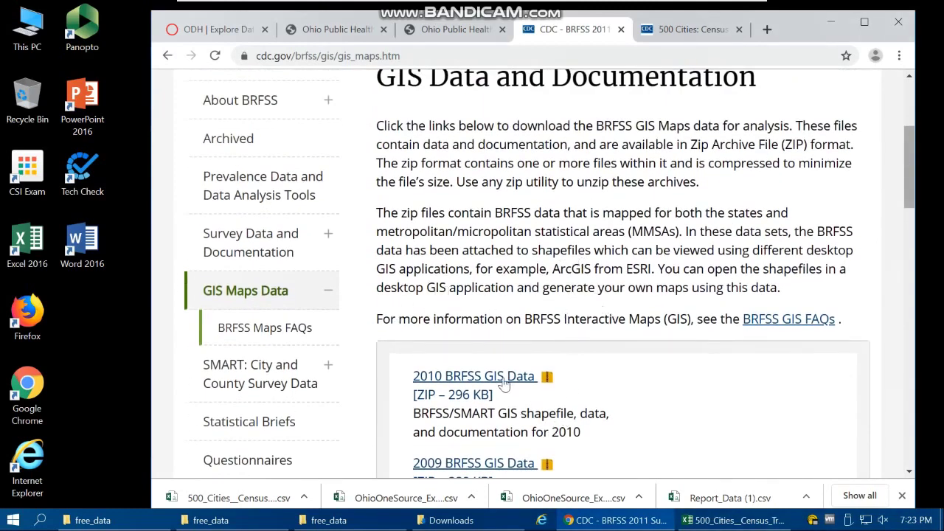
pyautogui.doubleClick(435, 414)
pyautogui.moveTo(497, 415); pyautogui.dragTo(570, 414)
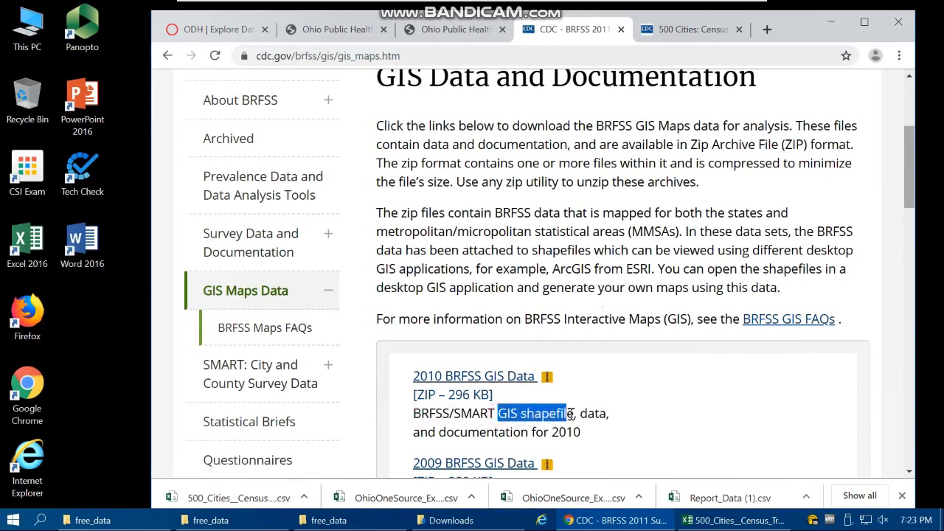
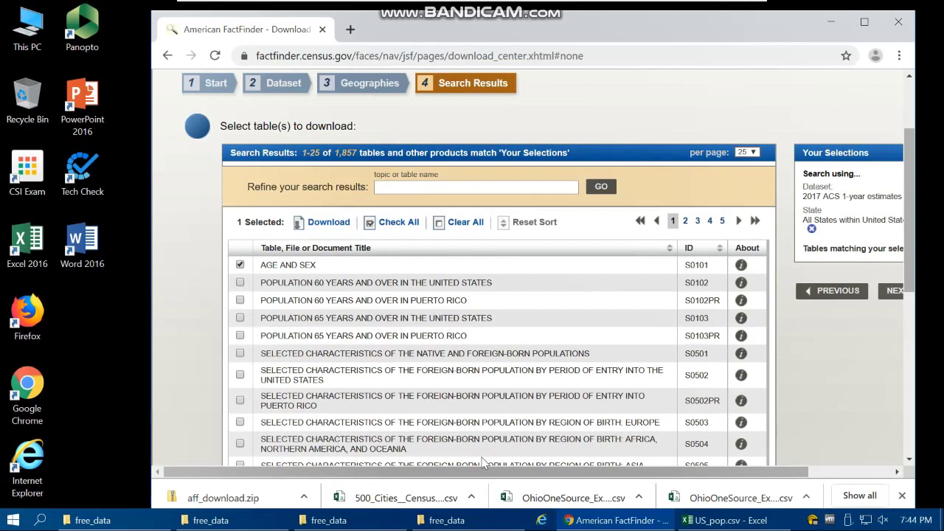
# Search the web for "epa air quality data" in a new browser tab and open the EPA's Download Daily Data page
pyautogui.click(351, 29)
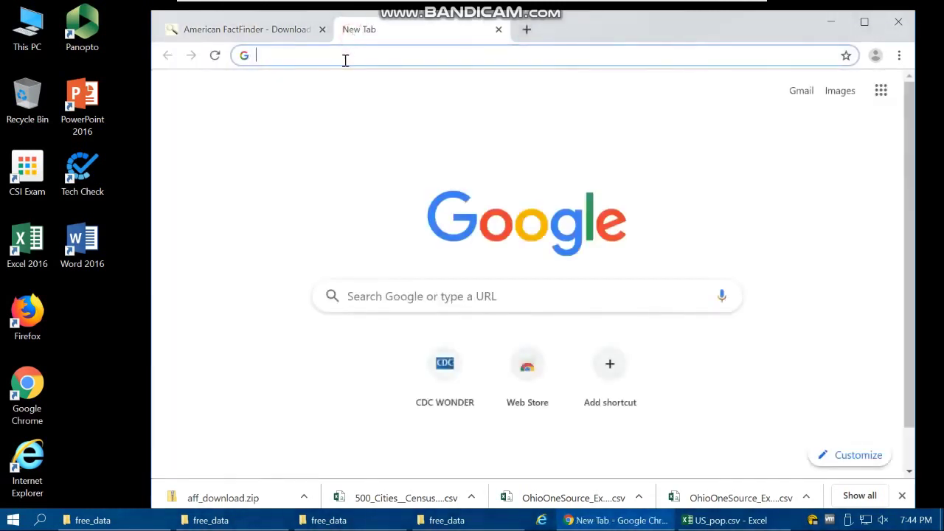
pyautogui.write('e')
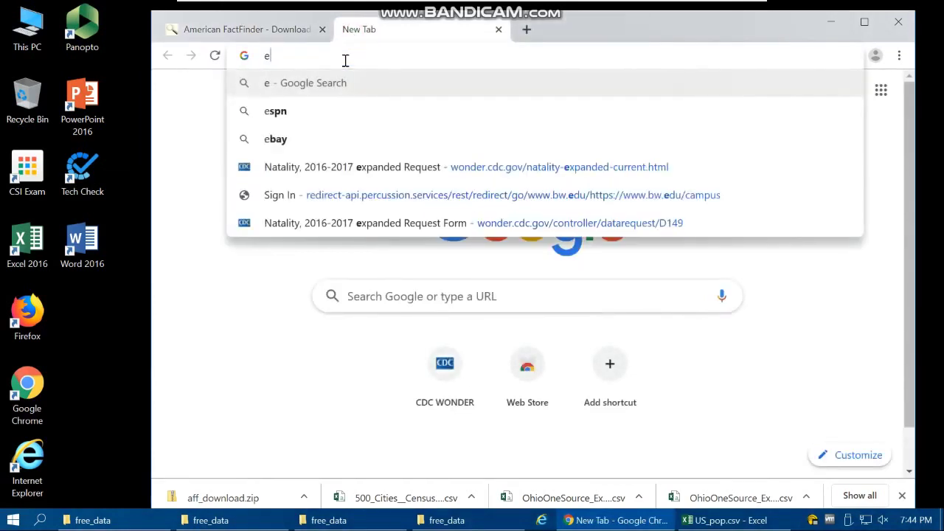
pyautogui.write('pa a')
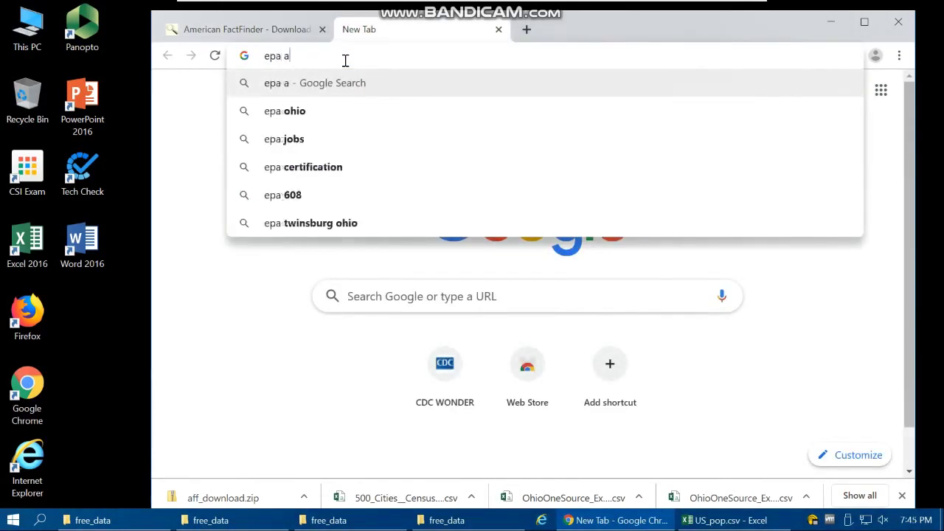
pyautogui.write('ir qu')
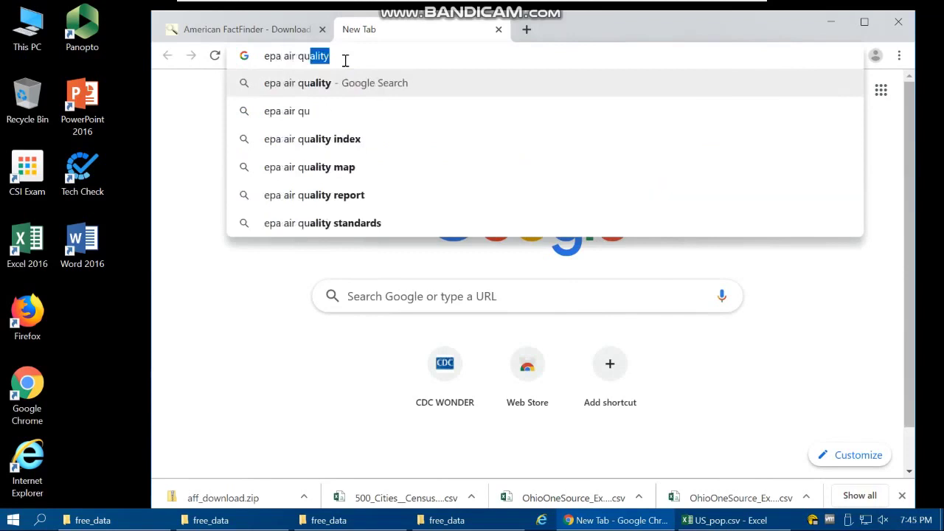
pyautogui.press('Down')
pyautogui.press('Down')
pyautogui.press('Down')
pyautogui.press('Up')
pyautogui.press('BackSpace')
pyautogui.press('BackSpace')
pyautogui.press('BackSpace')
pyautogui.press('BackSpace')
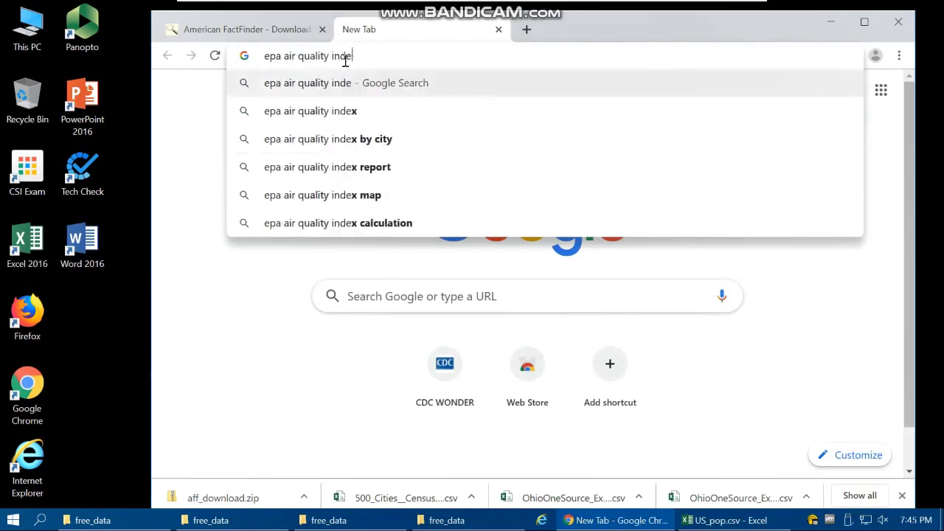
pyautogui.press('BackSpace')
pyautogui.write('data')
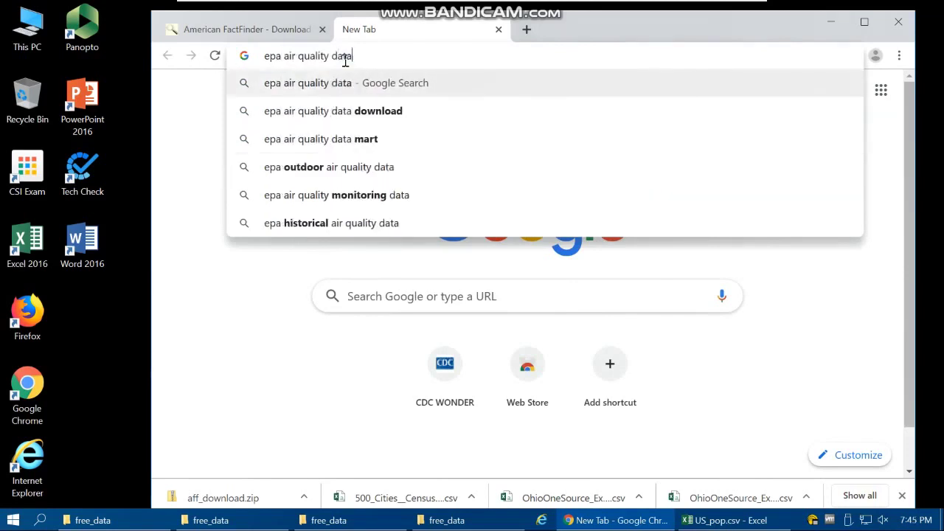
pyautogui.press('Return')
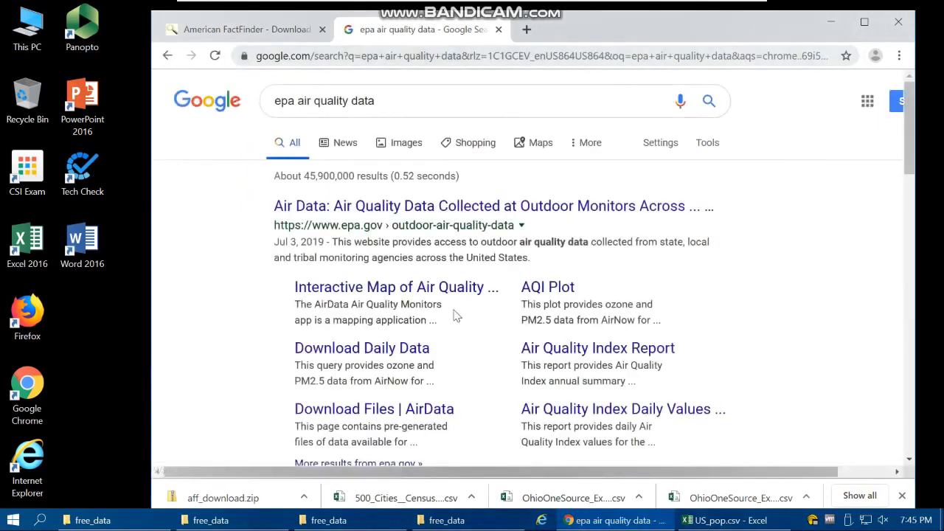
pyautogui.click(377, 352)
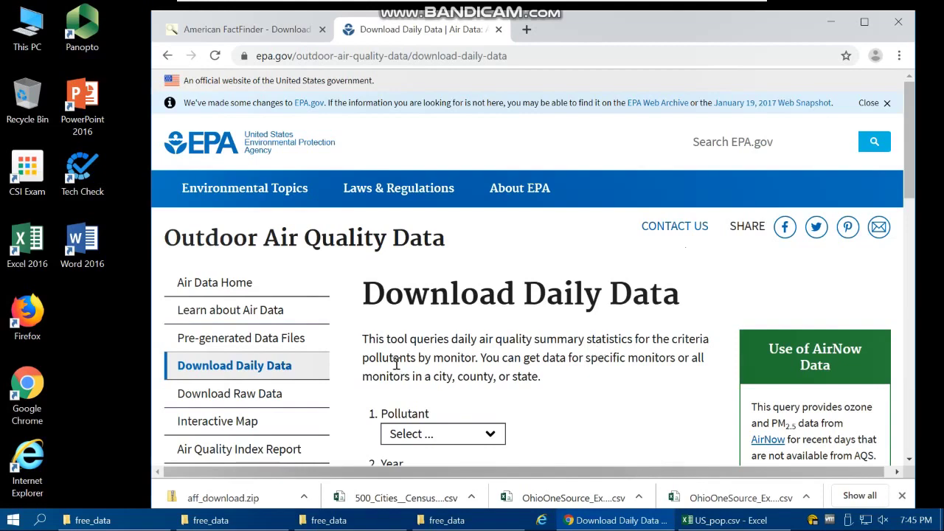
# Set the daily data query's pollutant to CO and its year to 2019
pyautogui.scroll(-1, 516, 369)
pyautogui.scroll(-1, 546, 359)
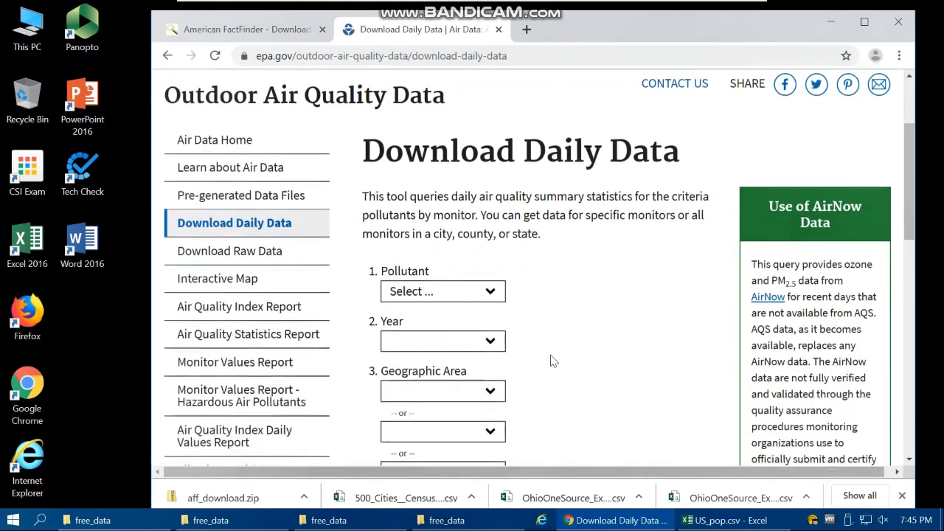
pyautogui.click(487, 288)
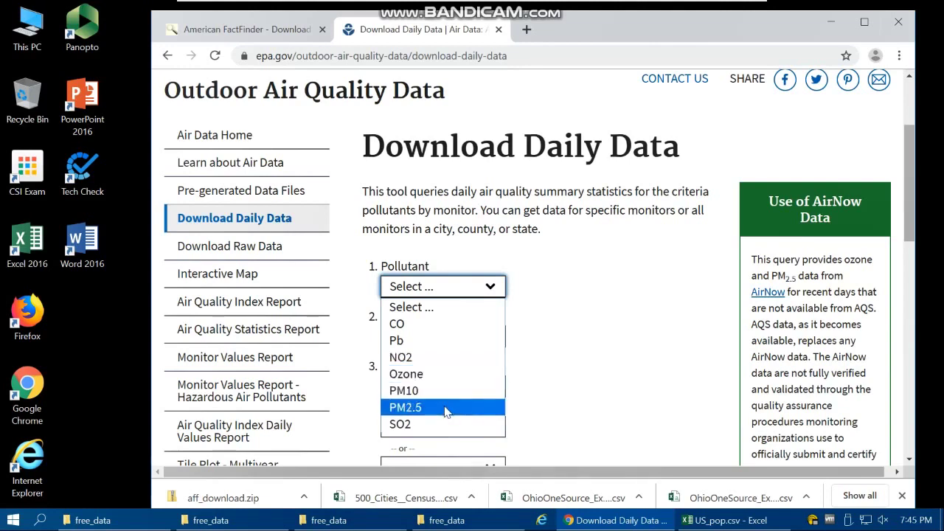
pyautogui.scroll(-1, 597, 392)
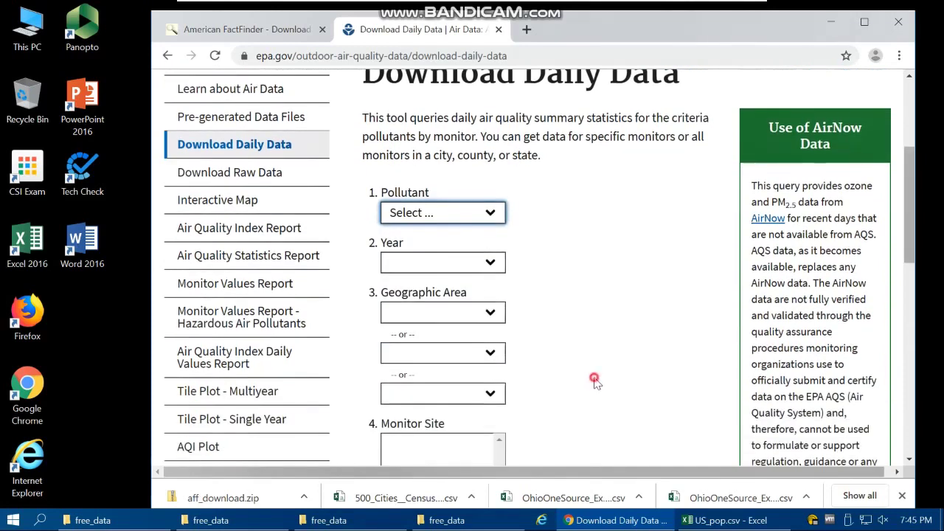
pyautogui.click(480, 214)
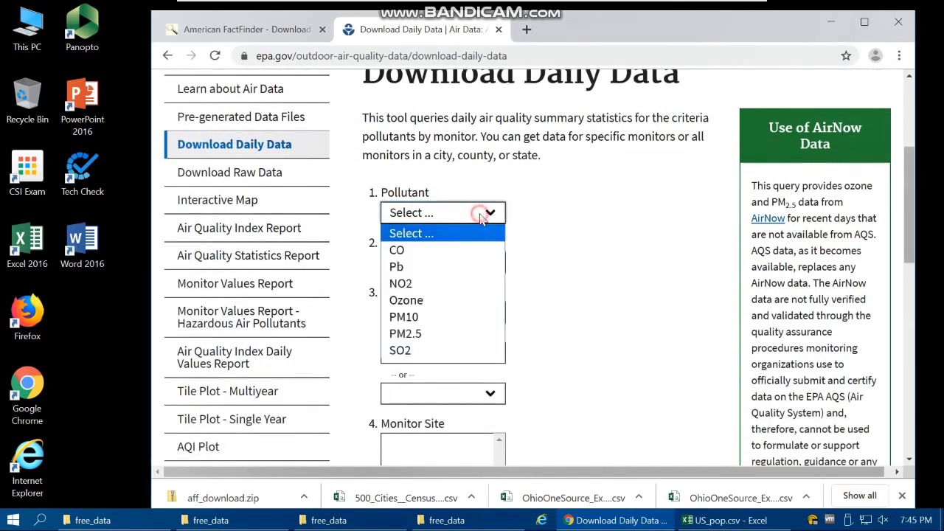
pyautogui.click(417, 251)
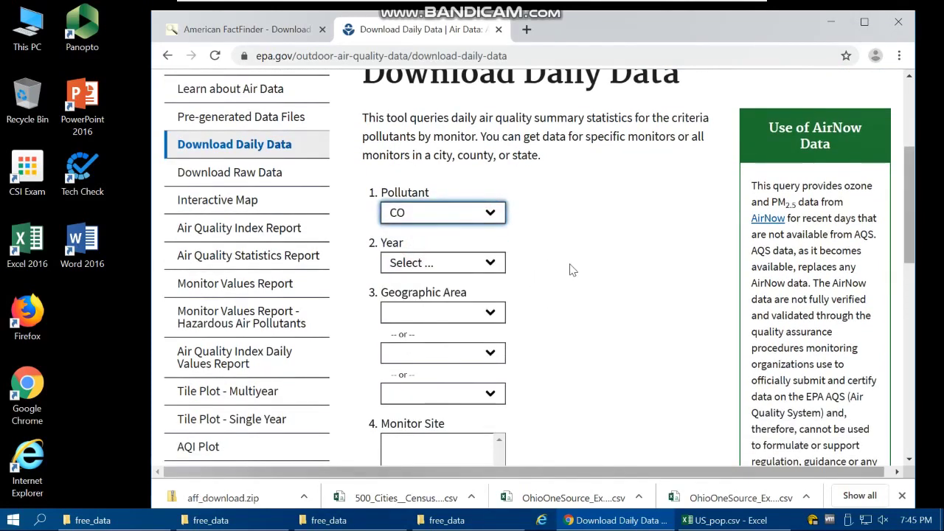
pyautogui.click(493, 263)
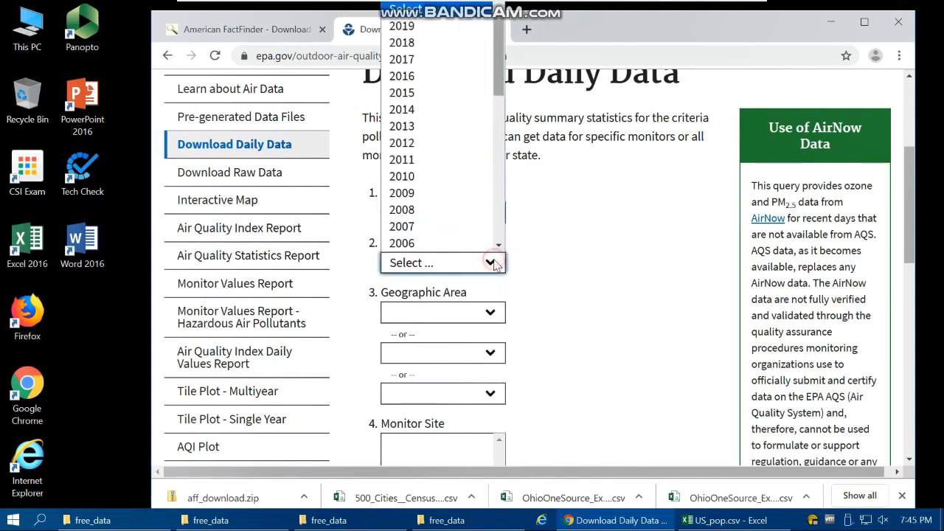
pyautogui.click(432, 29)
pyautogui.scroll(-1, 583, 267)
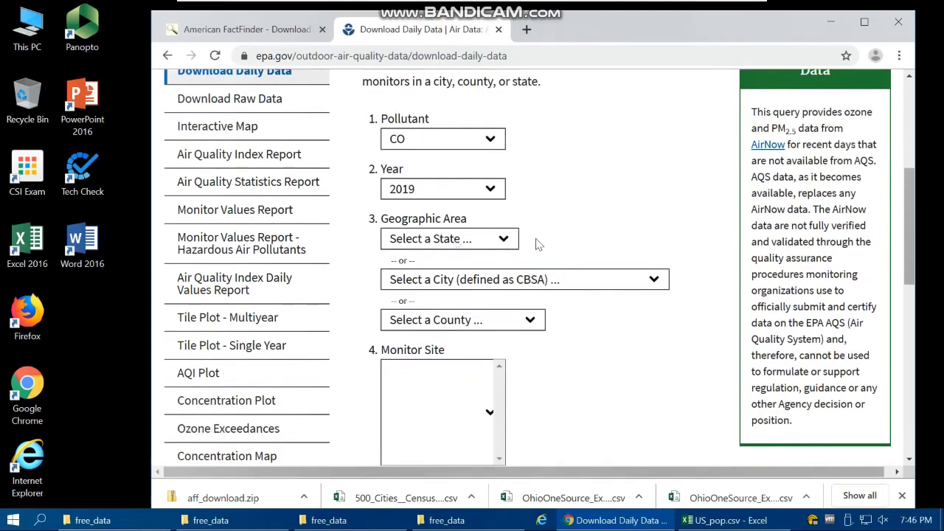
# Choose Ohio as the state for the query's geographic area
pyautogui.click(504, 240)
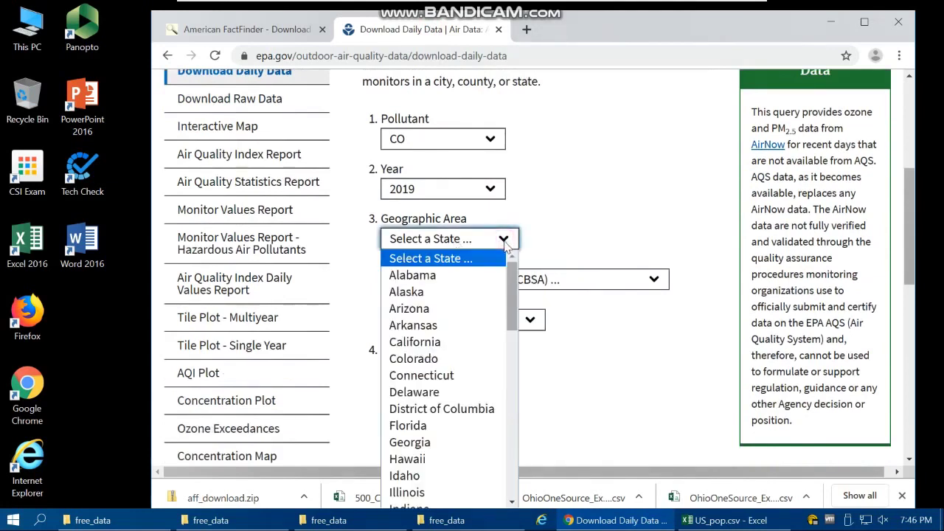
pyautogui.press('o')
pyautogui.press('Return')
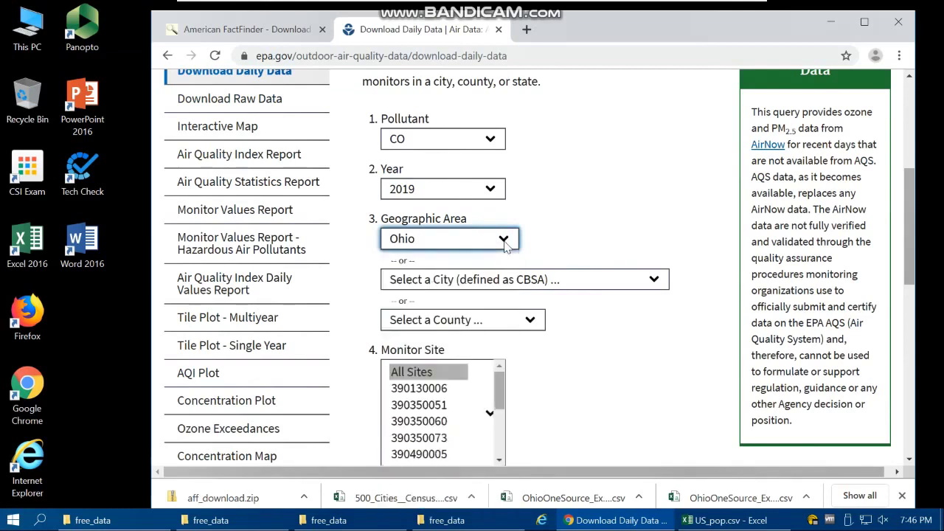
pyautogui.click(626, 237)
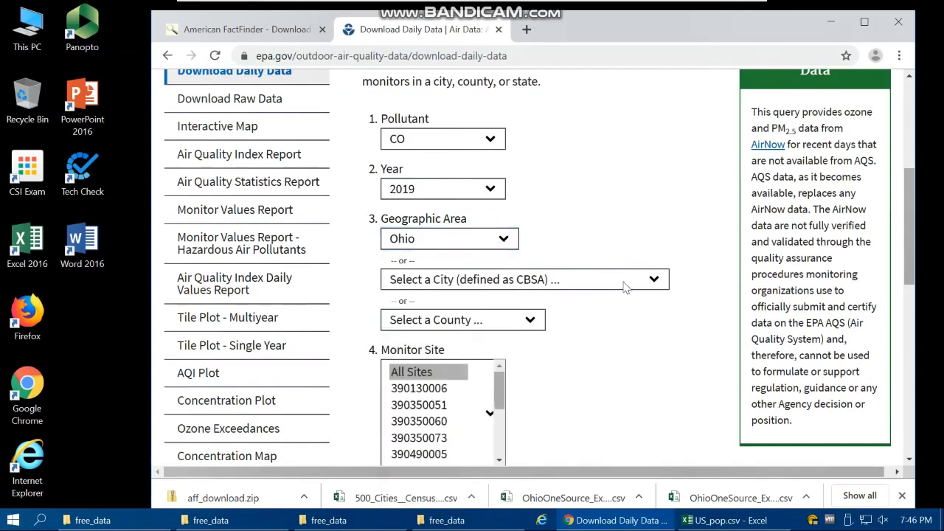
# Set the query's geographic area to the city Cleveland-Elyria, OH
pyautogui.scroll(-1, 571, 325)
pyautogui.click(532, 208)
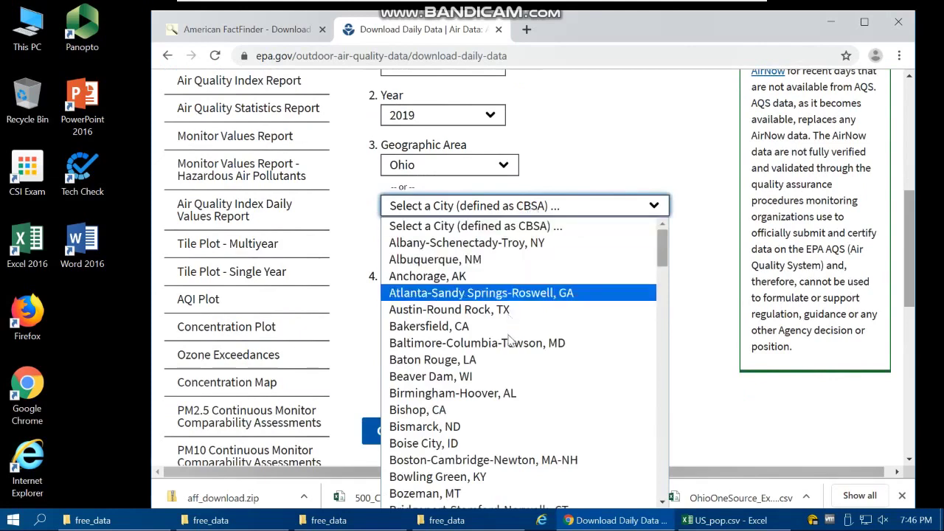
pyautogui.scroll(-4, 499, 432)
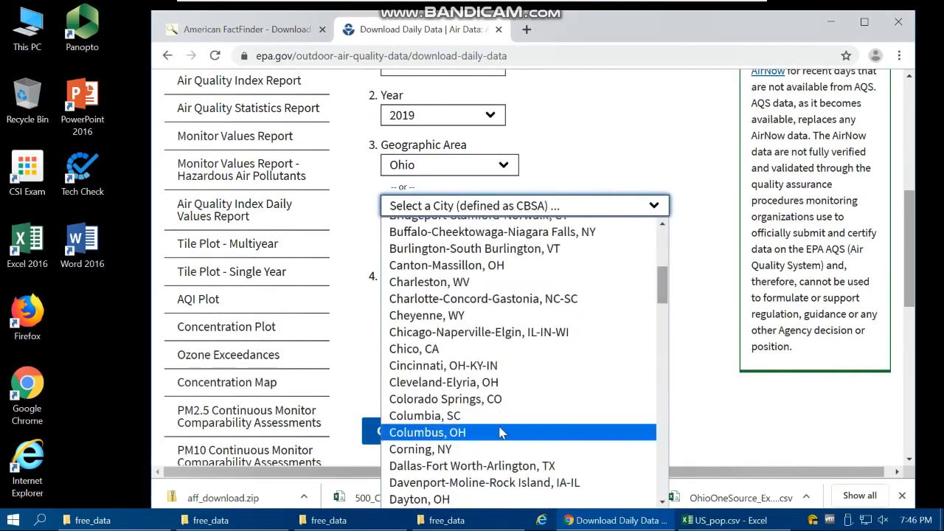
pyautogui.click(474, 382)
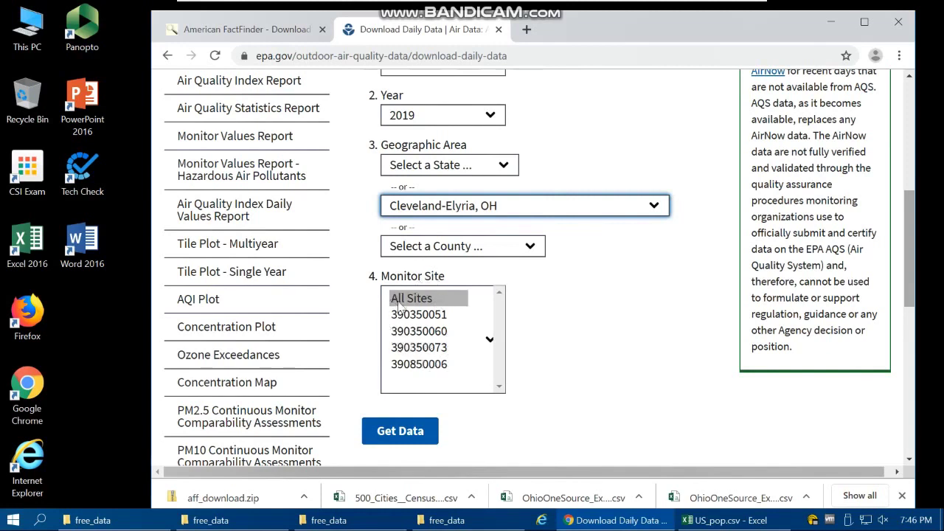
# Retrieve the data for all monitor sites and download it as a CSV spreadsheet
pyautogui.click(400, 432)
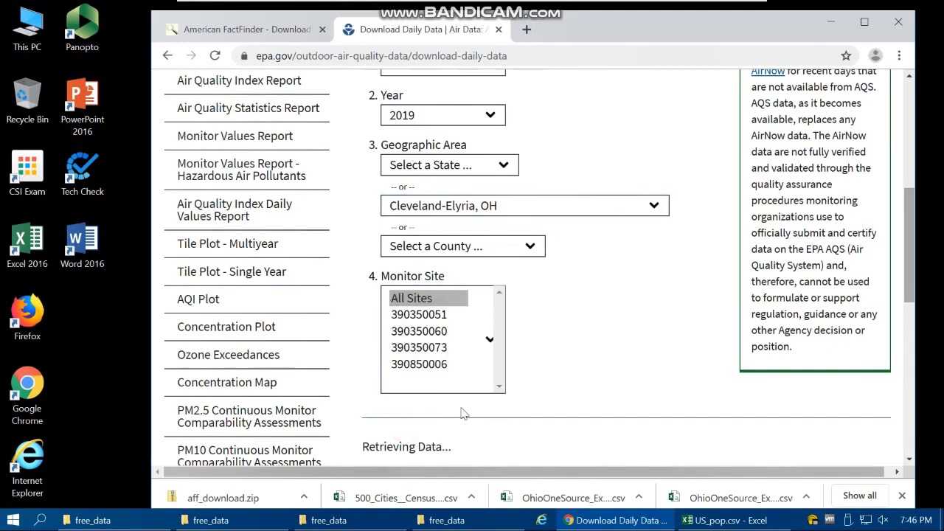
pyautogui.scroll(-2, 560, 344)
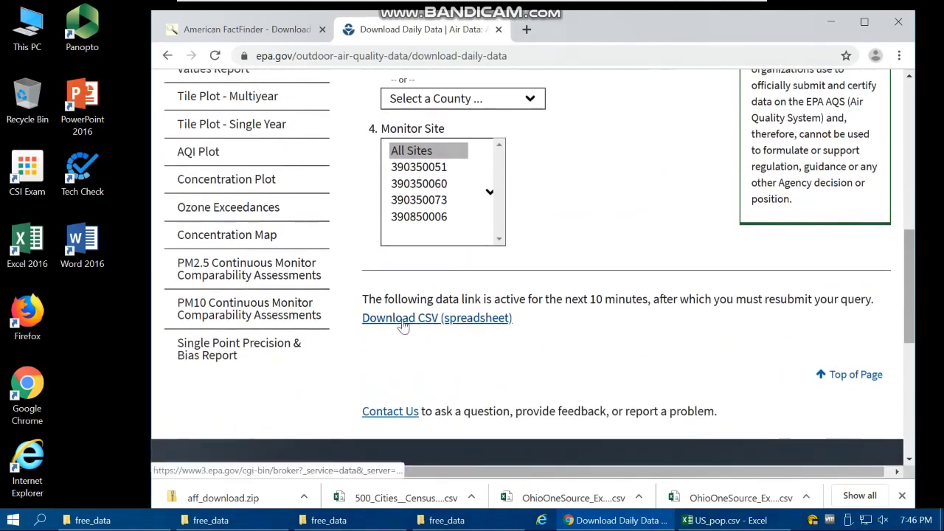
pyautogui.click(403, 321)
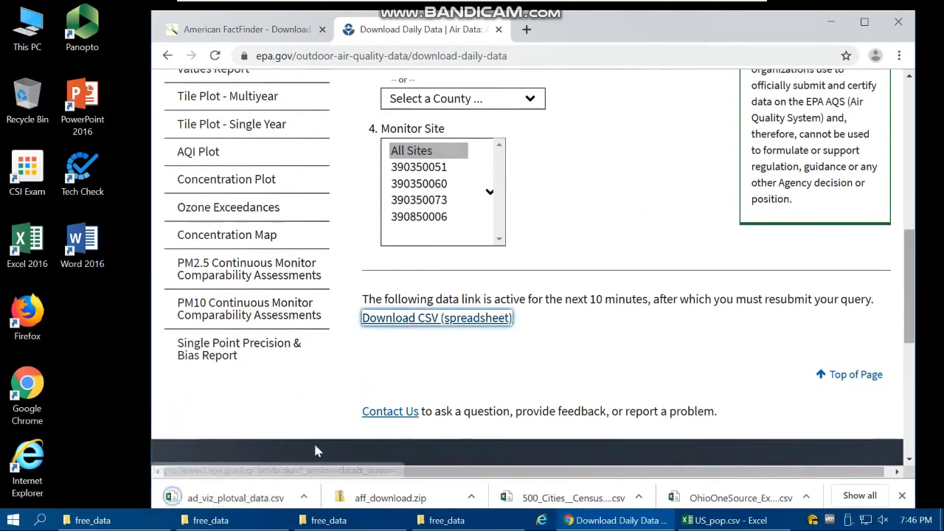
# Show the downloaded ad_viz_plotval_data.csv in its folder and copy it into the free_data folder
pyautogui.click(305, 497)
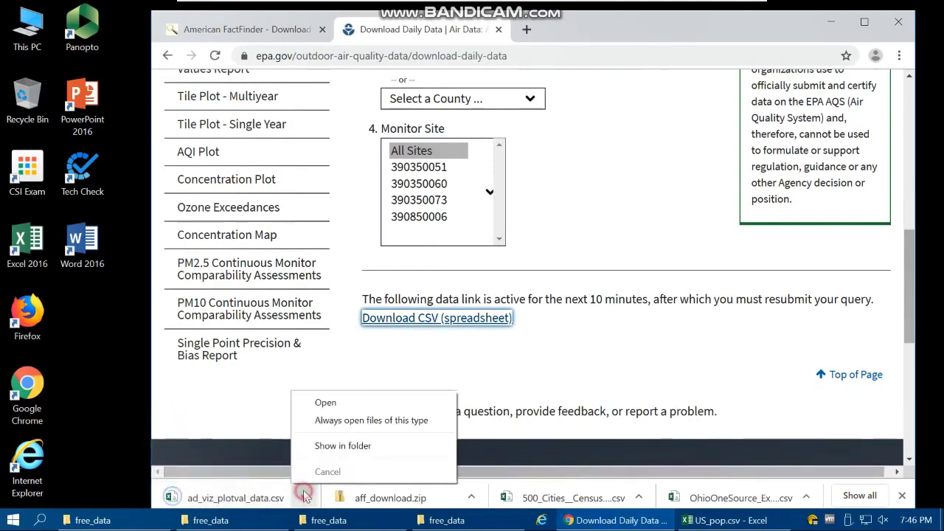
pyautogui.click(336, 446)
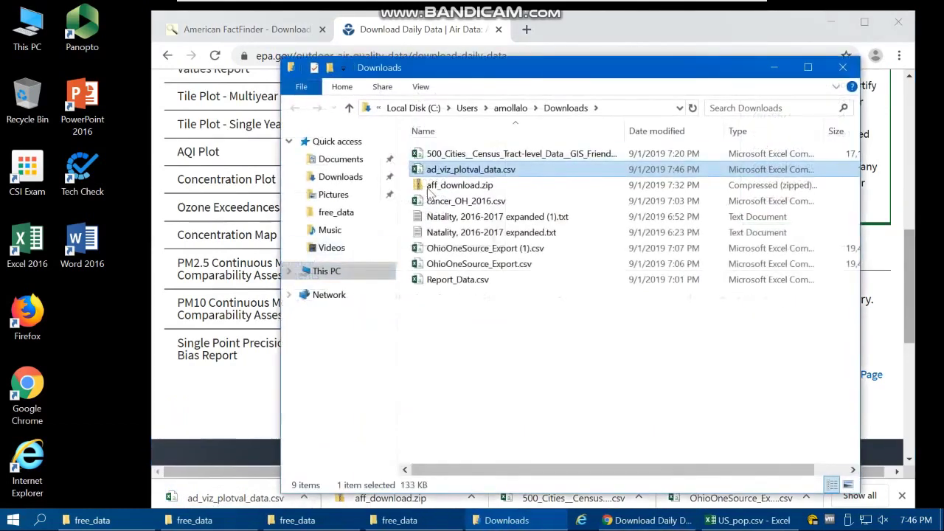
pyautogui.rightClick(439, 171)
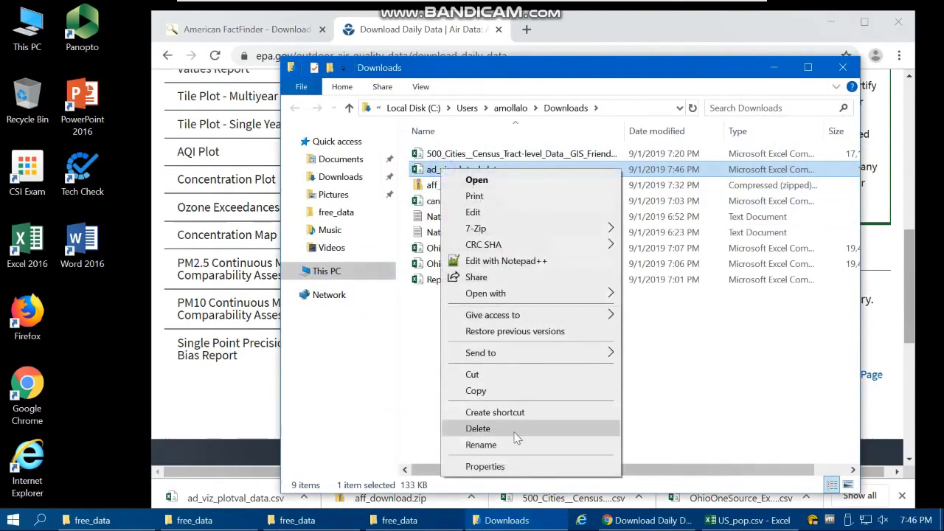
pyautogui.click(474, 392)
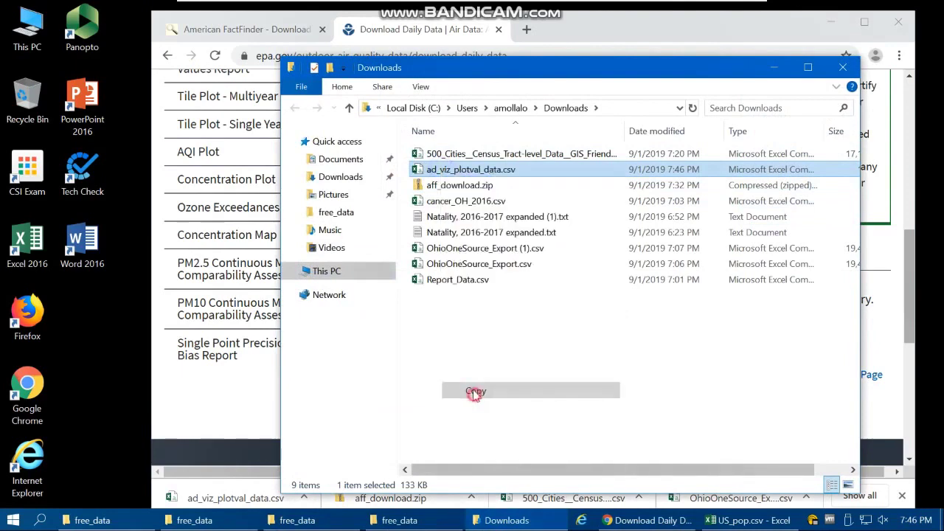
pyautogui.click(329, 212)
pyautogui.rightClick(504, 326)
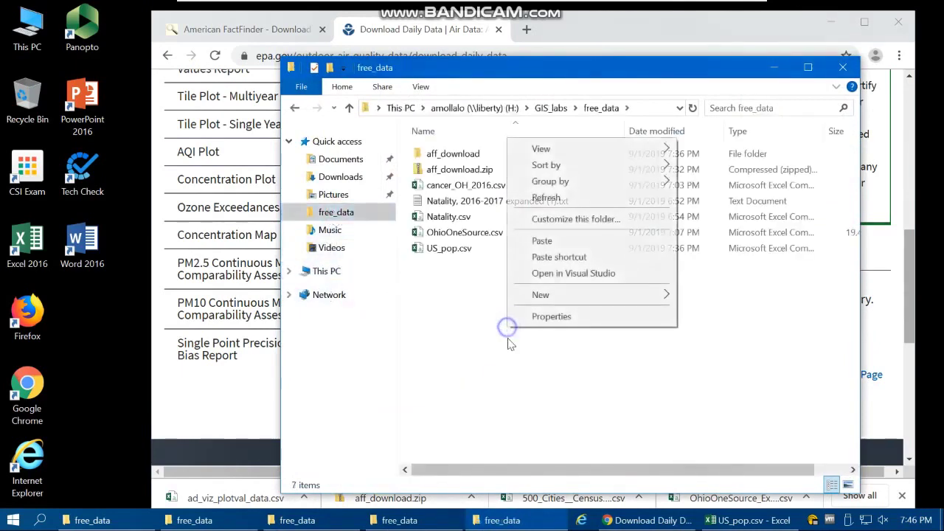
pyautogui.click(537, 238)
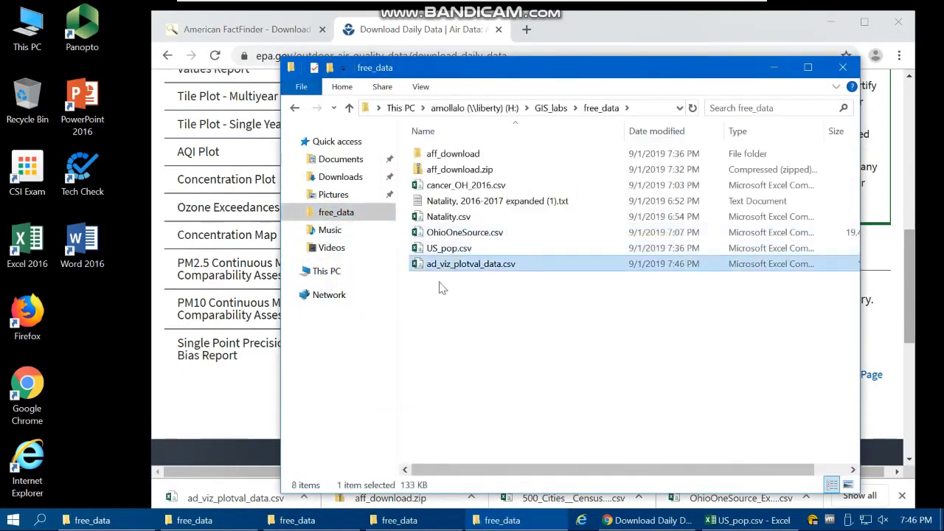
# Rename the copied air quality file in free_data as EPA_CLE_CO.csv
pyautogui.click(508, 264)
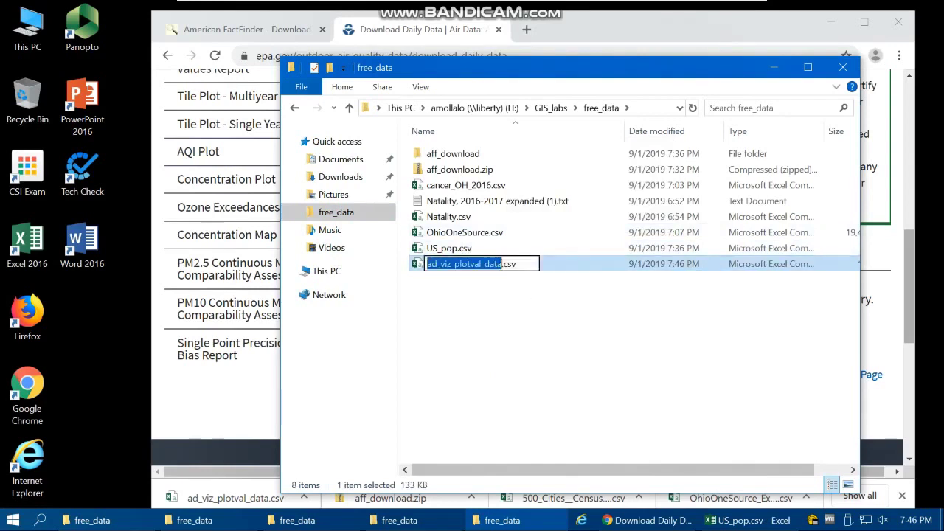
pyautogui.write('EPA_C')
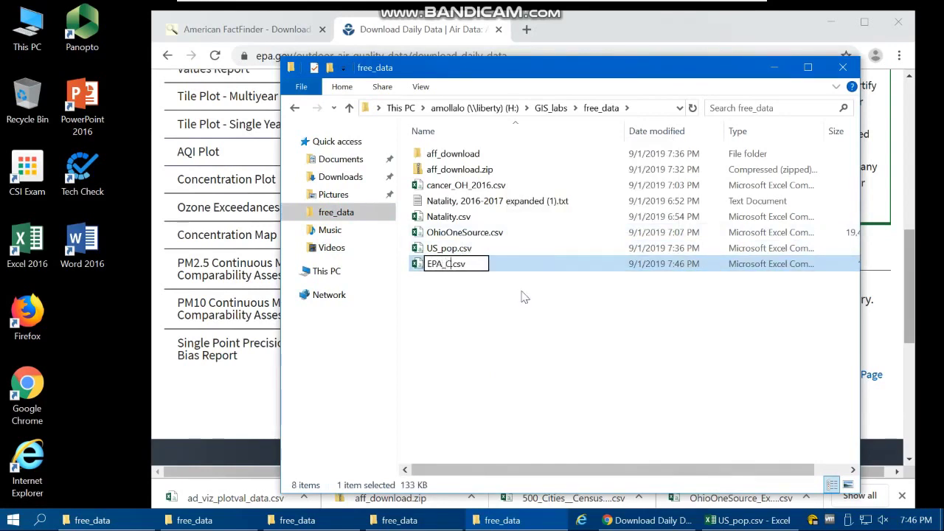
pyautogui.write('LE_CO')
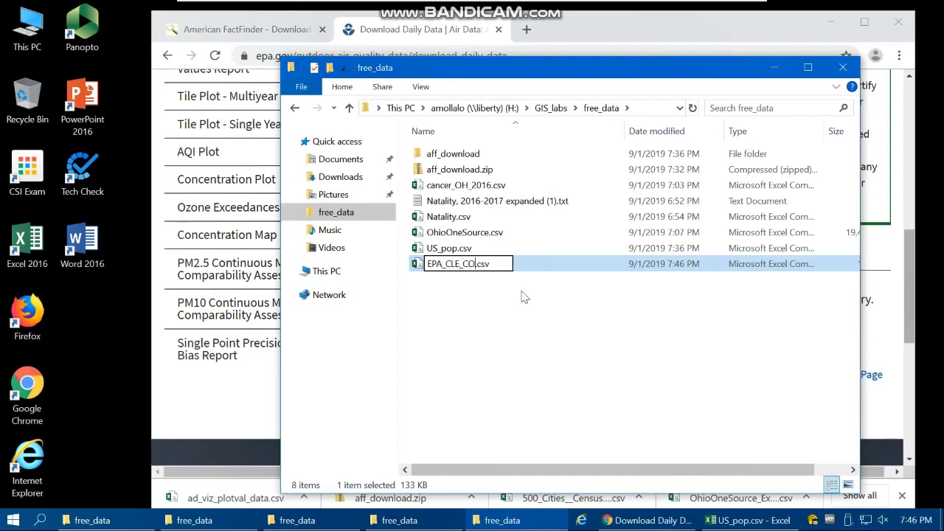
pyautogui.press('Return')
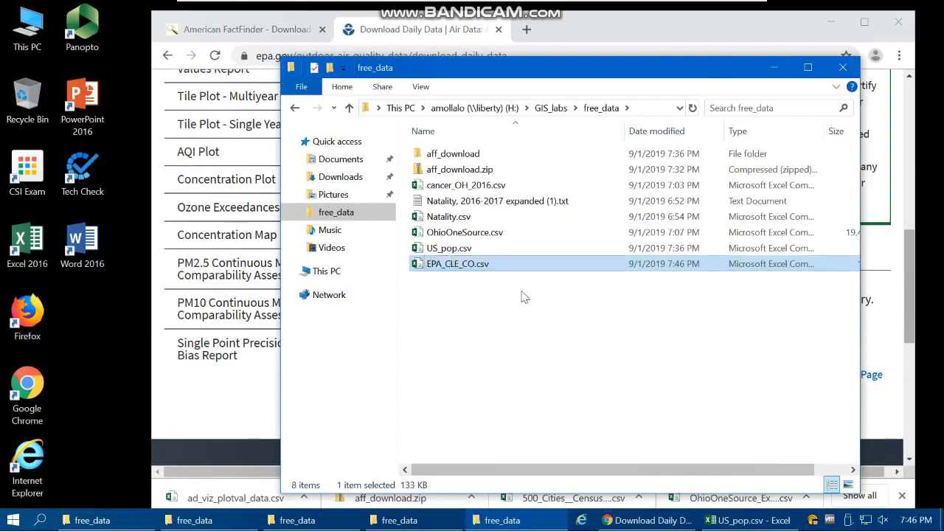
# Open EPA_CLE_CO.csv from free_data, fit the Date column's width to its contents and look through the dates
pyautogui.doubleClick(498, 265)
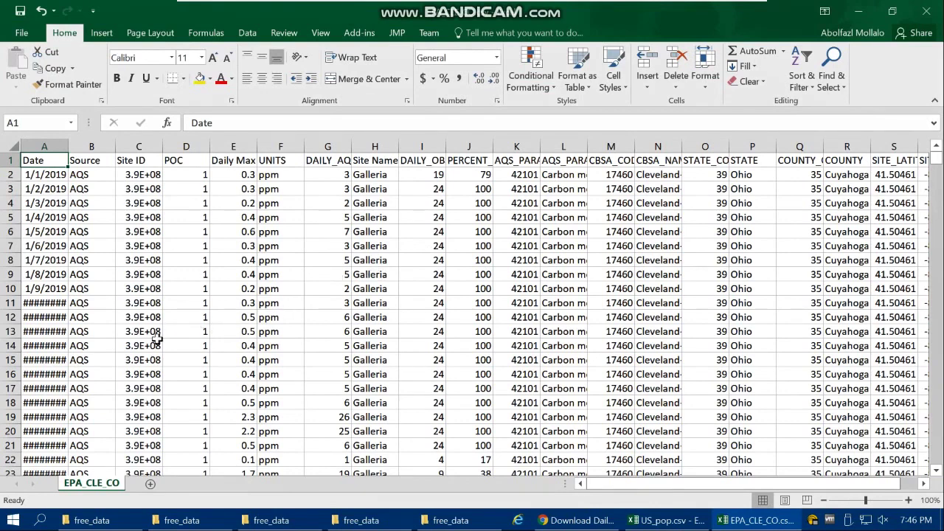
pyautogui.doubleClick(70, 148)
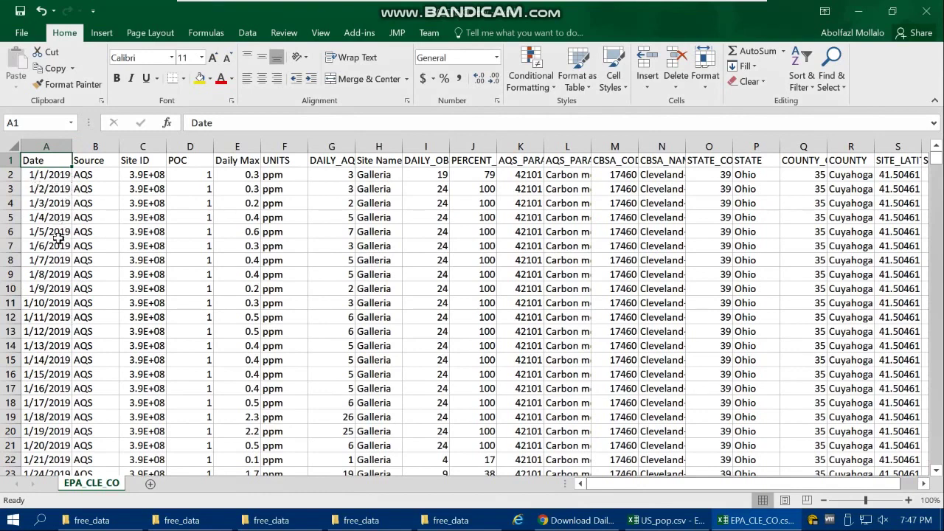
pyautogui.scroll(-7, 66, 376)
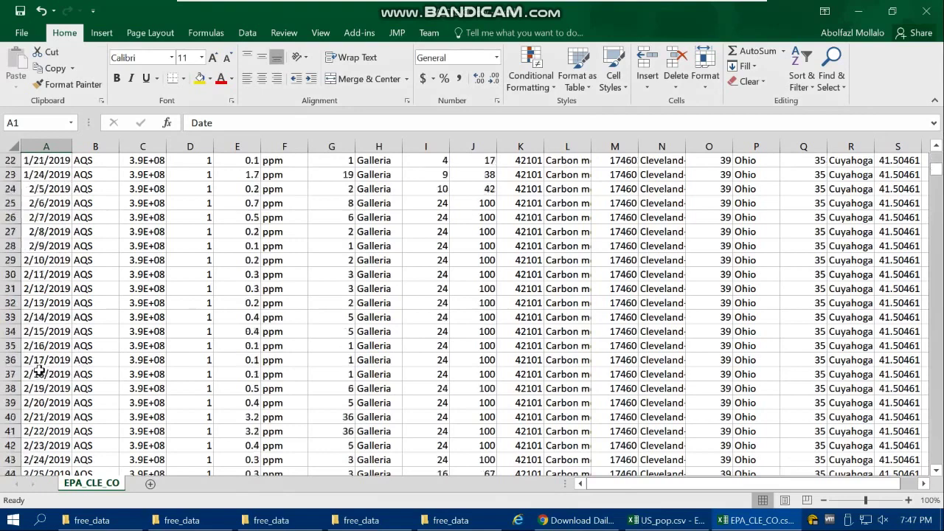
pyautogui.scroll(7, 38, 370)
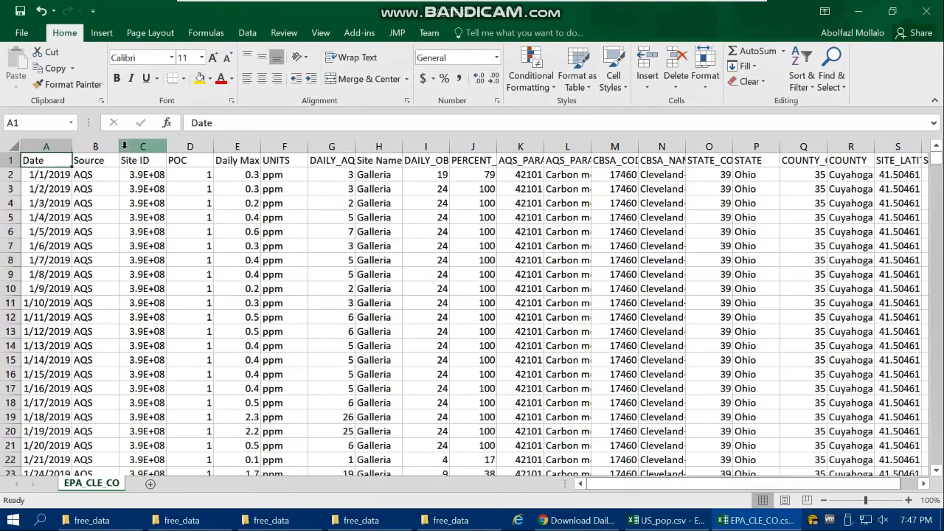
# Fit the widths of the Daily Max 8-hour CO Concentration, SITE_LATITUDE and SITE_LONGITUDE columns to their contents
pyautogui.doubleClick(260, 147)
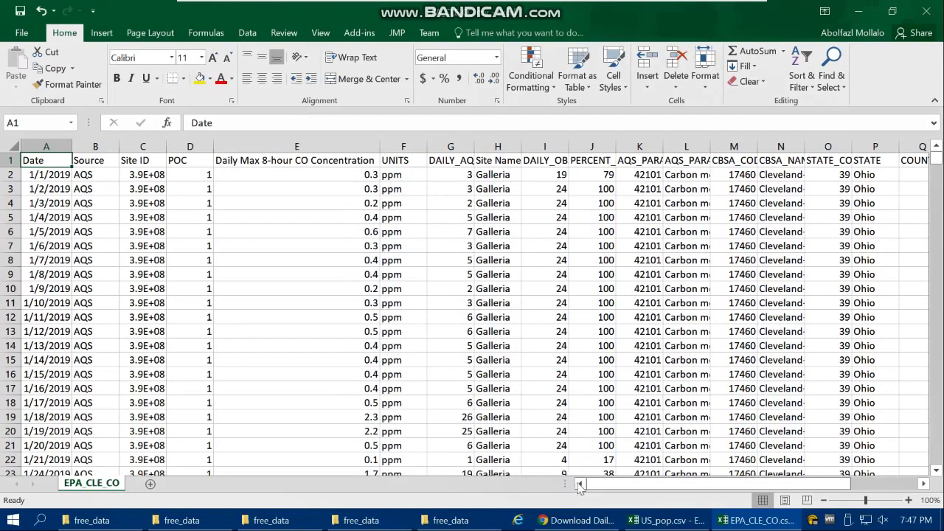
pyautogui.moveTo(598, 483); pyautogui.dragTo(737, 485)
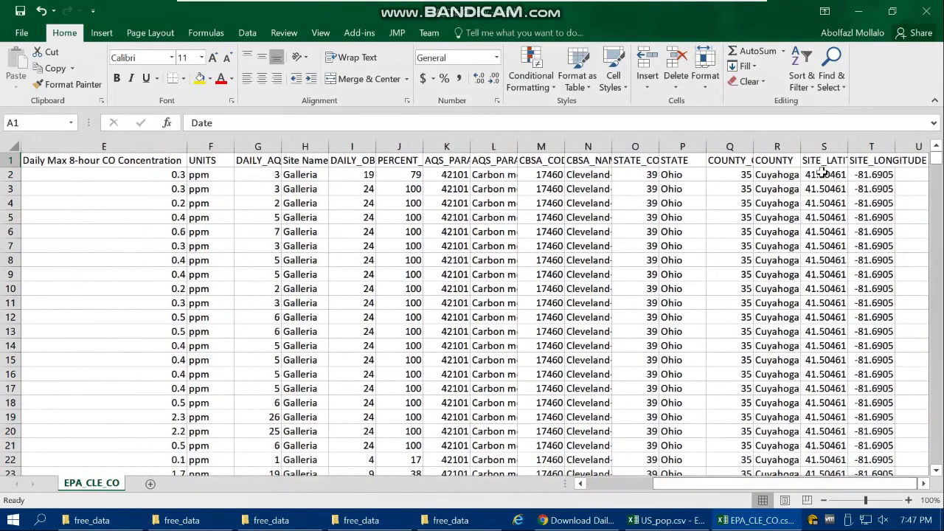
pyautogui.doubleClick(848, 146)
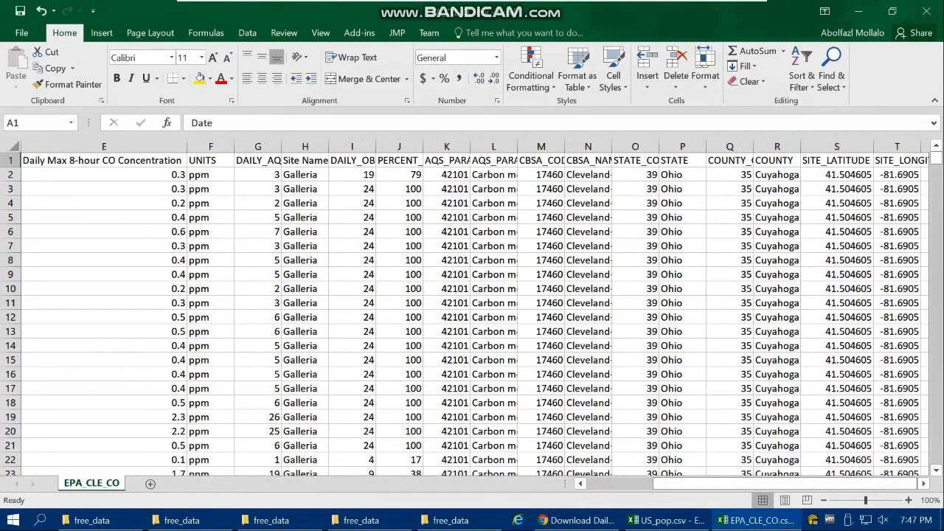
pyautogui.hscroll(3, 677, 139)
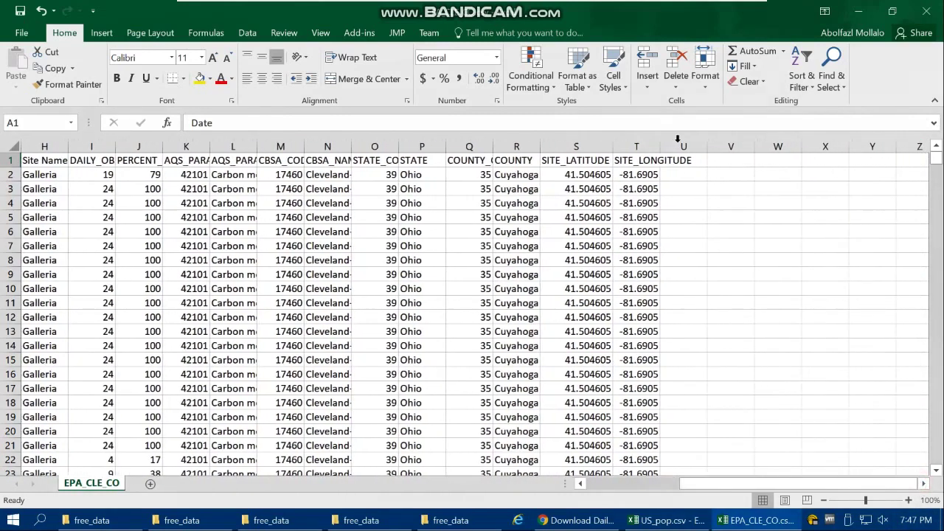
pyautogui.doubleClick(660, 146)
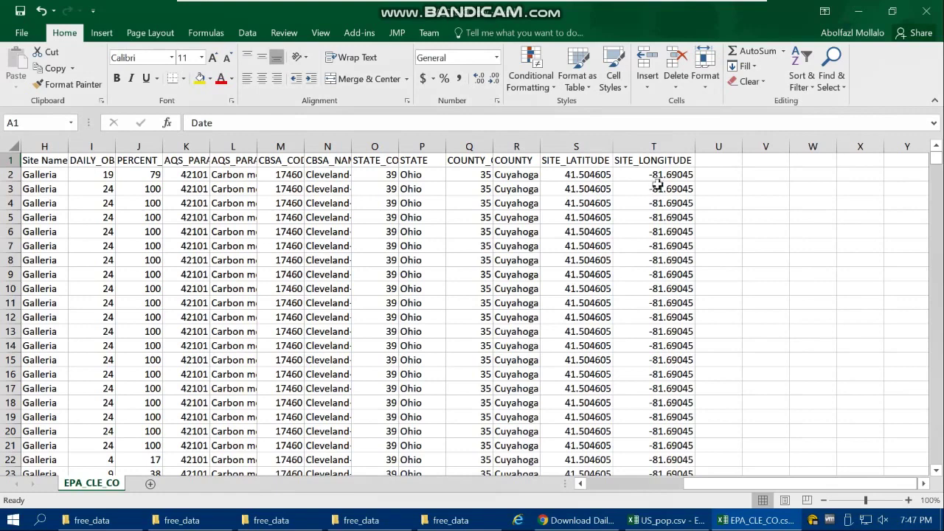
pyautogui.moveTo(789, 484); pyautogui.dragTo(554, 488)
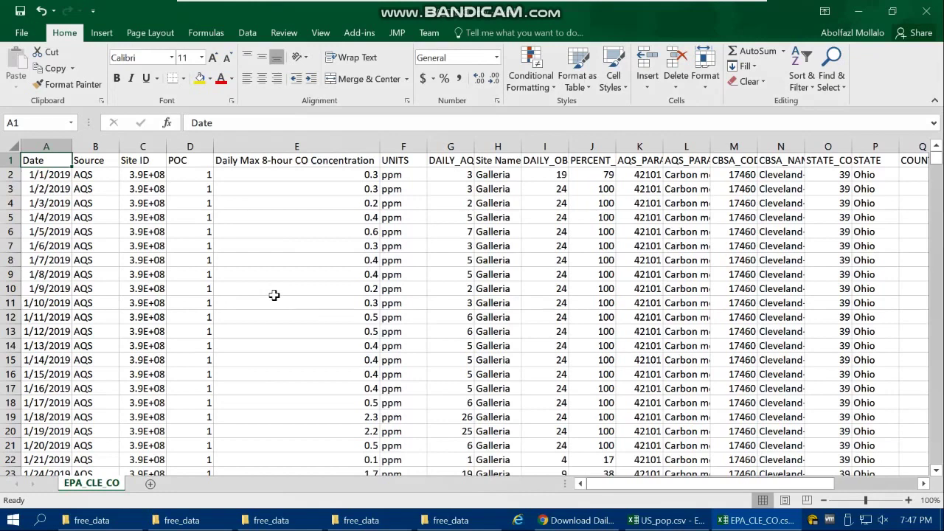
pyautogui.click(26, 36)
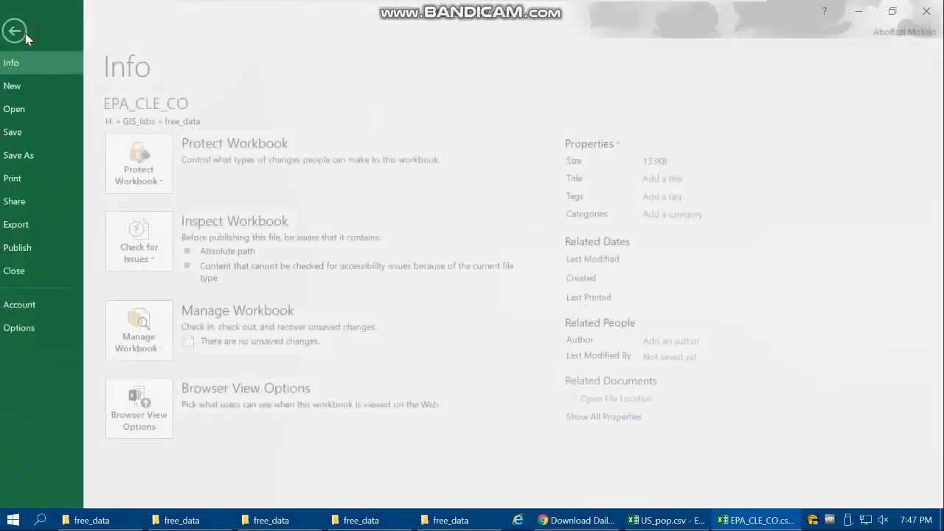
pyautogui.click(44, 150)
pyautogui.click(169, 241)
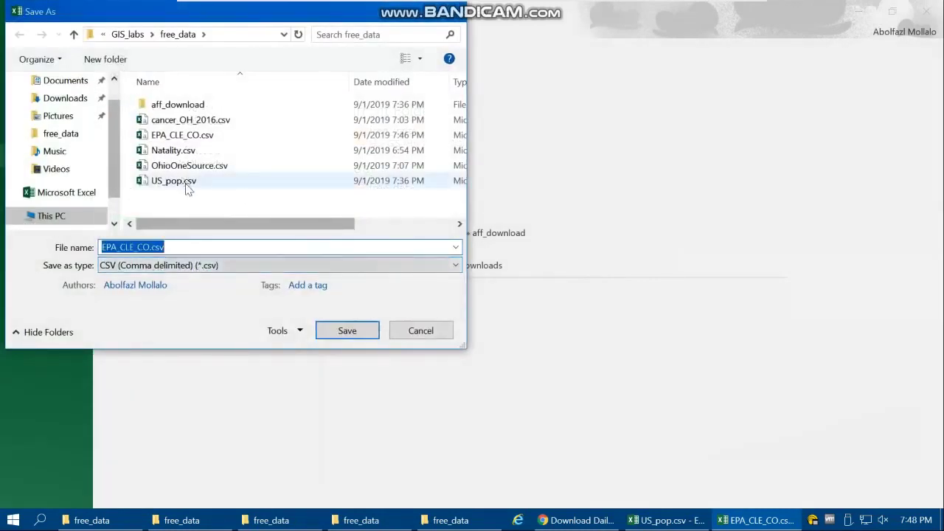
pyautogui.click(416, 331)
pyautogui.click(27, 37)
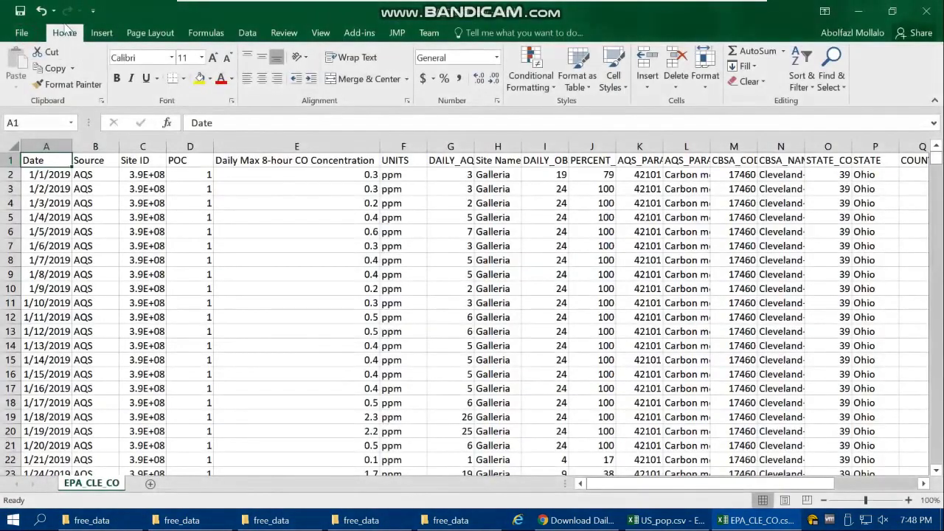
# Save EPA_CLE_CO.csv, keeping the comma-delimited CSV format, and close the file
pyautogui.click(20, 10)
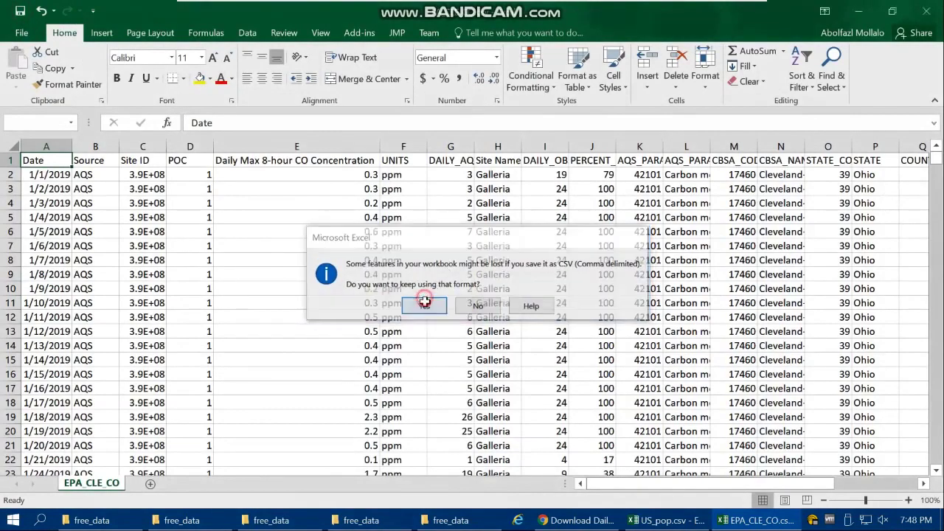
pyautogui.click(423, 306)
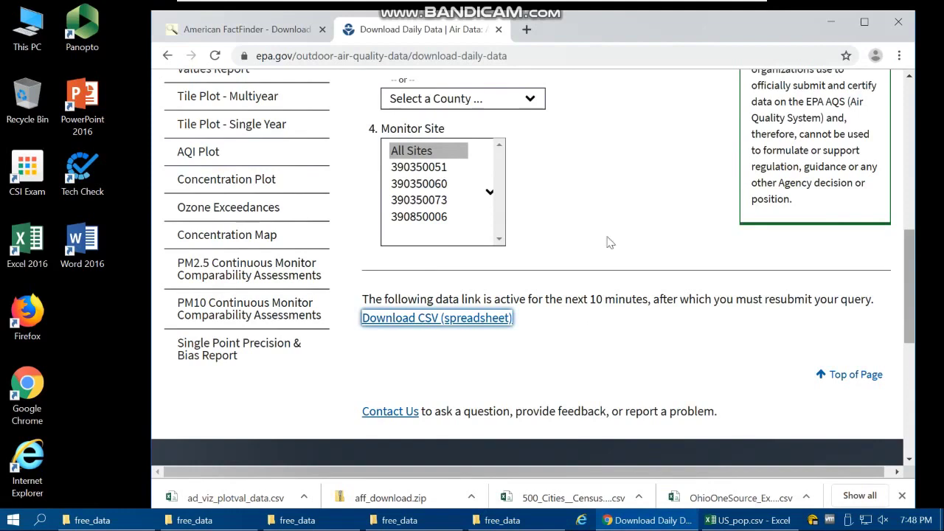
# Open google.com in a new browser tab and search for "tiger line"
pyautogui.click(525, 29)
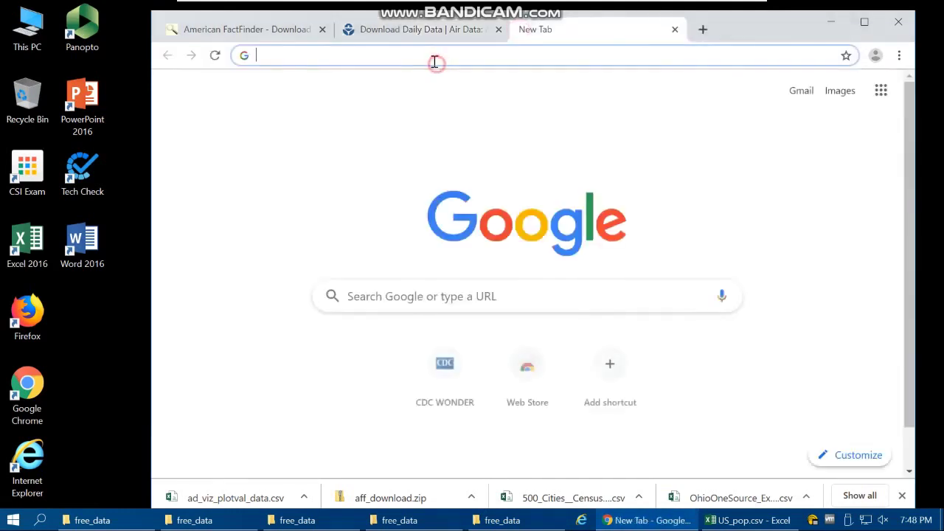
pyautogui.write('go')
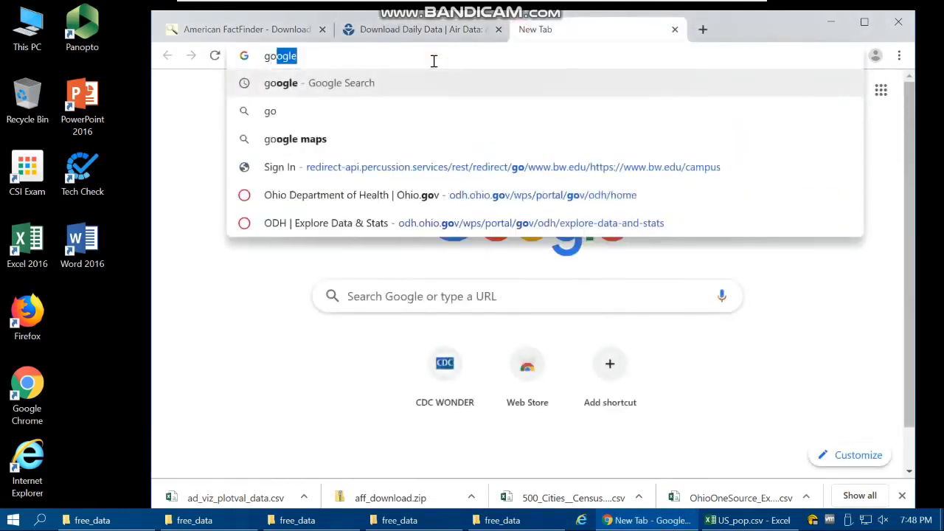
pyautogui.write('ogle.com')
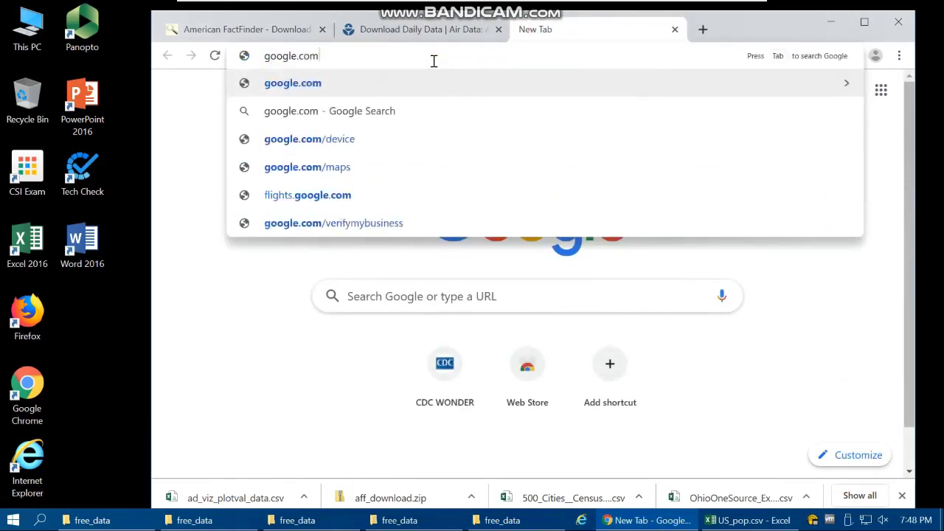
pyautogui.press('Return')
pyautogui.write('tige')
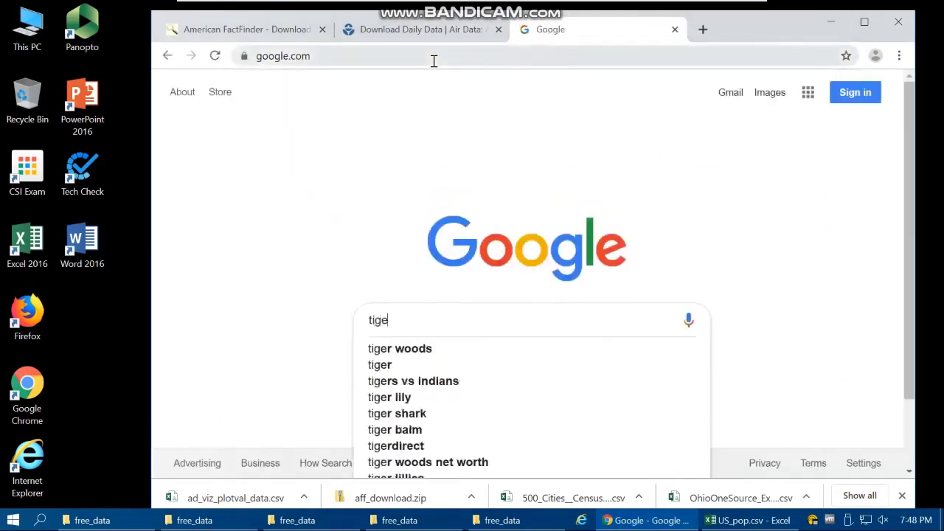
pyautogui.write('r li')
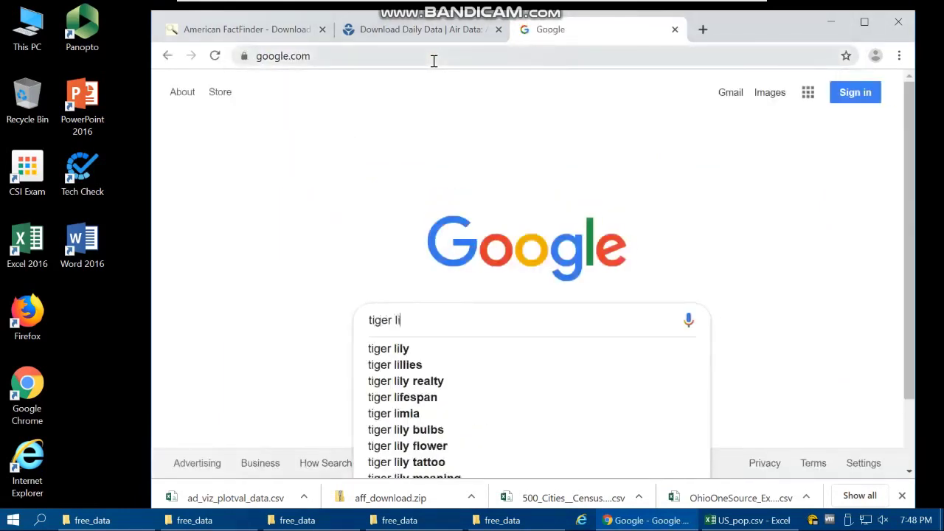
pyautogui.write('ne')
pyautogui.press('Return')
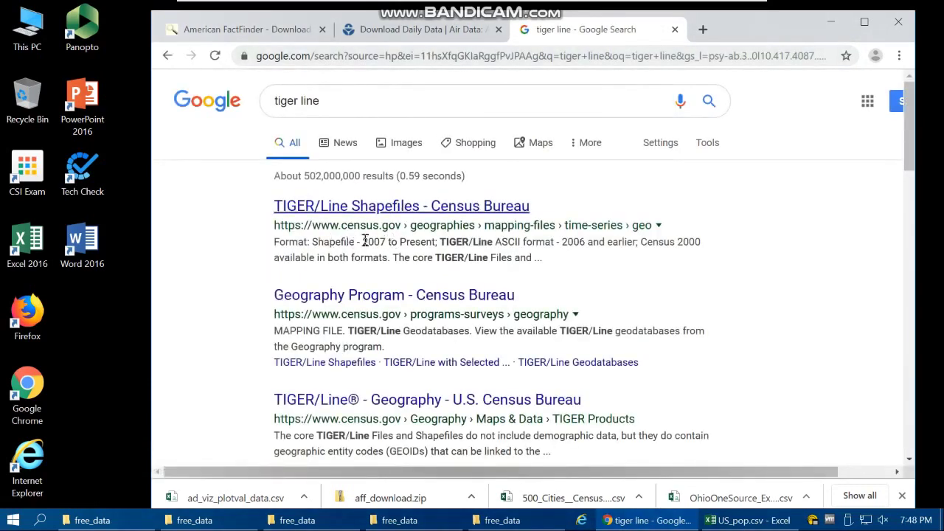
# Open the Census Bureau's TIGER/Line Shapefiles result and review the available formats, years and download options
pyautogui.click(429, 208)
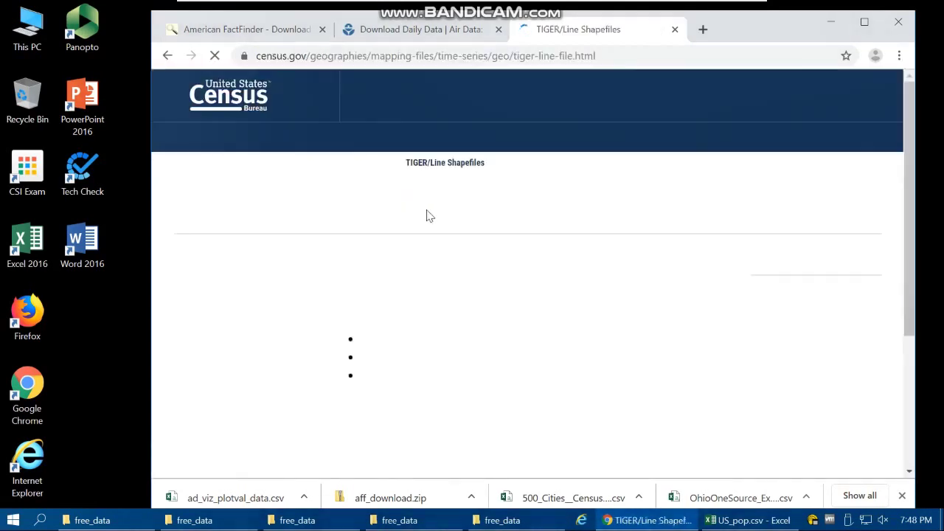
pyautogui.scroll(-1, 420, 288)
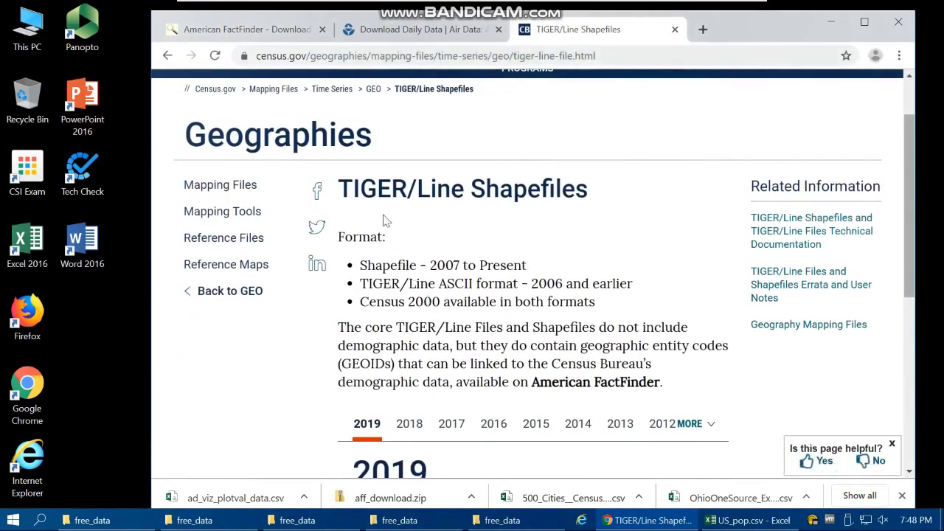
pyautogui.moveTo(362, 269); pyautogui.dragTo(546, 272)
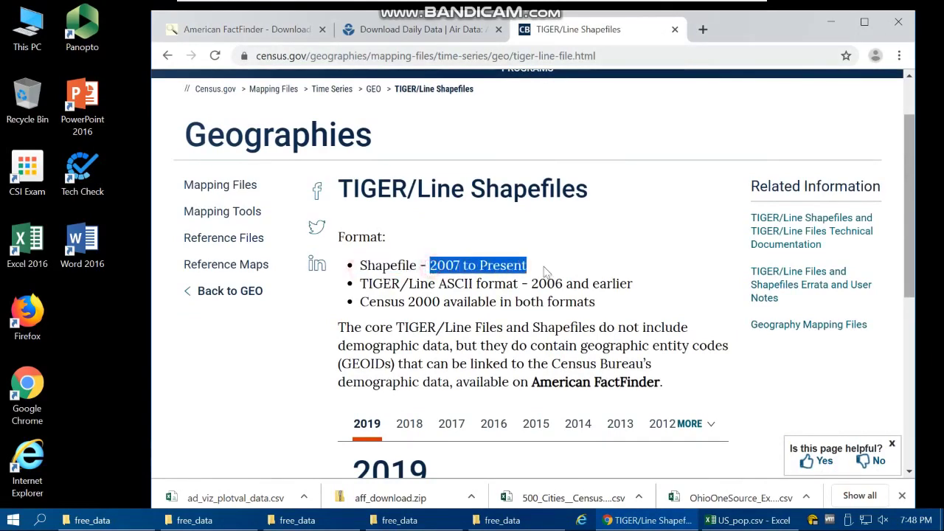
pyautogui.scroll(-2, 439, 306)
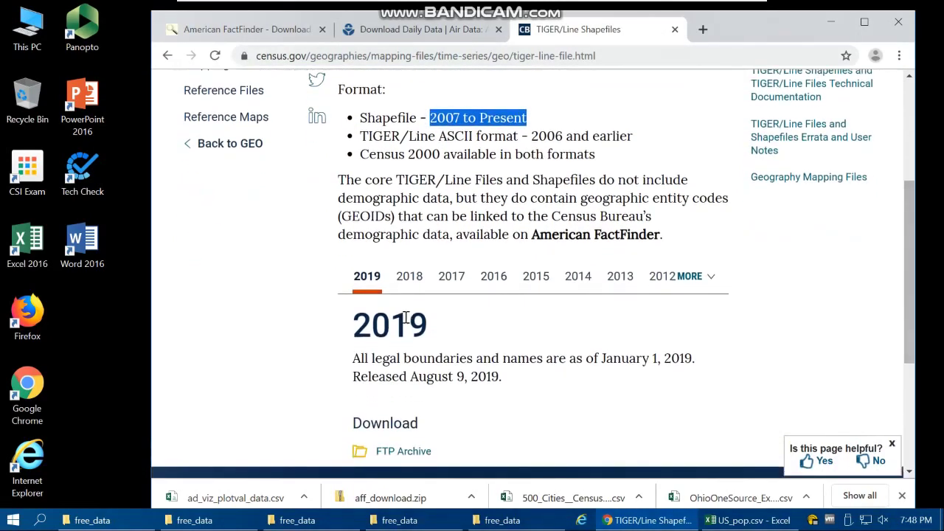
pyautogui.scroll(-1, 402, 380)
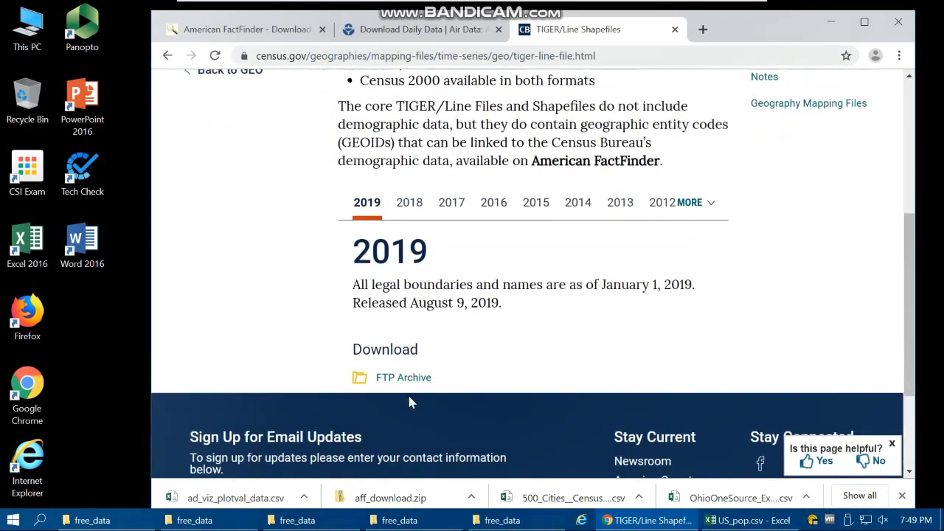
# Switch to the 2018 TIGER/Line Shapefiles and open their download web interface
pyautogui.click(409, 210)
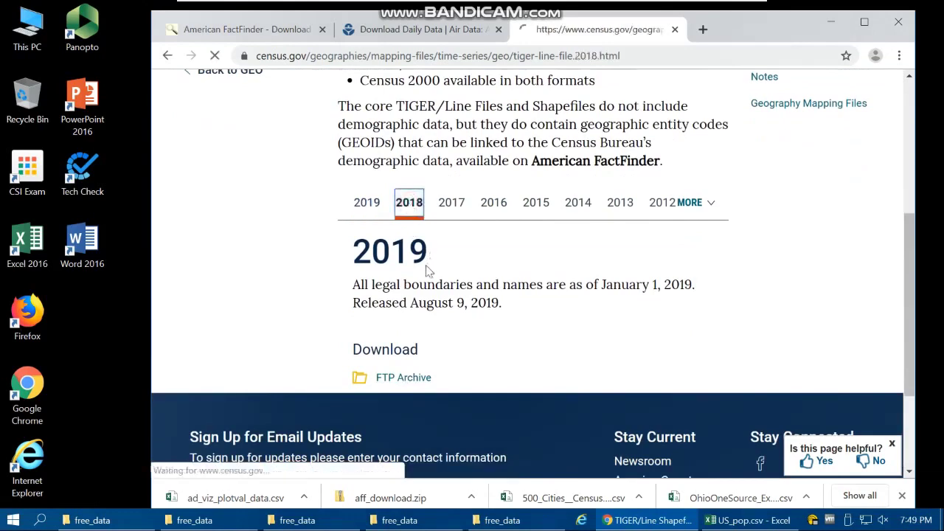
pyautogui.scroll(-10, 413, 288)
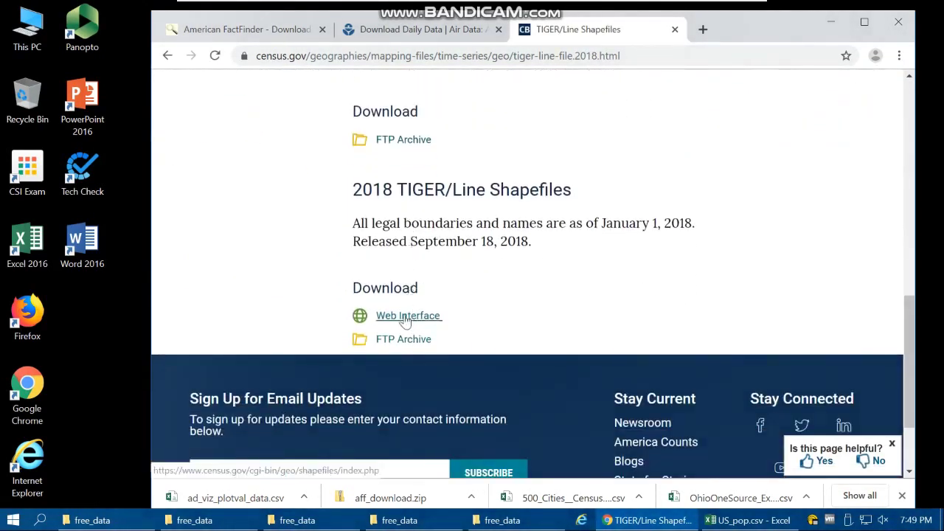
pyautogui.click(405, 323)
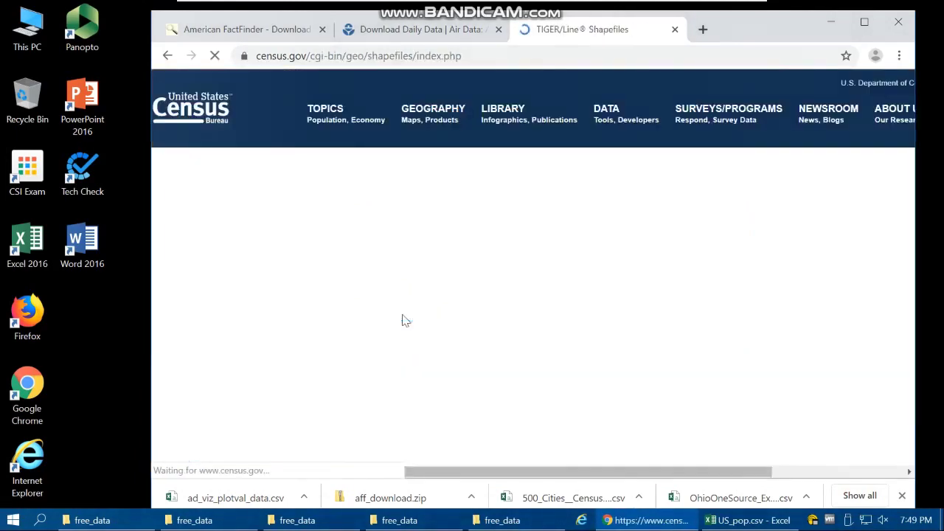
# Submit the 2018 request for the States (and equivalent) layer type and download the national file
pyautogui.scroll(-1, 334, 243)
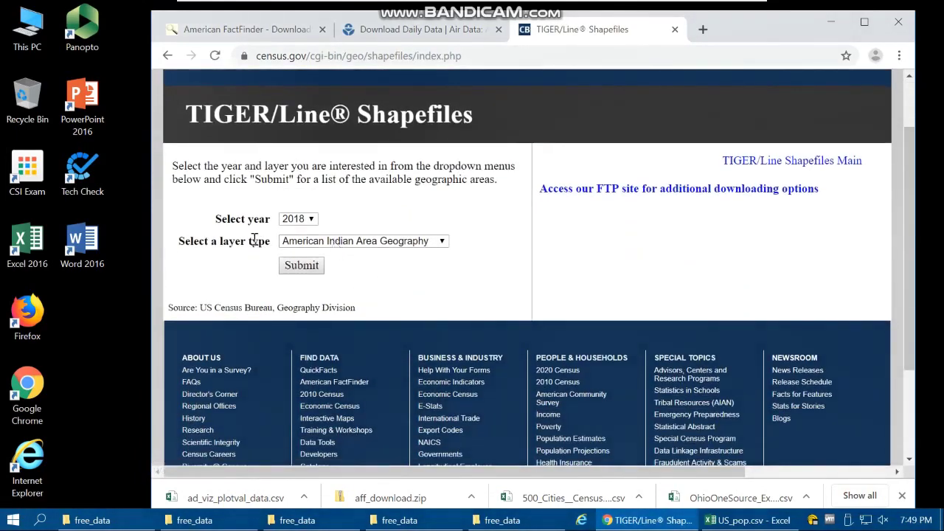
pyautogui.scroll(-1, 234, 253)
pyautogui.scroll(1, 295, 266)
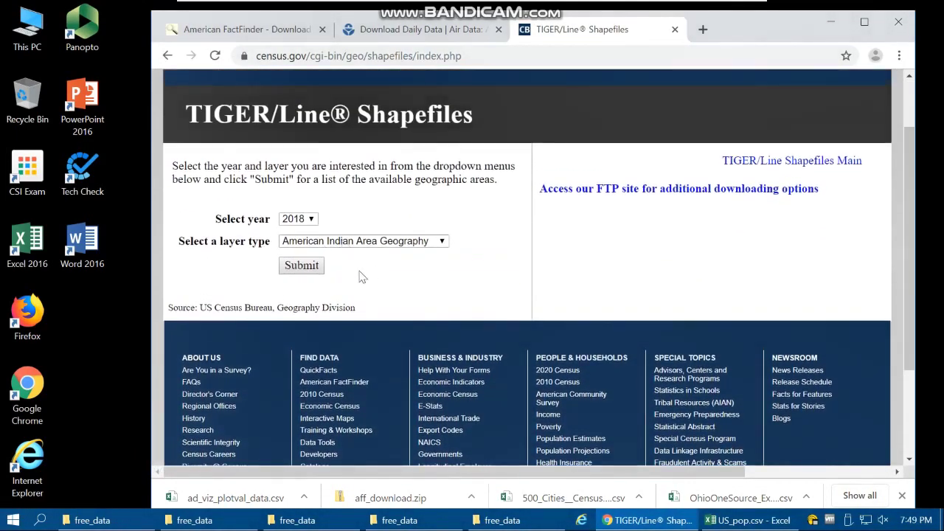
pyautogui.click(354, 243)
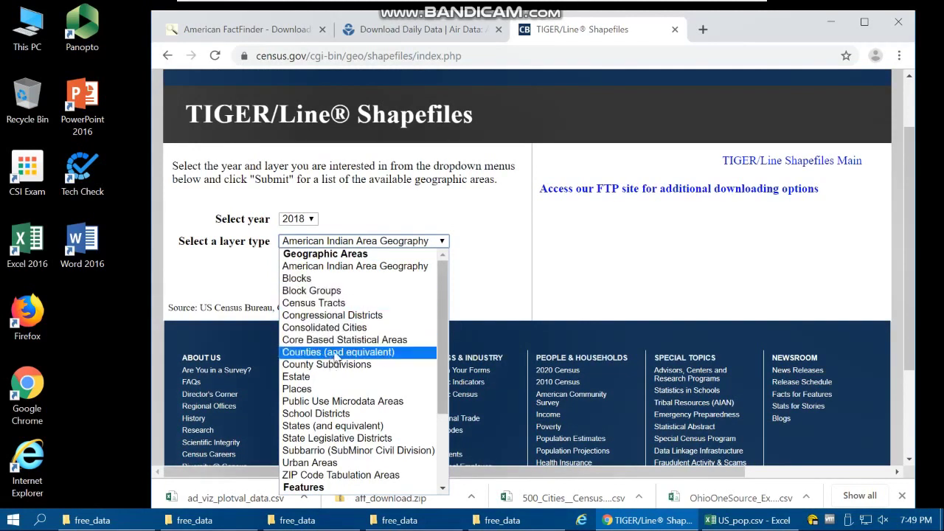
pyautogui.click(324, 427)
pyautogui.click(304, 266)
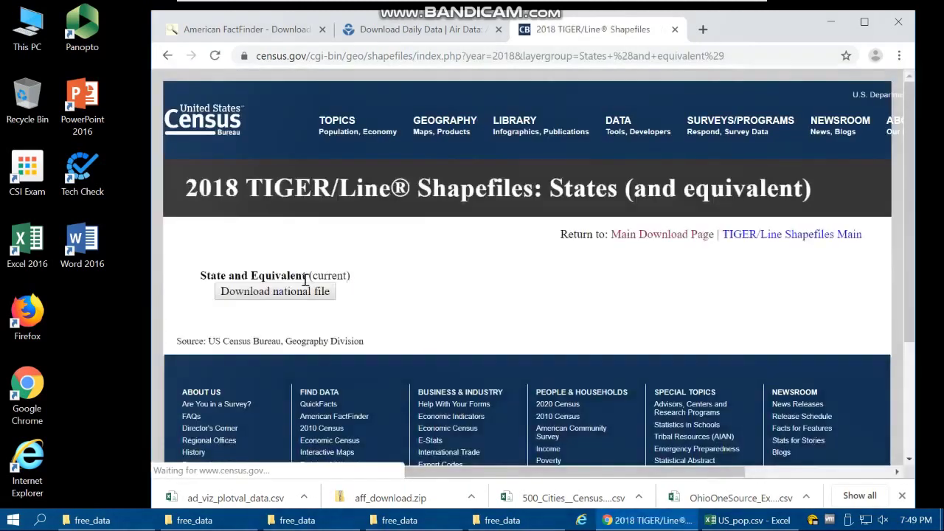
pyautogui.click(272, 291)
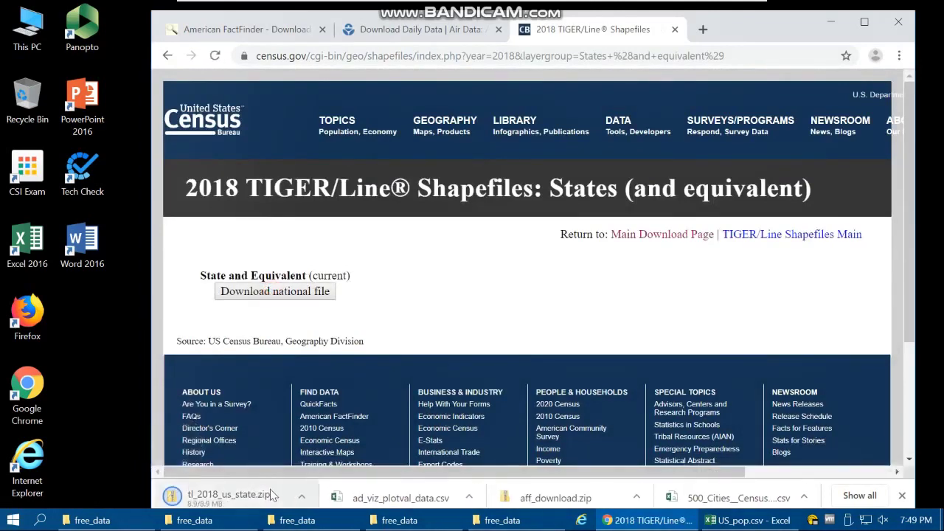
# Copy the downloaded tl_2018_us_state.zip from the Downloads folder into free_data
pyautogui.click(302, 497)
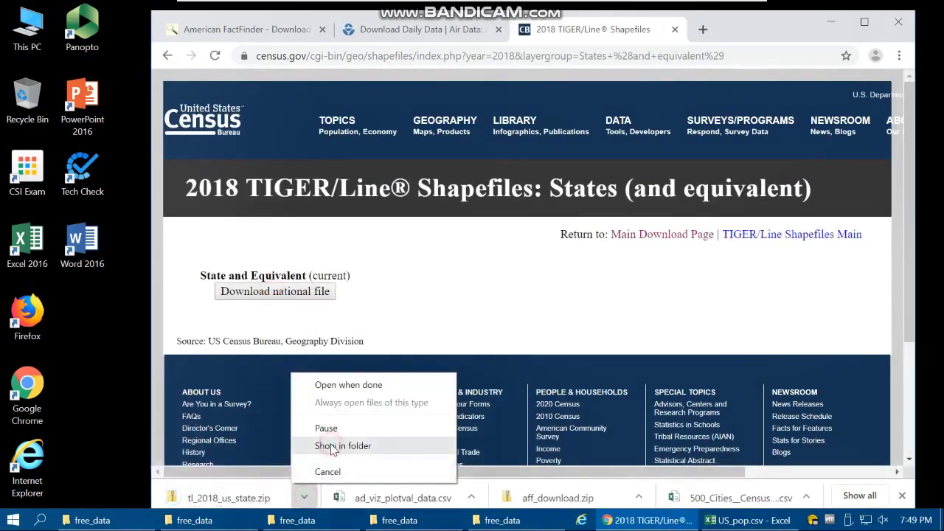
pyautogui.click(332, 446)
pyautogui.rightClick(476, 239)
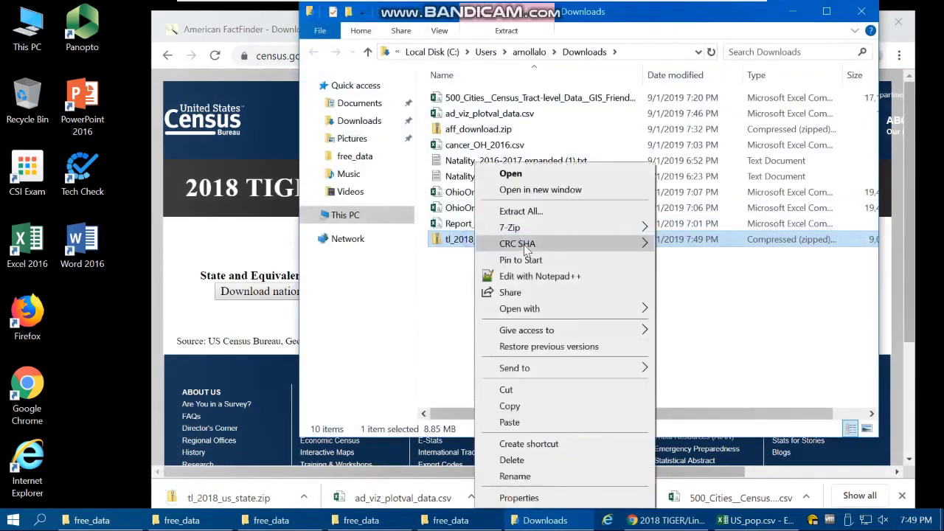
pyautogui.click(510, 406)
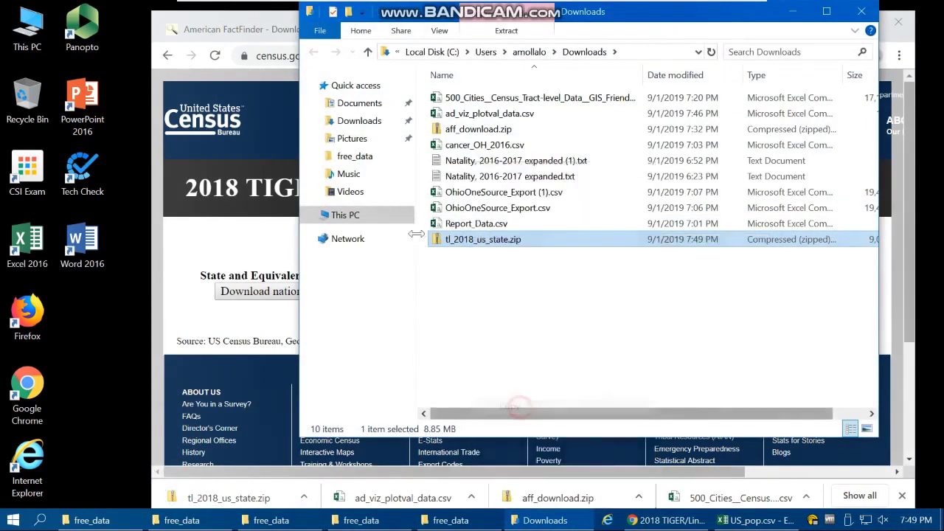
pyautogui.click(361, 164)
pyautogui.rightClick(508, 333)
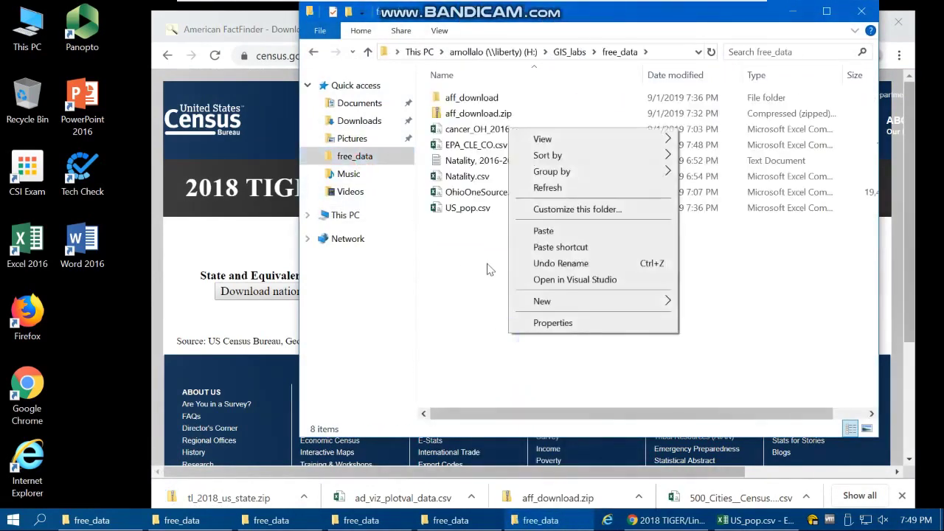
pyautogui.click(534, 231)
# Extract tl_2018_us_state.zip within free_data and check the shapefile components in the extracted folder
pyautogui.rightClick(469, 227)
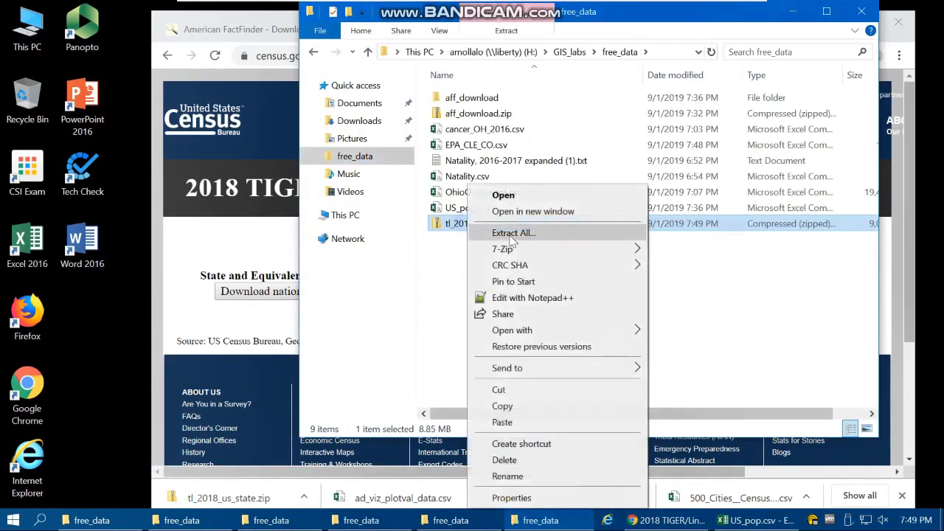
pyautogui.click(451, 229)
pyautogui.rightClick(451, 230)
pyautogui.click(445, 269)
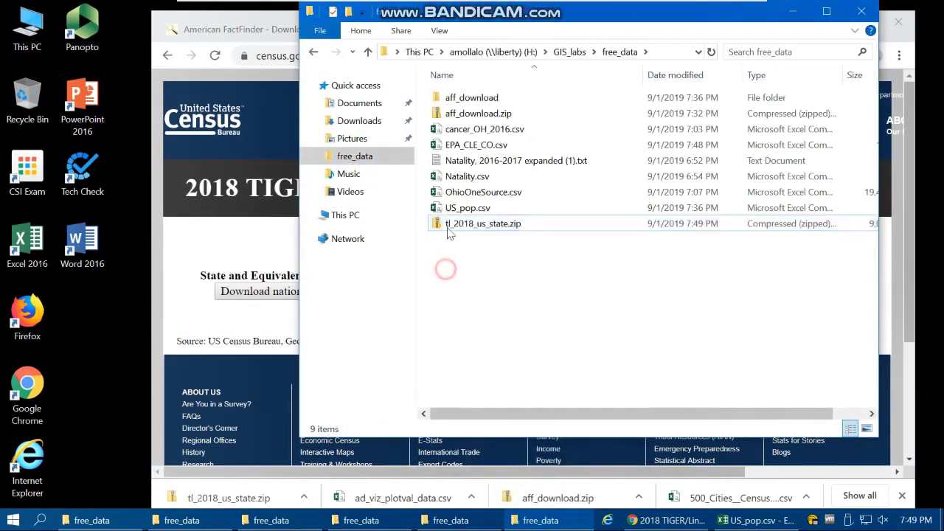
pyautogui.rightClick(449, 233)
pyautogui.click(449, 213)
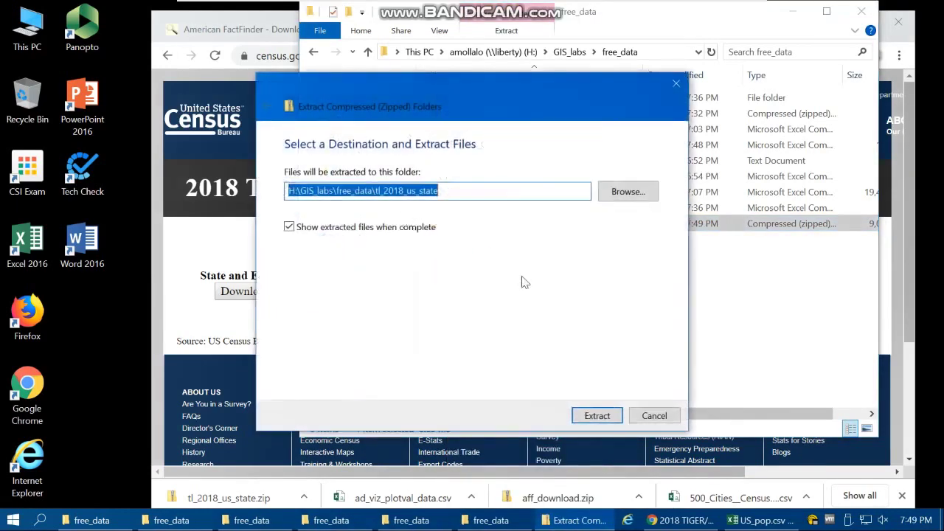
pyautogui.click(597, 415)
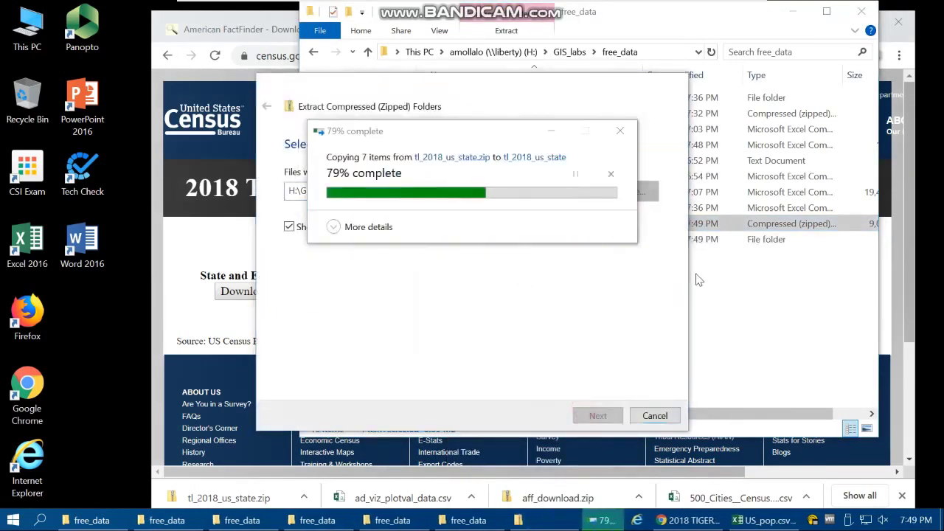
pyautogui.click(882, 30)
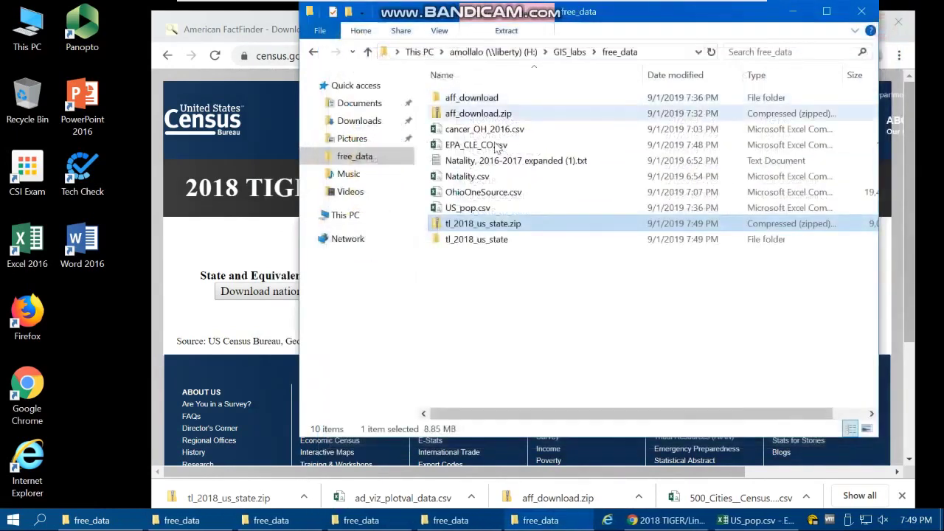
pyautogui.doubleClick(477, 240)
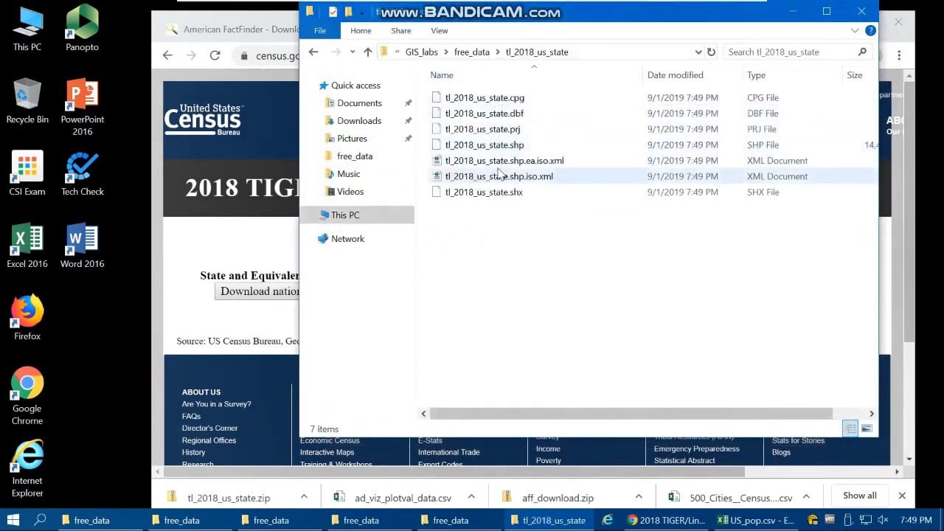
pyautogui.click(312, 52)
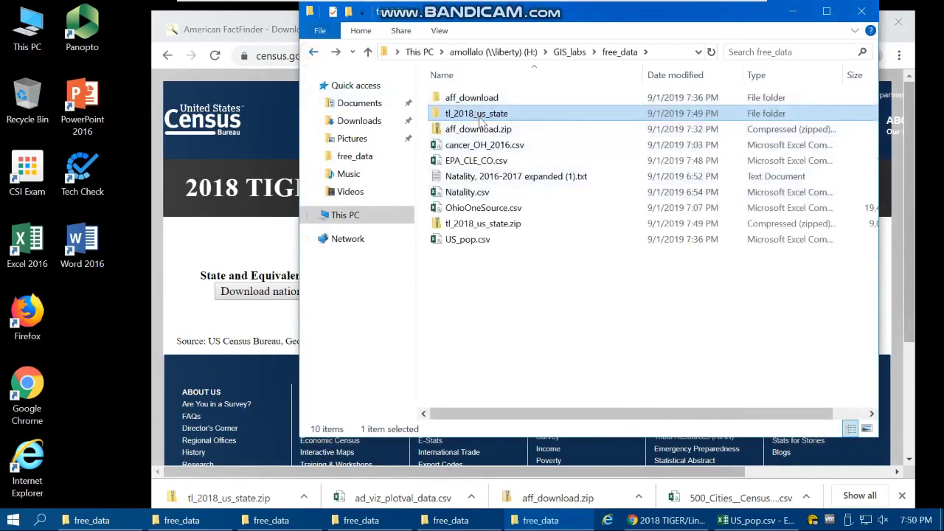
# Return to the TIGER/Line Shapefiles request form in the browser and submit the 2018 request for the All Lines layer type
pyautogui.click(195, 255)
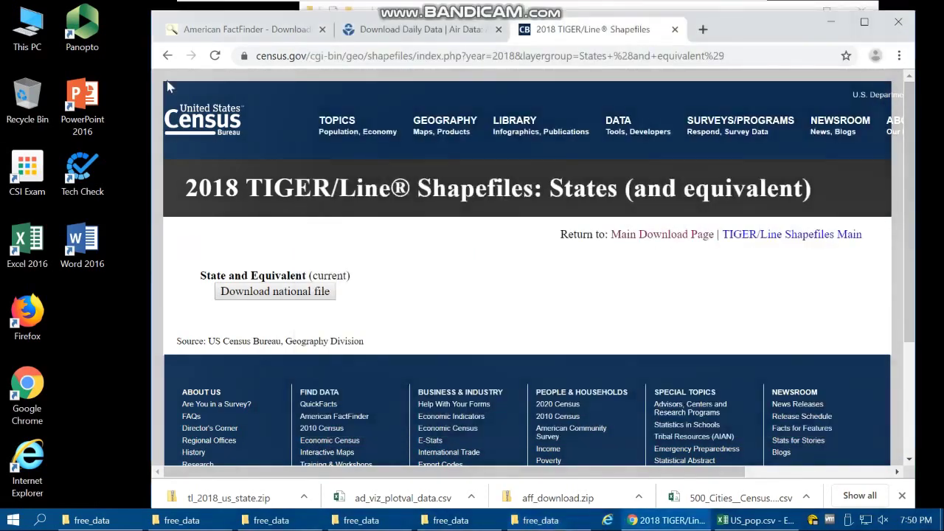
pyautogui.click(167, 56)
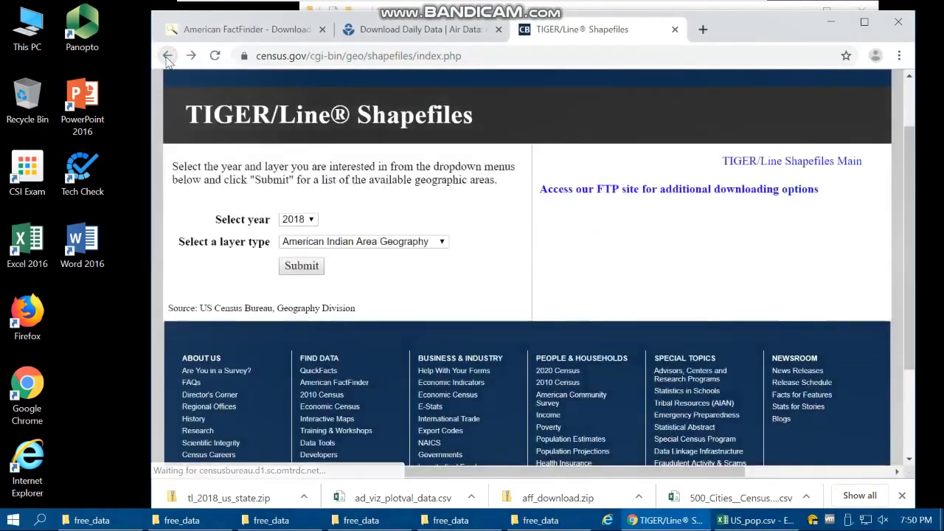
pyautogui.click(392, 245)
pyautogui.scroll(-3, 372, 354)
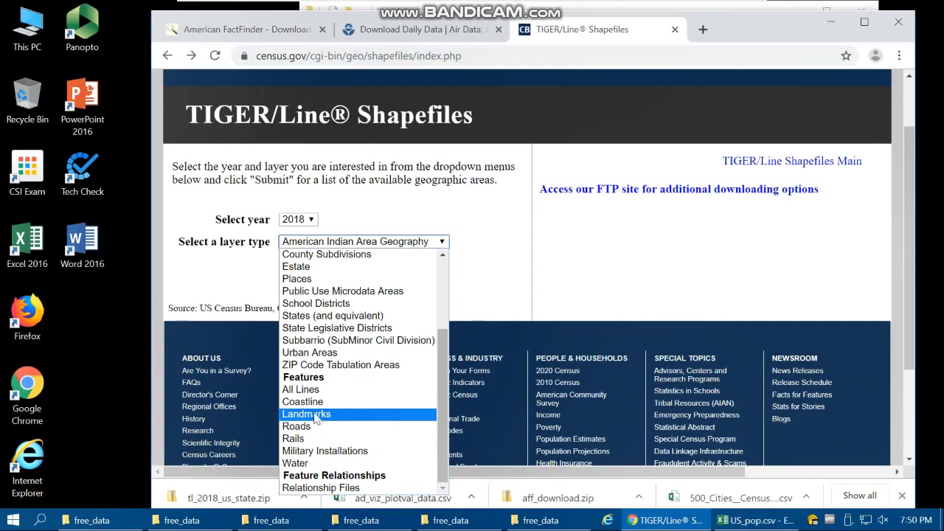
pyautogui.click(308, 389)
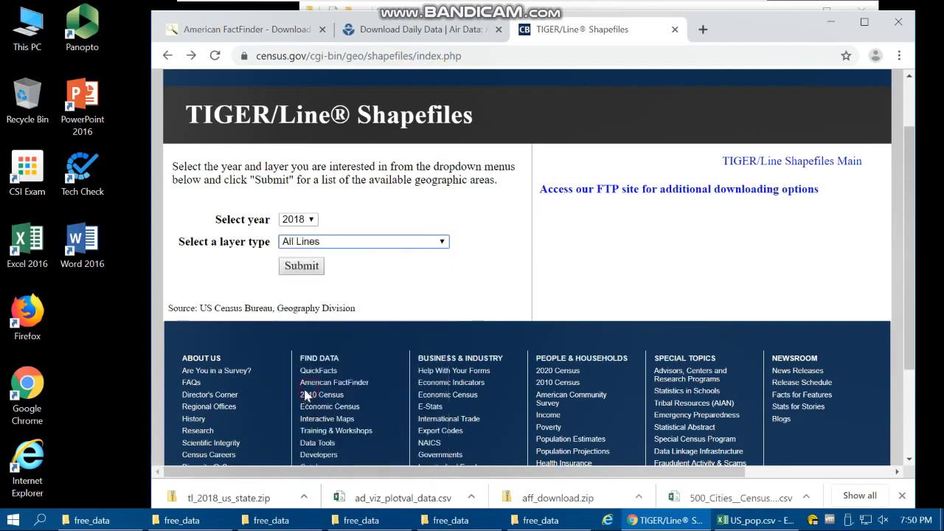
pyautogui.click(301, 267)
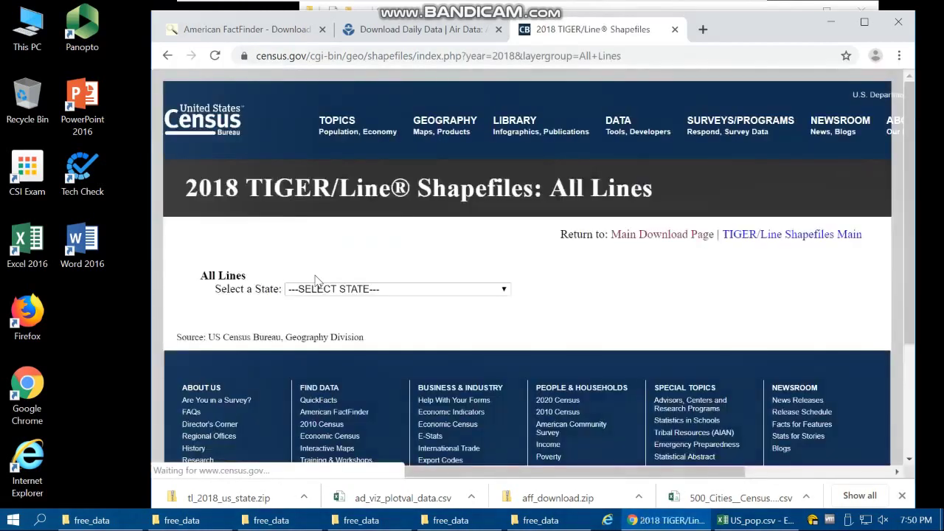
# Select Ohio and Cuyahoga County for the All Lines layer and download the file
pyautogui.click(316, 288)
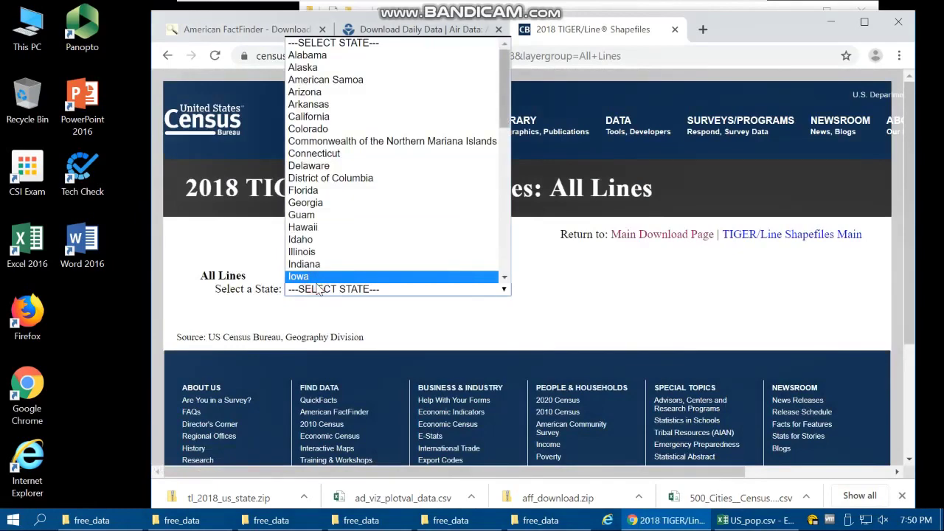
pyautogui.press('o')
pyautogui.press('Return')
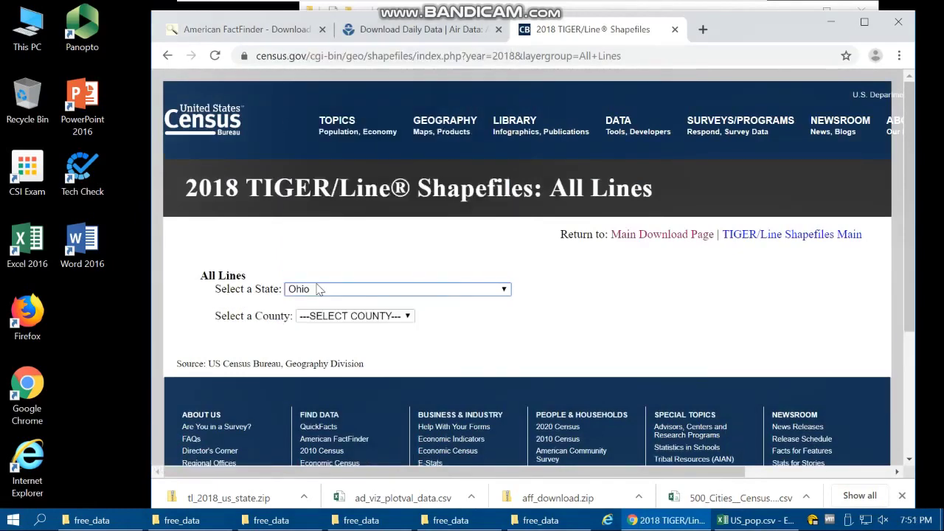
pyautogui.click(371, 322)
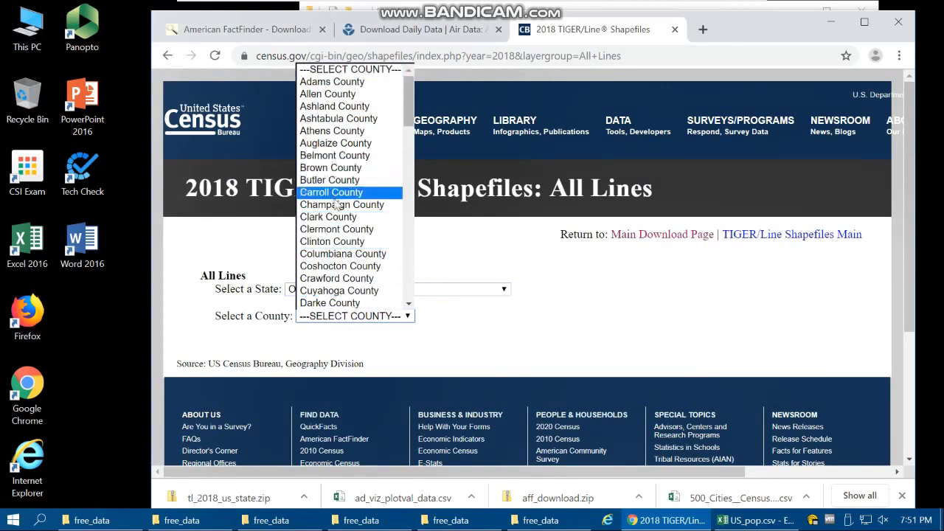
pyautogui.click(345, 290)
pyautogui.click(229, 334)
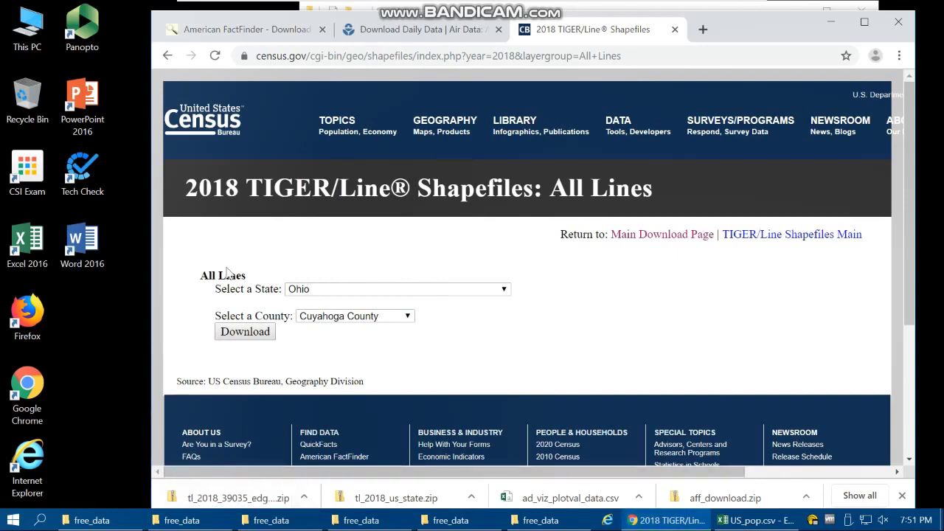
# Copy the downloaded tl_2018_39035_edges.zip from the Downloads folder into free_data
pyautogui.click(303, 498)
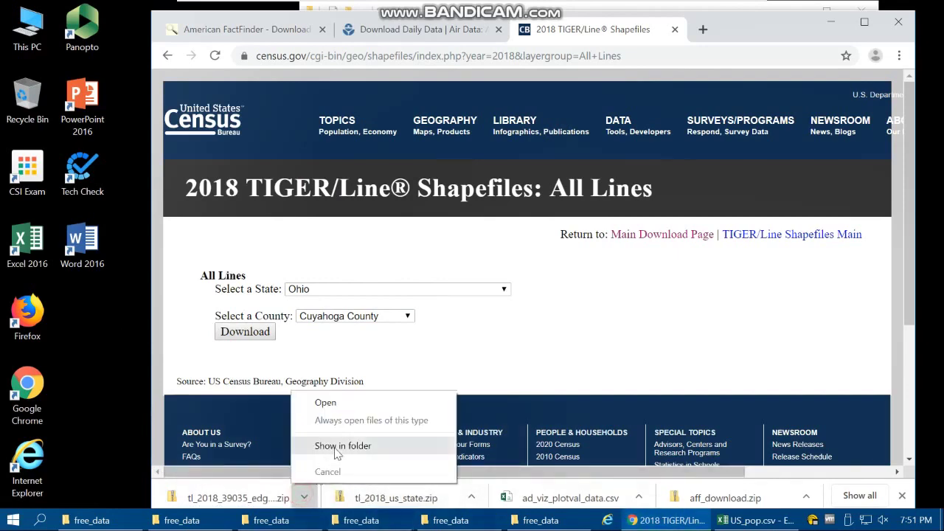
pyautogui.click(334, 447)
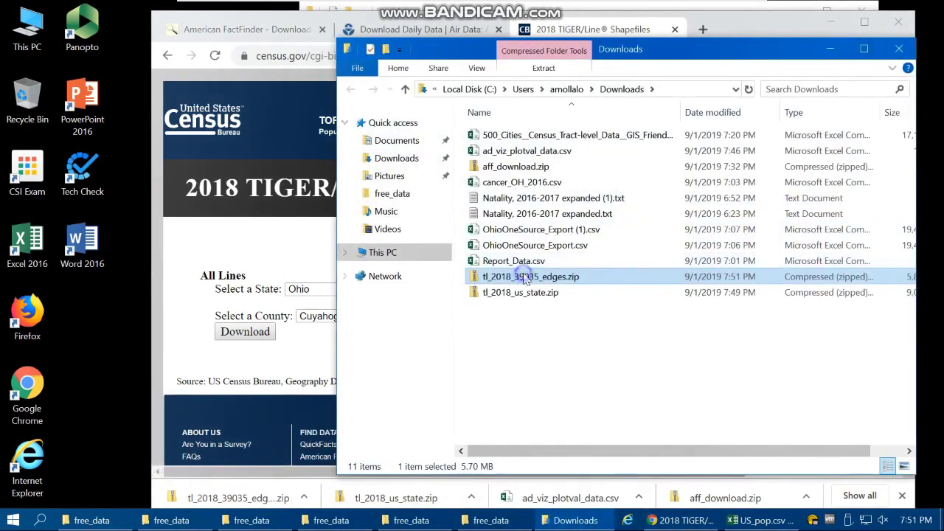
pyautogui.rightClick(526, 277)
pyautogui.click(561, 406)
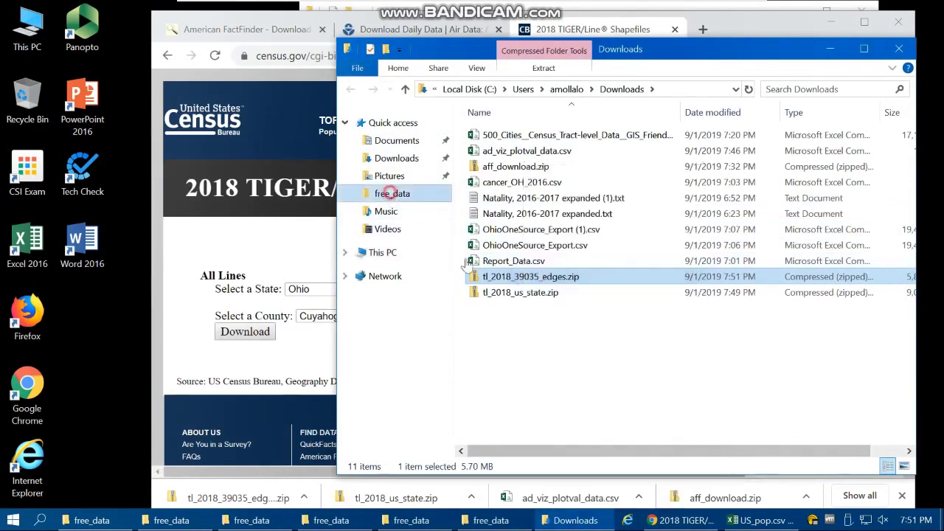
pyautogui.click(391, 193)
pyautogui.rightClick(577, 379)
pyautogui.click(595, 290)
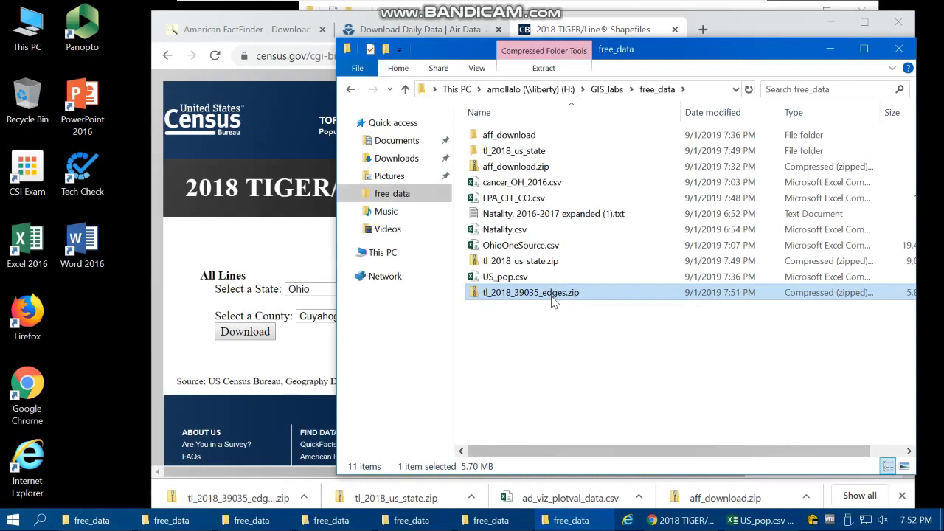
# Return to the browser, close the Air Data and American FactFinder tabs, and close one free_data window
pyautogui.click(680, 519)
pyautogui.click(499, 29)
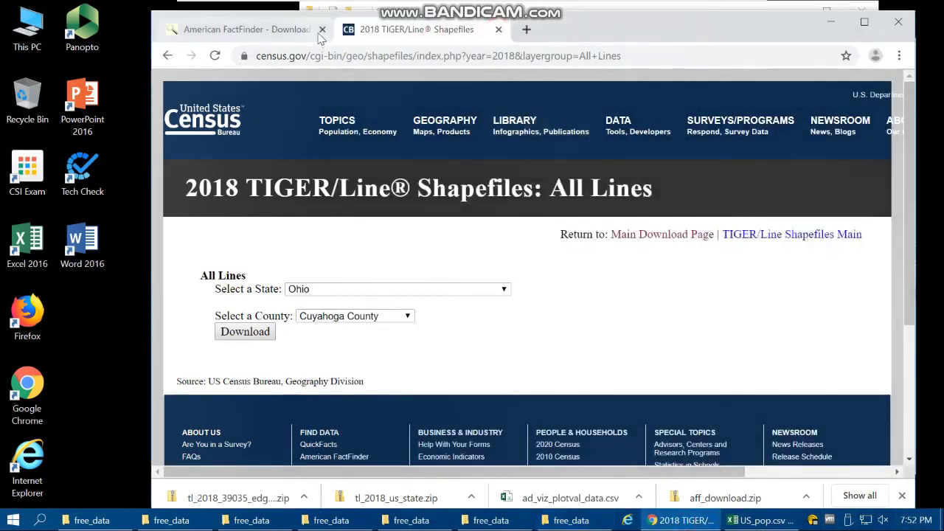
pyautogui.click(323, 30)
pyautogui.rightClick(467, 522)
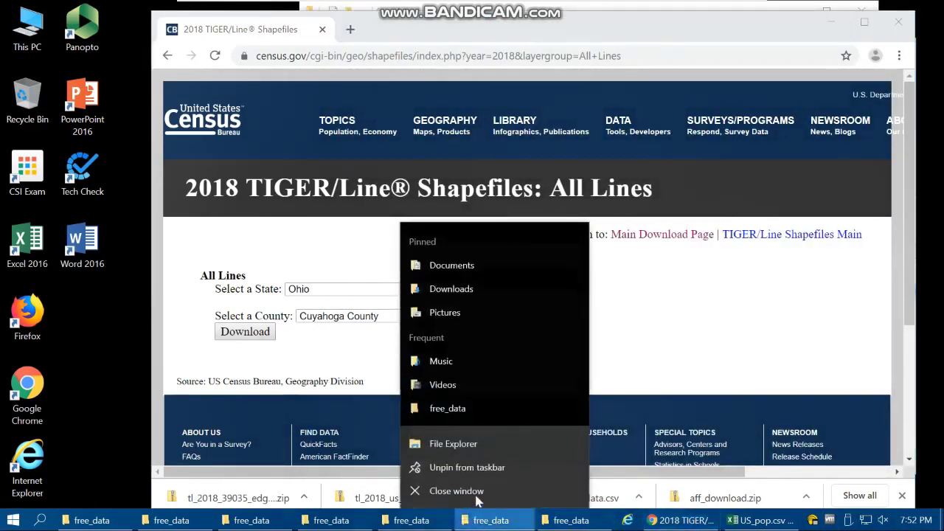
pyautogui.click(456, 491)
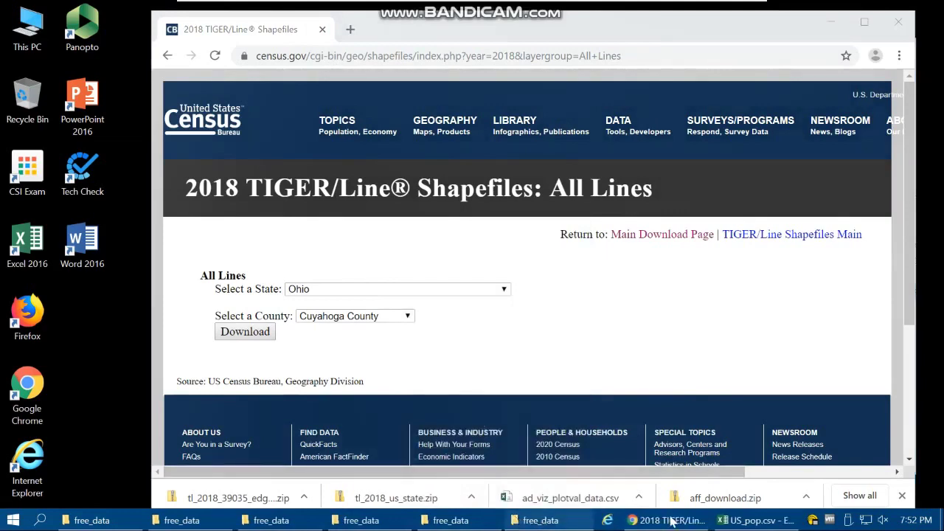
# Open a new browser tab in place of the Census page and search for "nlcd"
pyautogui.click(351, 30)
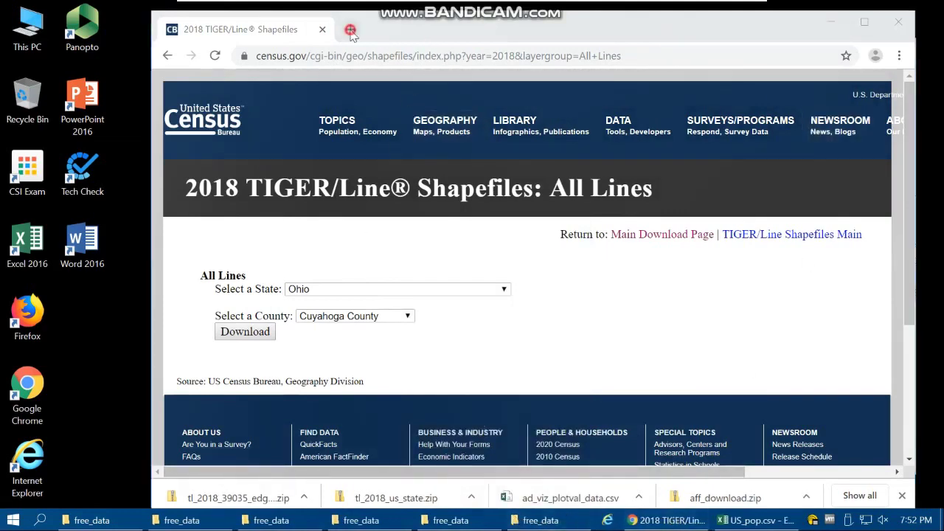
pyautogui.write('g')
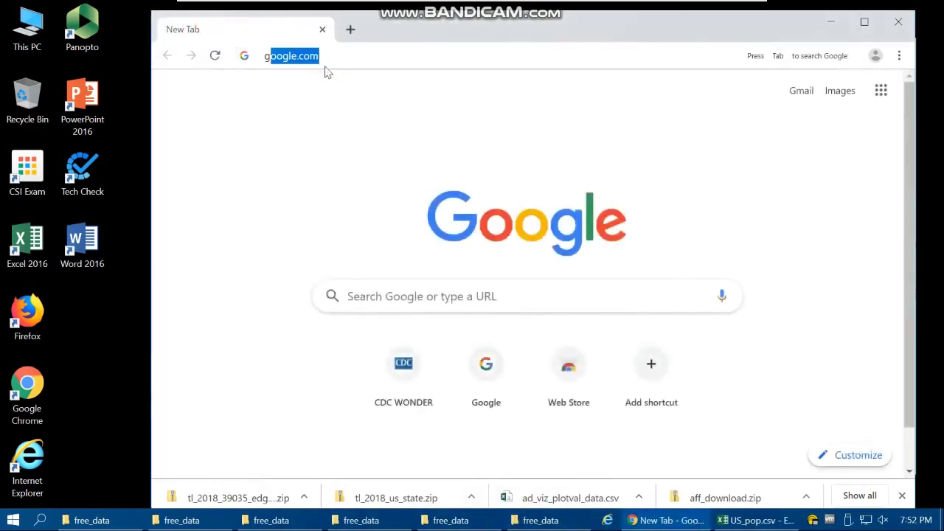
pyautogui.press('BackSpace')
pyautogui.press('BackSpace')
pyautogui.write('n')
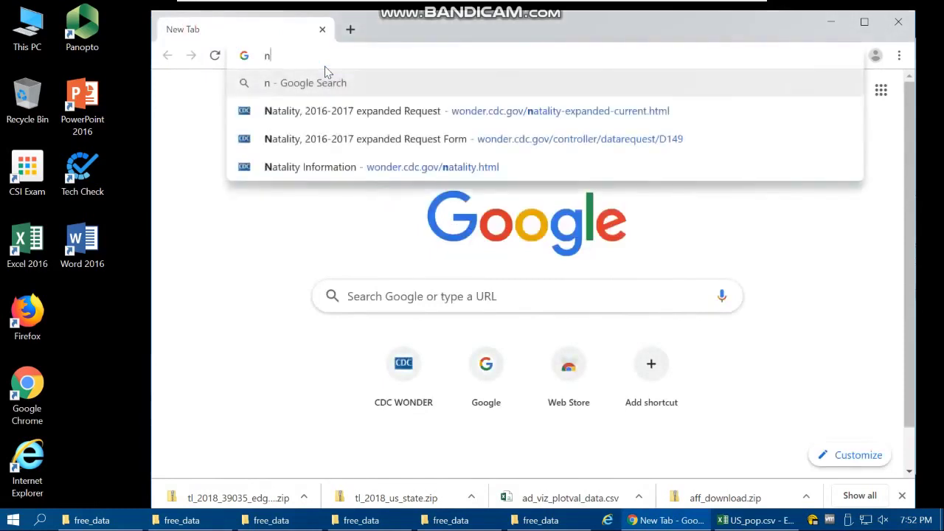
pyautogui.write('lcd')
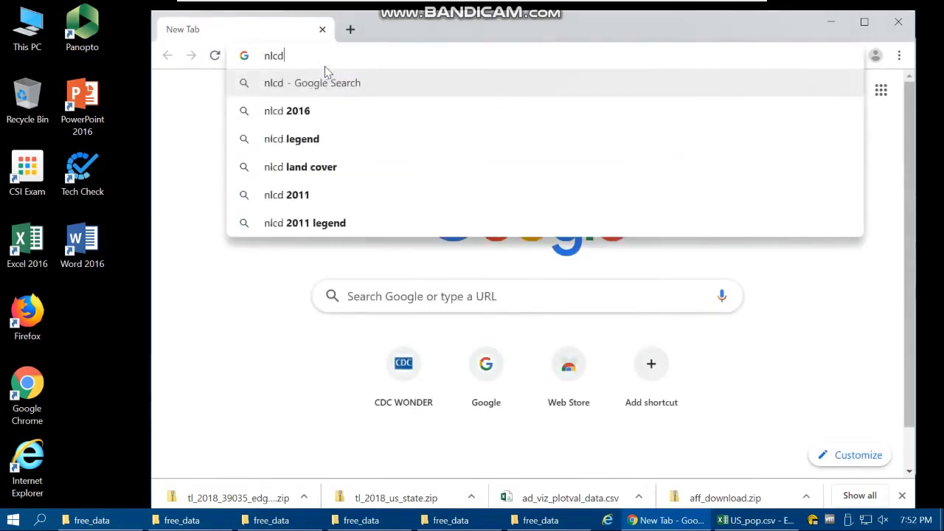
pyautogui.press('Return')
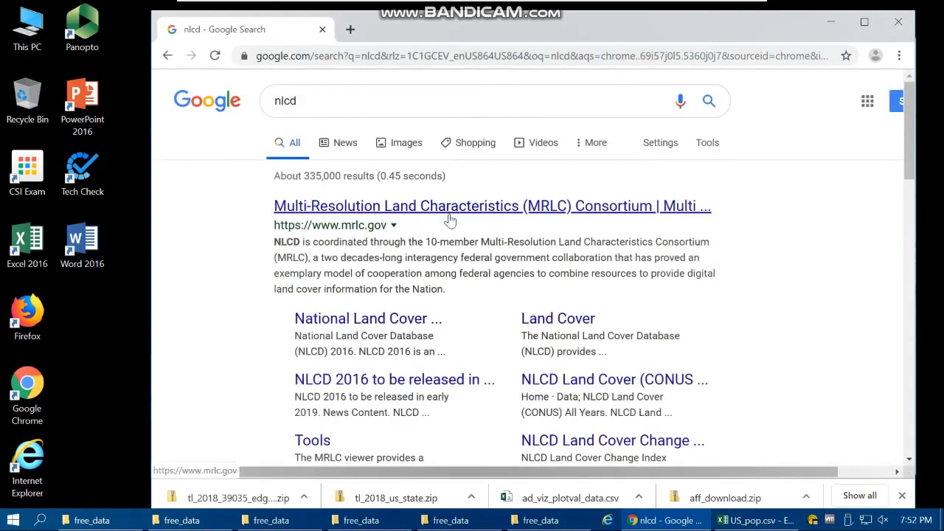
# Open the Multi-Resolution Land Characteristics (MRLC) Consortium result and review its home page down to the NLCD 2016 section
pyautogui.click(393, 214)
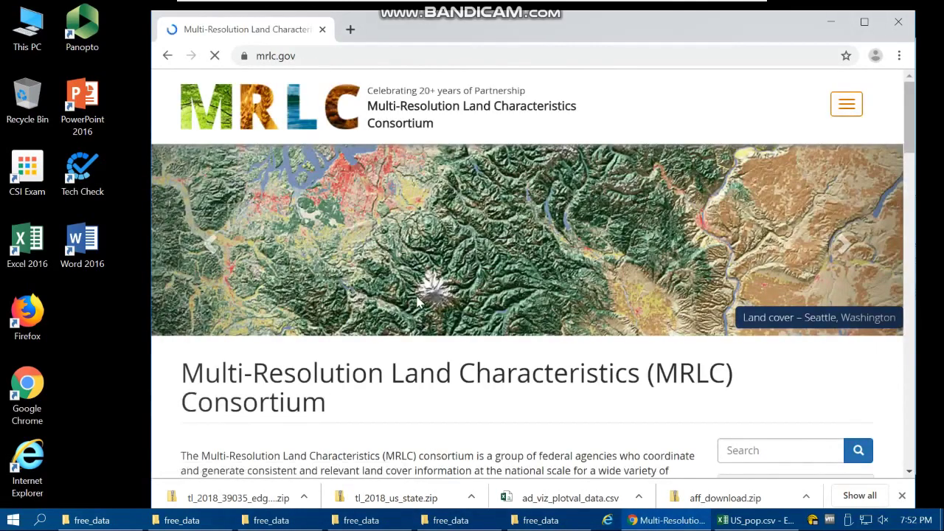
pyautogui.scroll(-4, 298, 272)
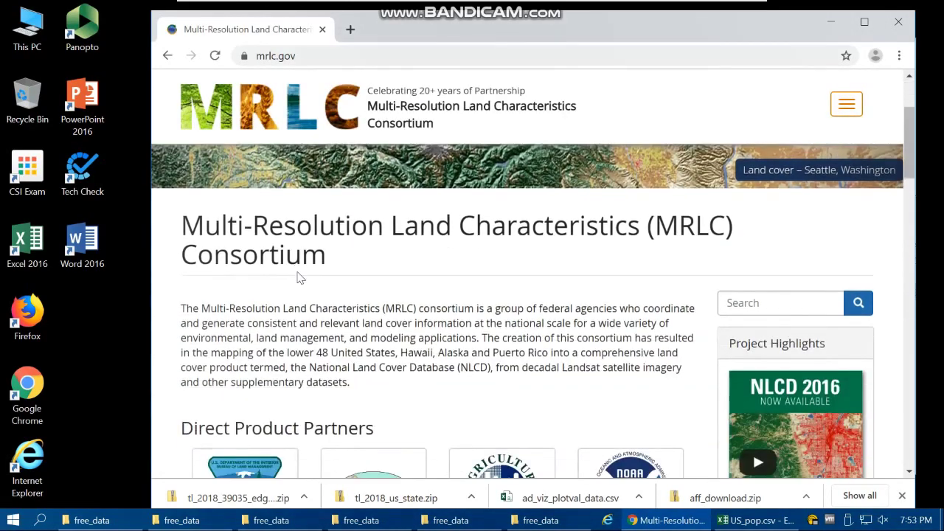
pyautogui.scroll(-6, 298, 272)
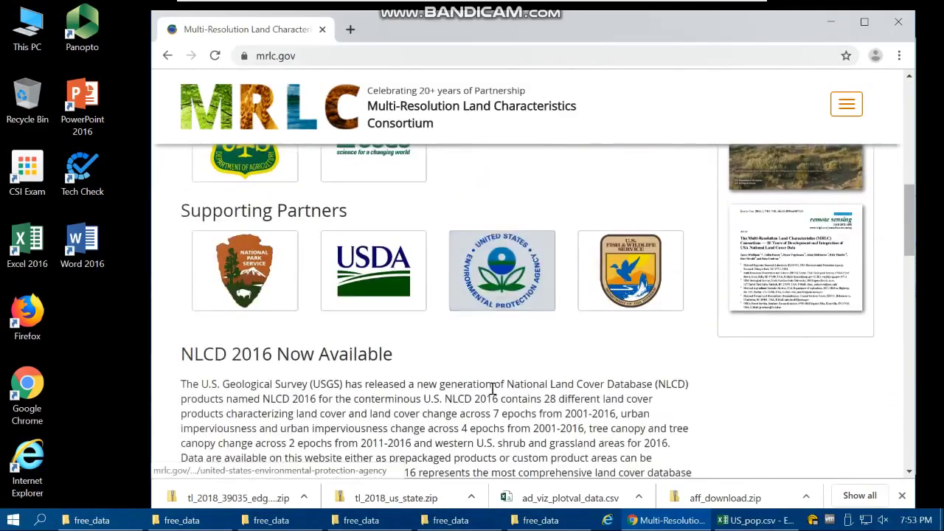
# Look over the MRLC home page again and open the site's data downloads page
pyautogui.scroll(10, 485, 389)
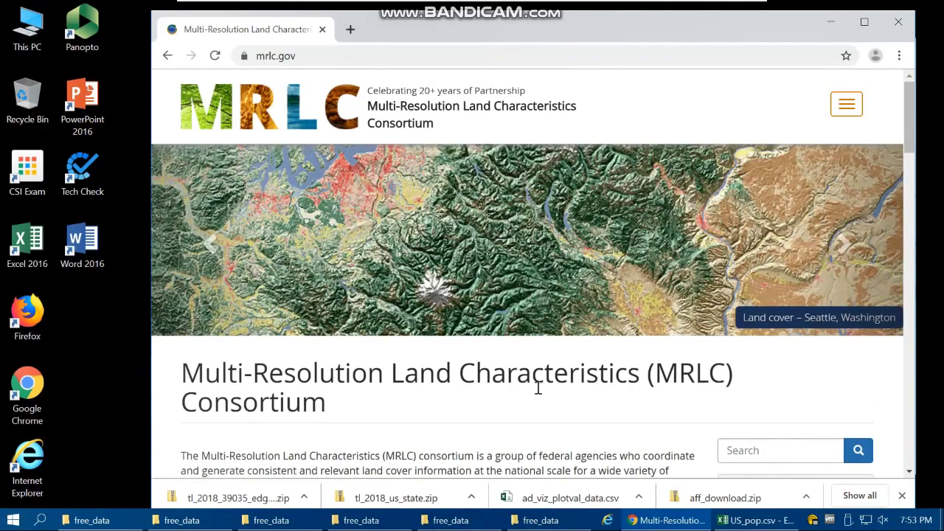
pyautogui.scroll(-15, 545, 330)
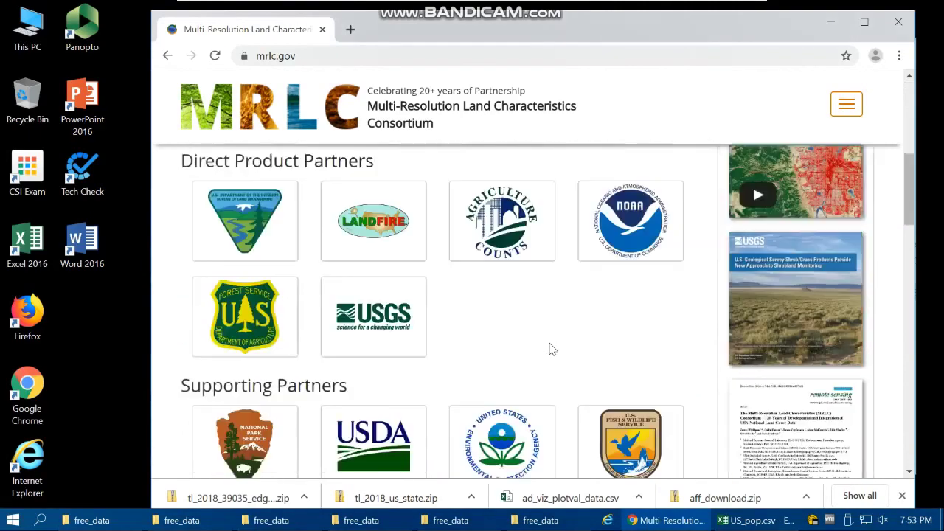
pyautogui.scroll(-4, 557, 384)
pyautogui.scroll(19, 576, 375)
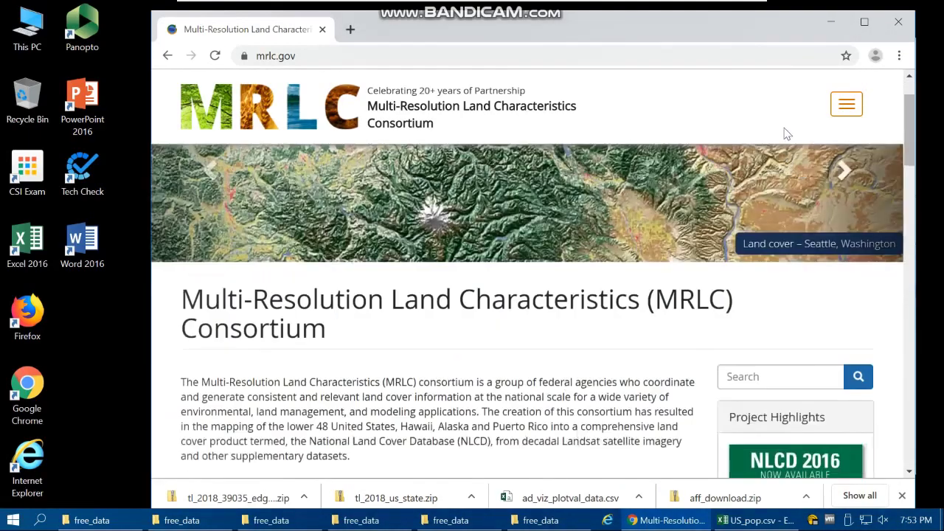
pyautogui.click(846, 104)
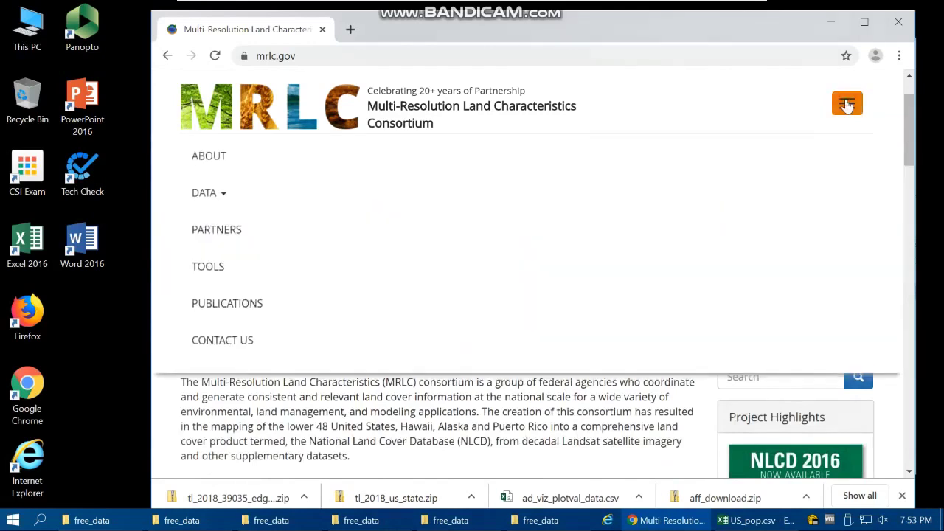
pyautogui.click(212, 194)
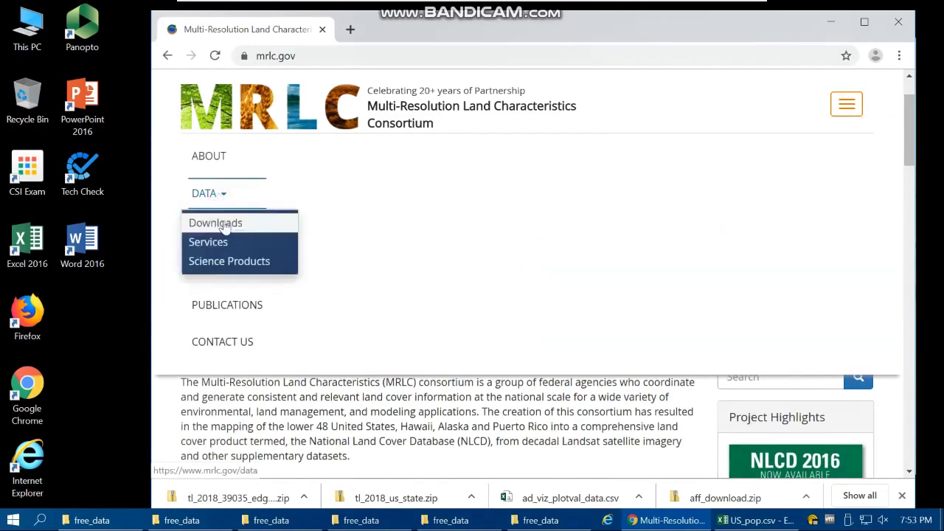
pyautogui.click(225, 224)
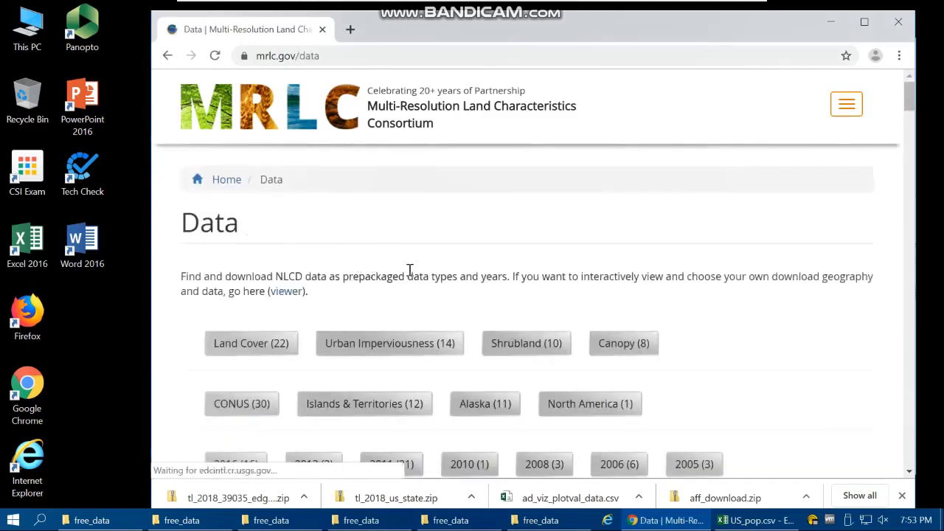
# Find the NLCD 2016 Land Cover (CONUS) product among the land cover datasets, start its download and cancel it
pyautogui.scroll(-4, 476, 320)
pyautogui.scroll(-2, 476, 320)
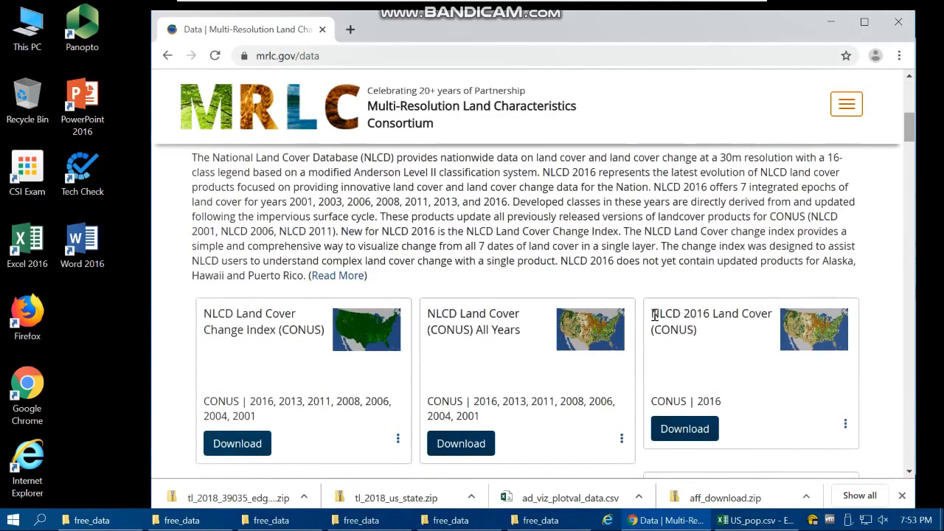
pyautogui.moveTo(654, 314)
pyautogui.mouseDown()
pyautogui.moveTo(718, 314)
pyautogui.moveTo(665, 317)
pyautogui.mouseUp()
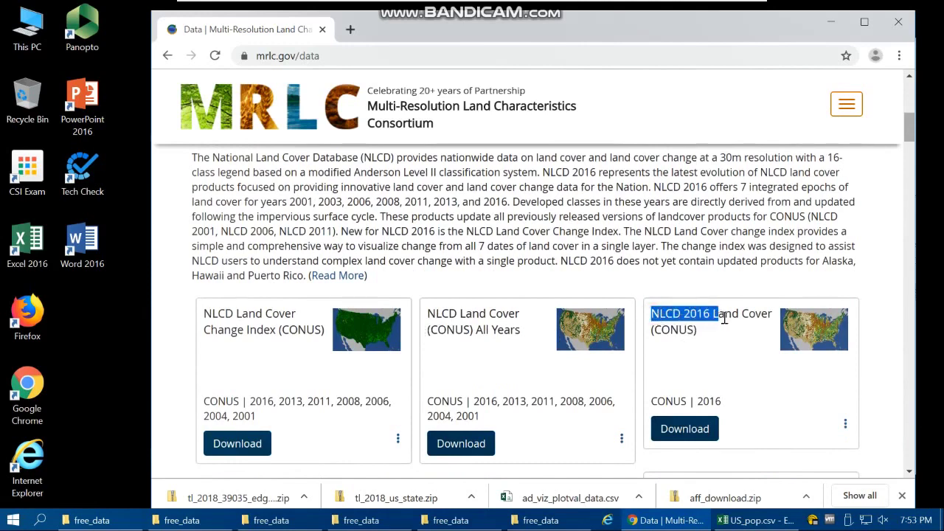
pyautogui.click(750, 319)
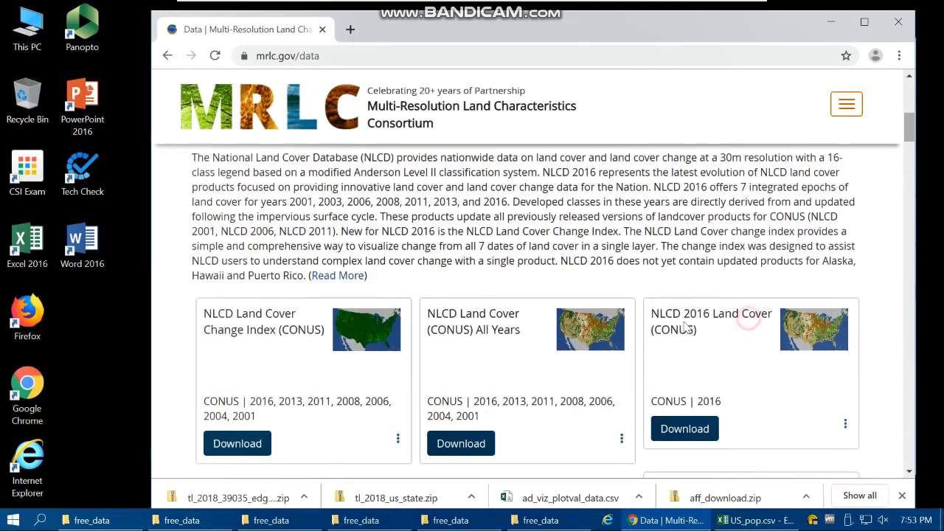
pyautogui.click(698, 427)
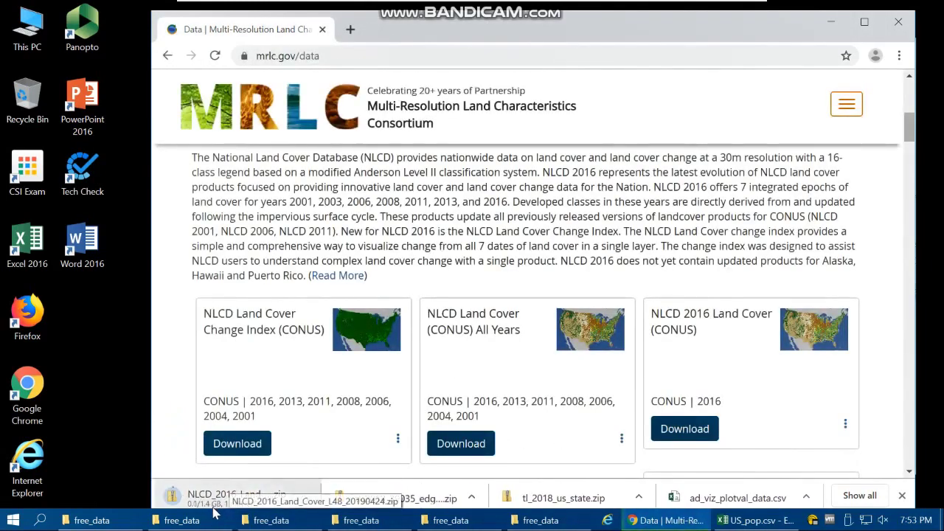
pyautogui.click(304, 497)
pyautogui.click(345, 471)
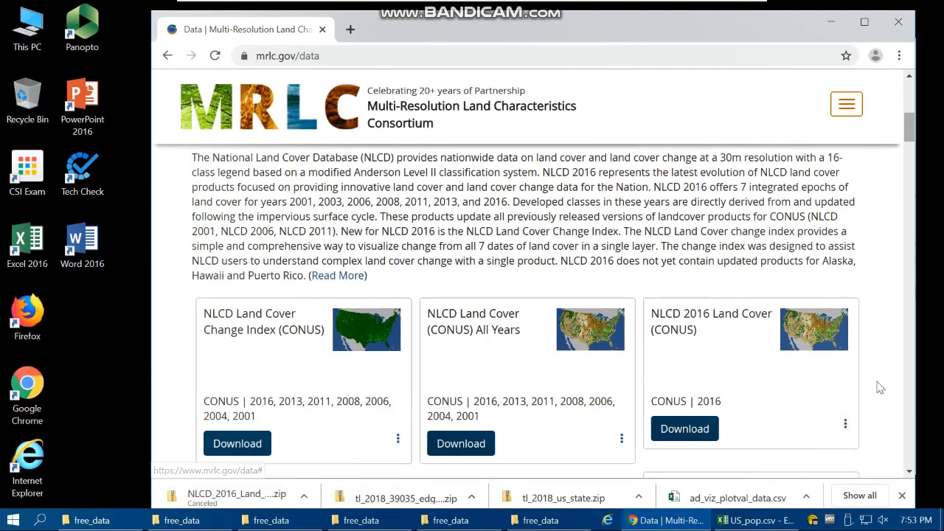
# Open the overview of NLCD 2016 Land Cover (CONUS) and view its NLCD2016 classification legend
pyautogui.click(845, 426)
pyautogui.scroll(-2, 864, 424)
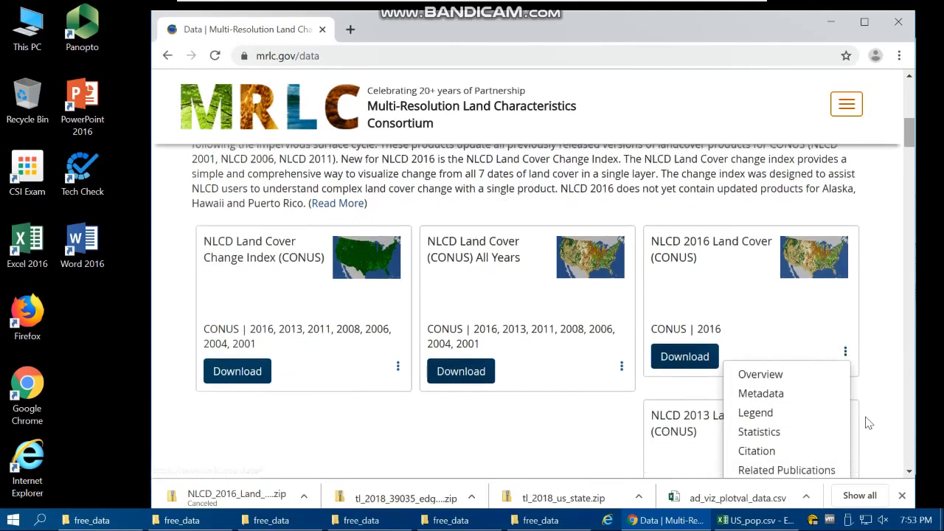
pyautogui.click(760, 299)
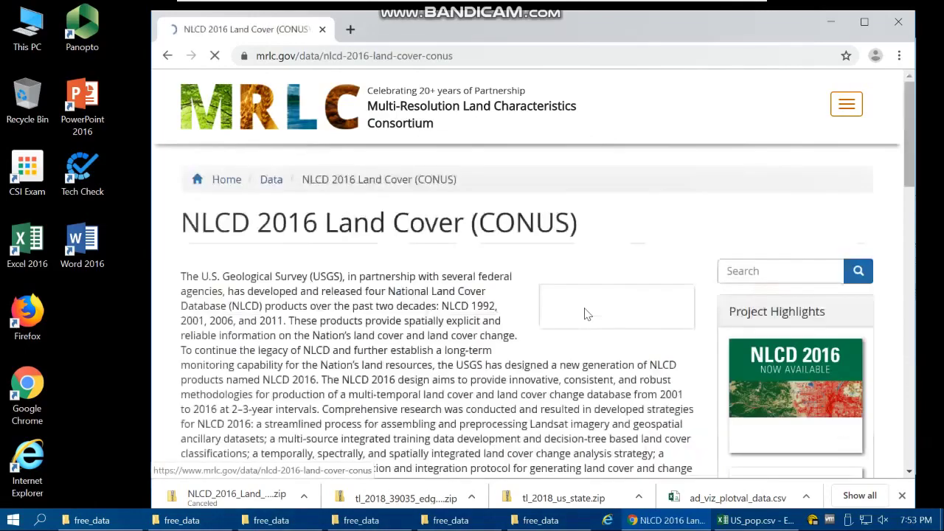
pyautogui.scroll(-4, 387, 325)
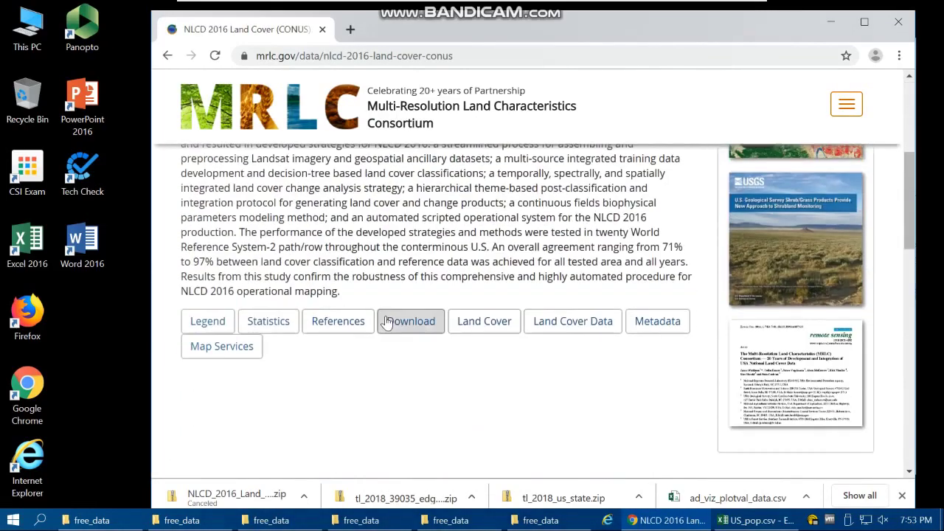
pyautogui.click(205, 322)
pyautogui.scroll(-2, 346, 351)
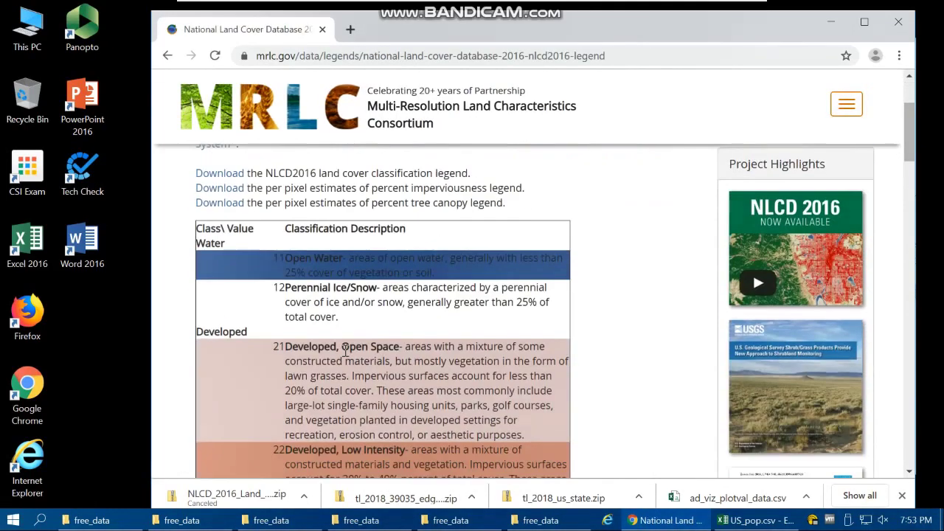
pyautogui.scroll(2, 345, 350)
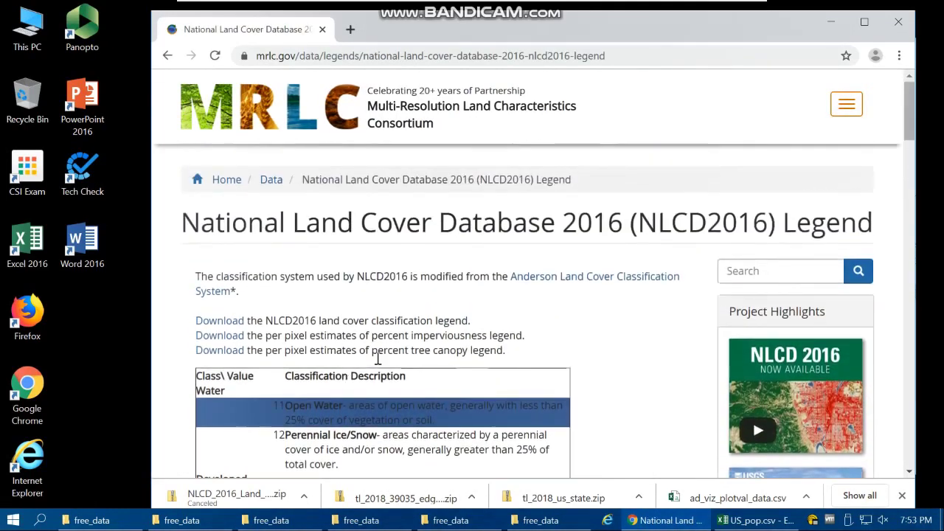
# Search the web for "nlcd legend" in a new tab and open the mrlc.gov legend from the image results
pyautogui.click(351, 30)
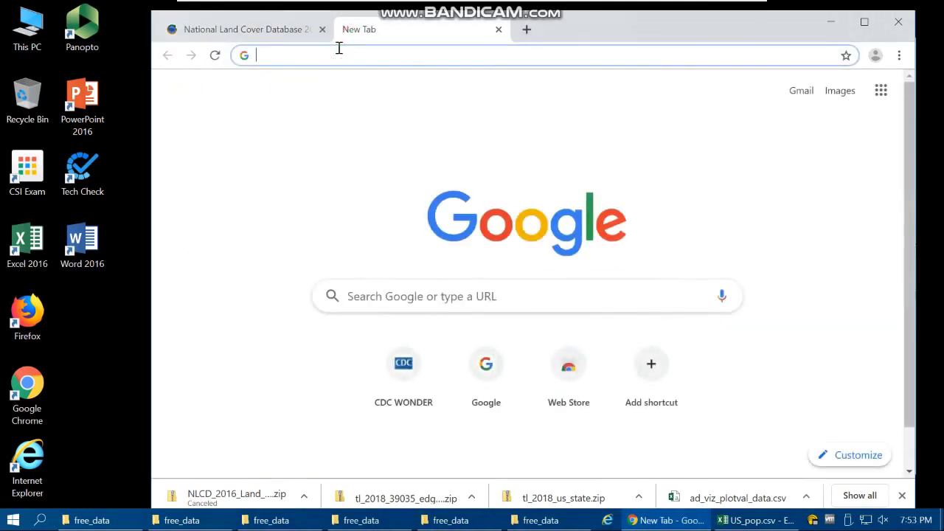
pyautogui.write('nlcd')
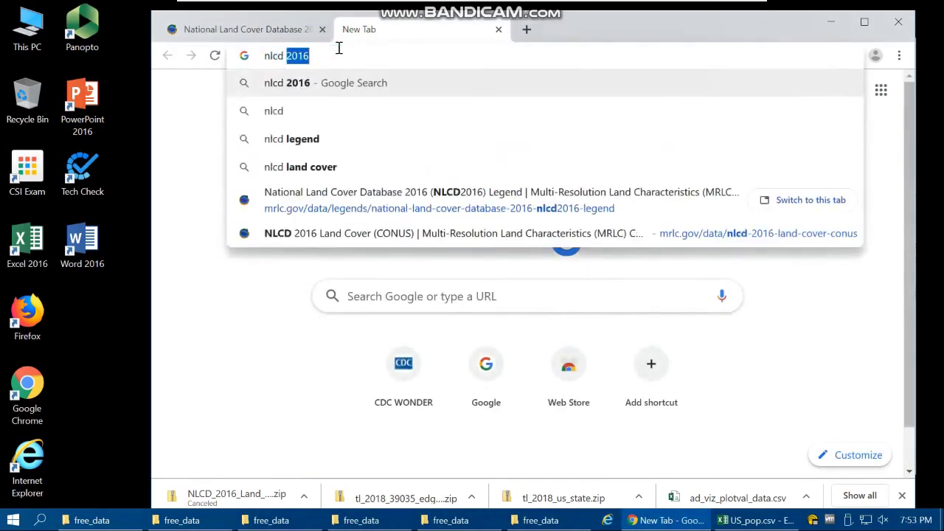
pyautogui.write(' legend')
pyautogui.press('Return')
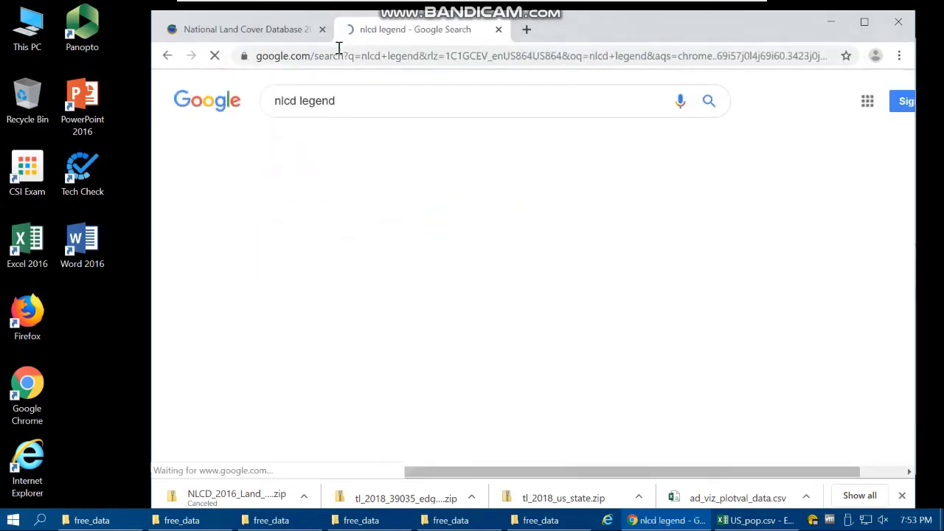
pyautogui.click(318, 271)
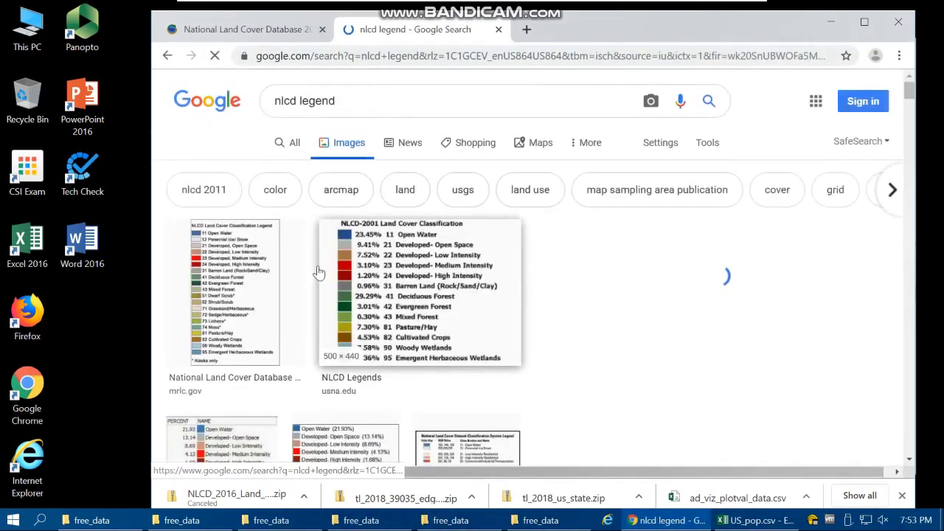
pyautogui.click(234, 295)
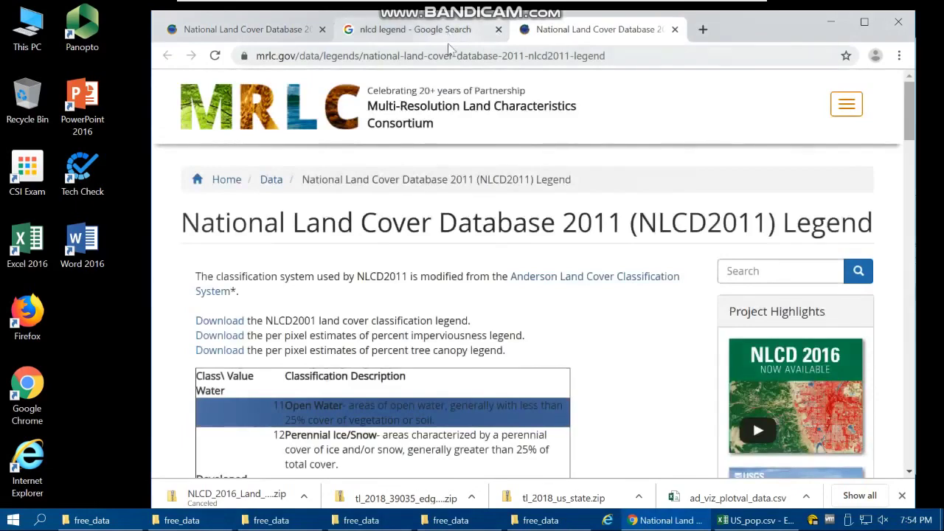
# Return to the image results and examine the enlarged NLCD Land Cover Classification Legend with its class codes and colours
pyautogui.click(428, 29)
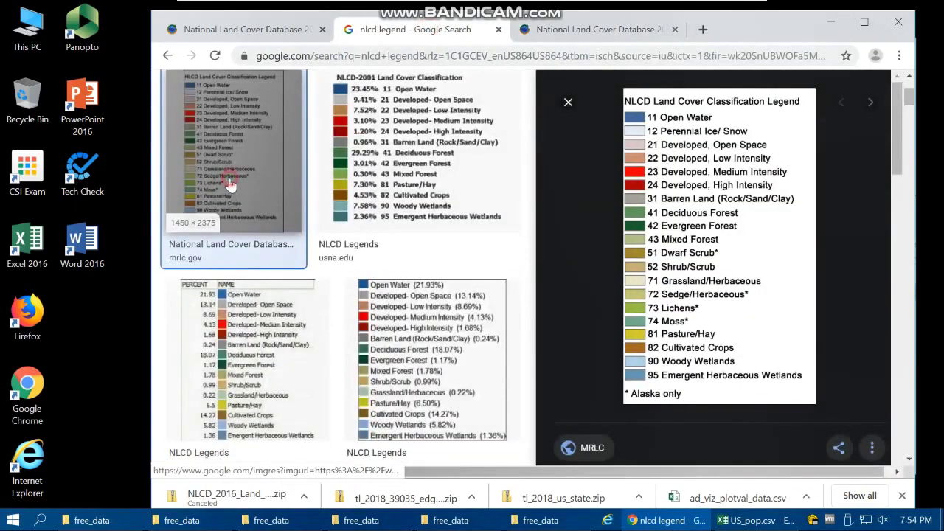
pyautogui.click(230, 184)
pyautogui.click(230, 134)
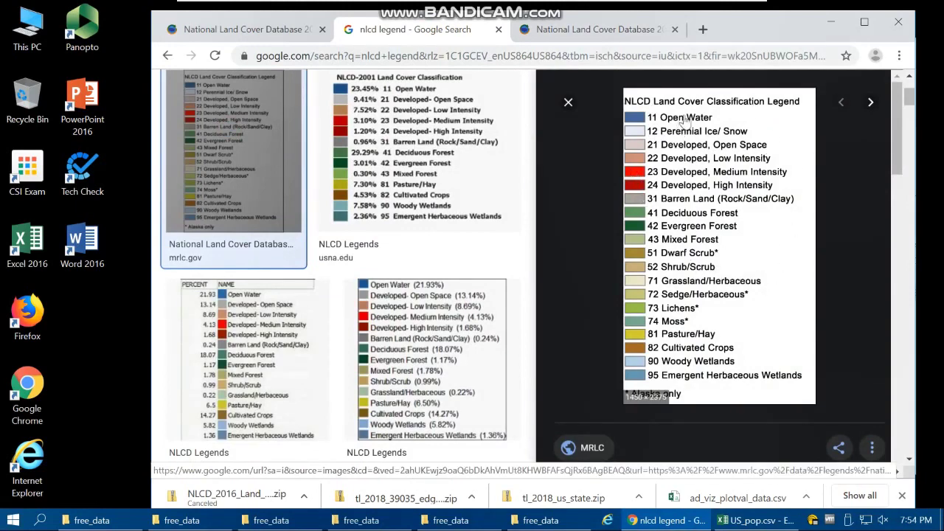
pyautogui.scroll(-4, 690, 199)
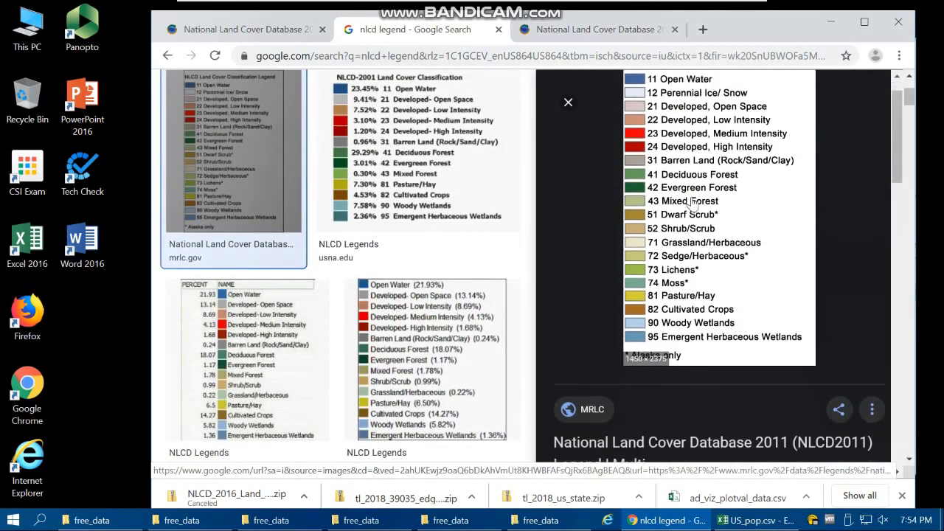
pyautogui.scroll(4, 693, 202)
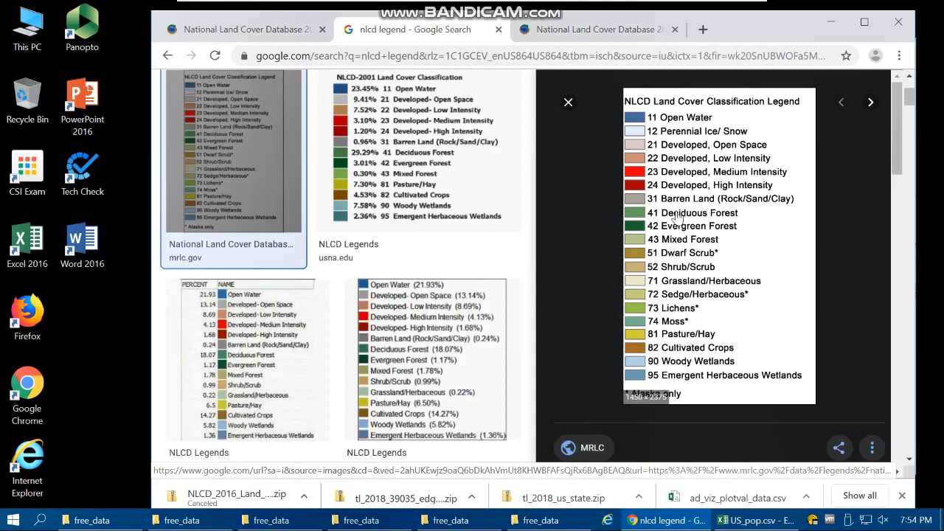
# Read the Open Water, forest and shrubland class descriptions on the NLCD2011 legend page, and return to the legend image results
pyautogui.click(587, 33)
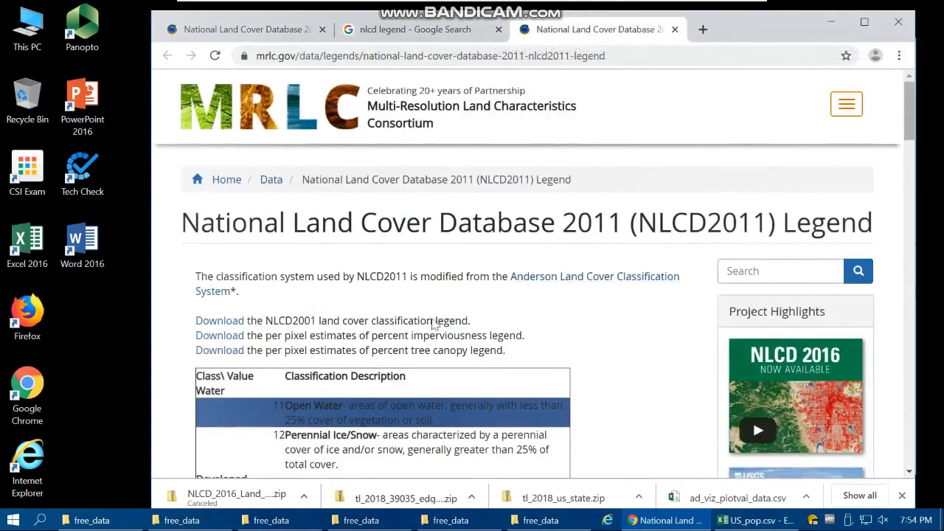
pyautogui.scroll(-1, 434, 325)
pyautogui.scroll(-1, 313, 332)
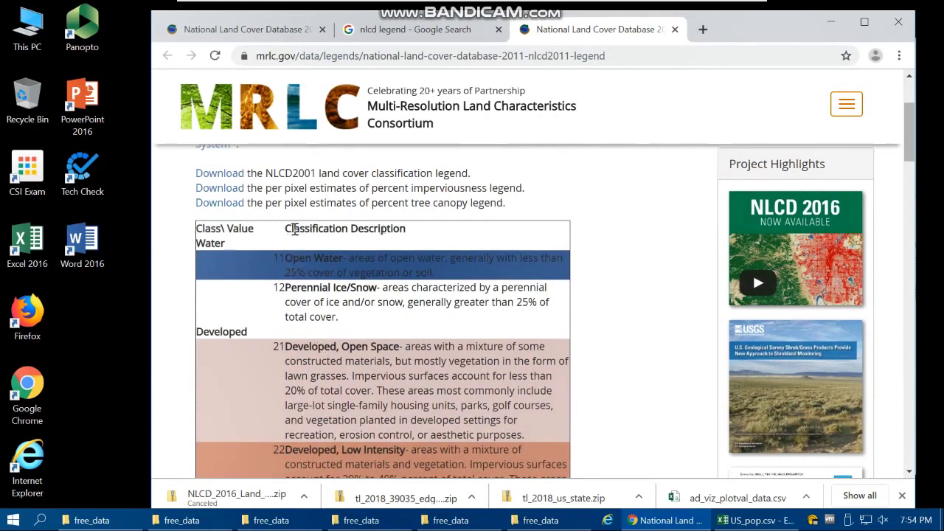
pyautogui.moveTo(287, 260); pyautogui.dragTo(452, 258)
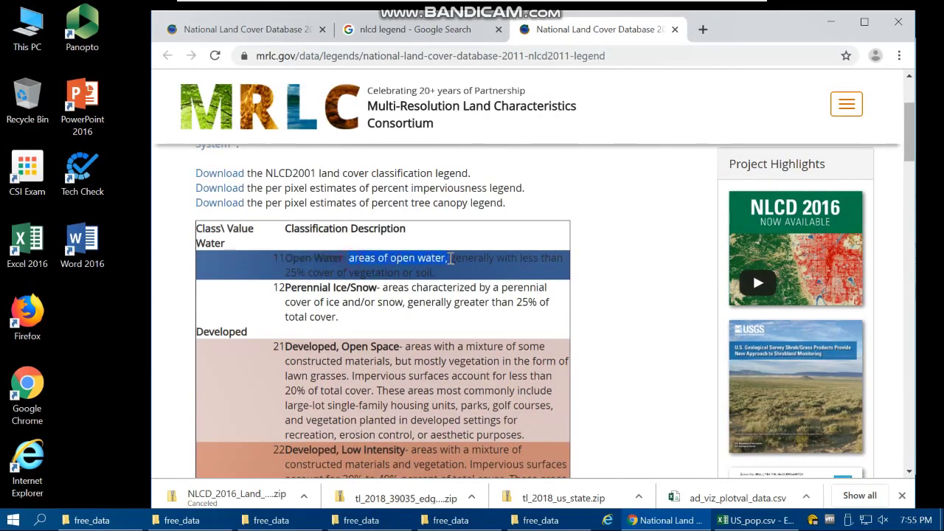
pyautogui.moveTo(286, 274); pyautogui.dragTo(434, 275)
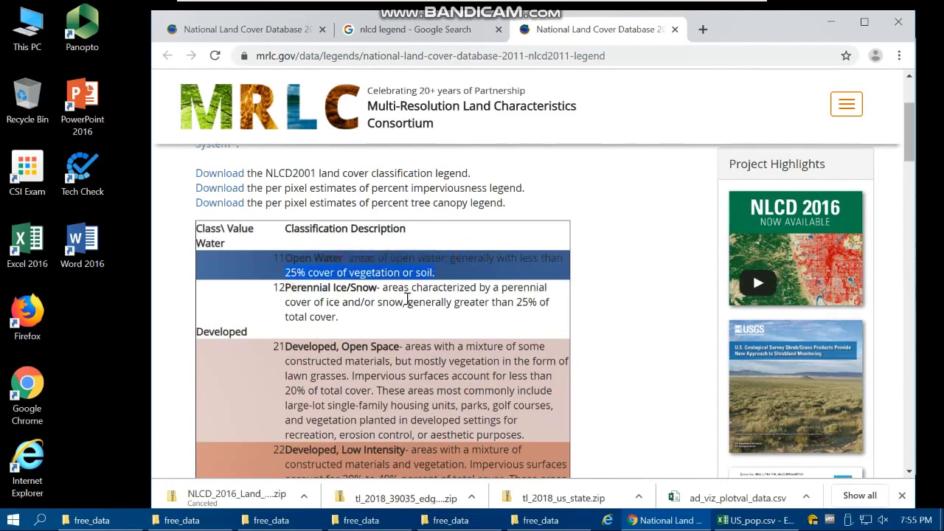
pyautogui.scroll(-10, 407, 298)
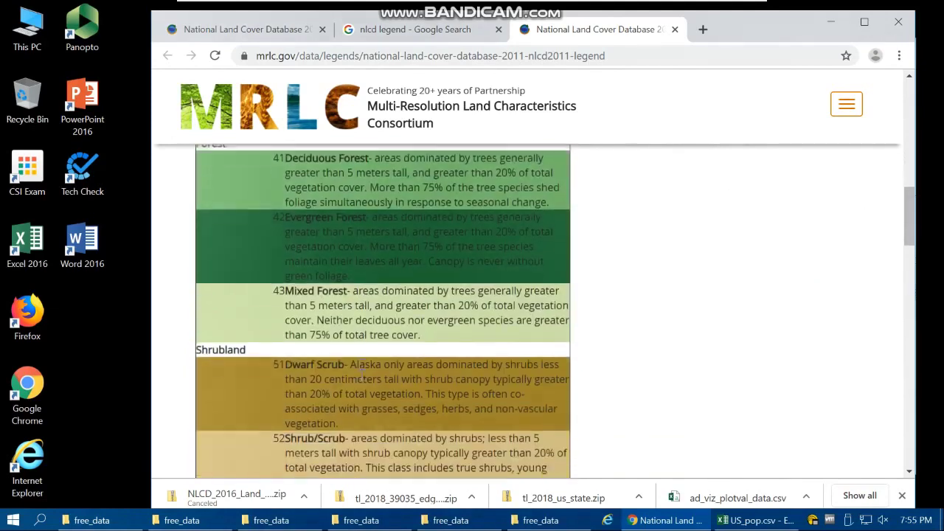
pyautogui.click(413, 29)
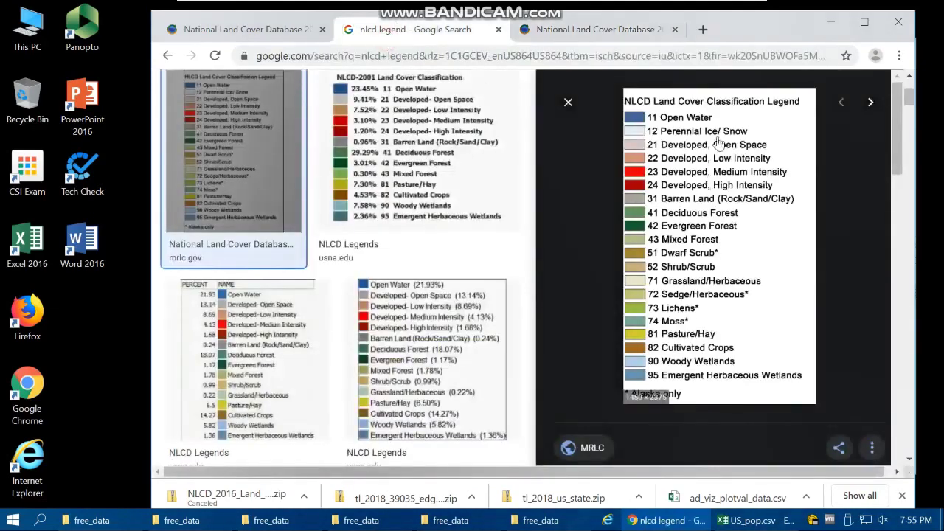